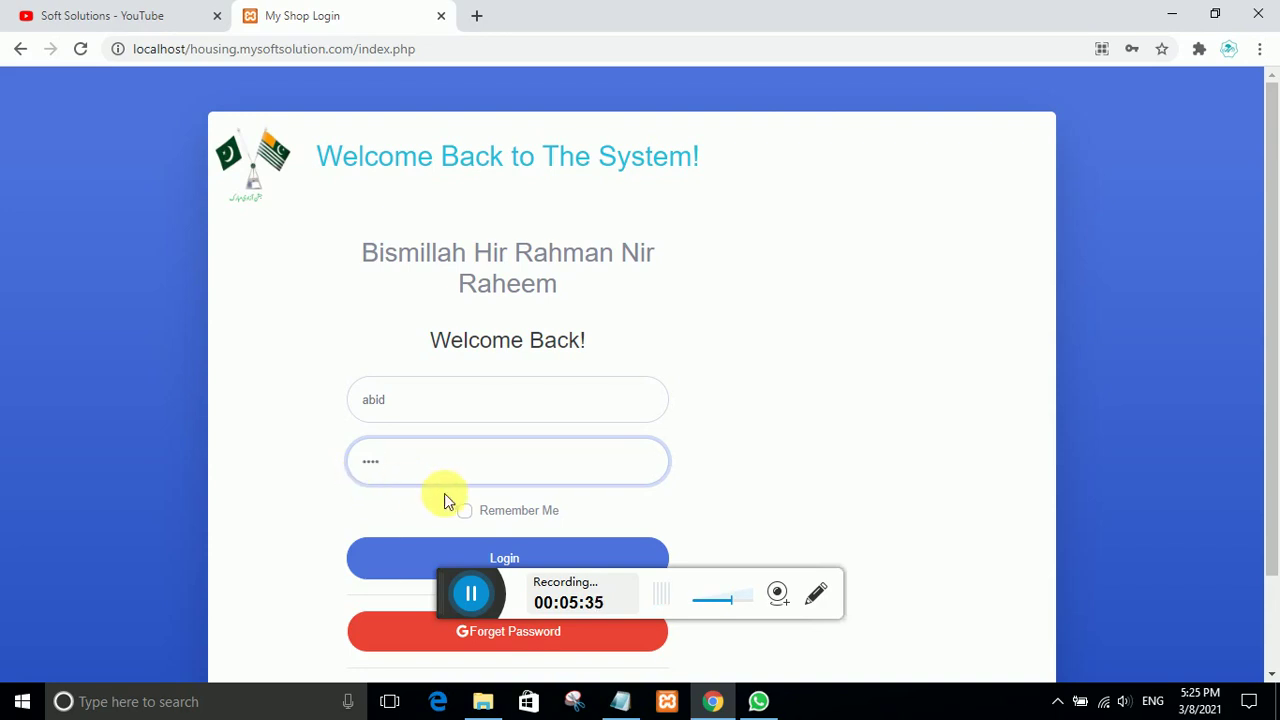
scroll(472, 347, "down", 1)
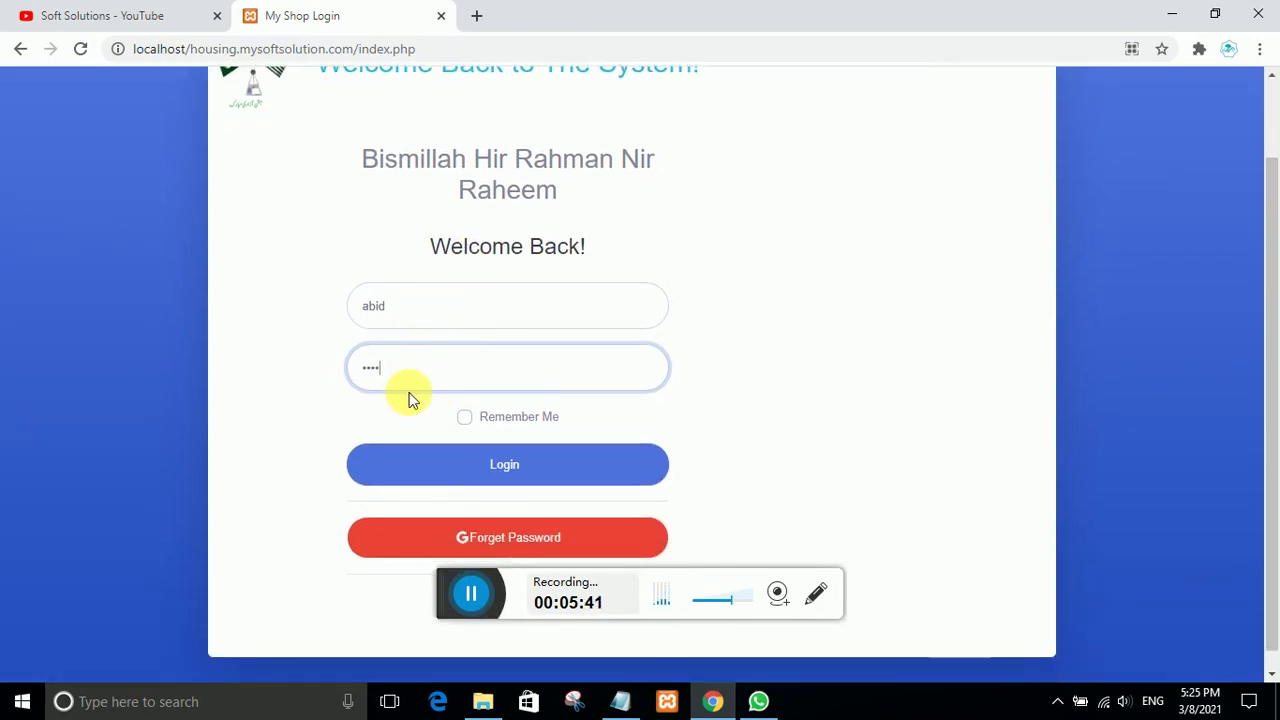
scroll(408, 399, "up", 1)
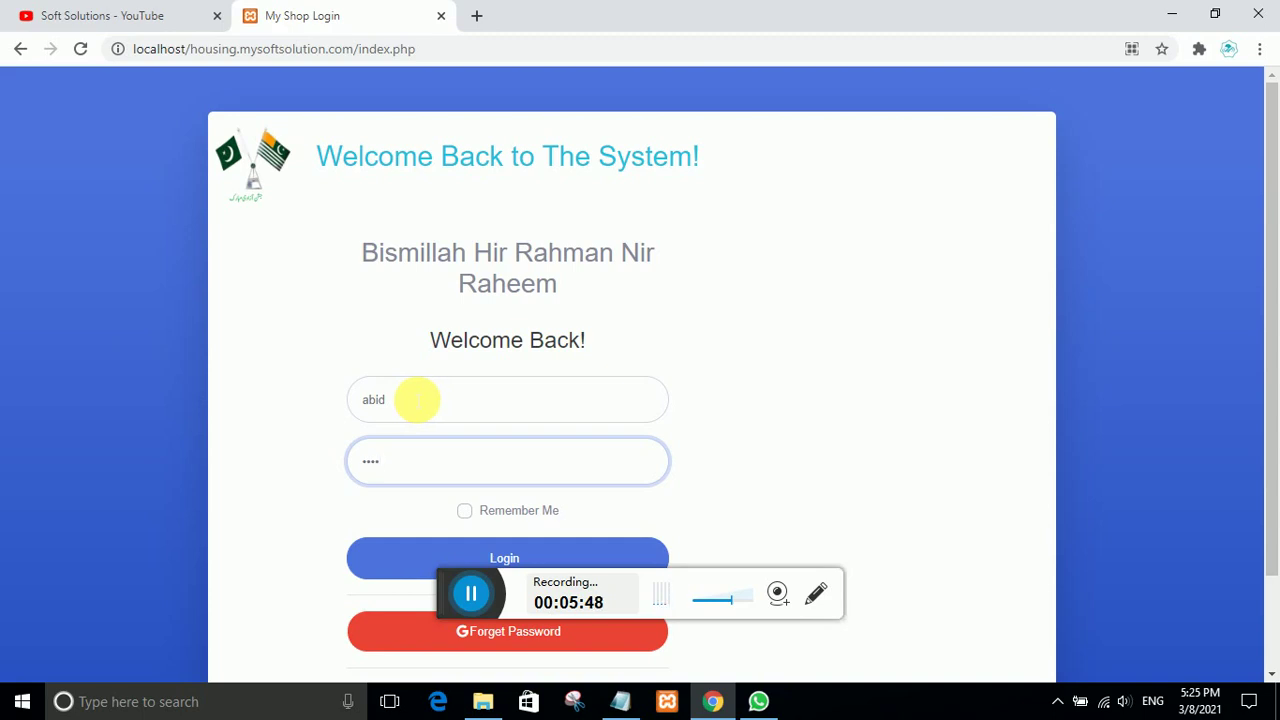
scroll(416, 399, "down", 1)
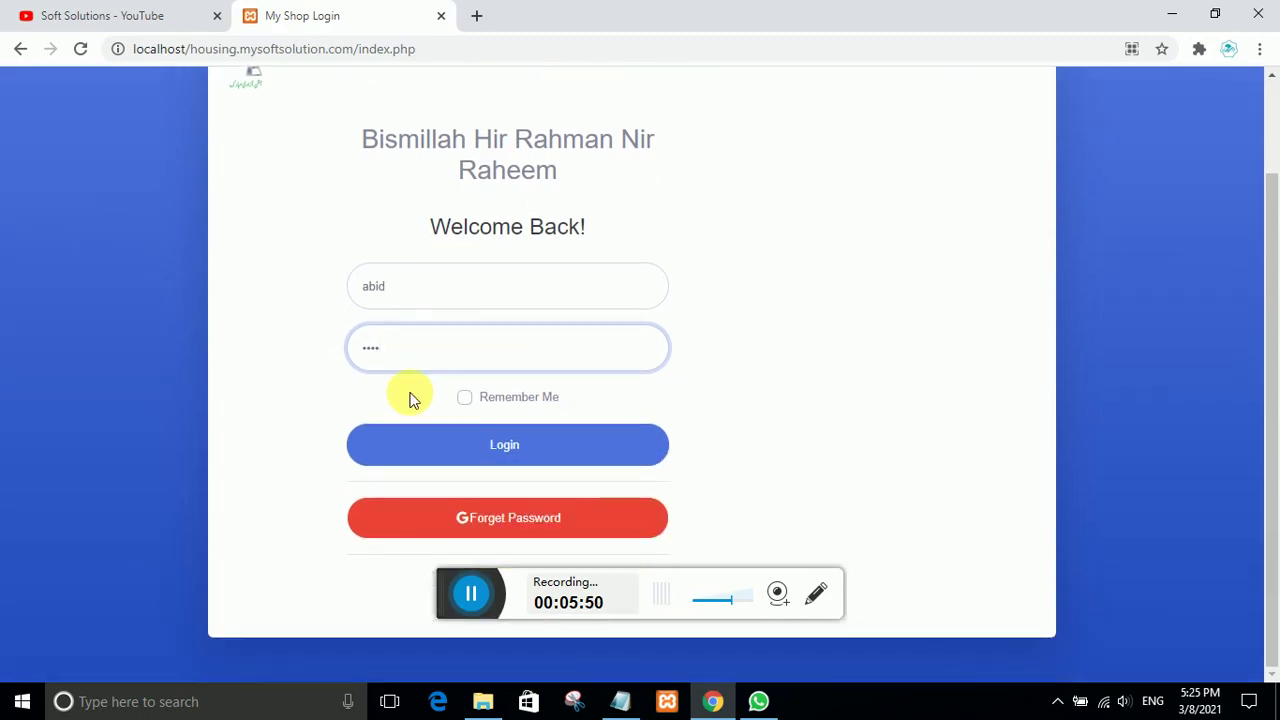
scroll(410, 397, "up", 1)
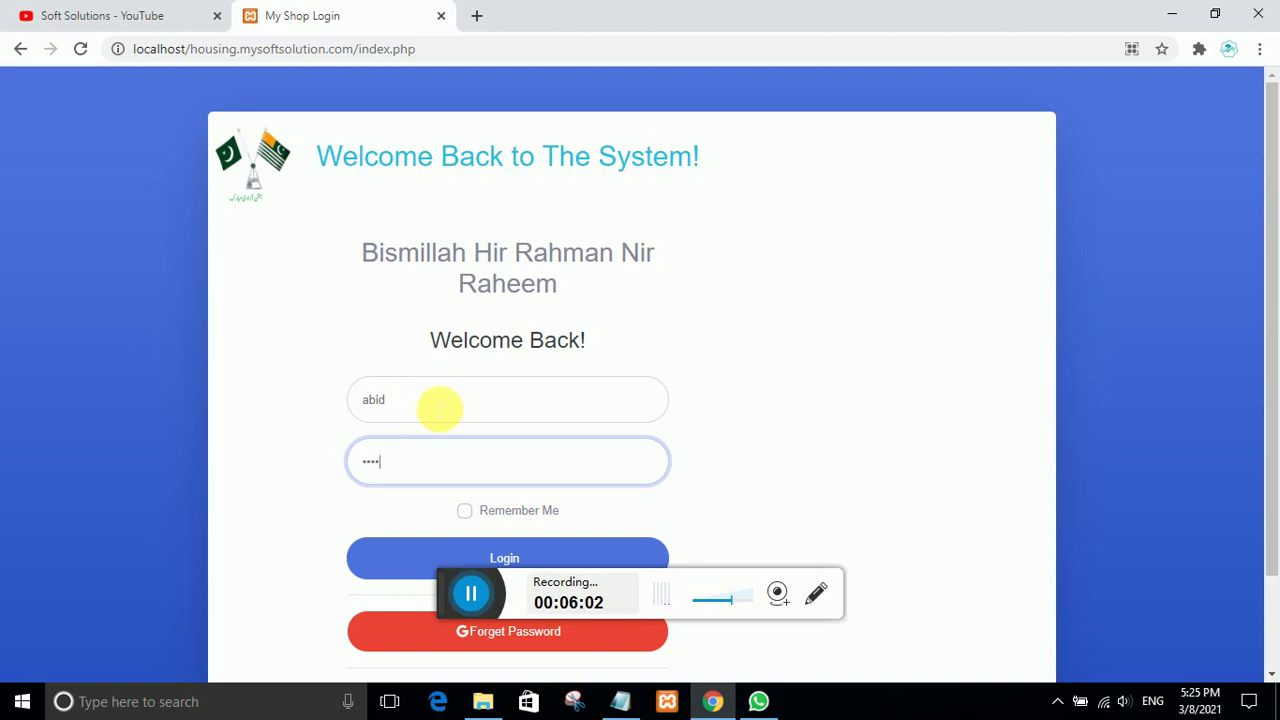
Step: Log in, dismiss Chrome's password warning, and land on the Multan branch dashboard
left_click(355, 545)
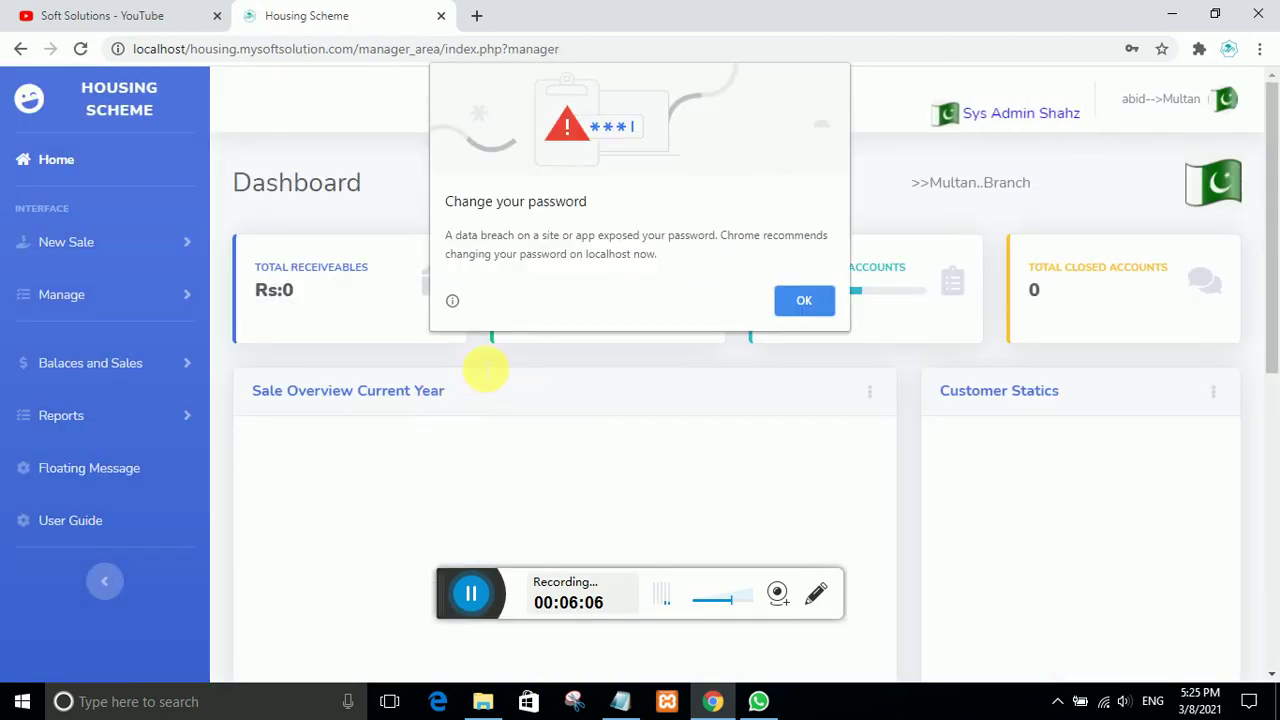
left_click(800, 300)
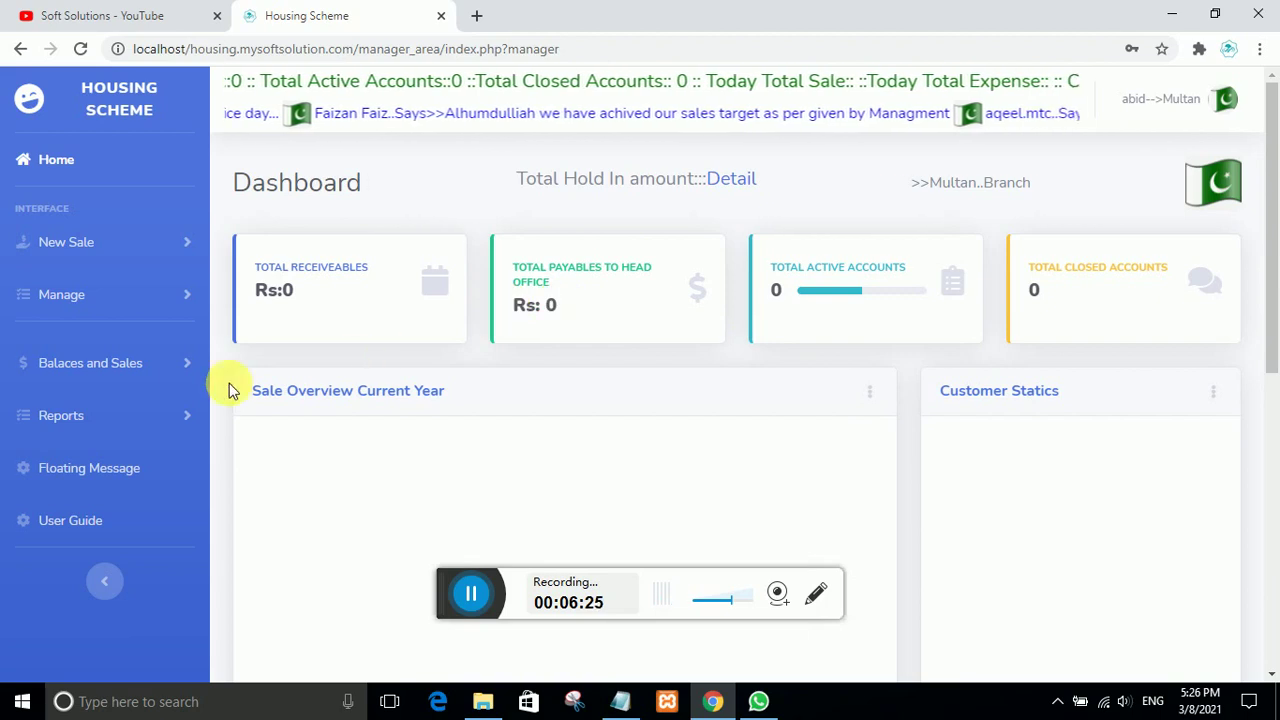
left_click(112, 365)
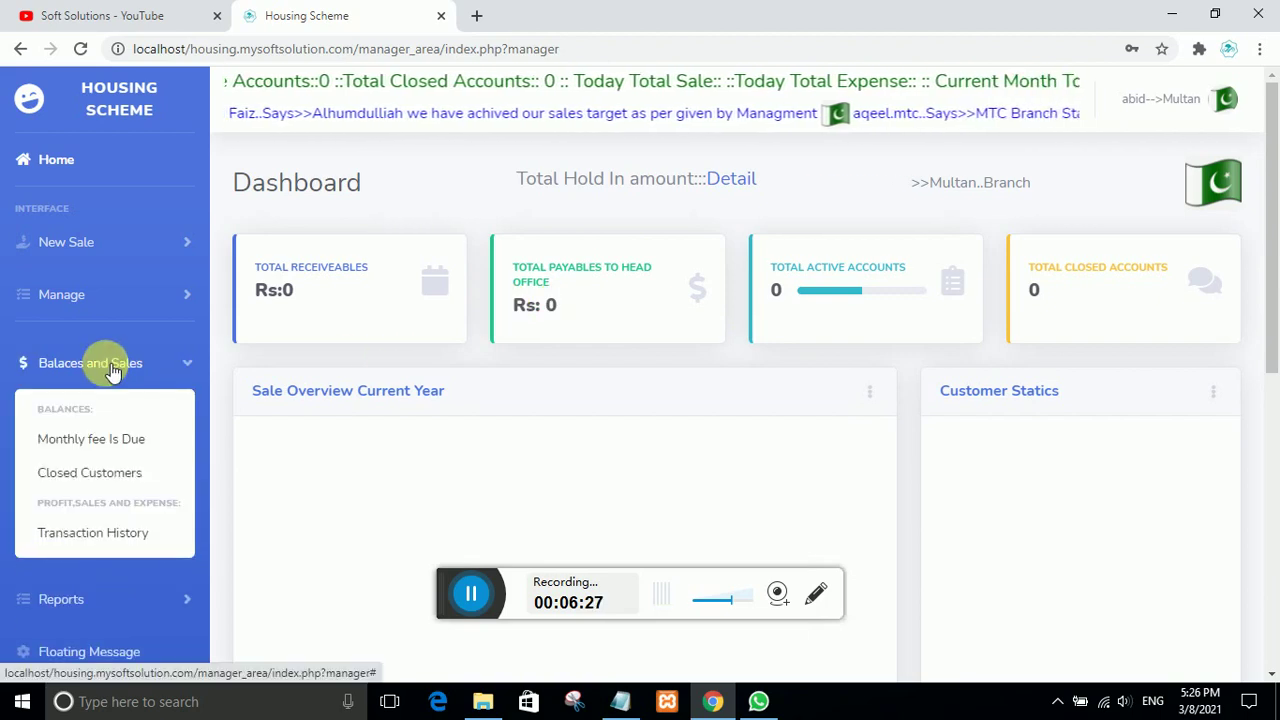
left_click(109, 363)
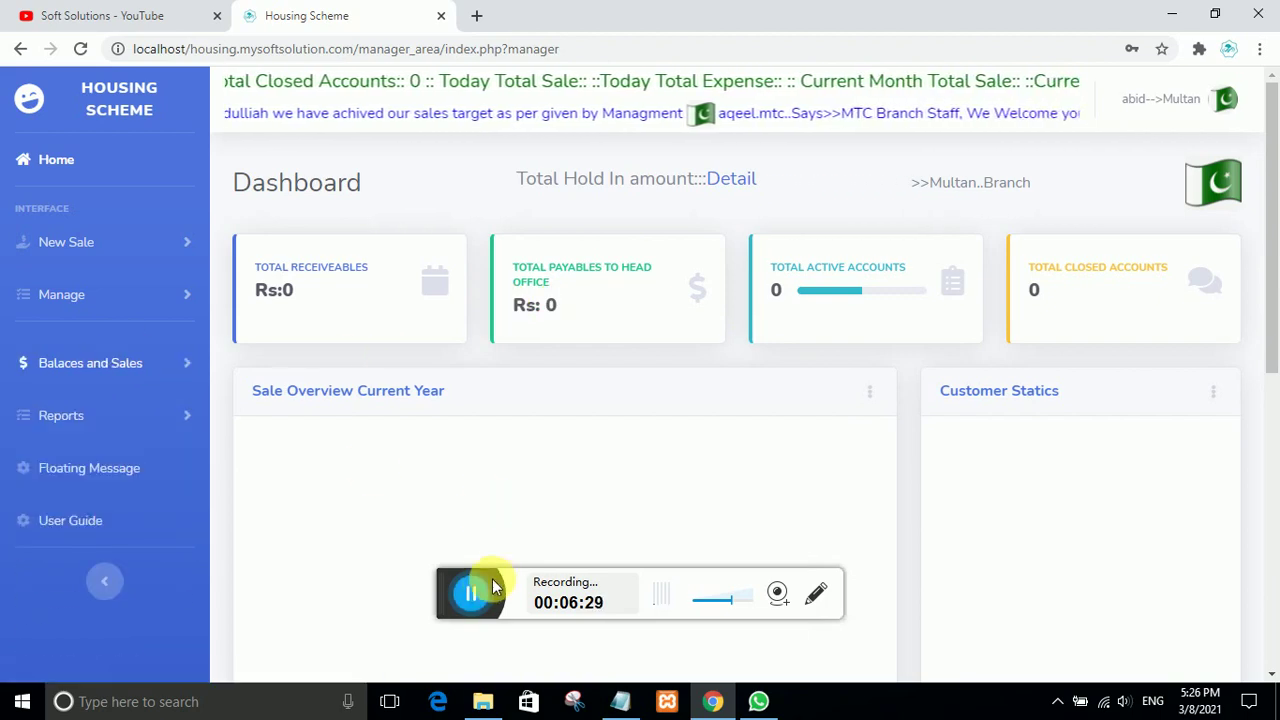
left_click(470, 593)
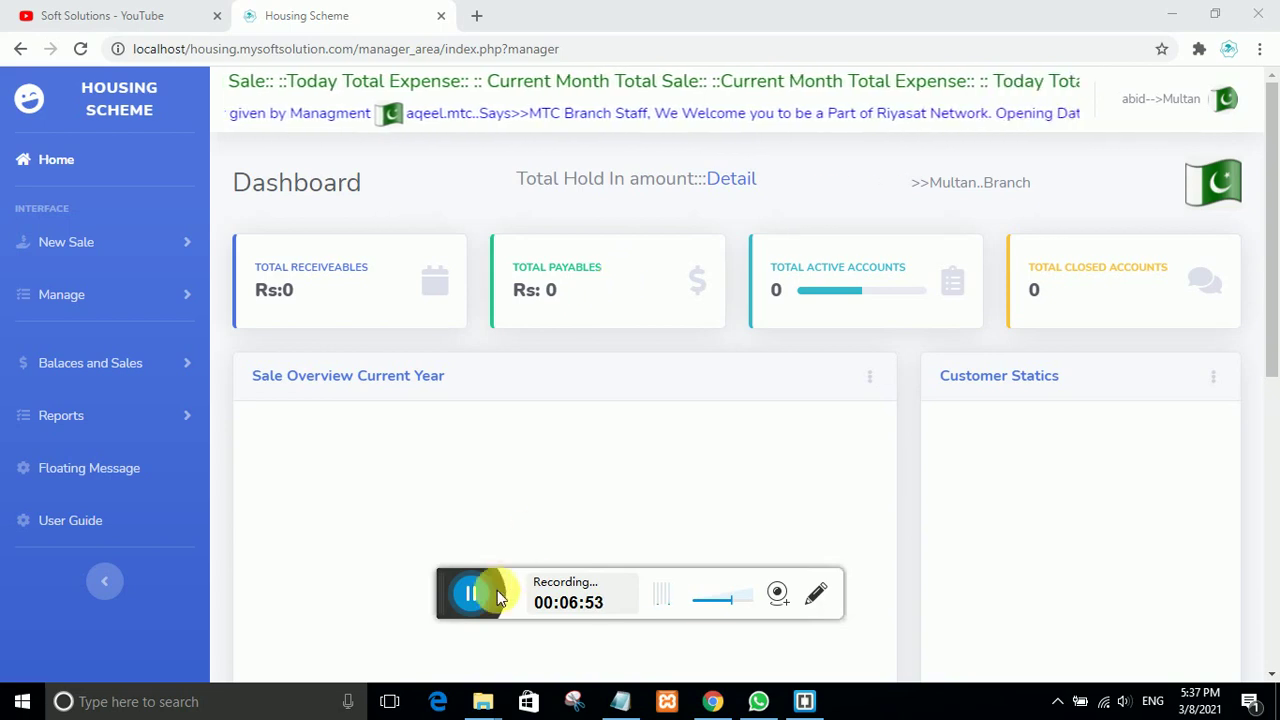
left_click(471, 593)
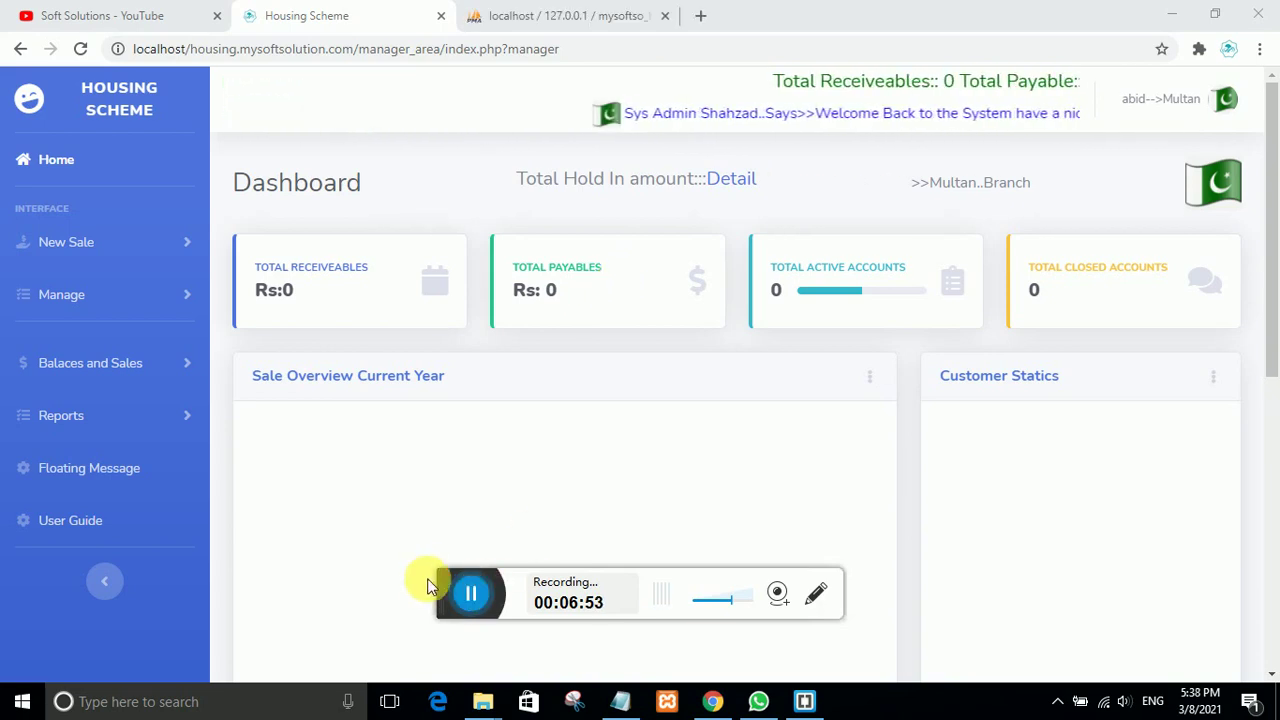
double_click(280, 290)
left_click(252, 288)
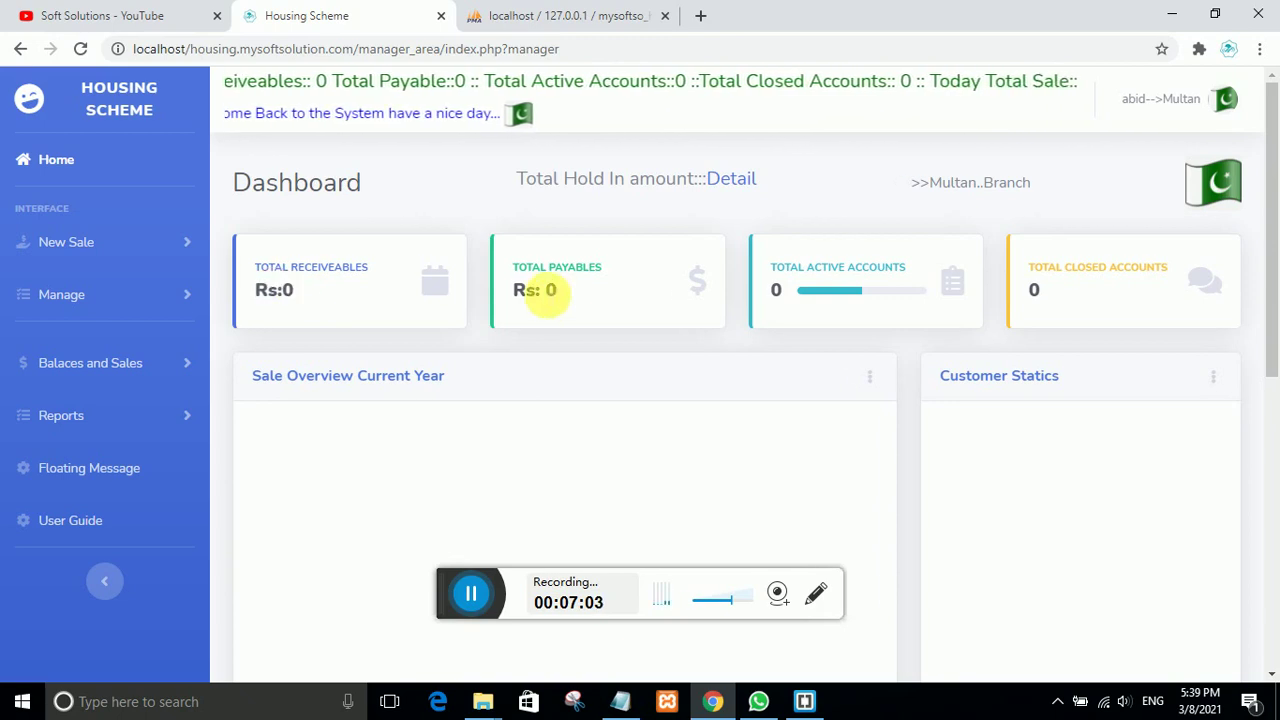
double_click(549, 291)
left_click(438, 594)
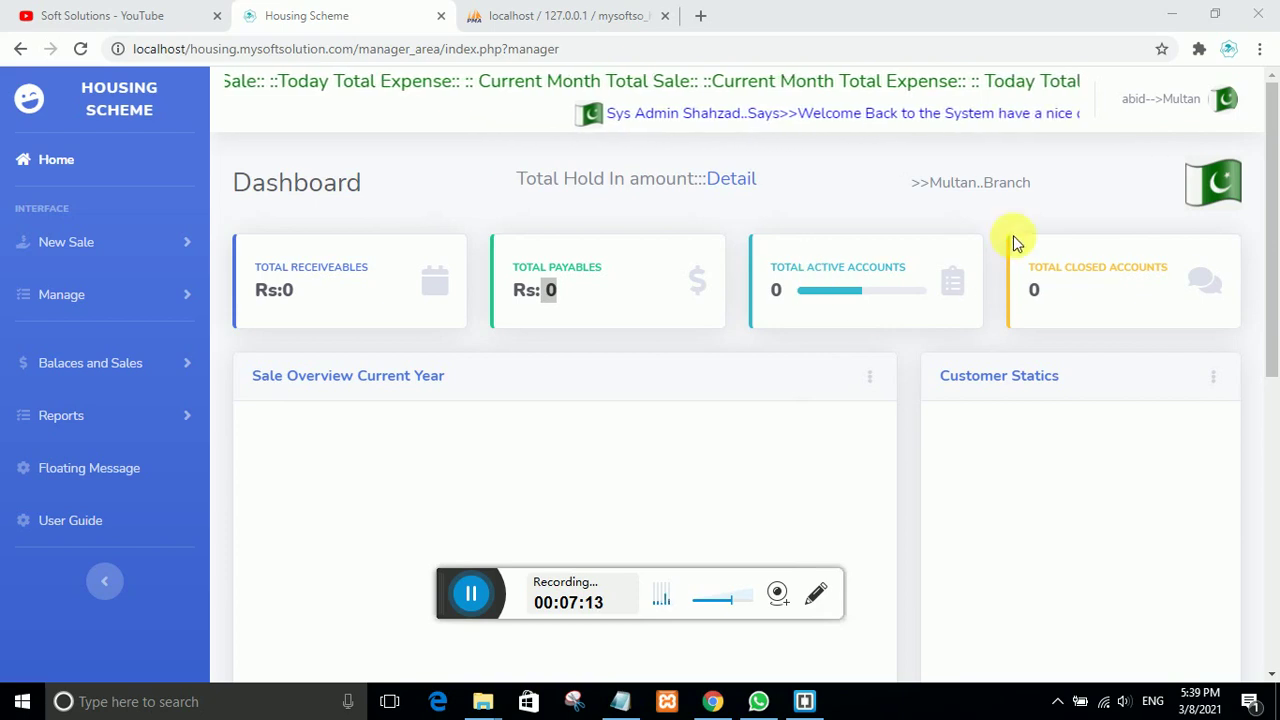
scroll(823, 423, "down", 5)
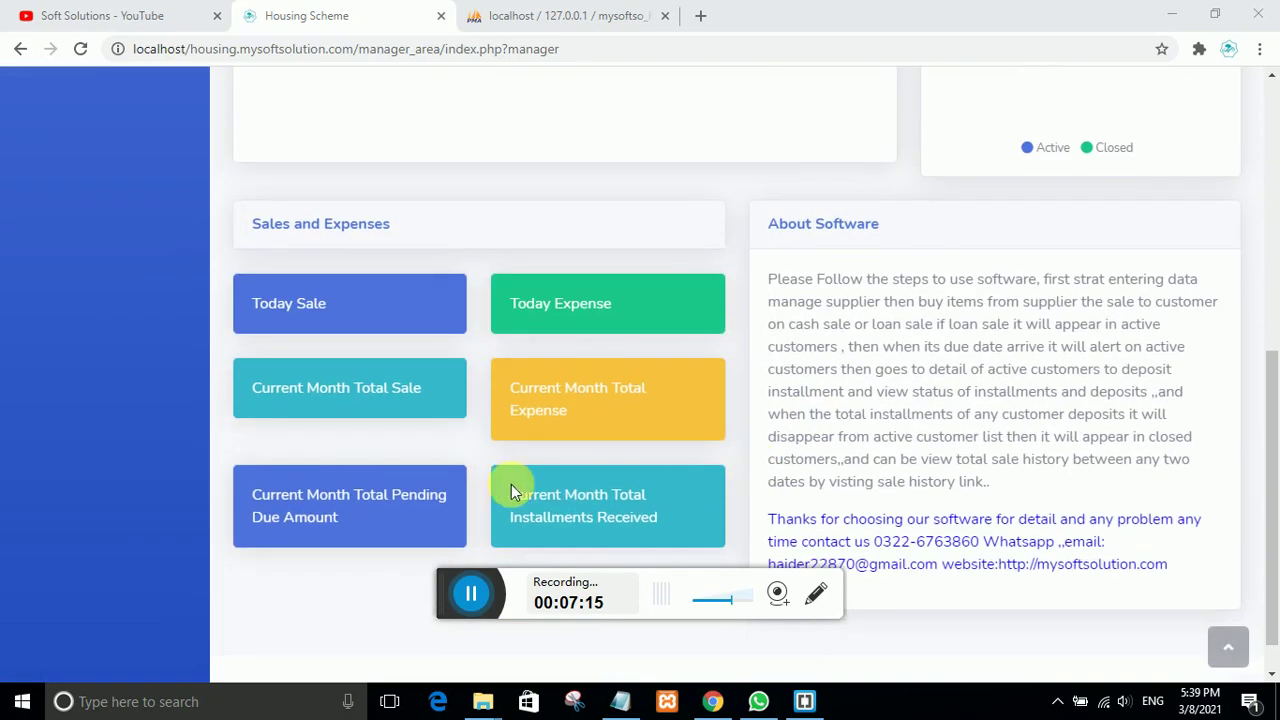
scroll(368, 263, "up", 4)
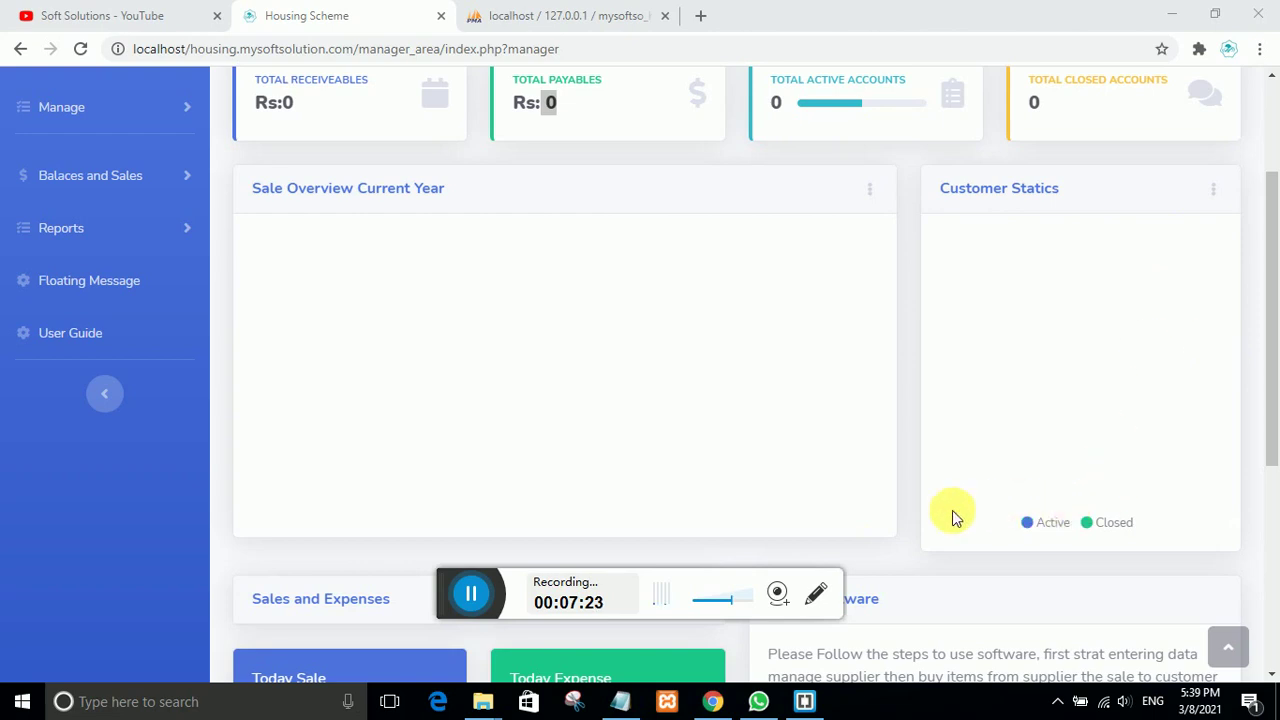
scroll(697, 517, "down", 4)
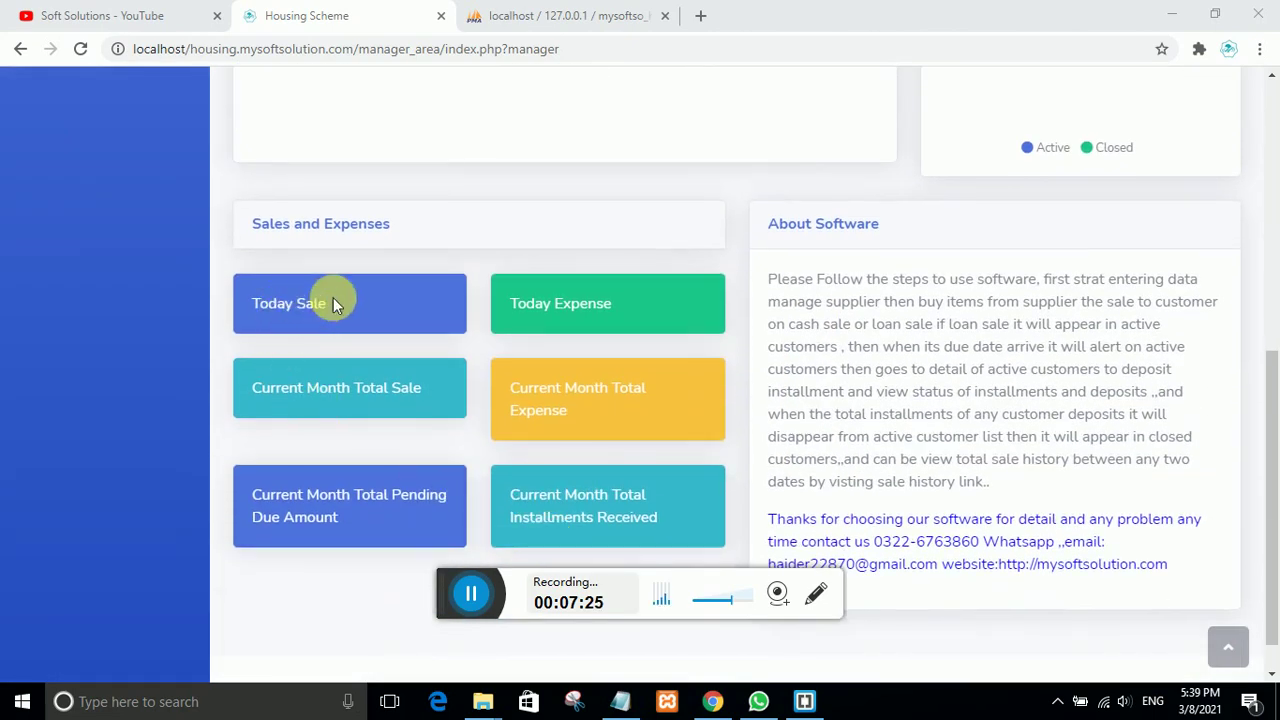
left_click_drag(333, 297, 271, 300)
left_click_drag(614, 302, 497, 305)
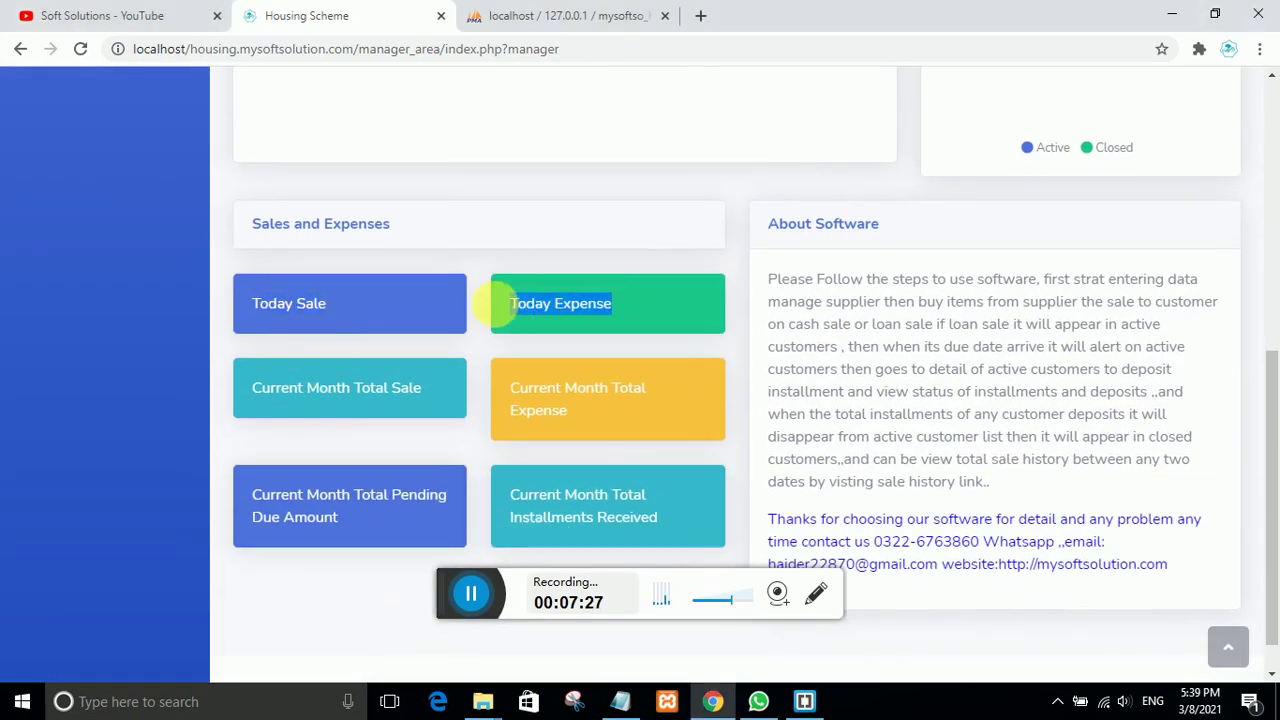
left_click_drag(567, 410, 319, 390)
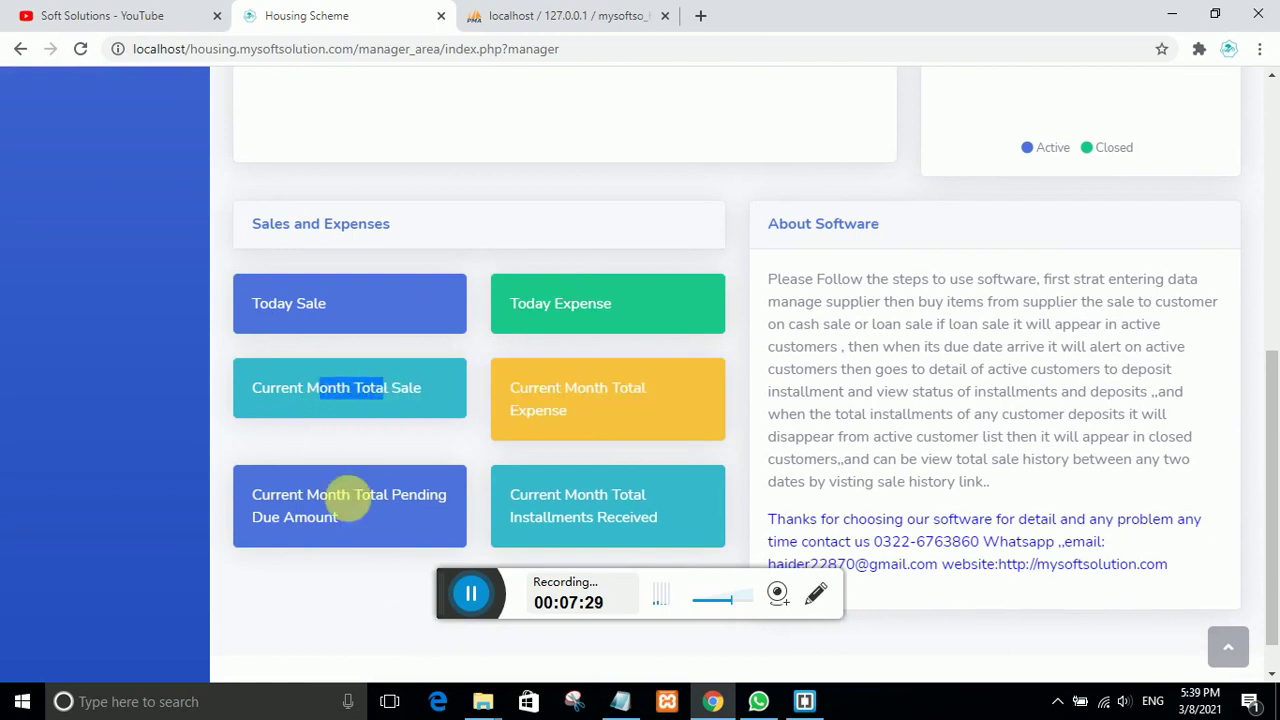
left_click_drag(350, 500, 286, 508)
scroll(505, 343, "up", 4)
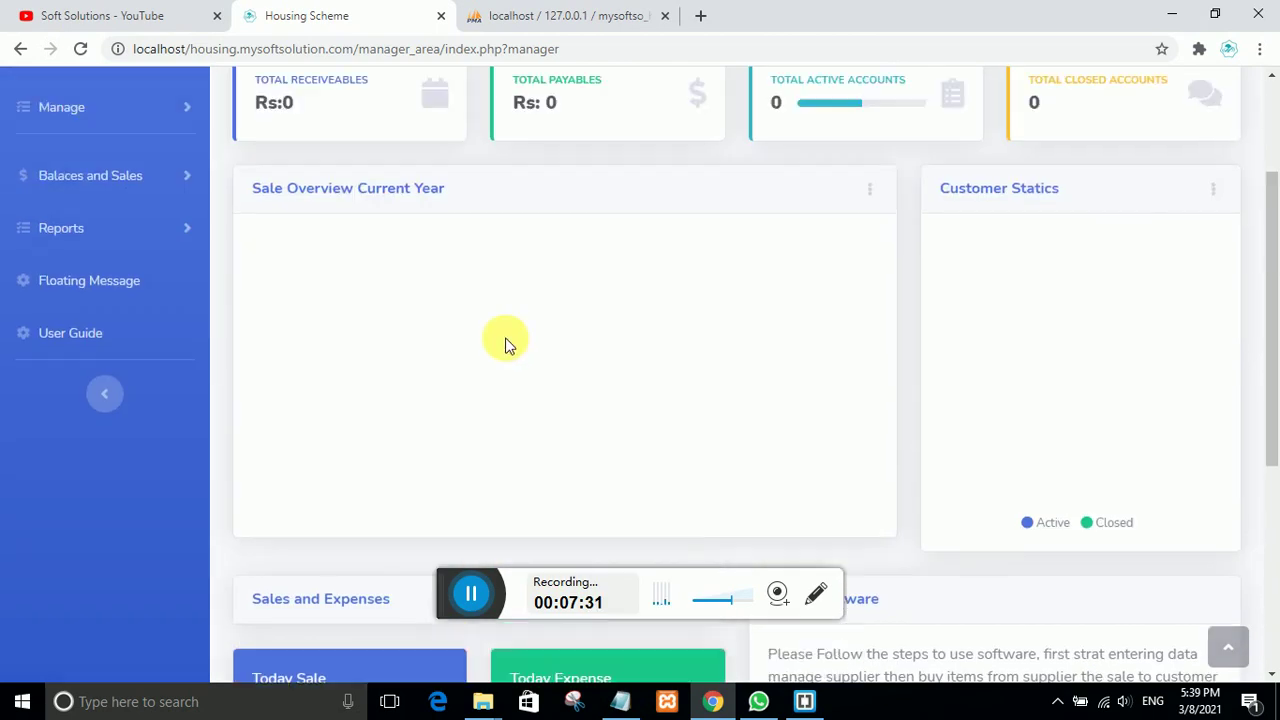
scroll(505, 343, "up", 2)
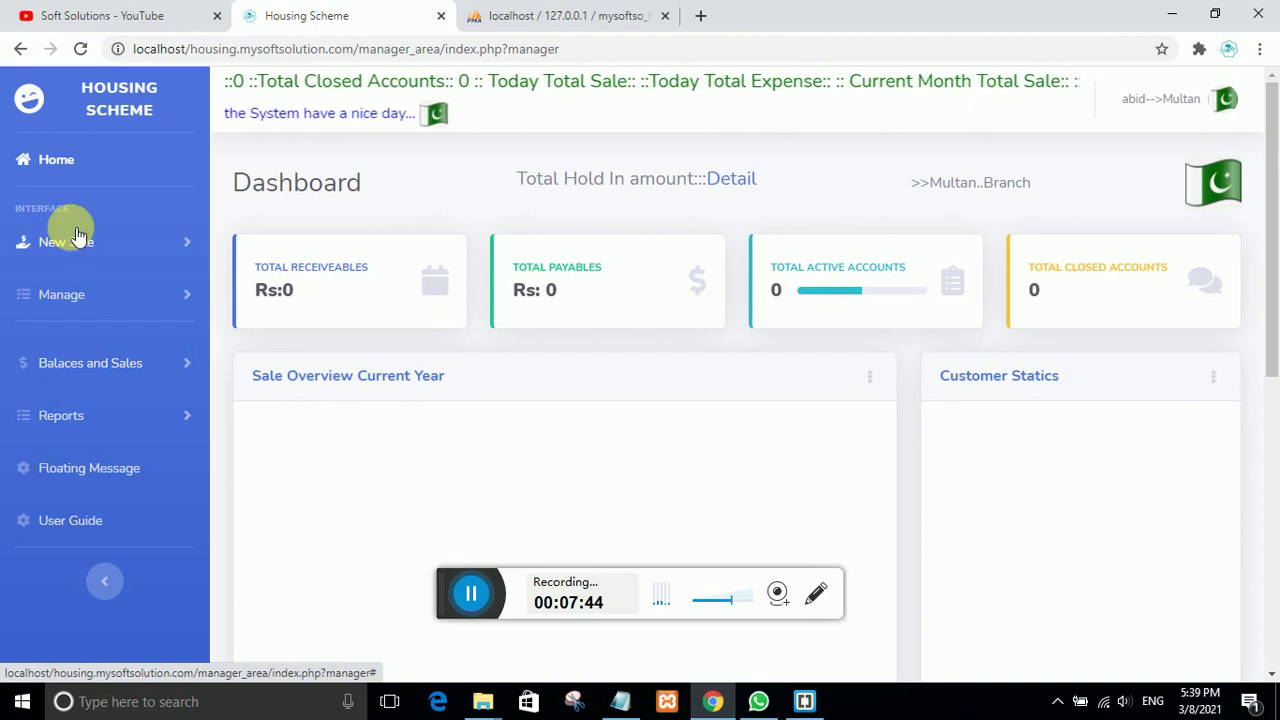
Step: Toggle the Manage and New Sale sidebar menus, leaving Manage expanded
left_click(78, 307)
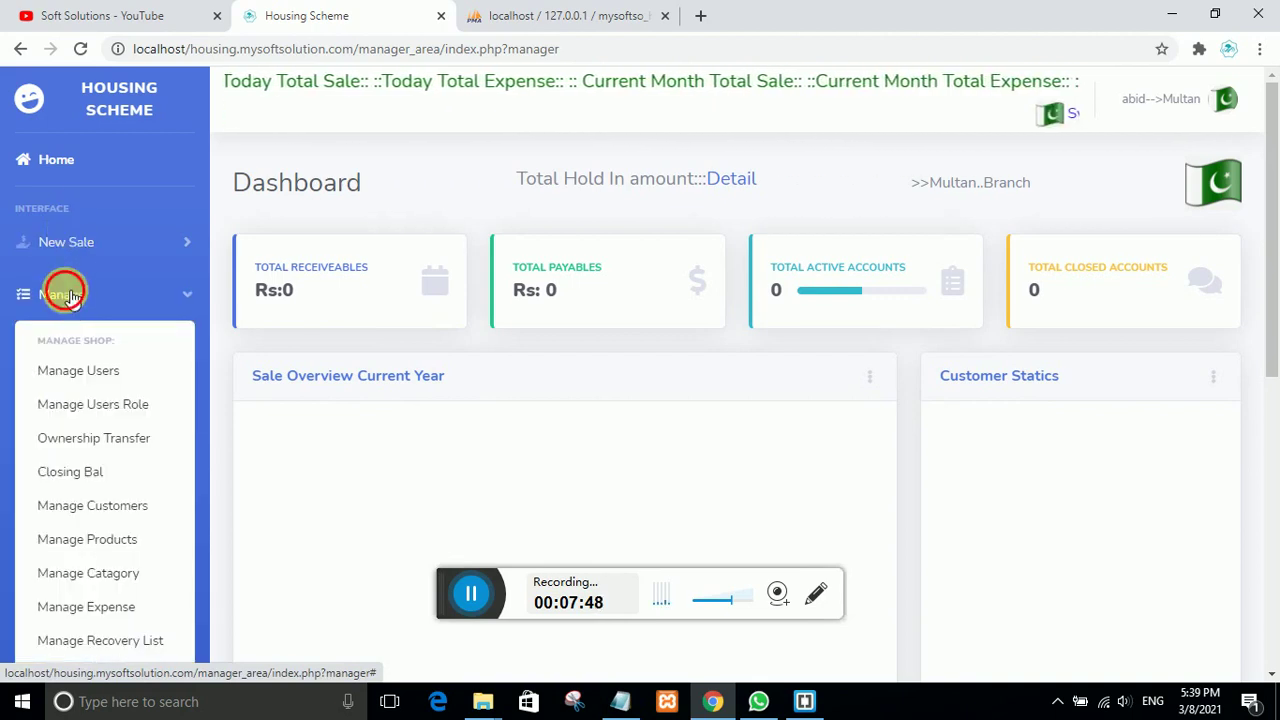
left_click(66, 292)
left_click(70, 245)
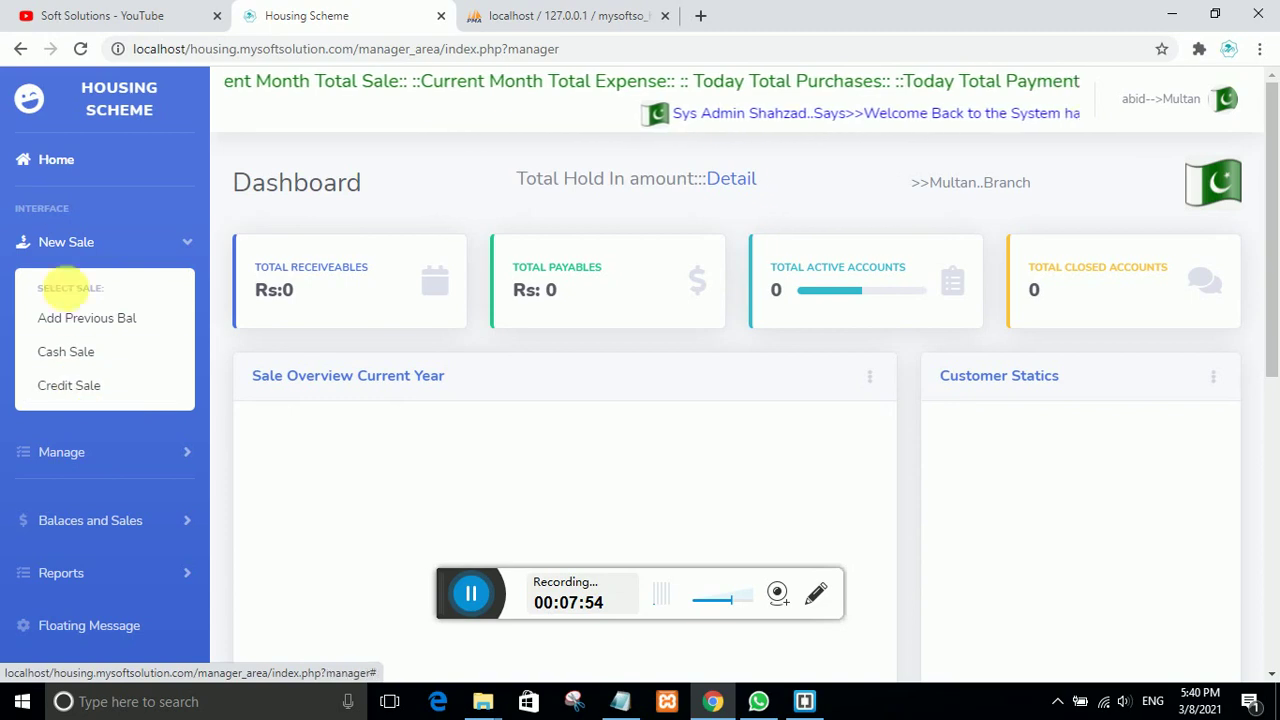
left_click(63, 243)
left_click(62, 296)
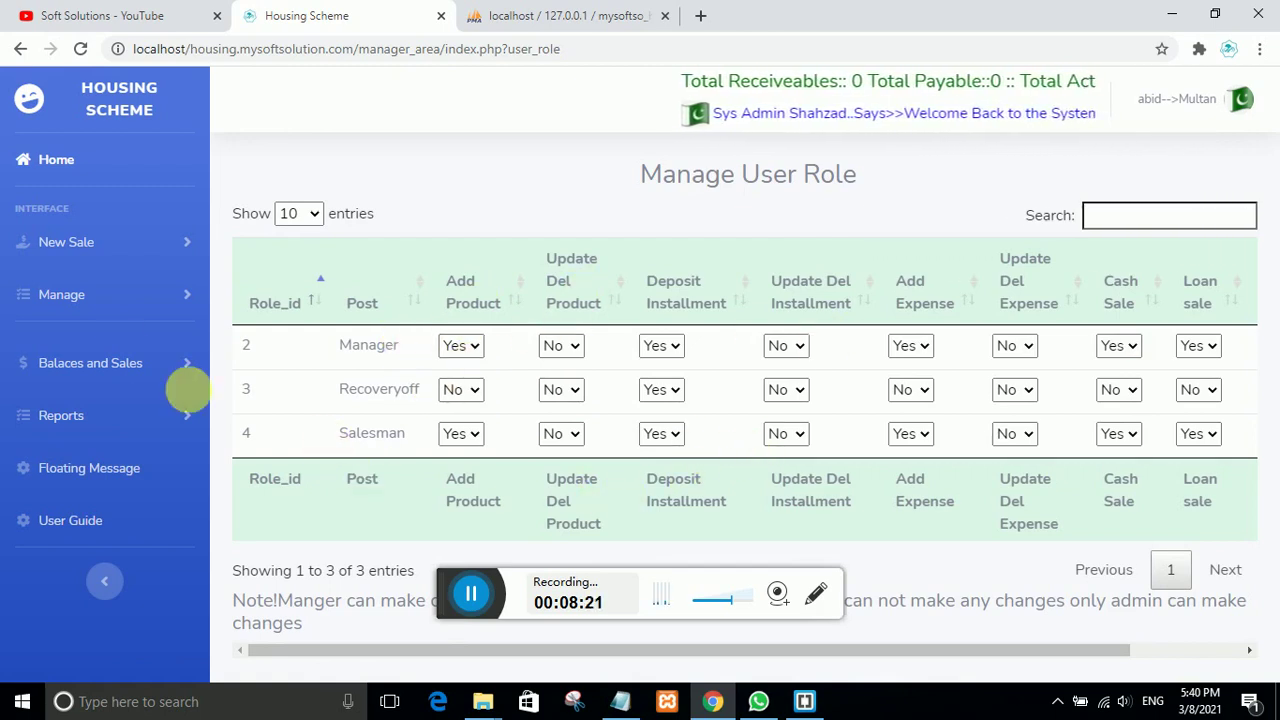
Step: Return to the Home dashboard and open Manage Catagory from the Manage menu
left_click(56, 293)
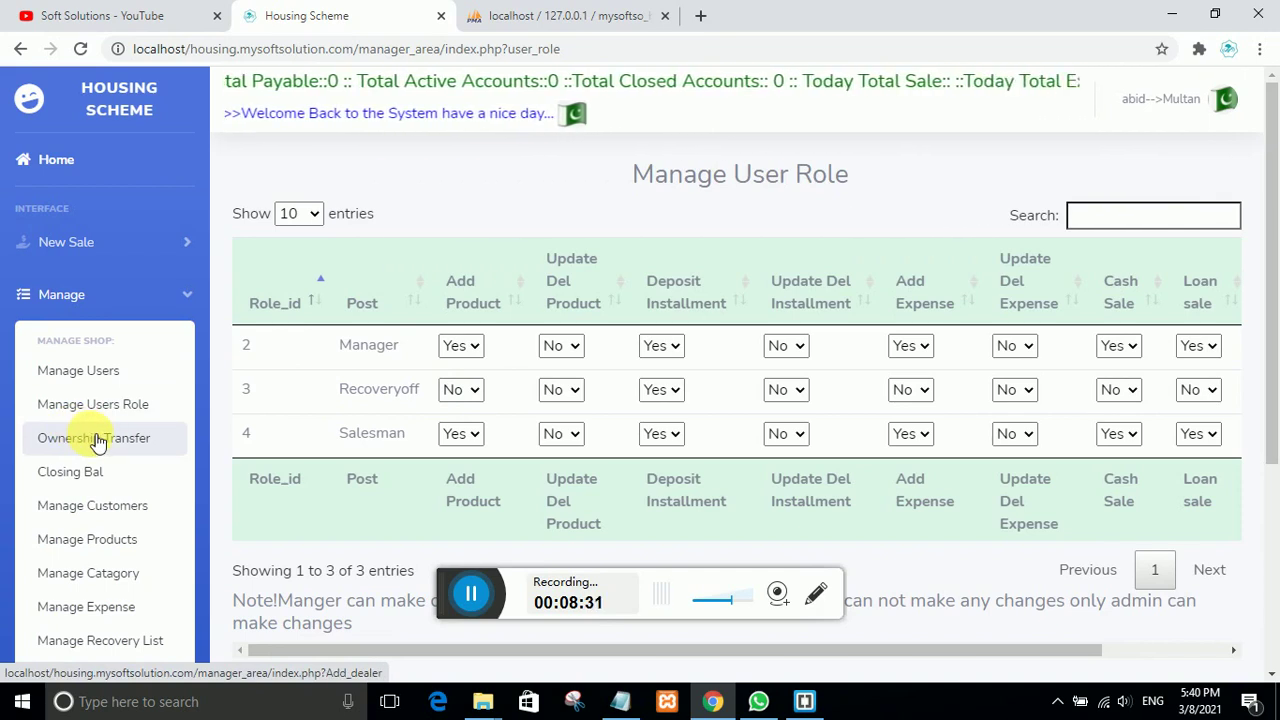
left_click(43, 147)
left_click(85, 358)
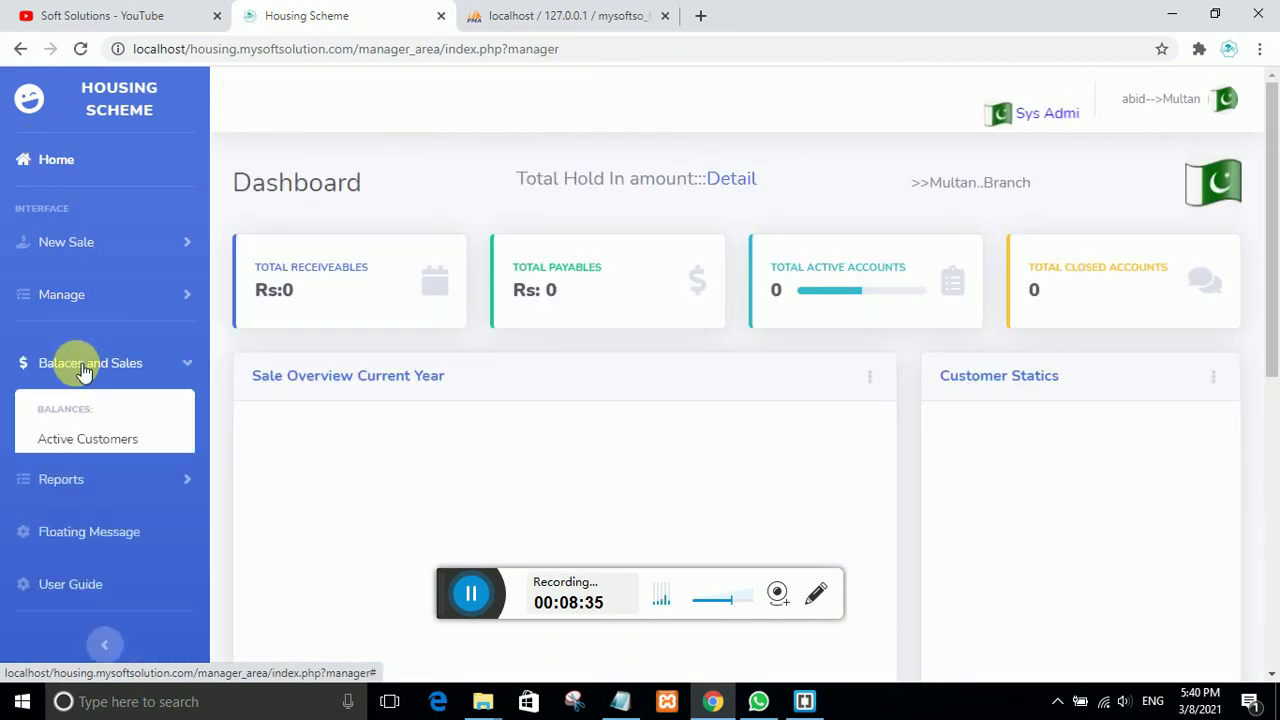
left_click(63, 294)
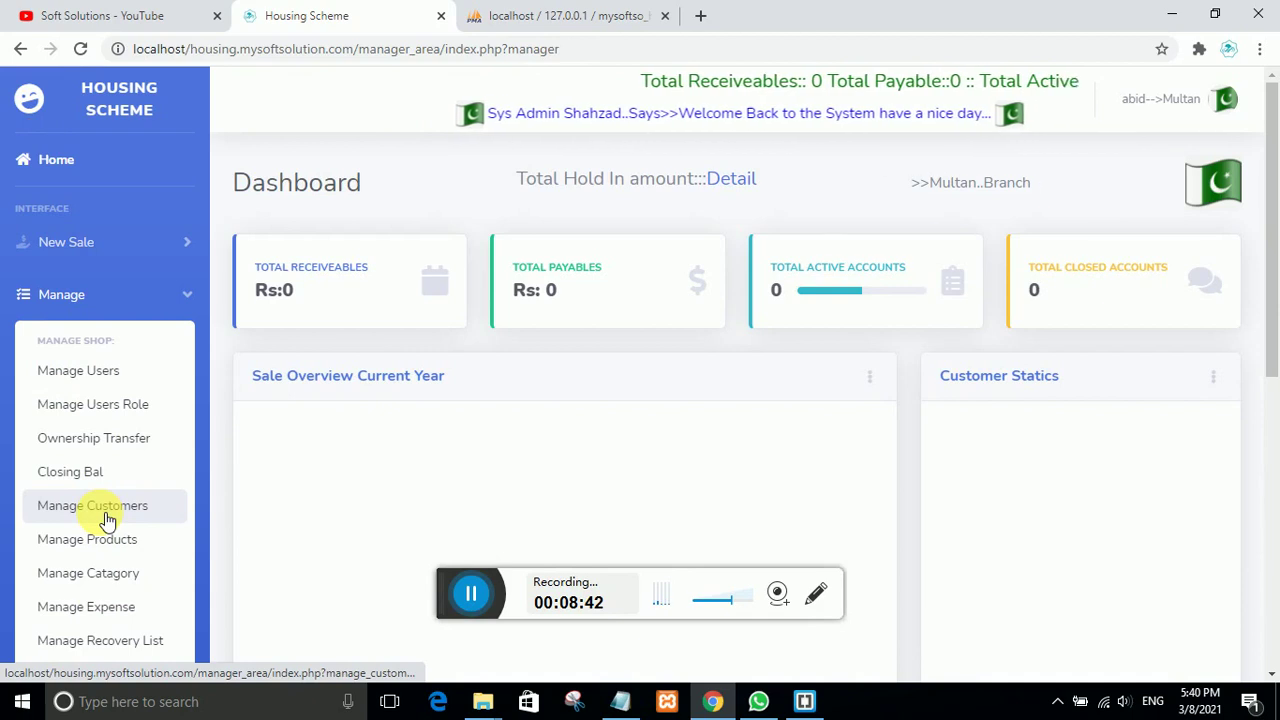
left_click(82, 576)
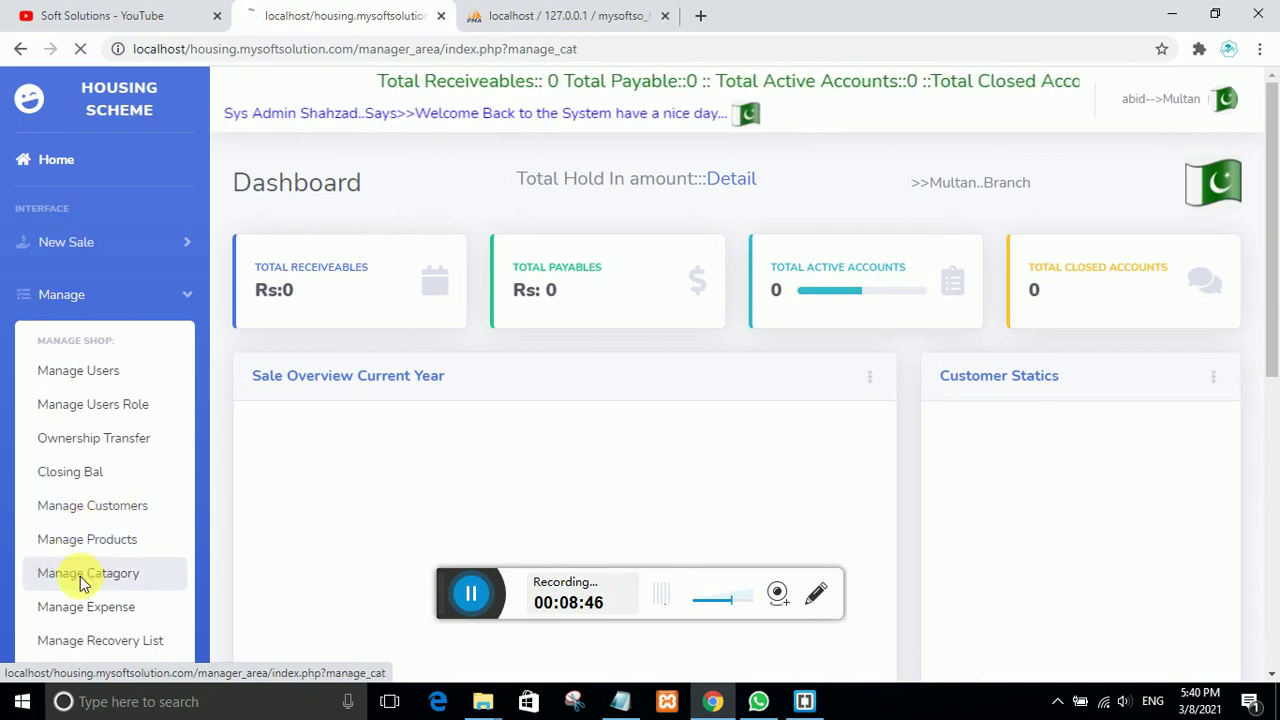
Step: Open Manage Products from the sidebar's Manage menu
scroll(589, 451, "down", 2)
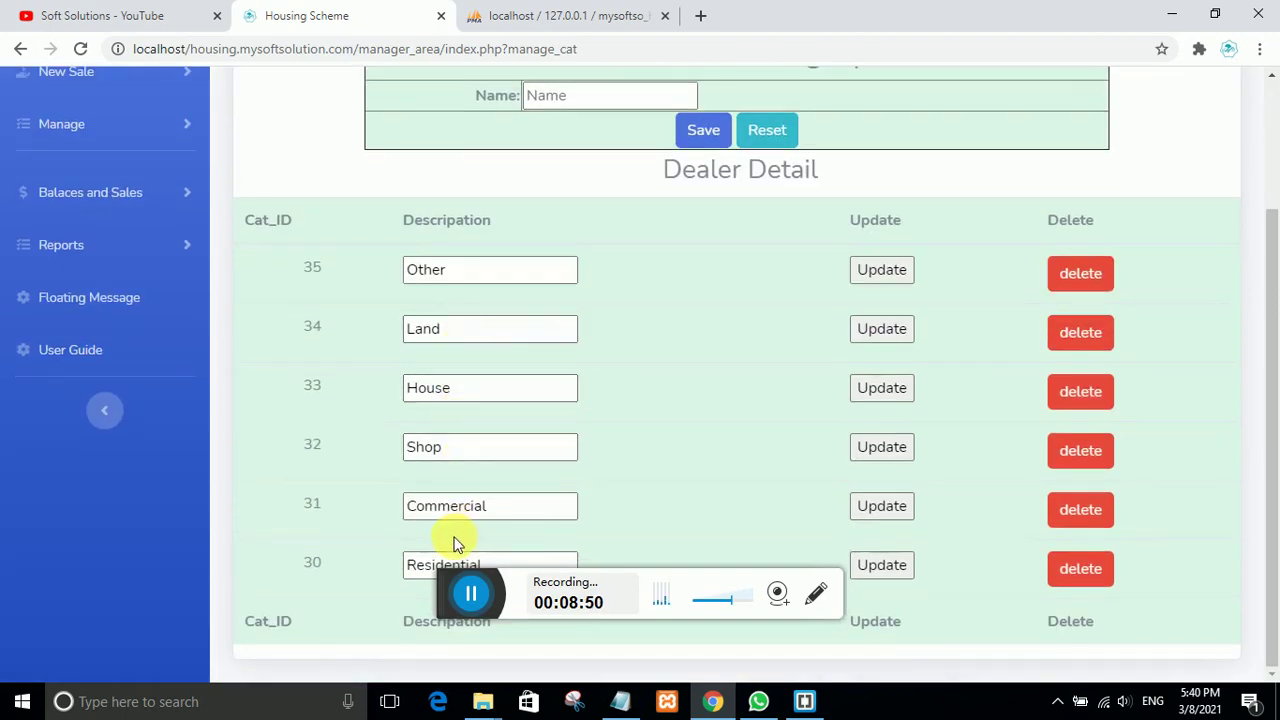
scroll(440, 490, "up", 2)
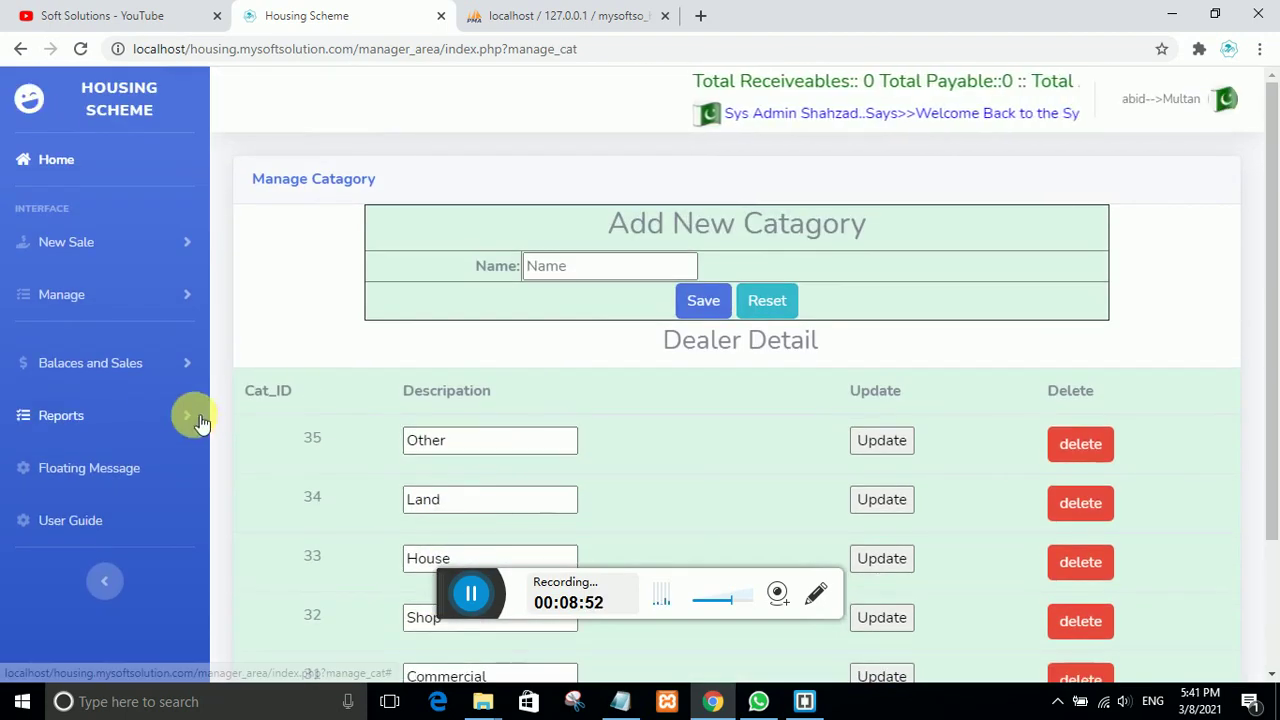
left_click(110, 367)
left_click(113, 370)
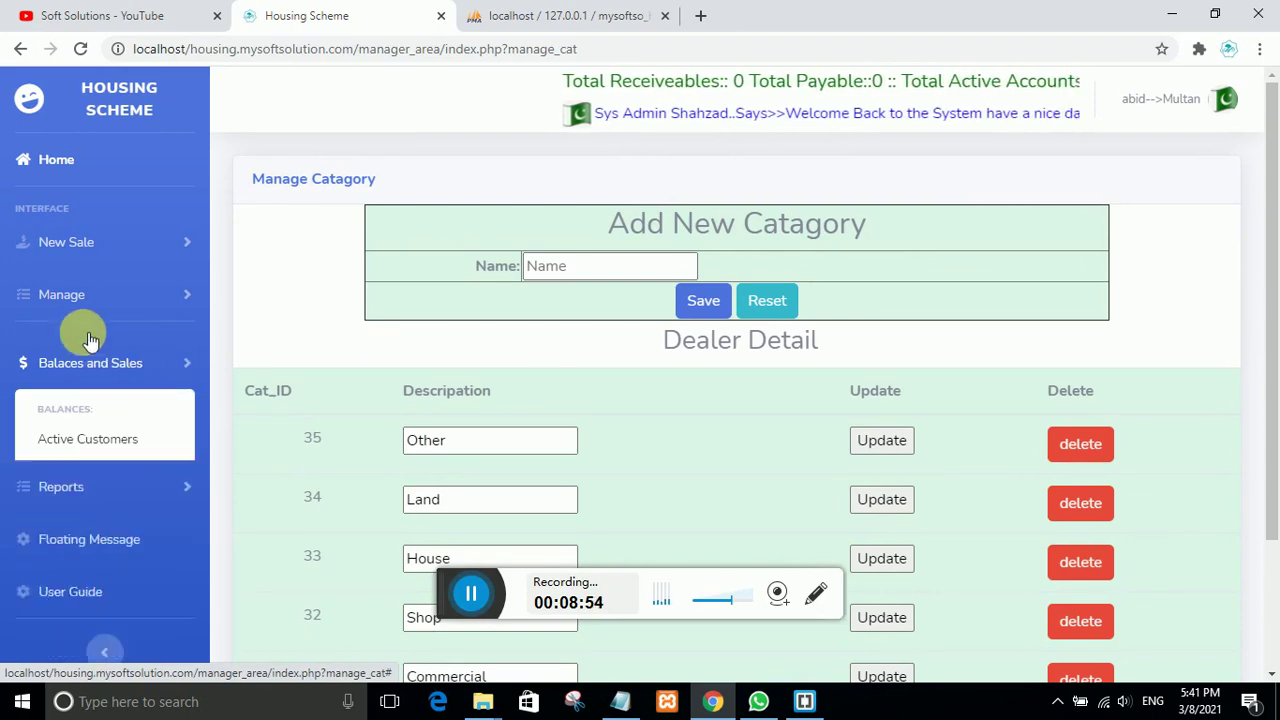
left_click(57, 294)
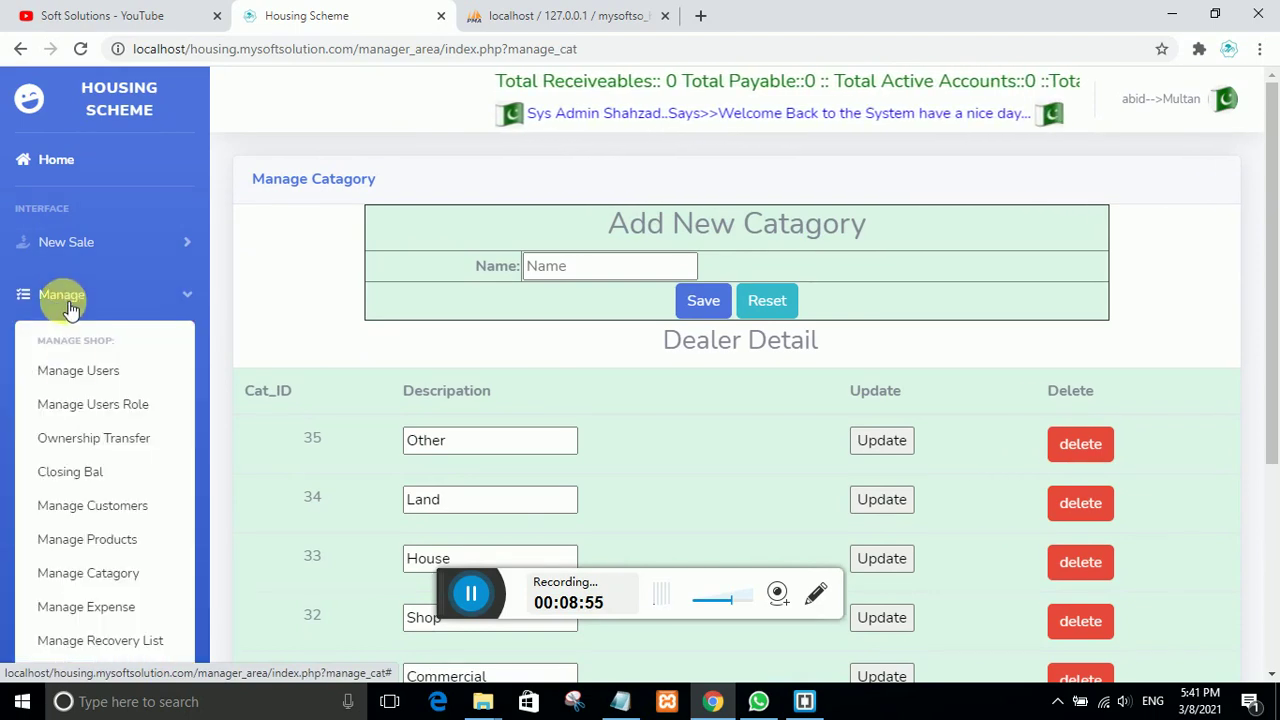
left_click(91, 540)
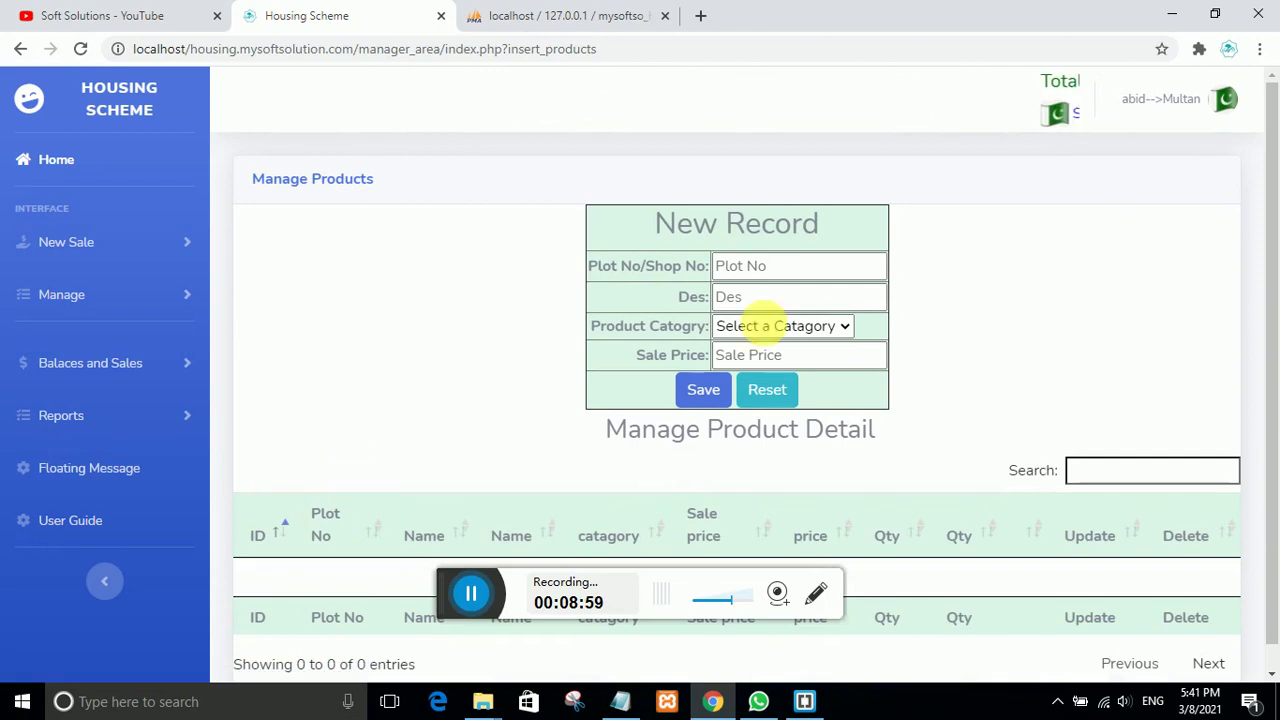
Step: Save plot 220, '20 marla plot', category House, sale price 2500000
left_click(779, 269)
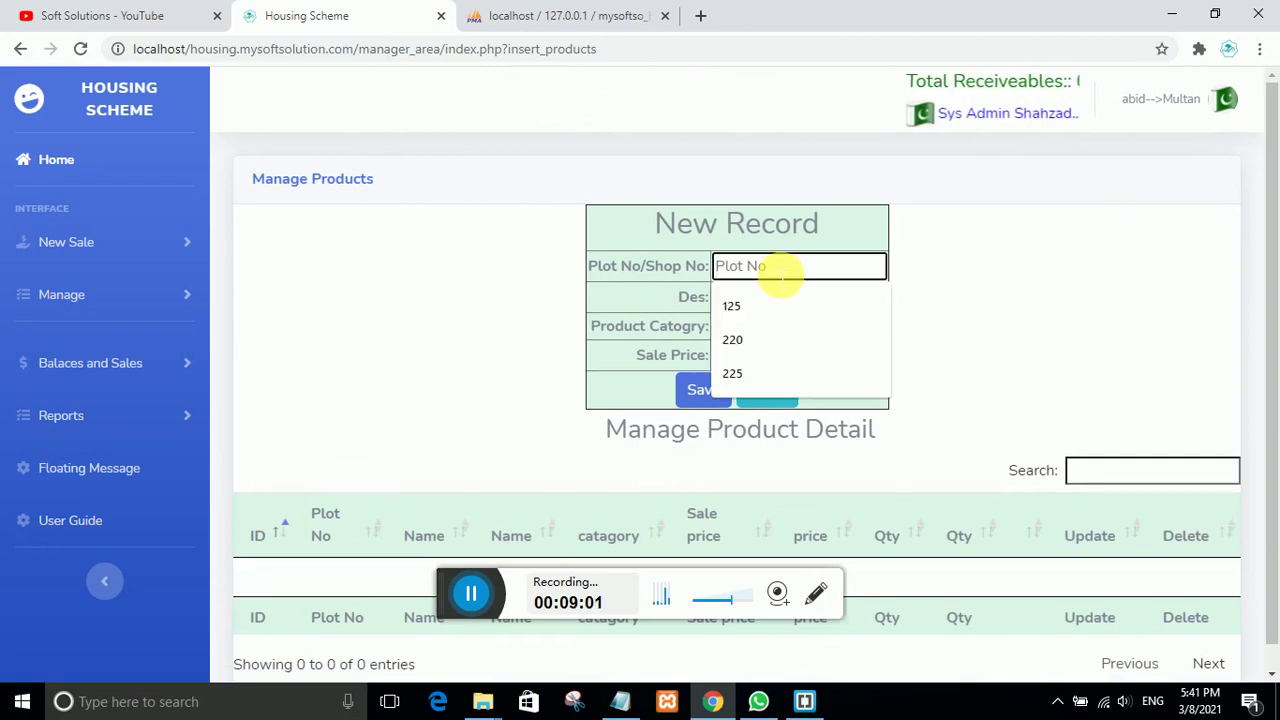
type("220")
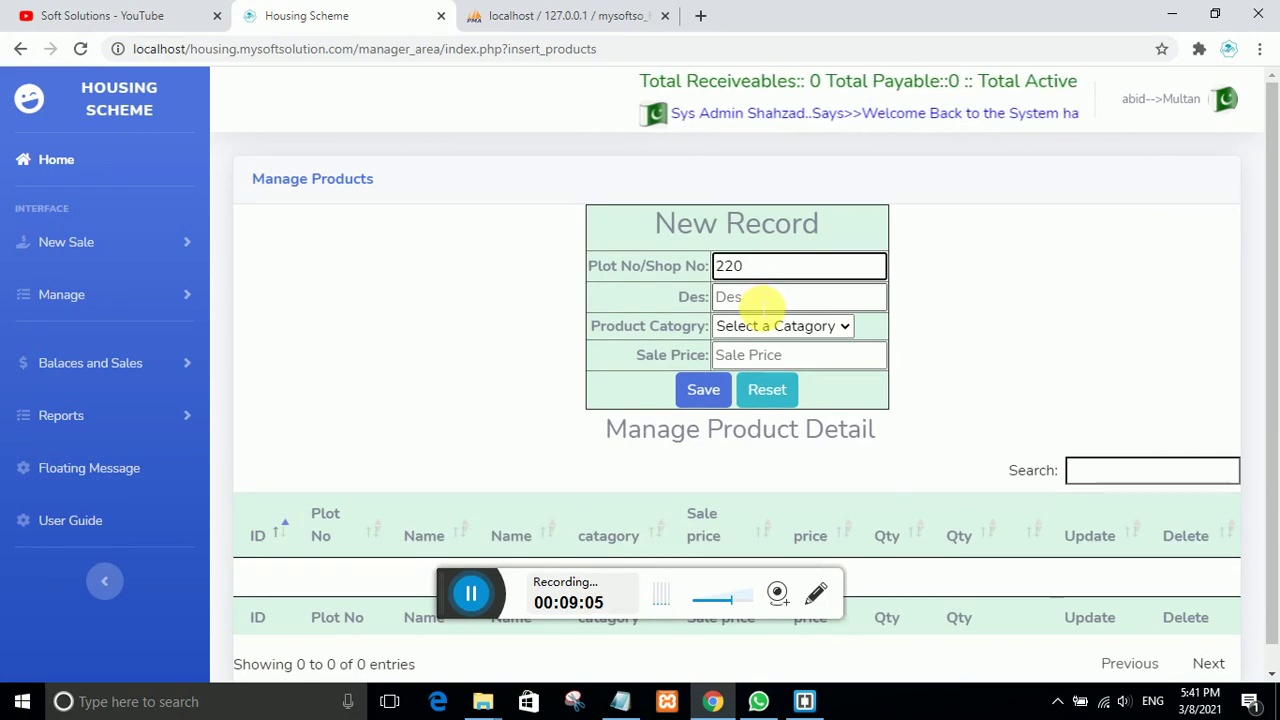
left_click(760, 298)
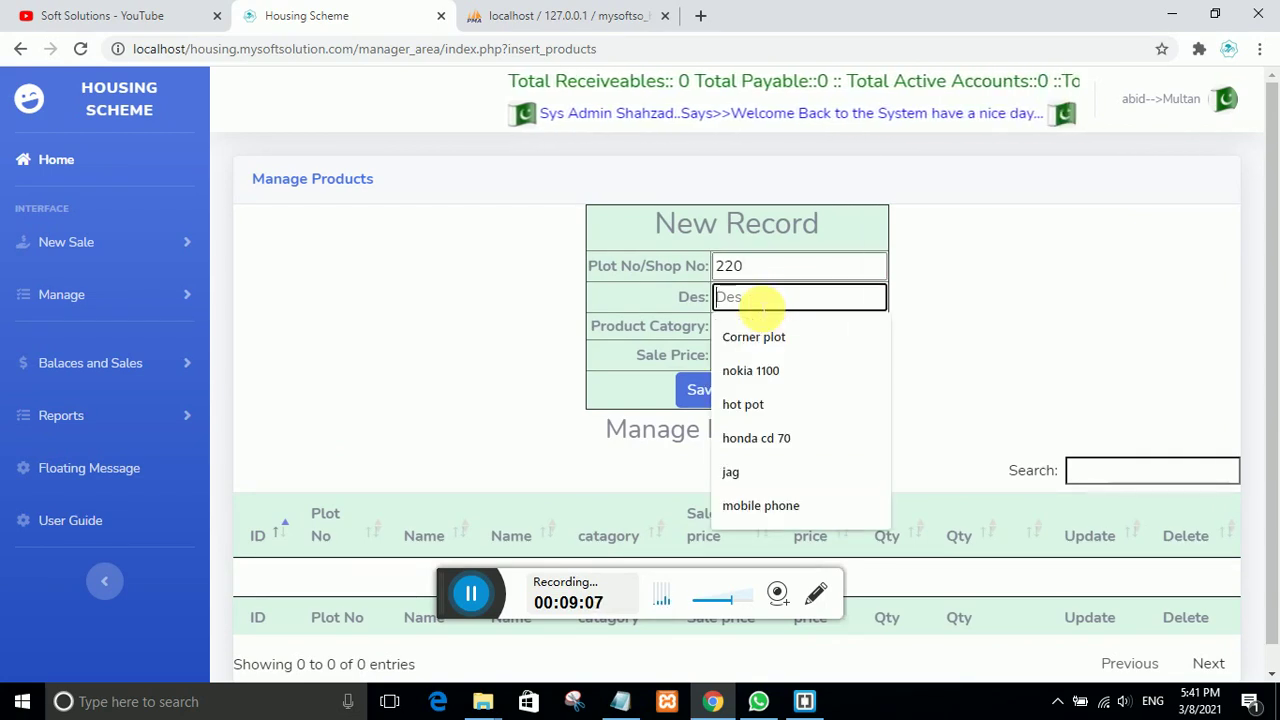
type("20 mar")
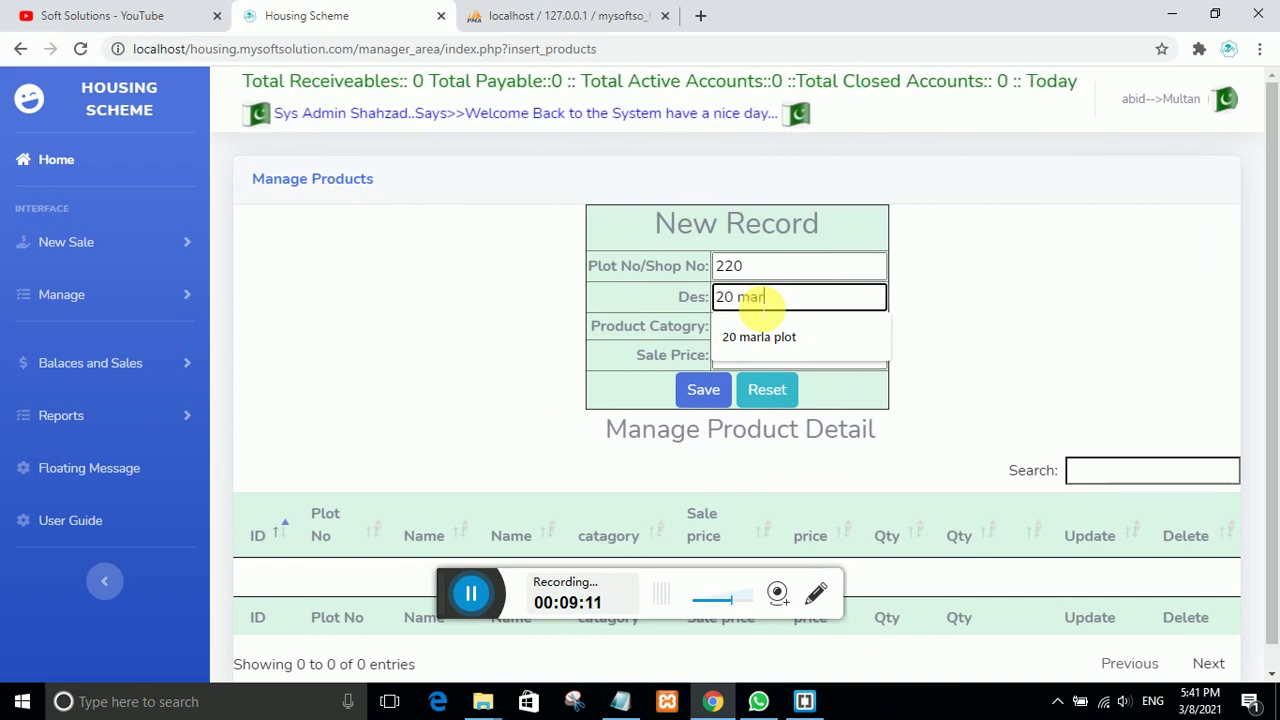
type("la plo")
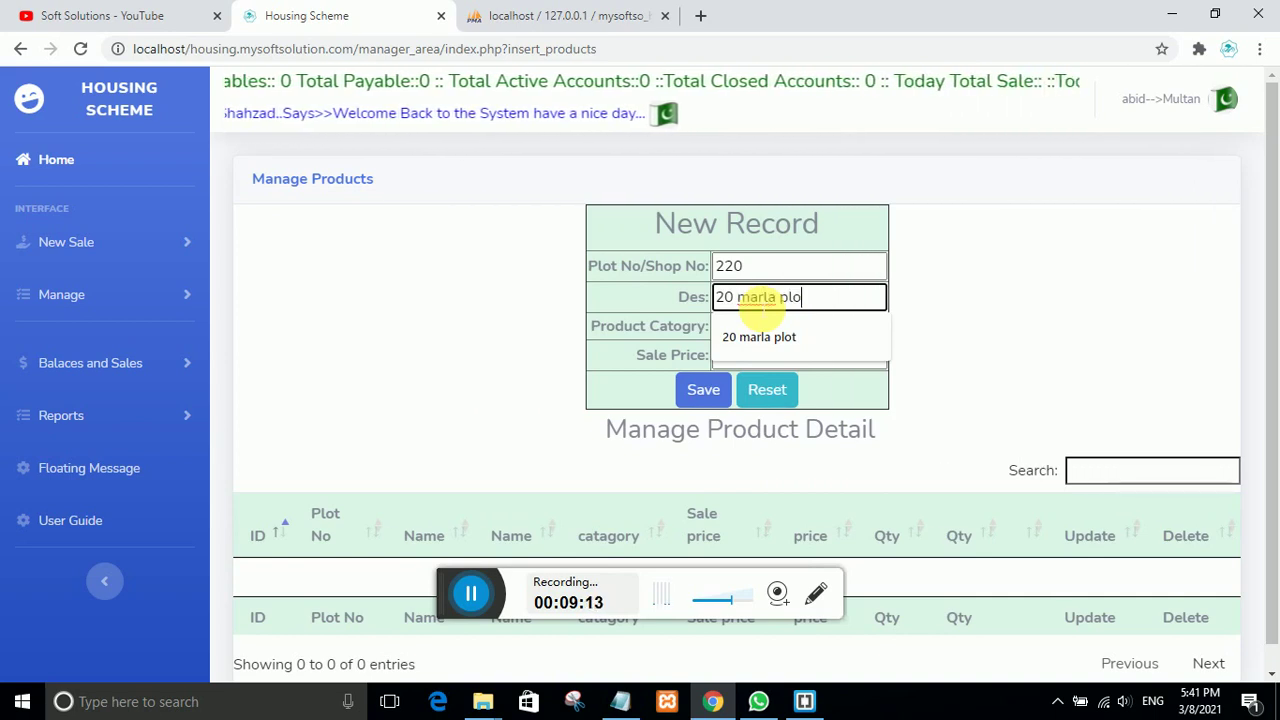
type("t")
left_click(767, 331)
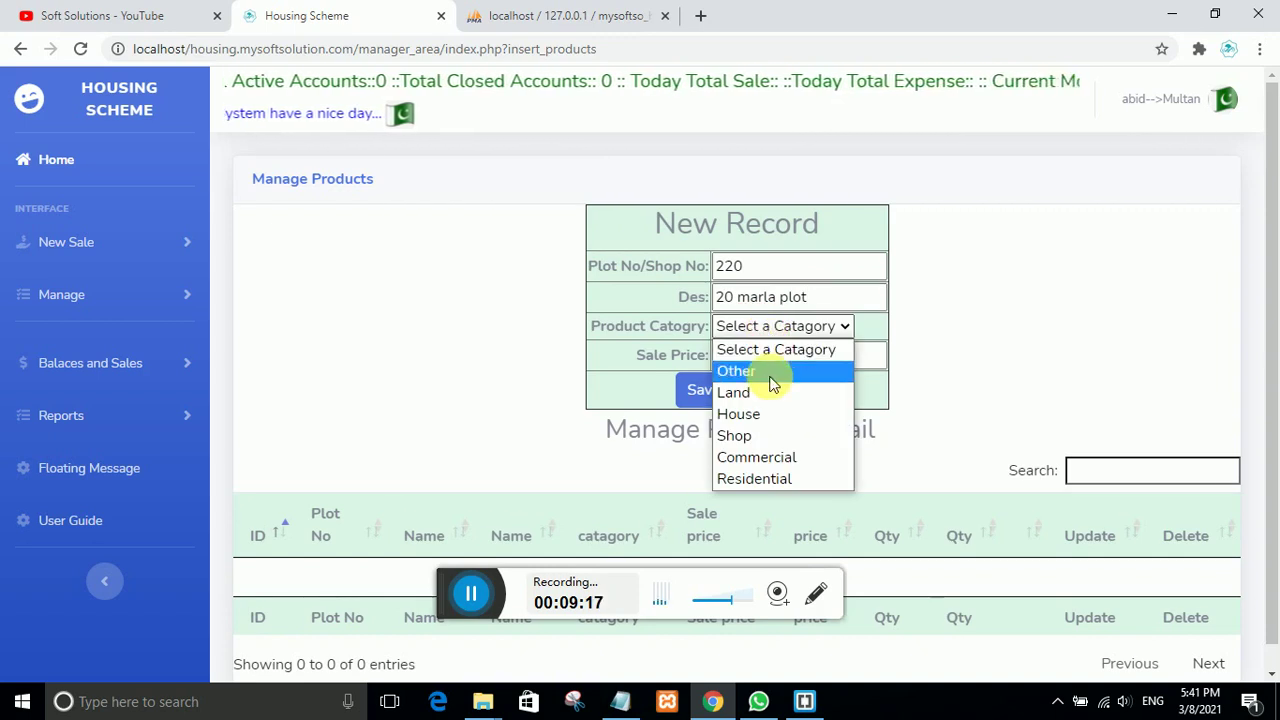
left_click(751, 413)
left_click(768, 358)
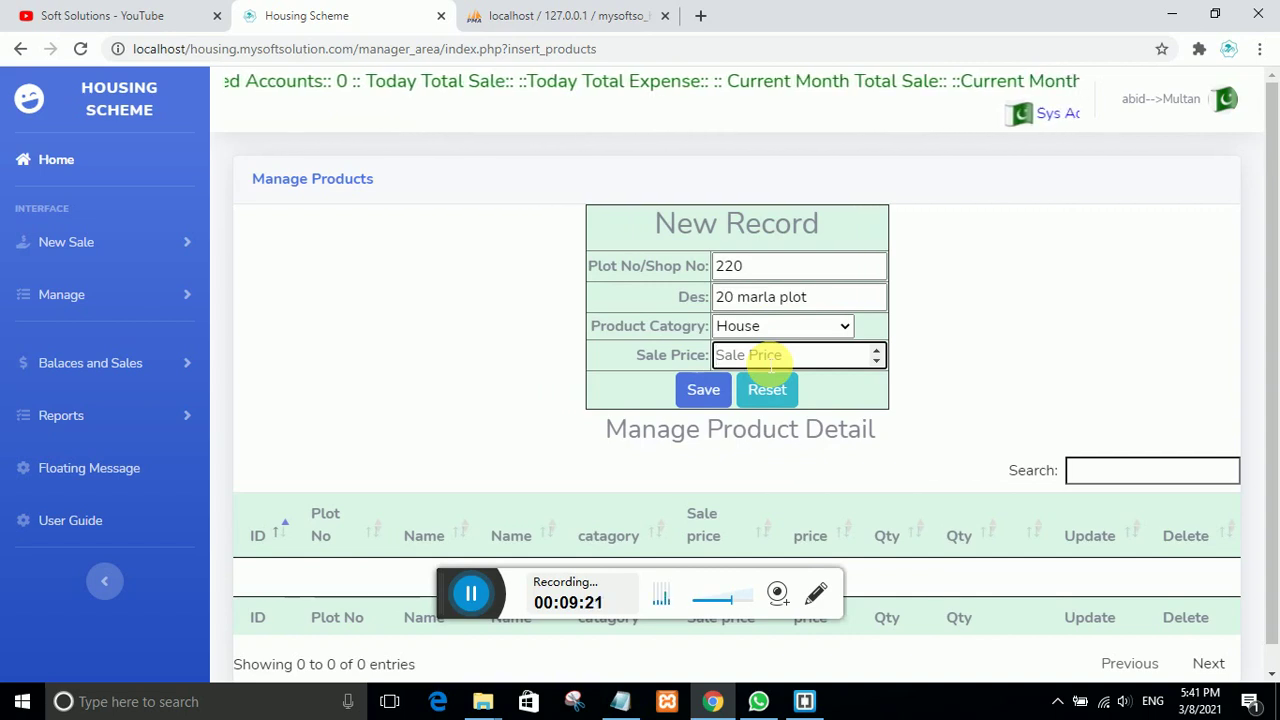
type("250")
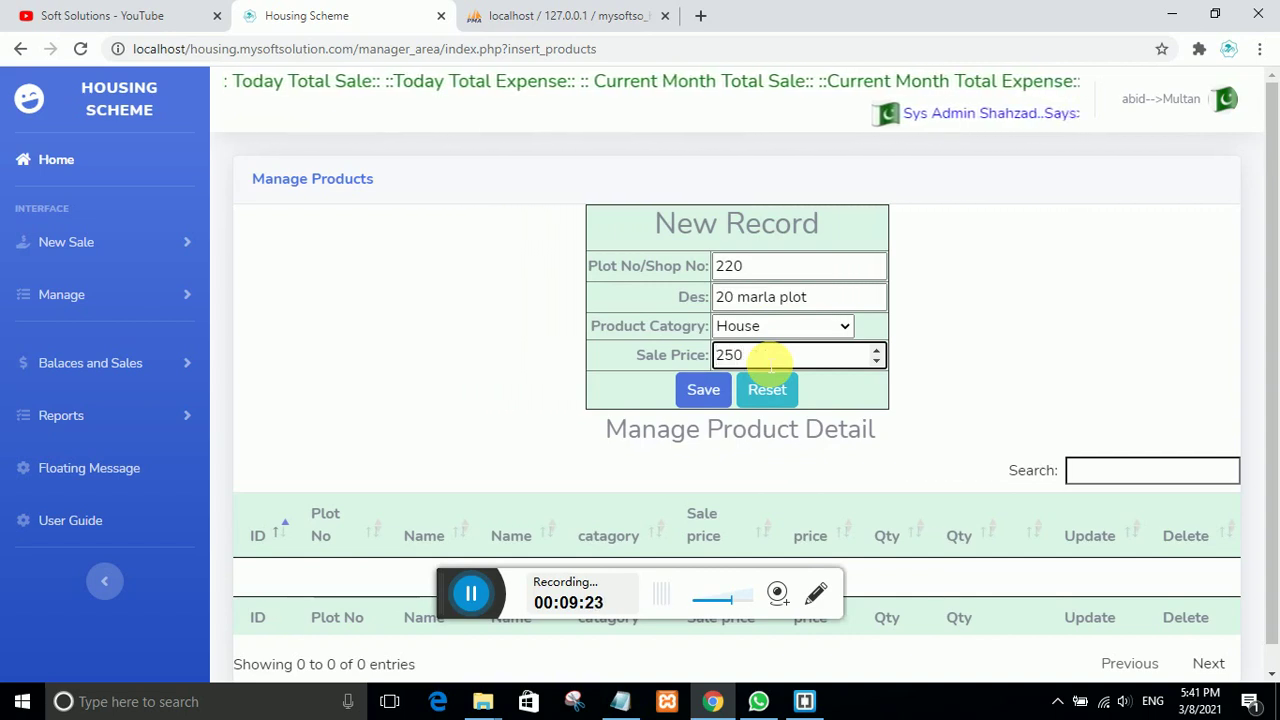
type("0000")
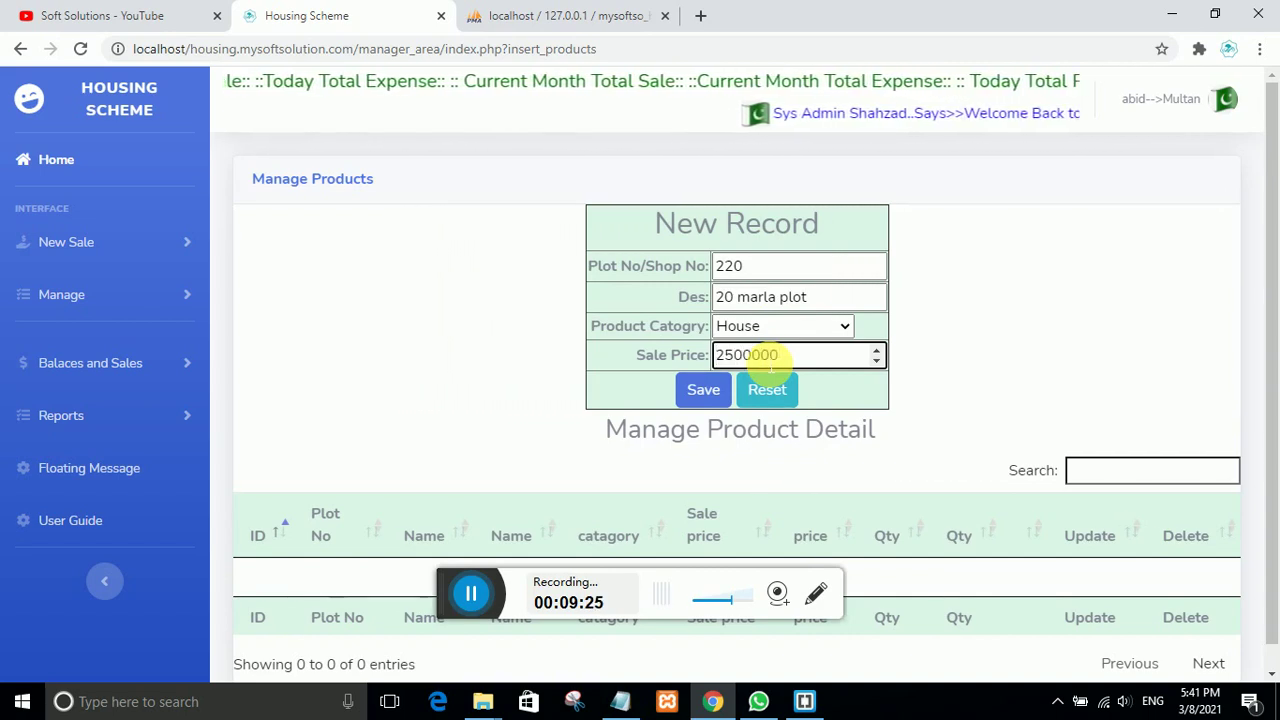
left_click(706, 392)
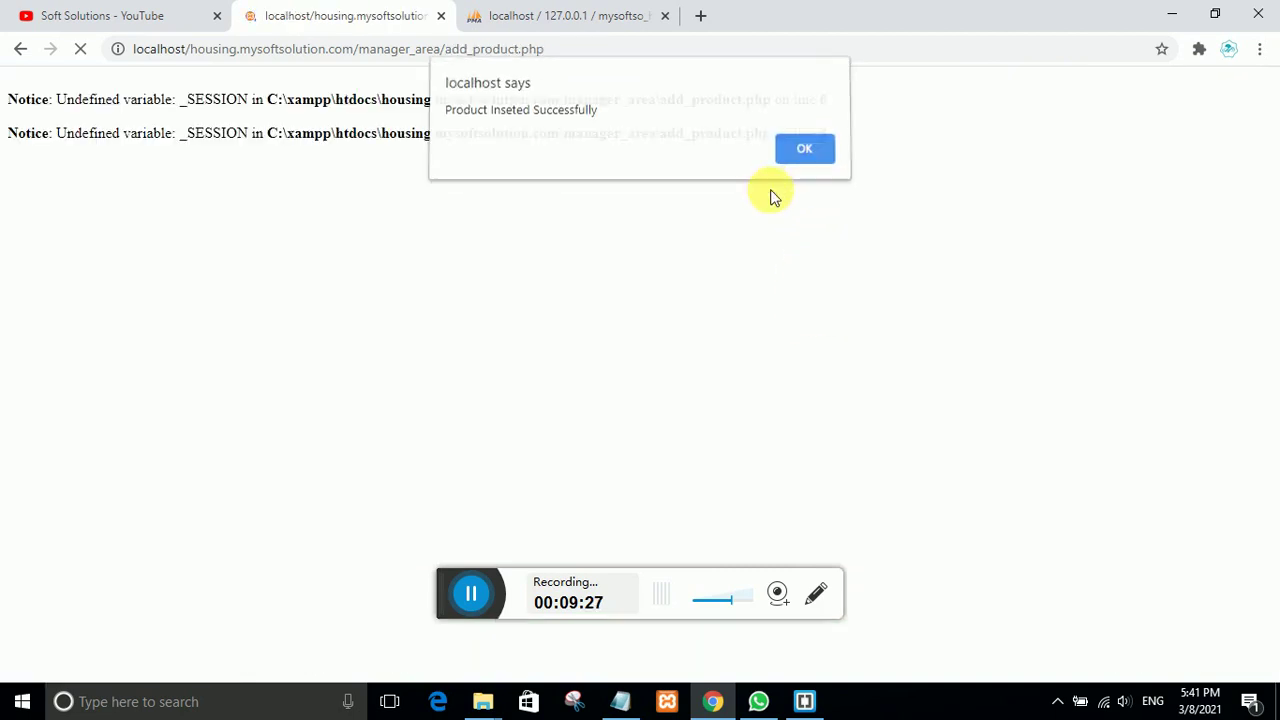
key("Return")
Step: Review the saved plot 220 entry in the product list
scroll(558, 430, "down", 2)
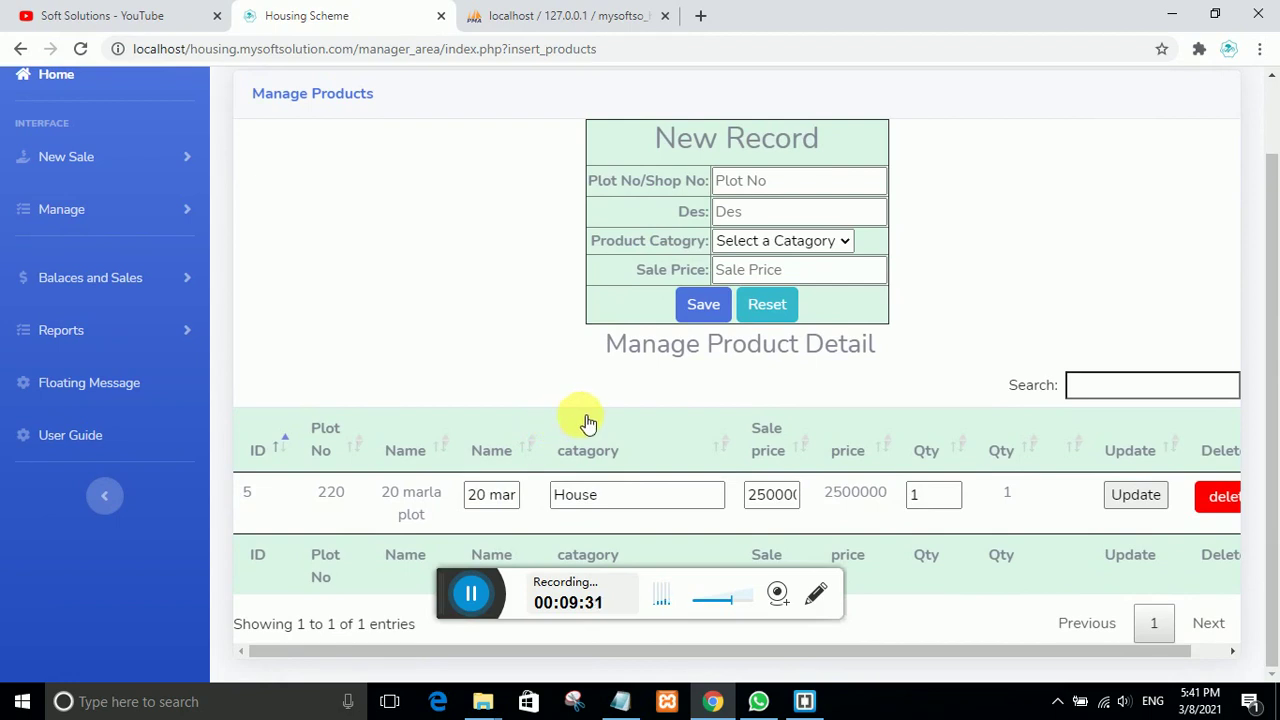
scroll(490, 416, "up", 1)
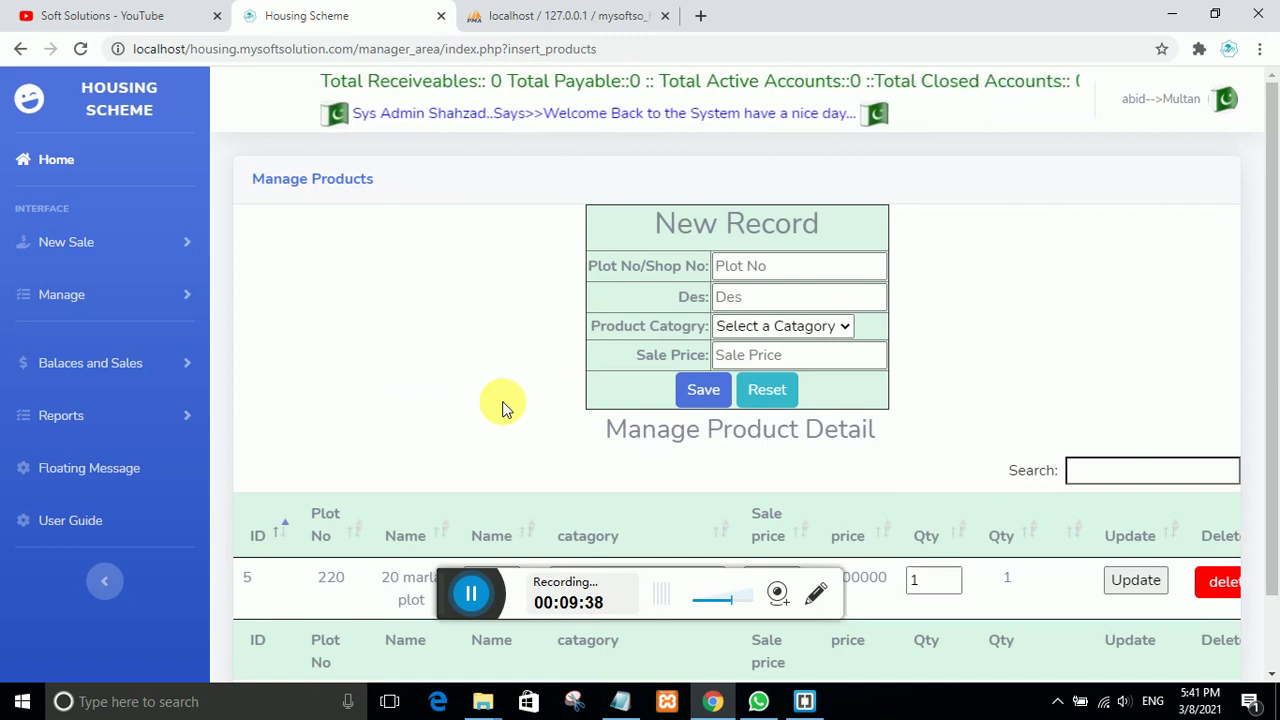
scroll(620, 541, "down", 1)
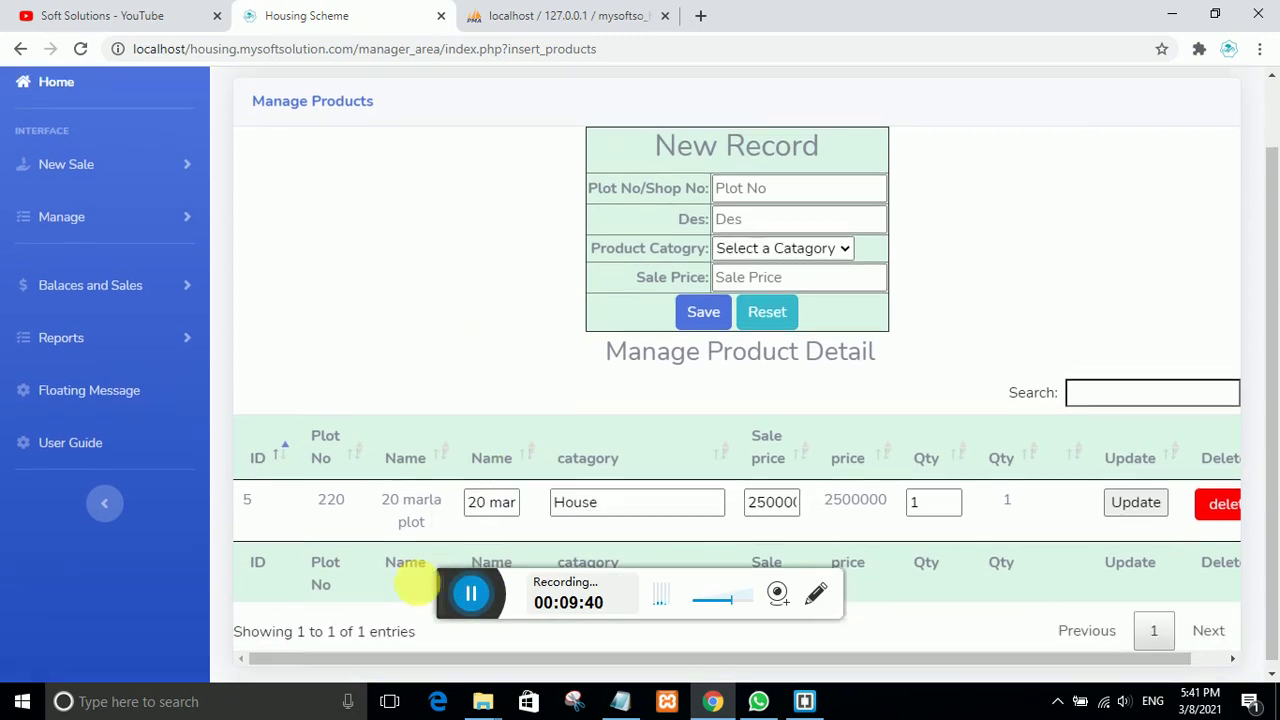
double_click(386, 492)
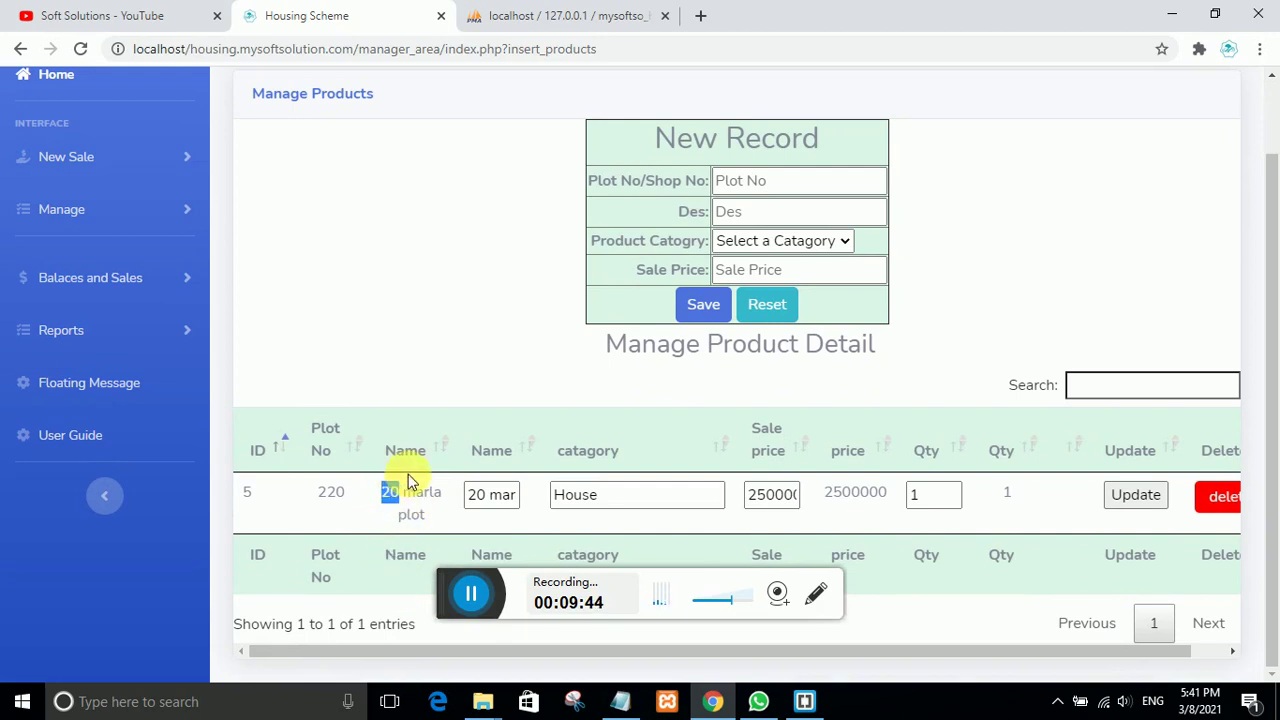
scroll(565, 432, "up", 1)
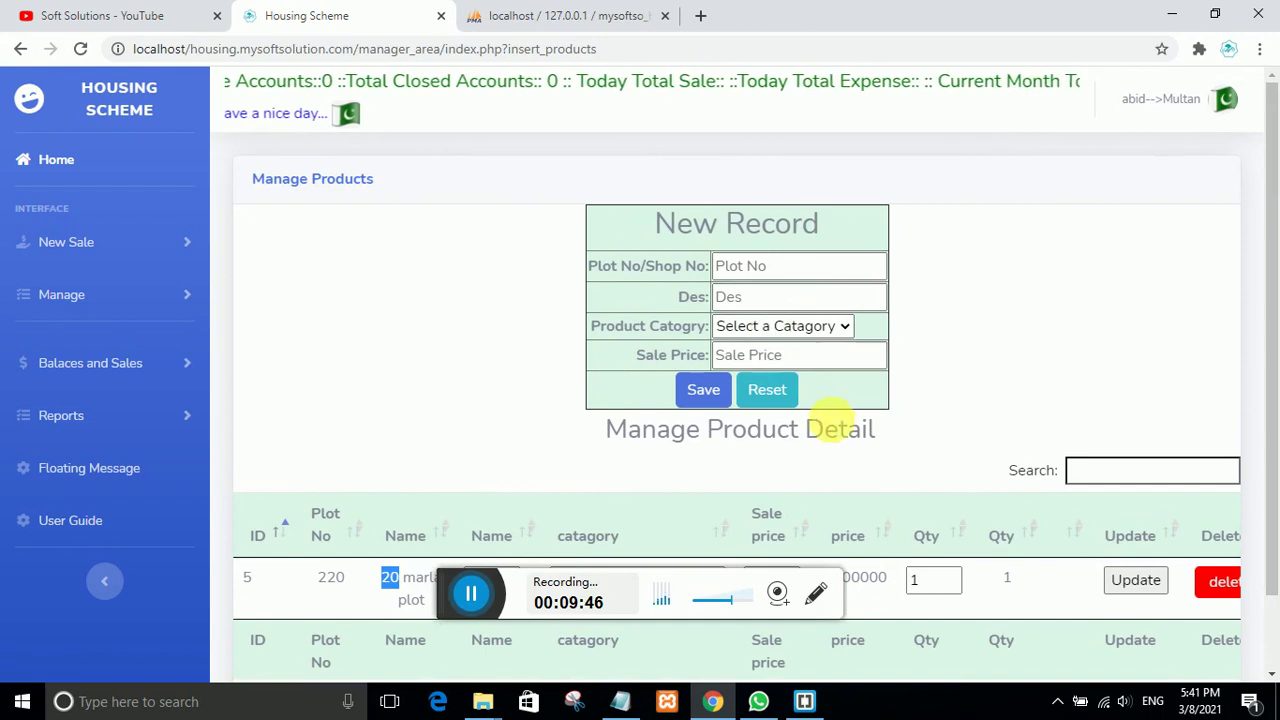
scroll(543, 528, "down", 1)
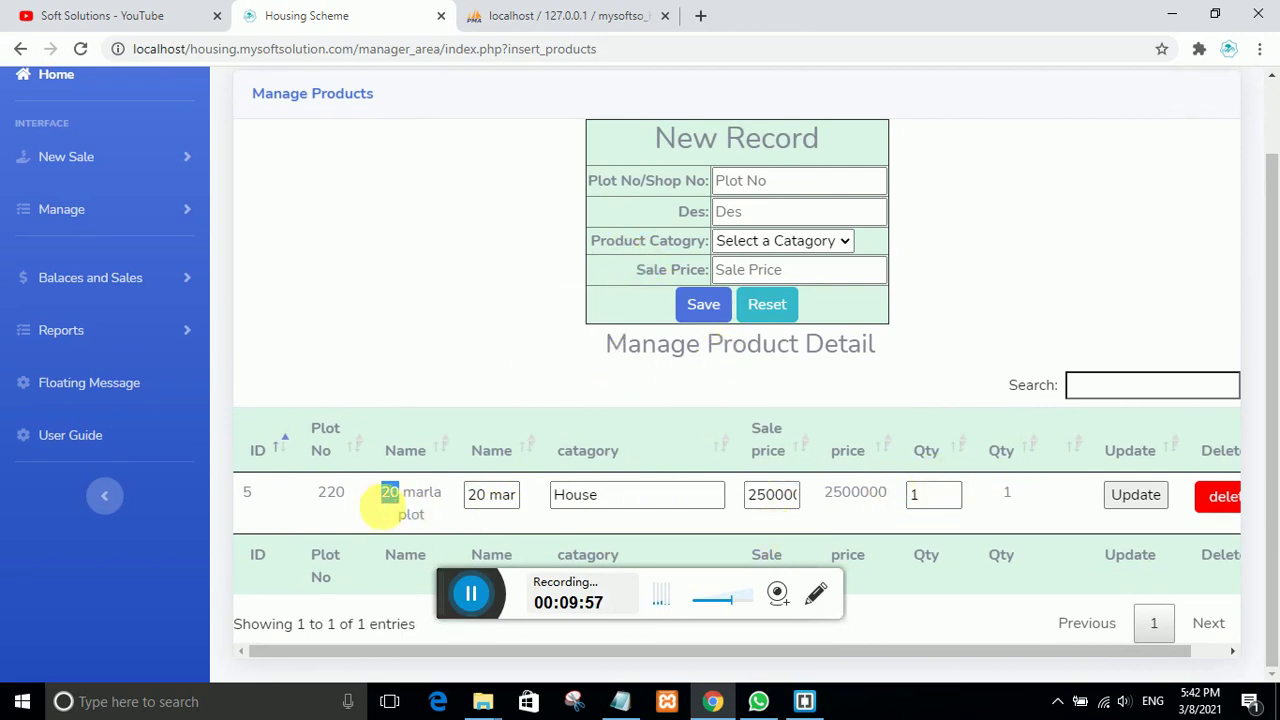
scroll(543, 371, "up", 1)
scroll(560, 440, "down", 1)
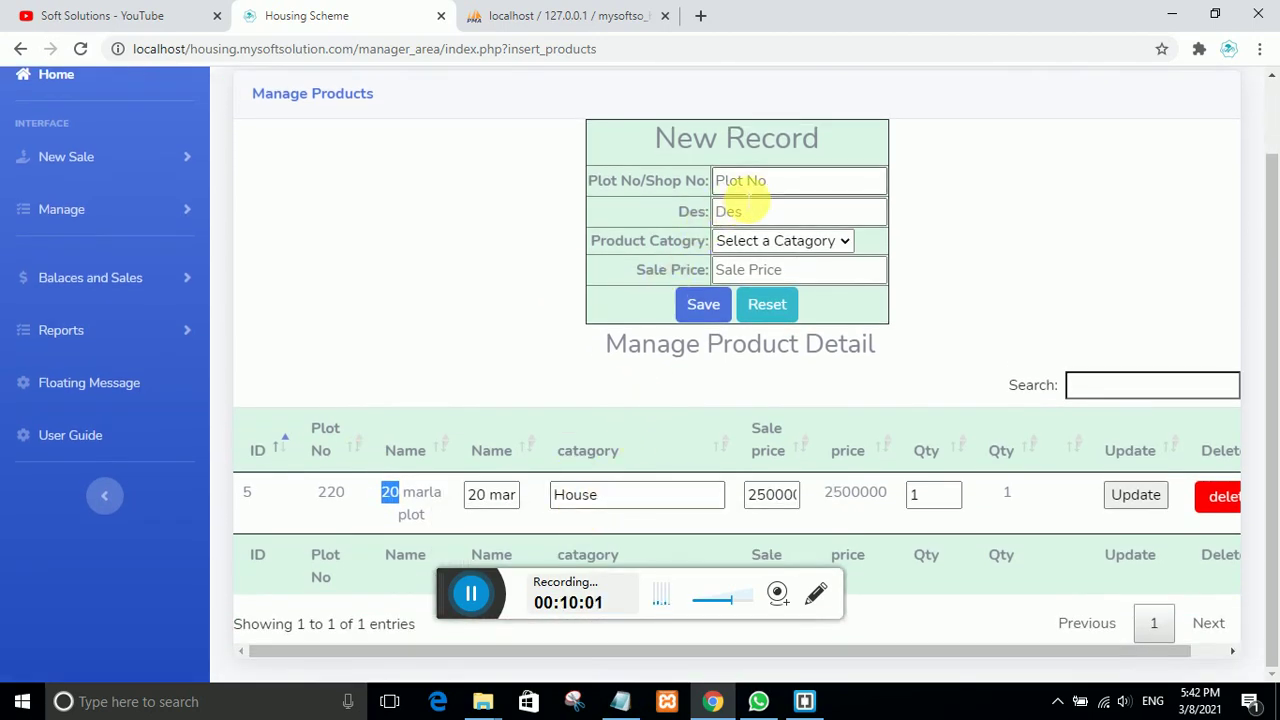
Step: Save plot 221, '10 marla plot' (fixing the 'mala' typo), category House, price 100000
left_click(750, 186)
type("221")
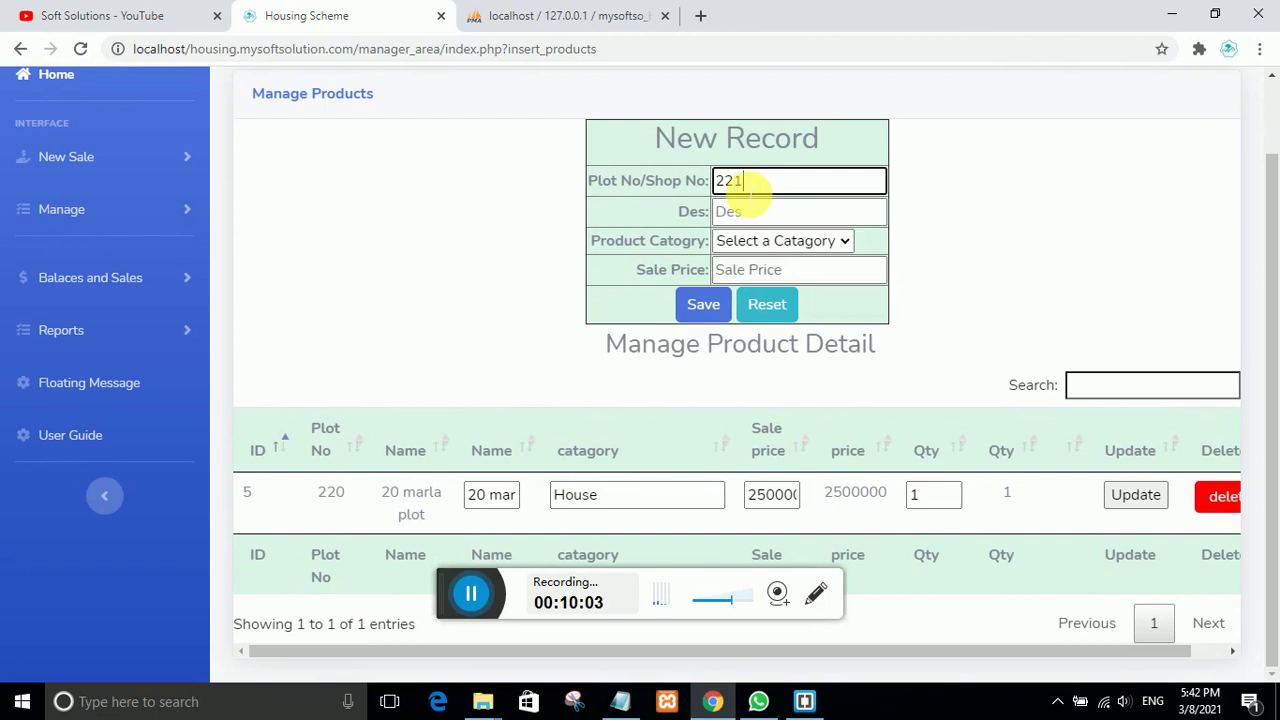
left_click(755, 214)
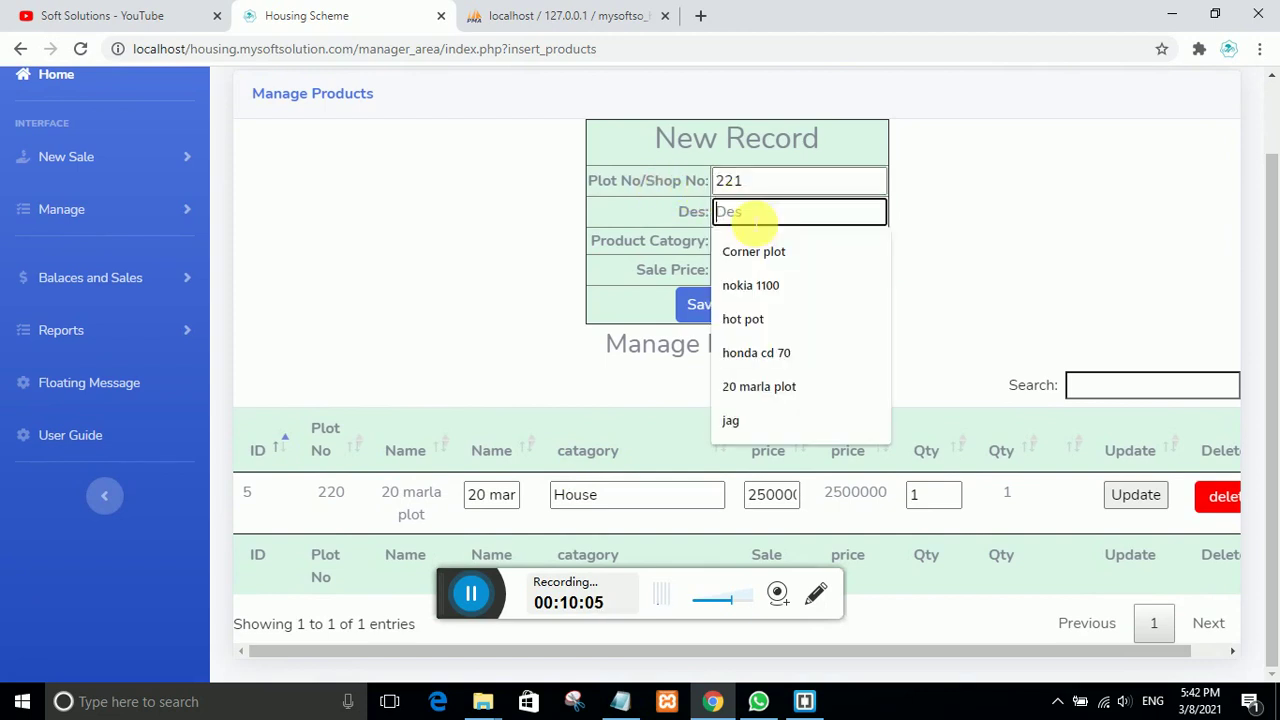
type("10 ma")
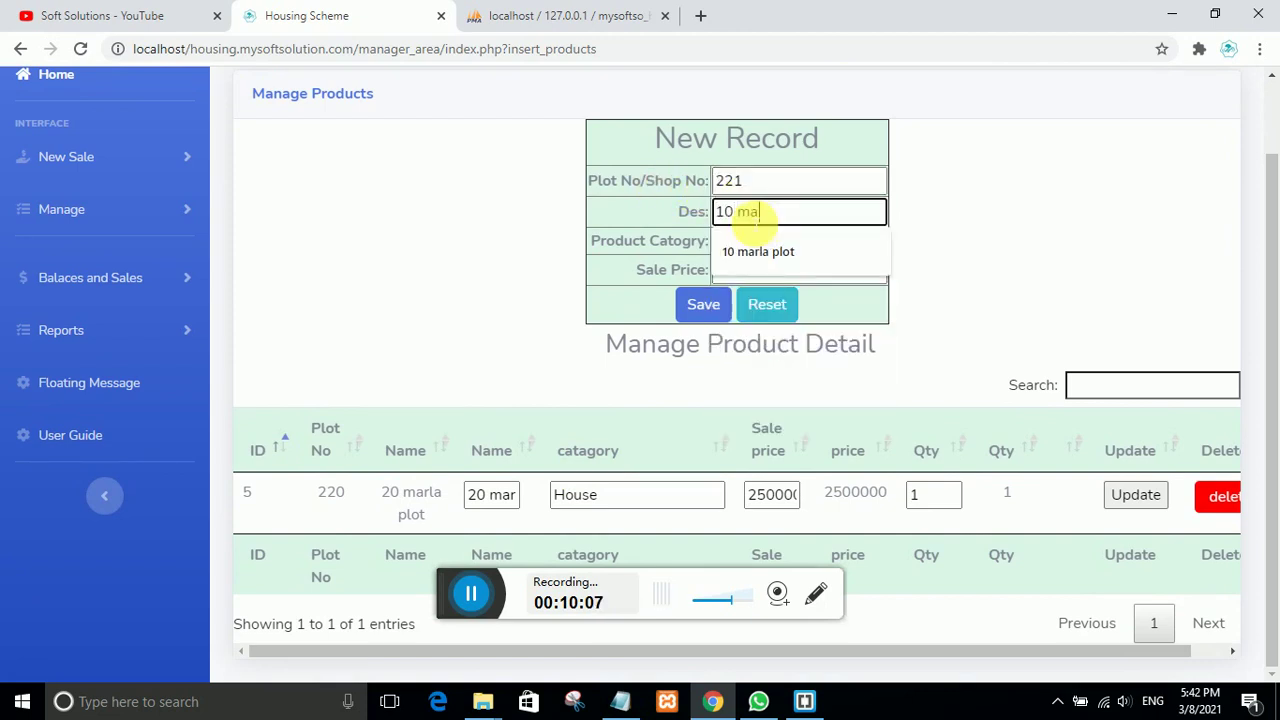
type("la plot")
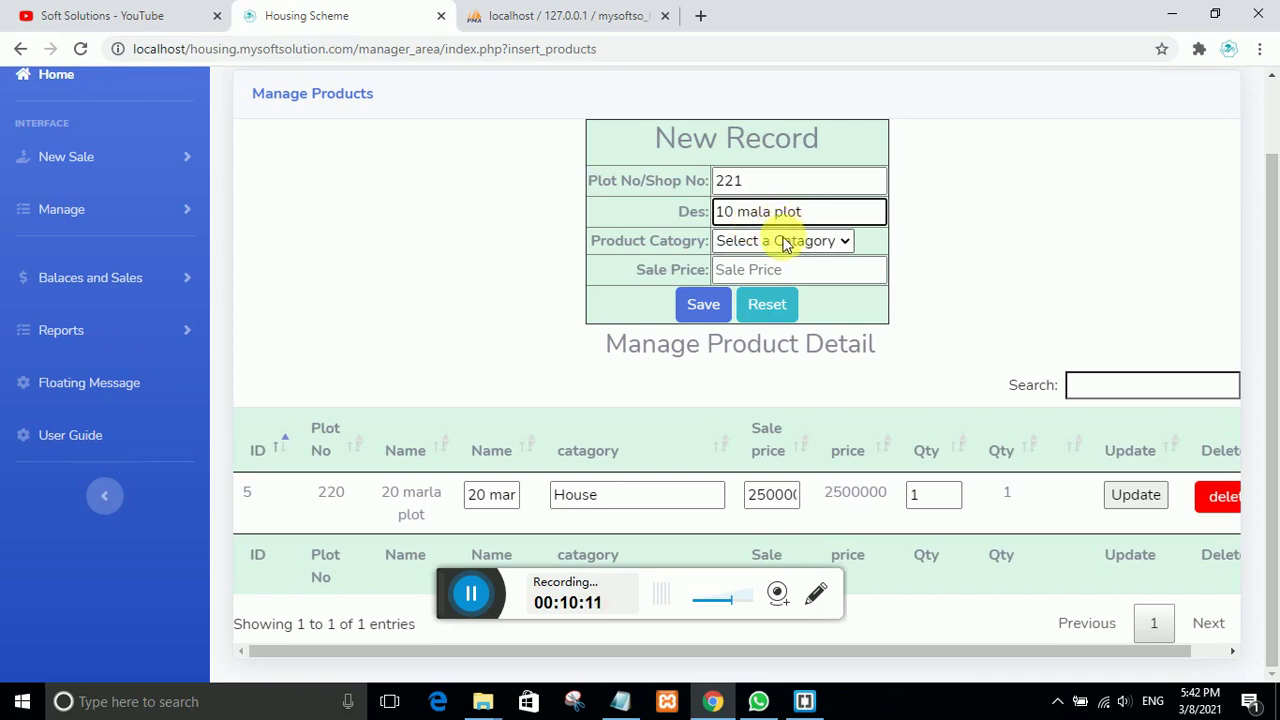
left_click(758, 213)
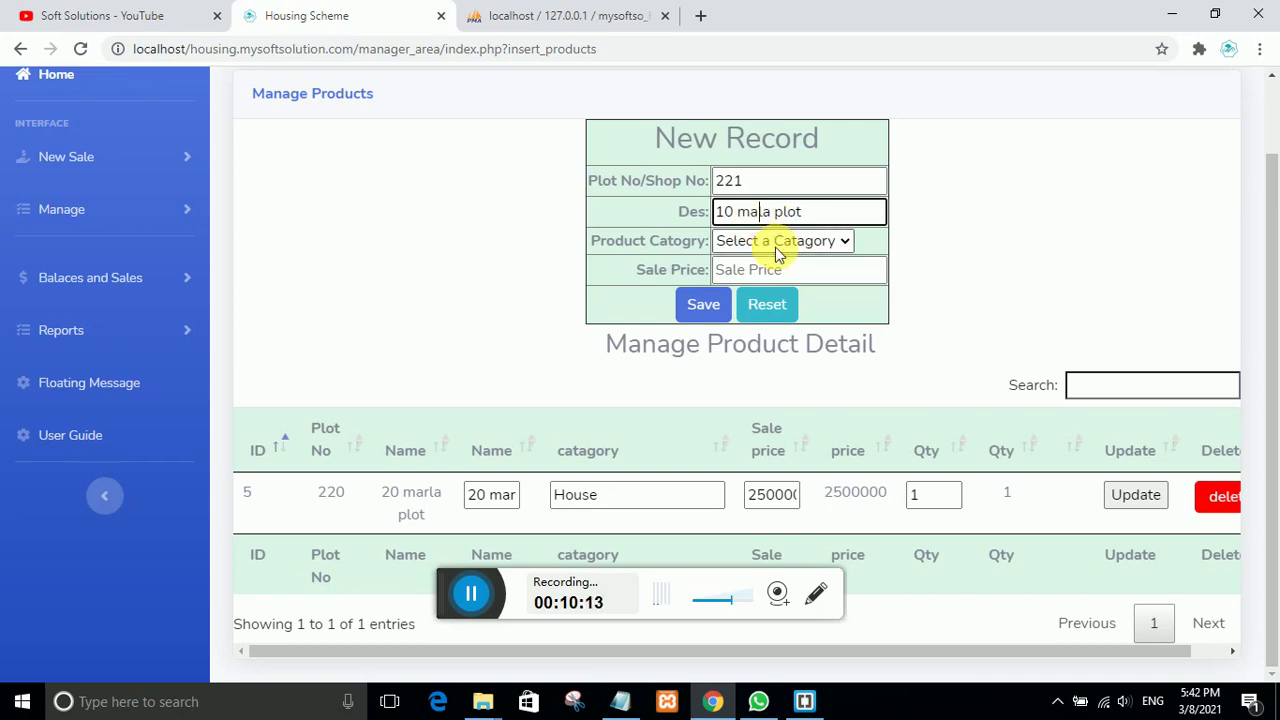
type("r")
left_click(762, 243)
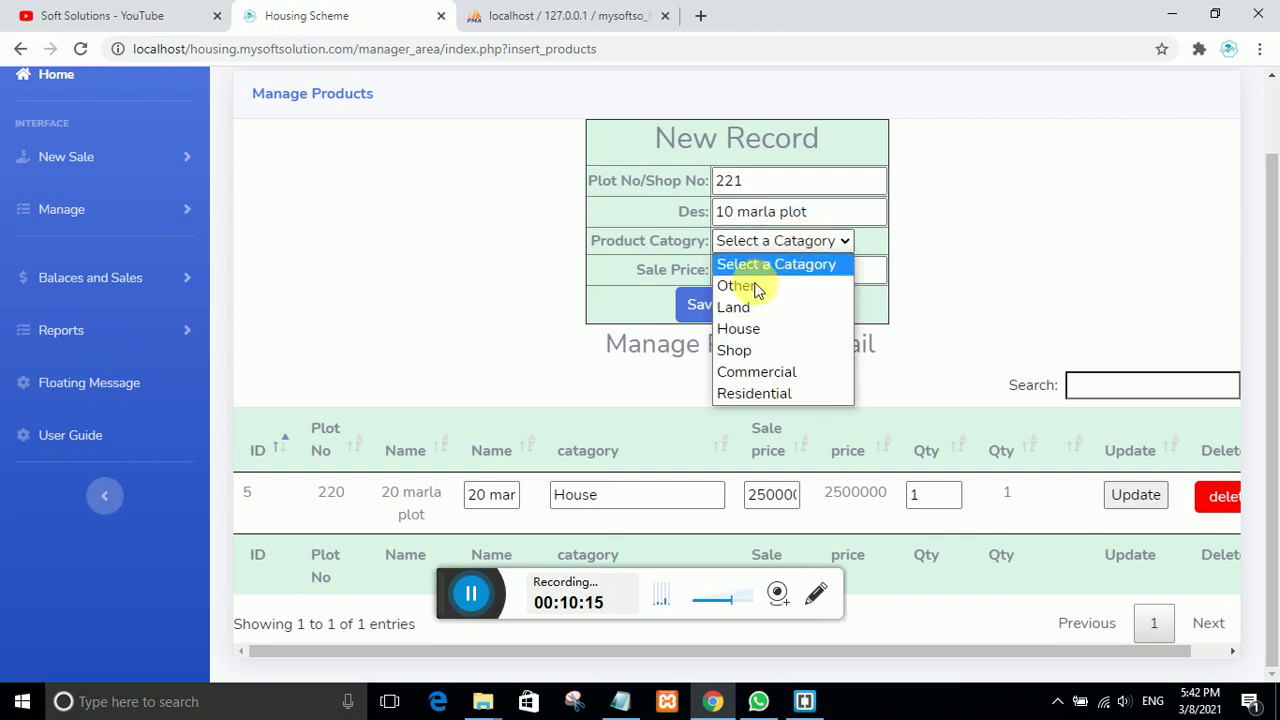
left_click(745, 329)
left_click(775, 272)
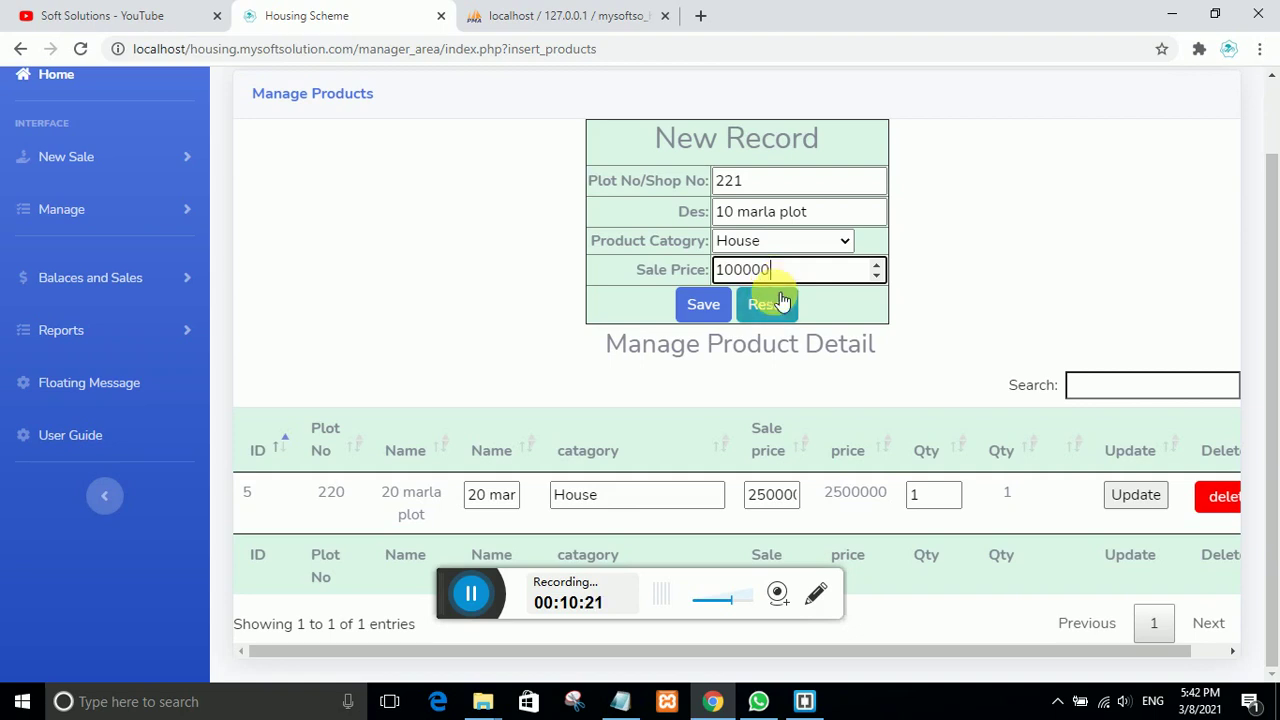
left_click(702, 304)
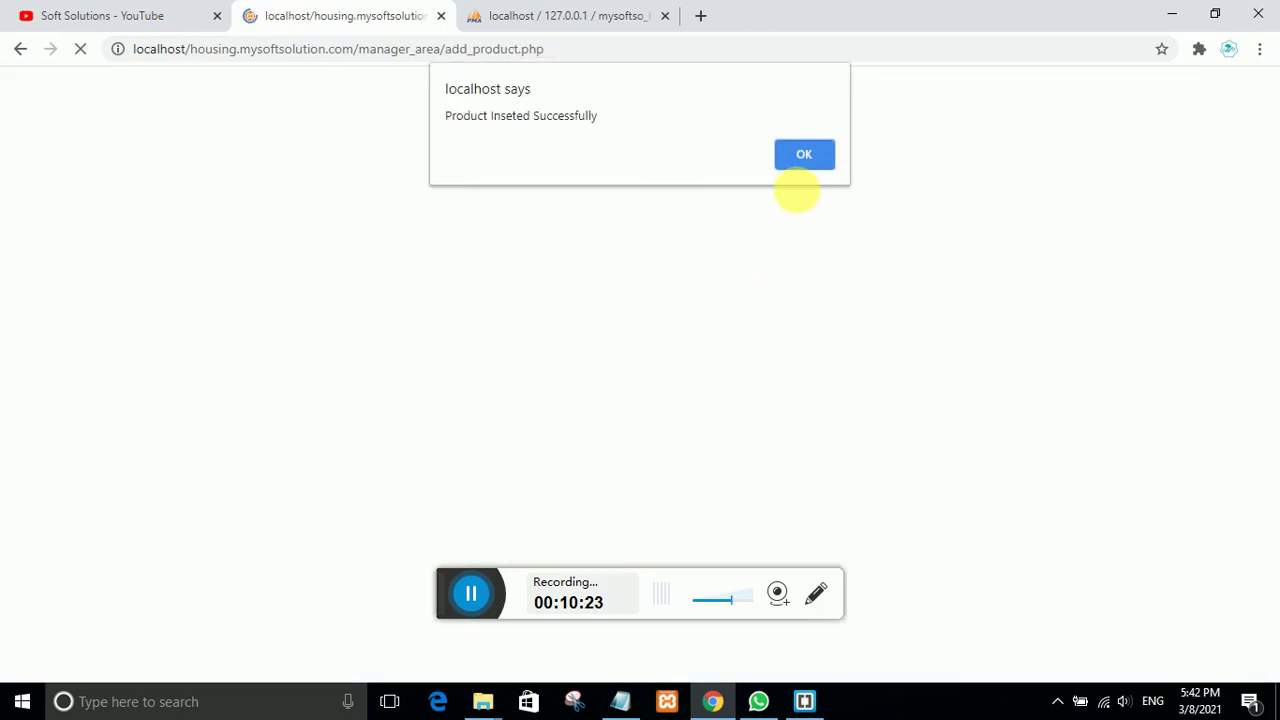
key("Return")
scroll(482, 385, "down", 2)
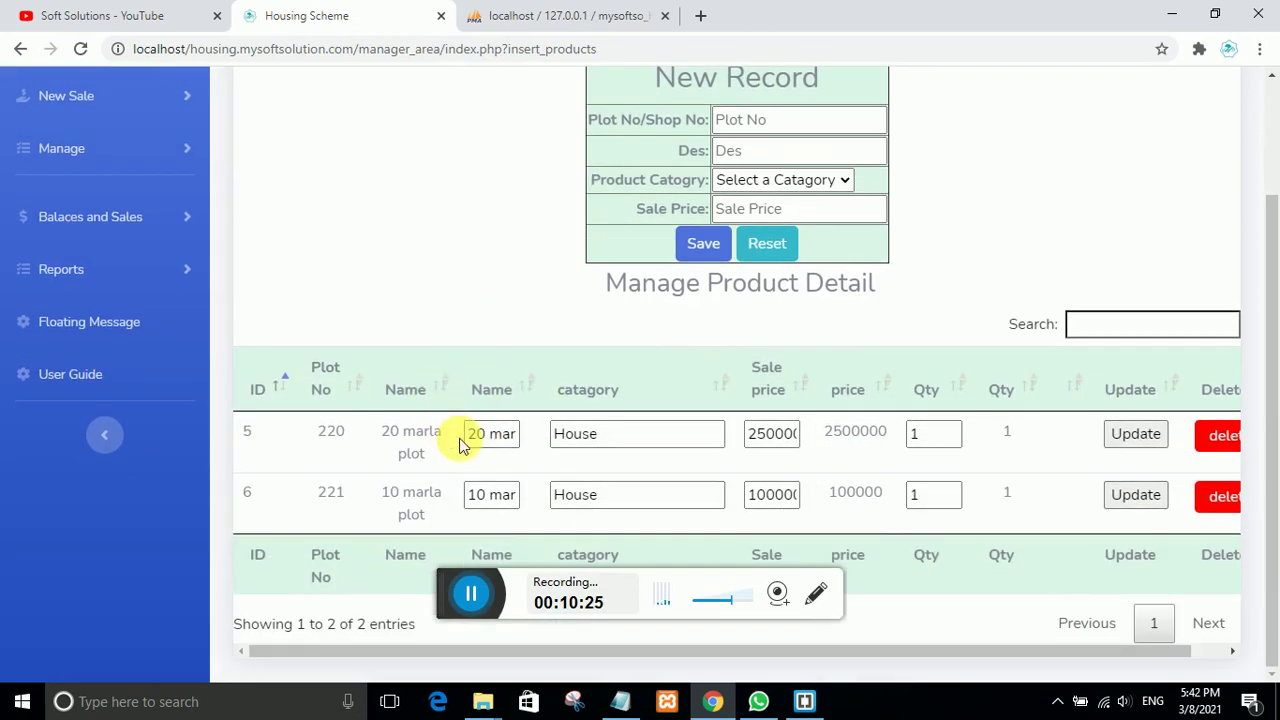
scroll(366, 437, "up", 2)
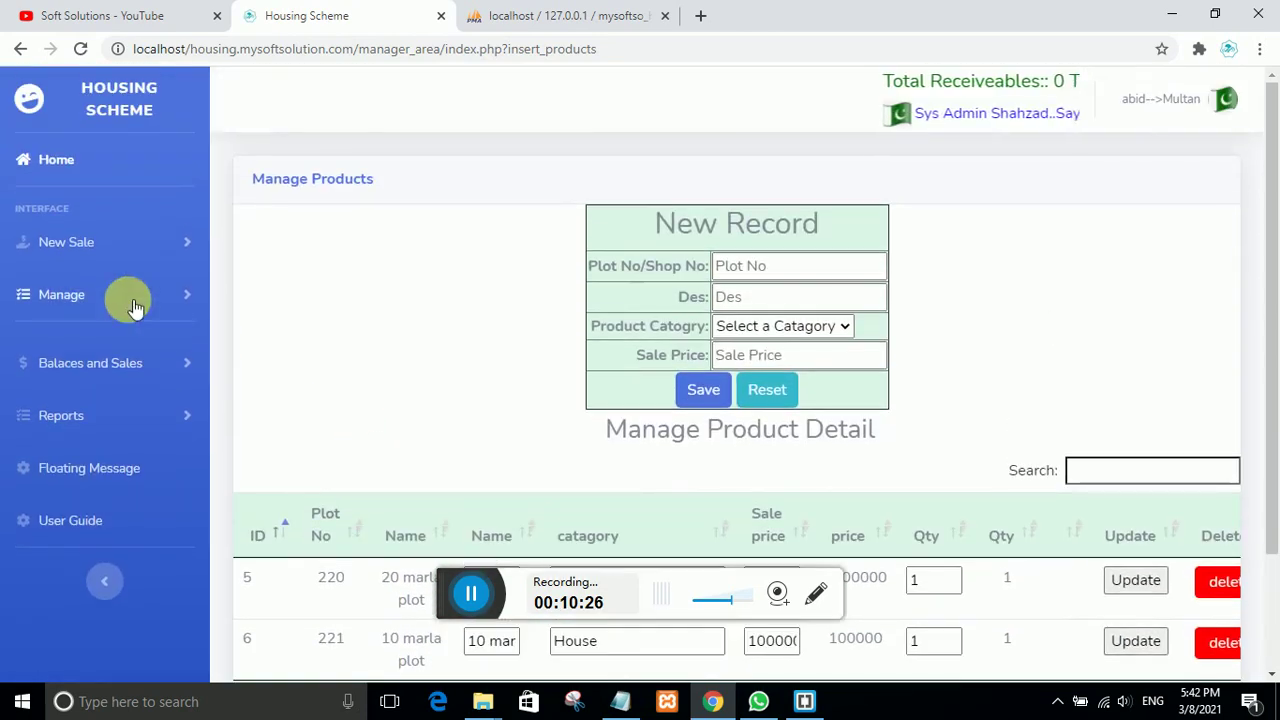
Step: Start a credit sale under New Sale and select plot 221
left_click(82, 254)
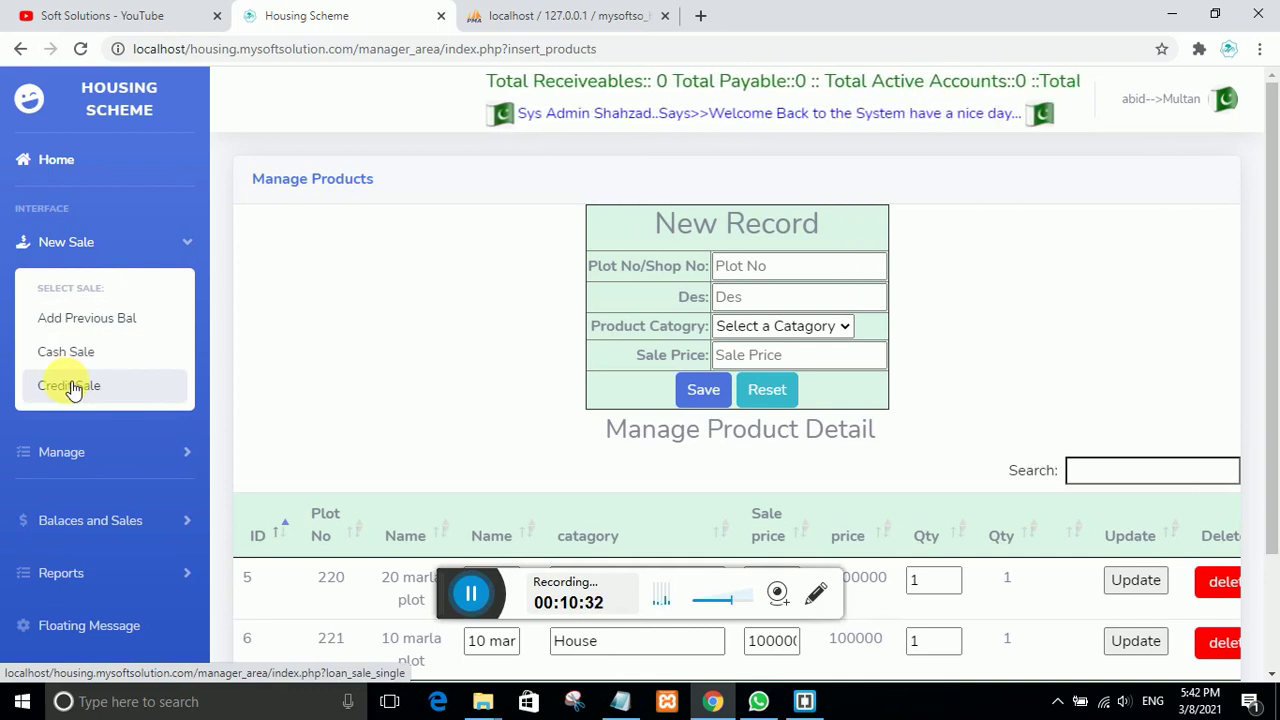
left_click(73, 390)
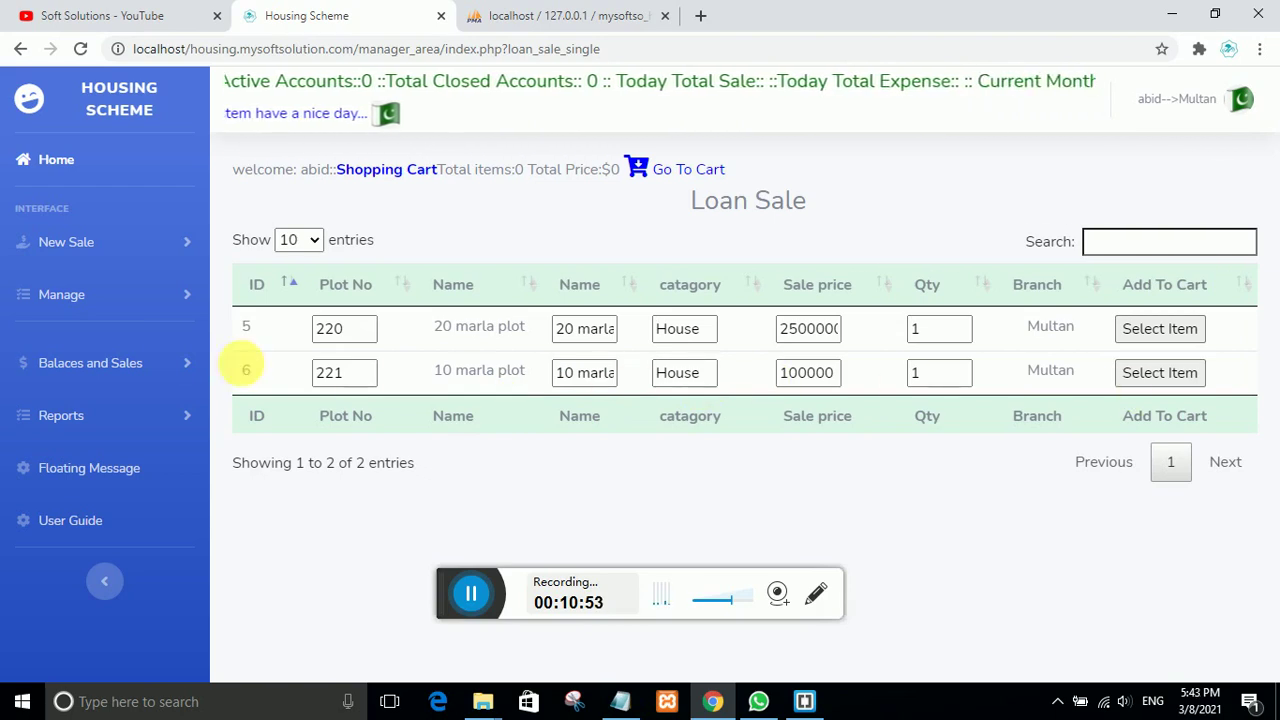
left_click(1145, 378)
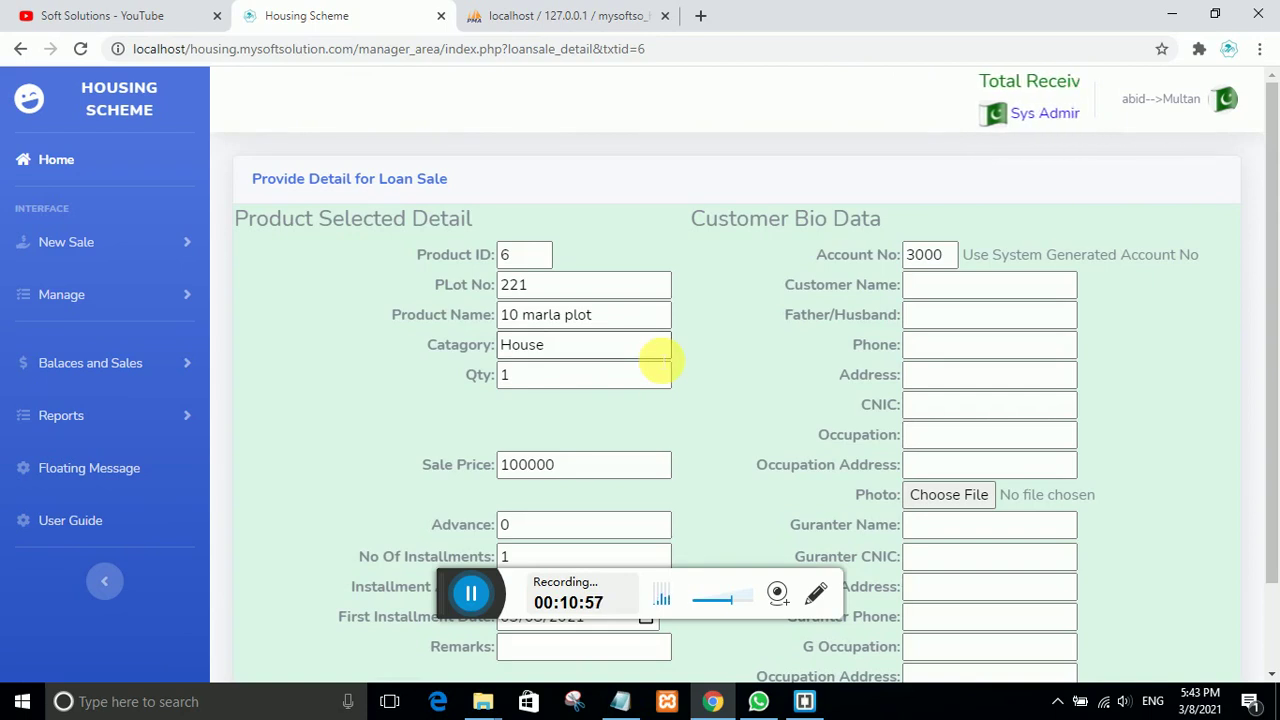
Step: Pick the customer's name from suggestions; fill father, phone, address, CNIC, occupation fields with na/00
scroll(656, 358, "down", 2)
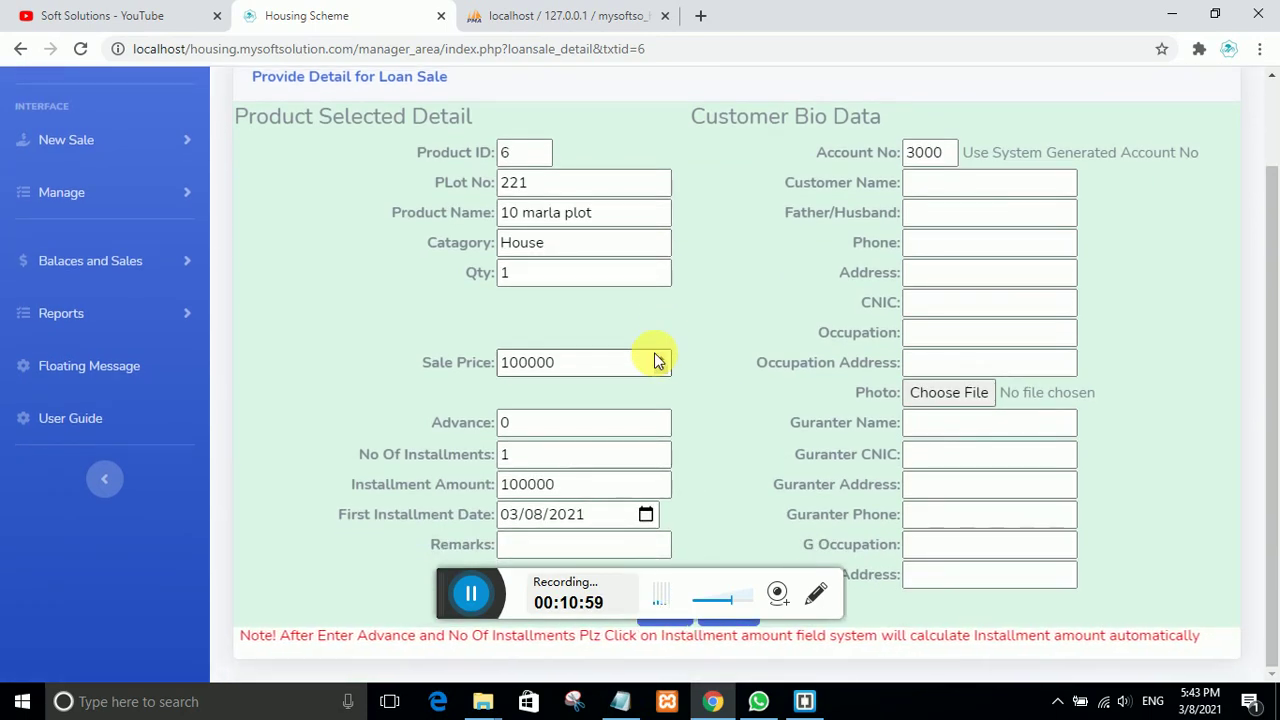
scroll(656, 360, "up", 2)
scroll(656, 360, "down", 2)
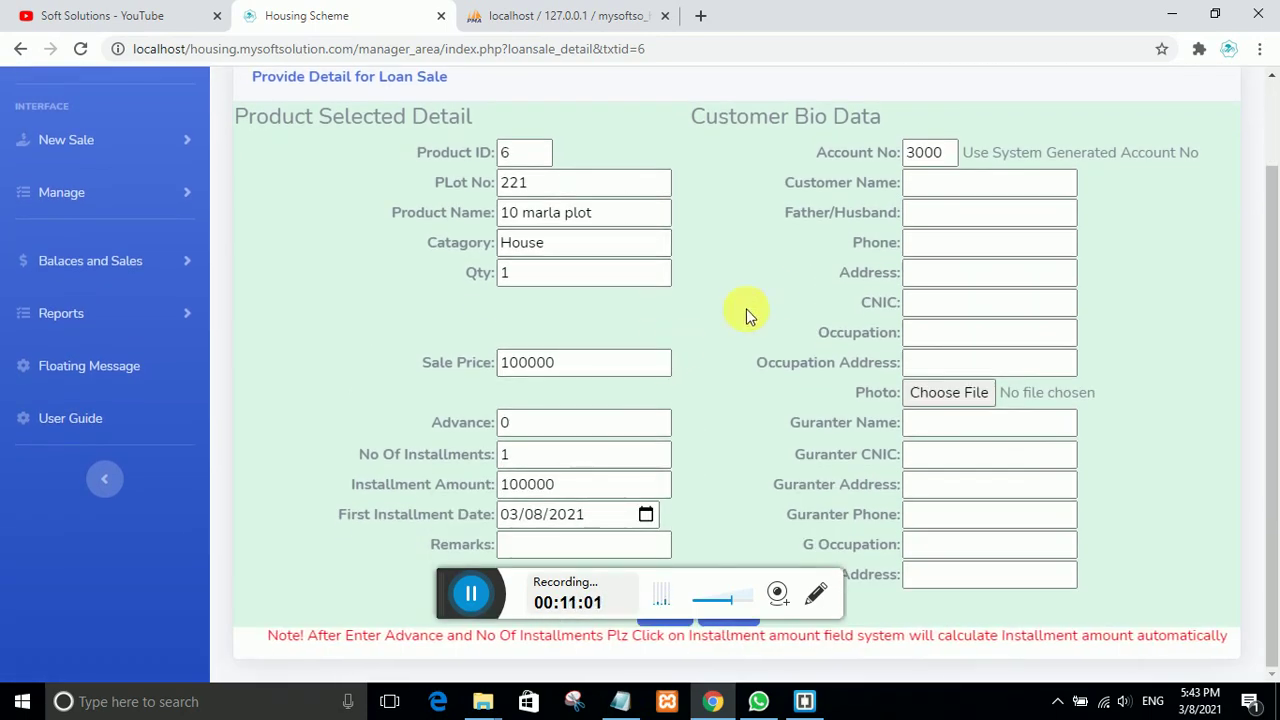
left_click(918, 186)
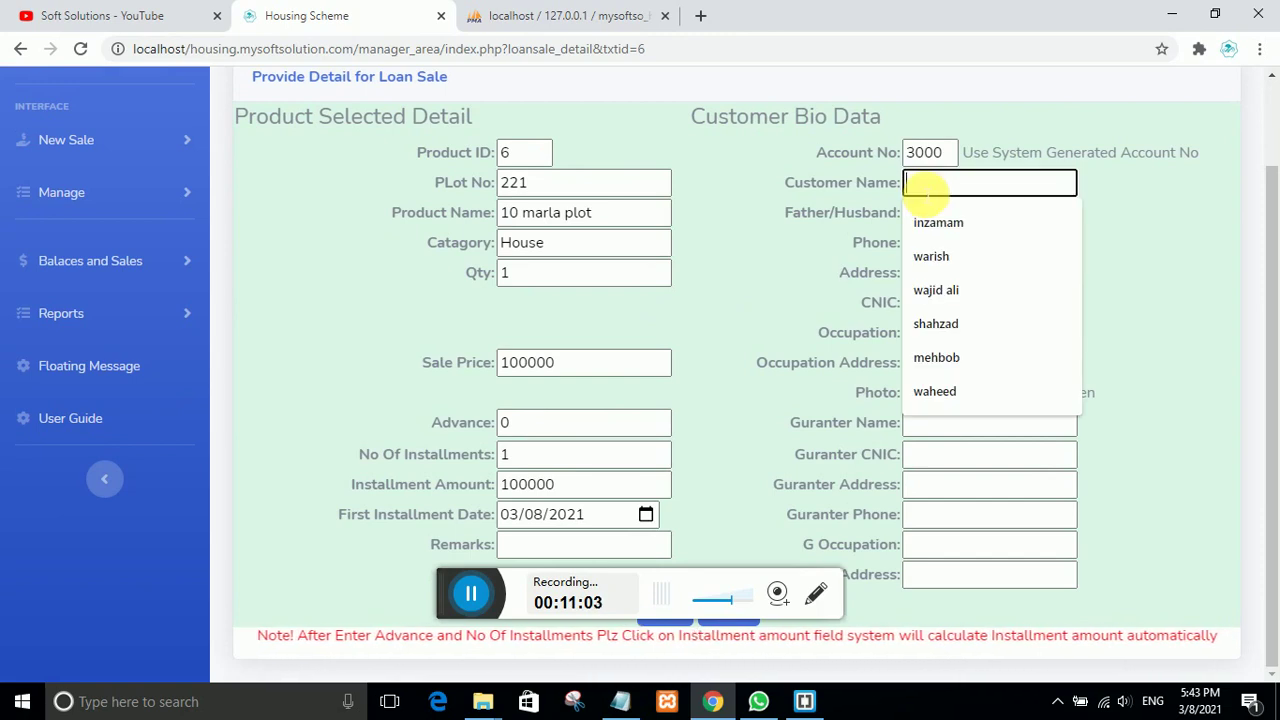
type("amjid")
left_click(928, 200)
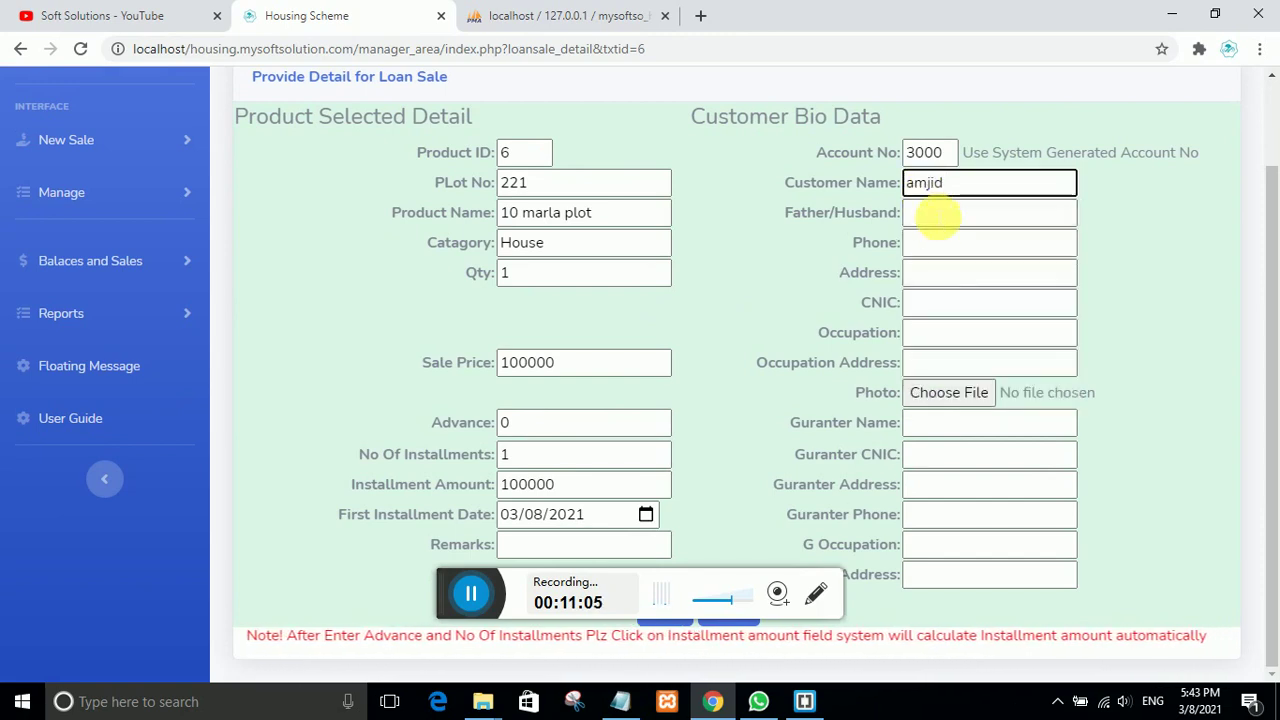
left_click(945, 215)
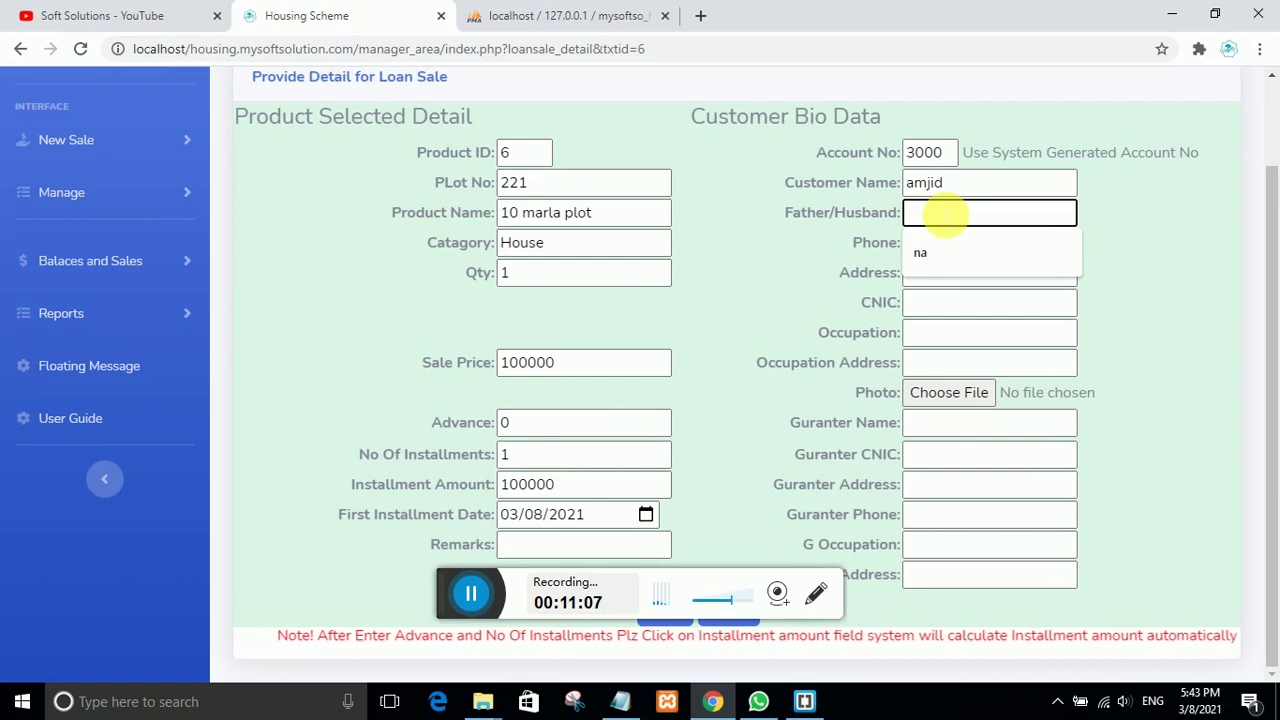
type("na")
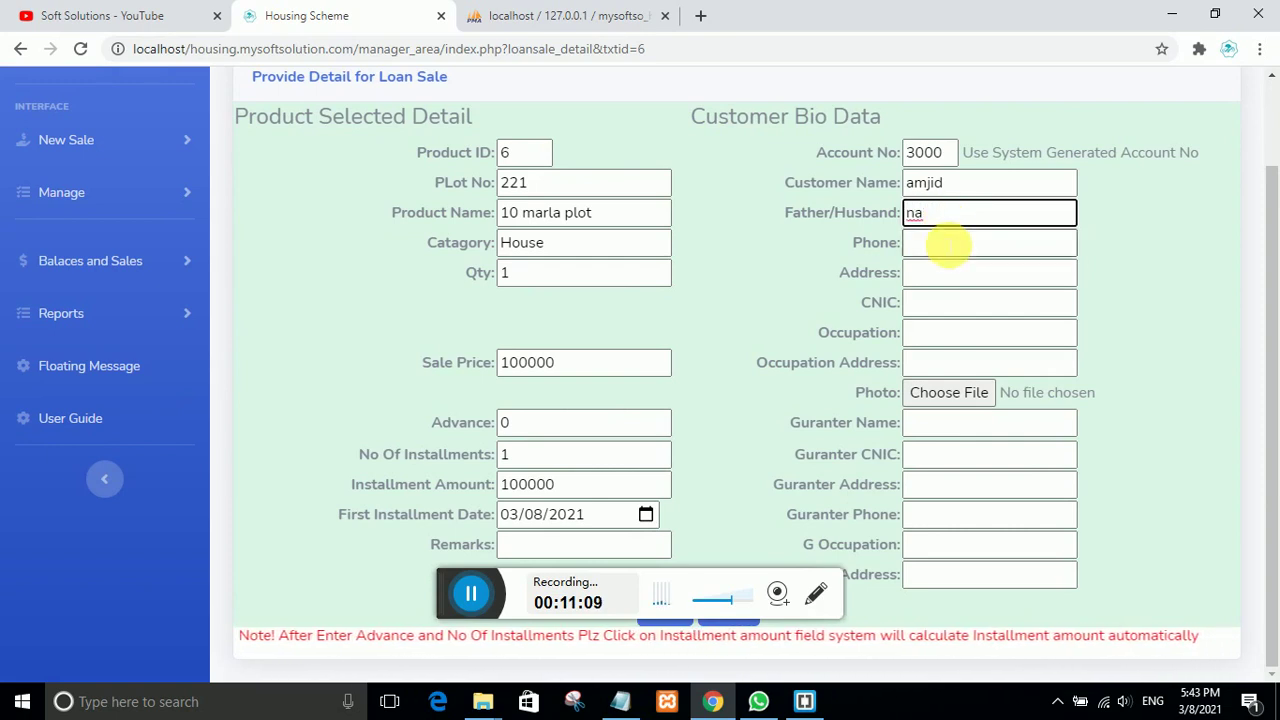
left_click(948, 243)
left_click(930, 283)
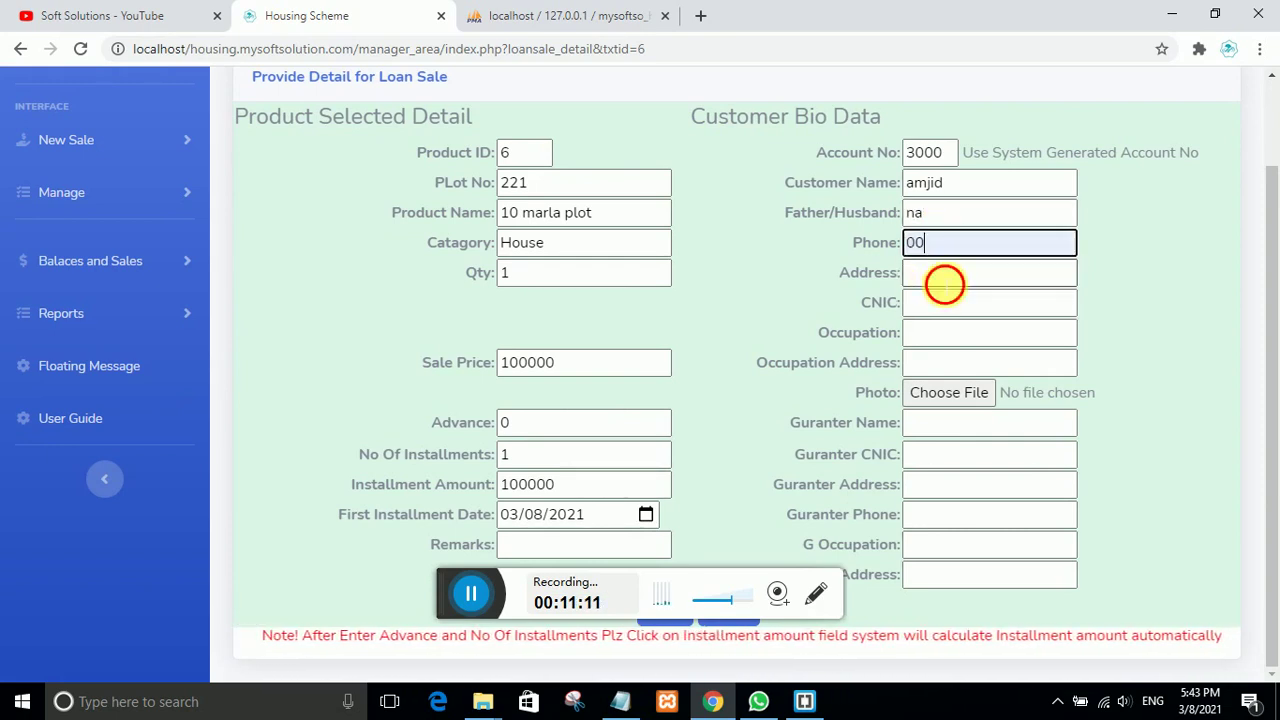
left_click(945, 285)
type("na")
left_click(933, 303)
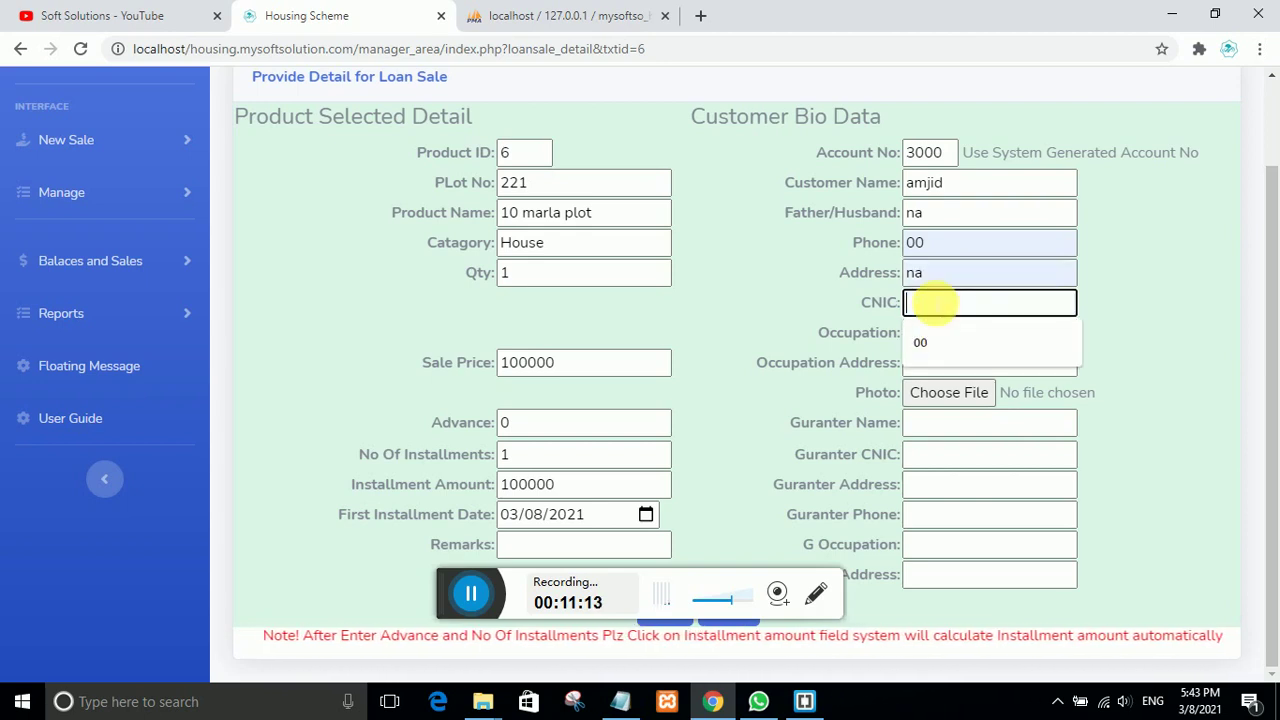
type("00")
left_click(928, 340)
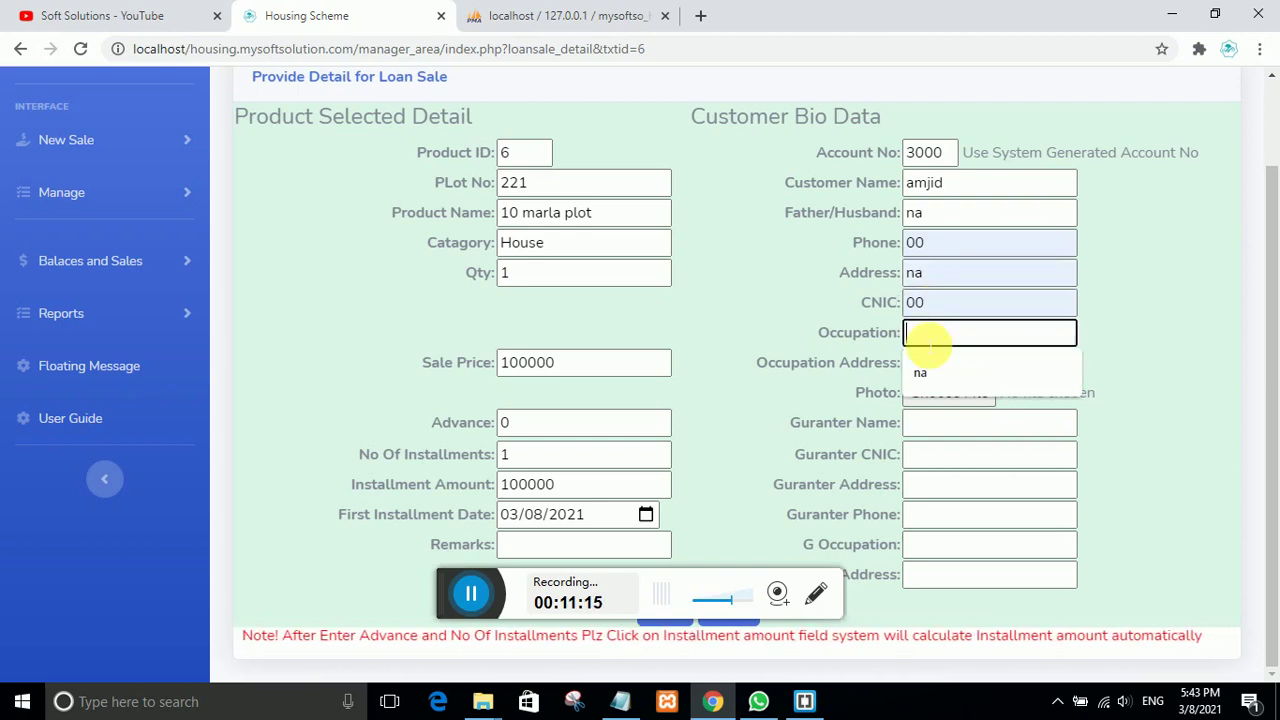
left_click(918, 370)
left_click(923, 362)
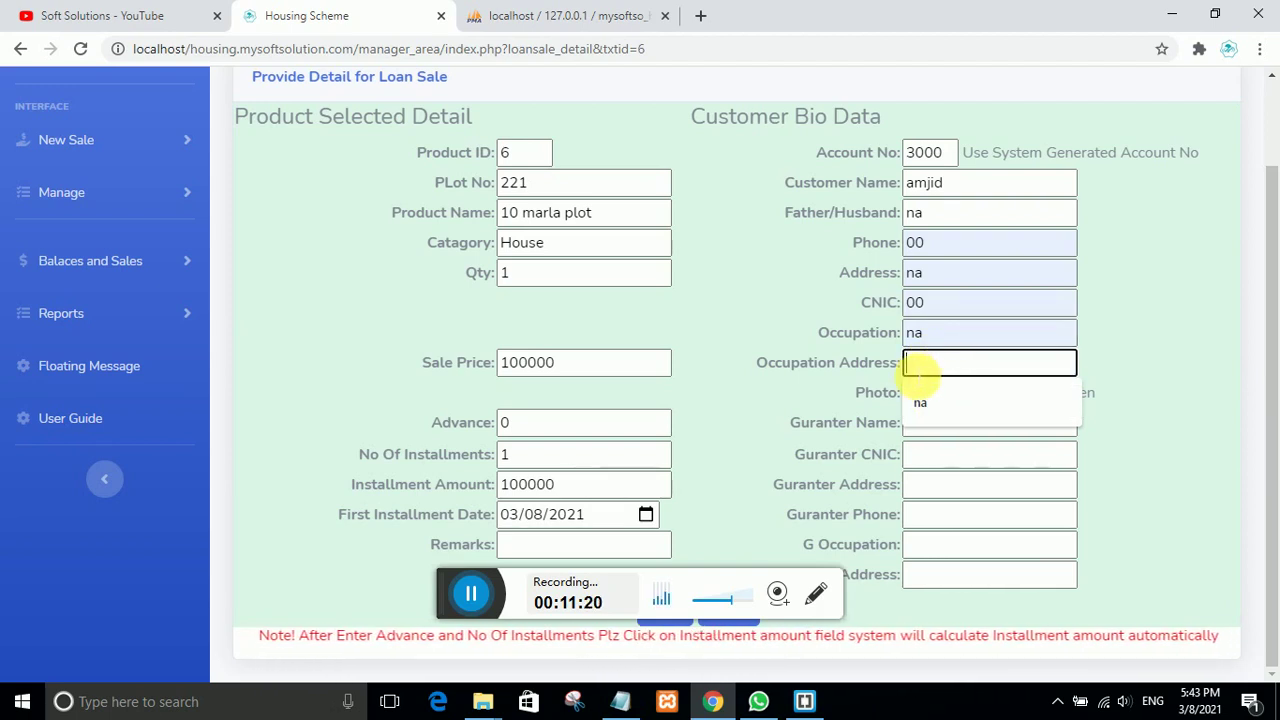
left_click(934, 401)
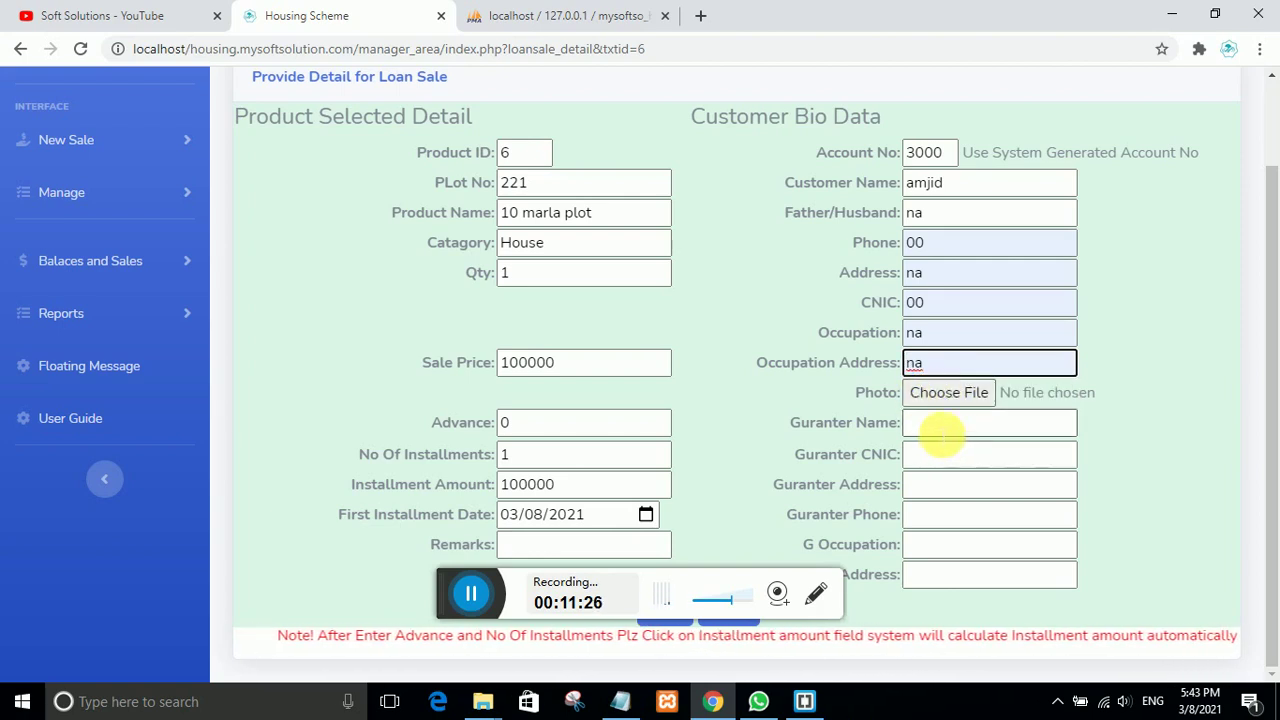
Step: Fill all guarantor fields (name, CNIC, address, phone, occupation, occupation address) with na or 00
left_click(938, 428)
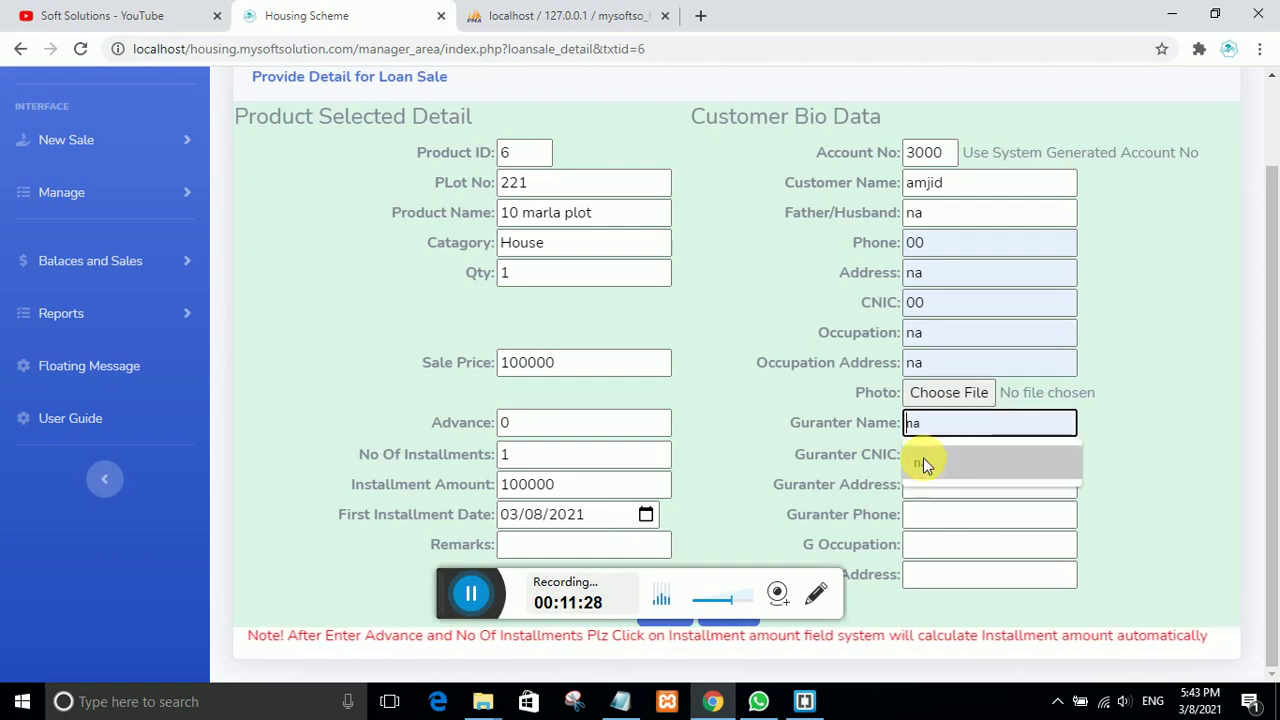
left_click(922, 457)
left_click(923, 454)
left_click(928, 490)
left_click(942, 487)
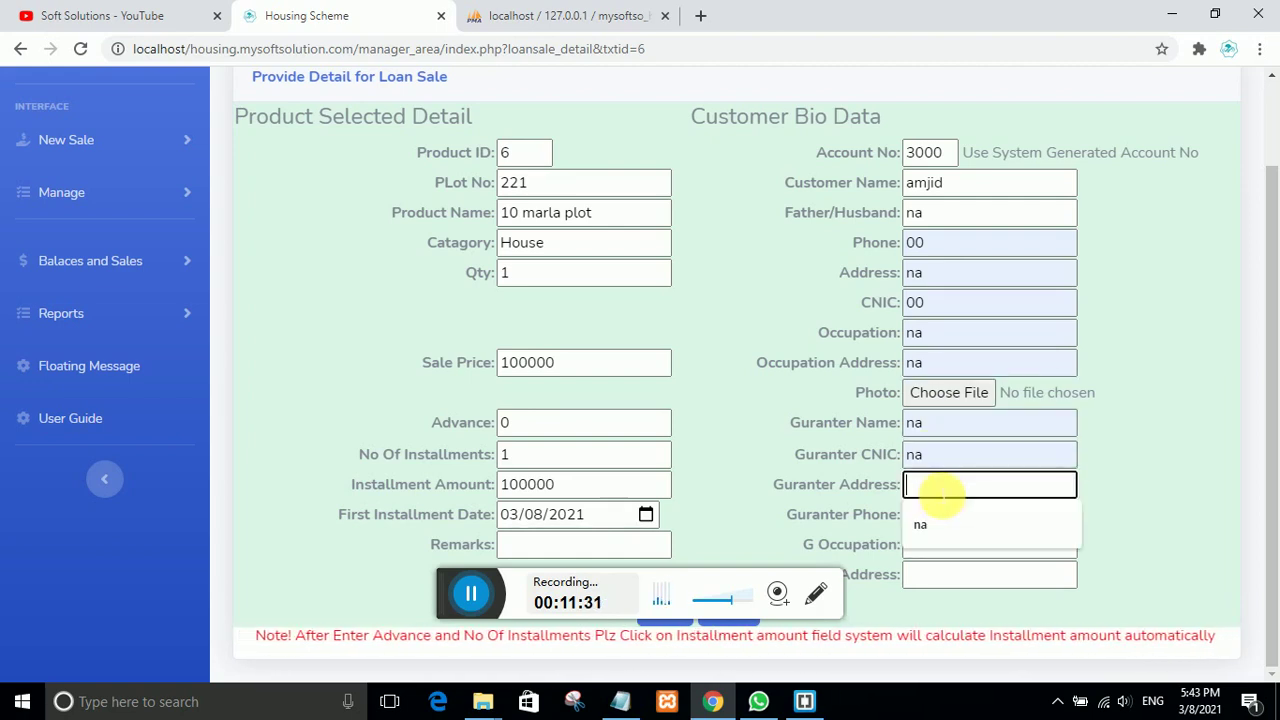
left_click(943, 520)
left_click(945, 516)
left_click(937, 535)
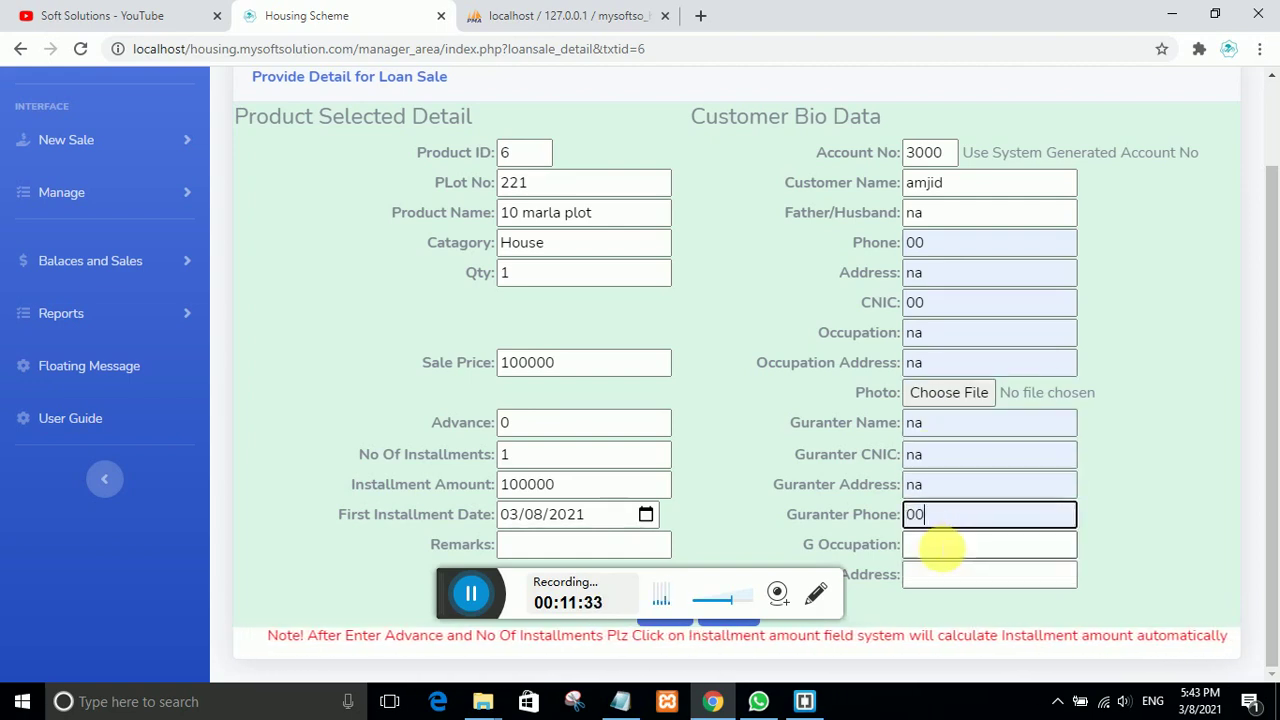
left_click(937, 545)
left_click(940, 580)
left_click(943, 578)
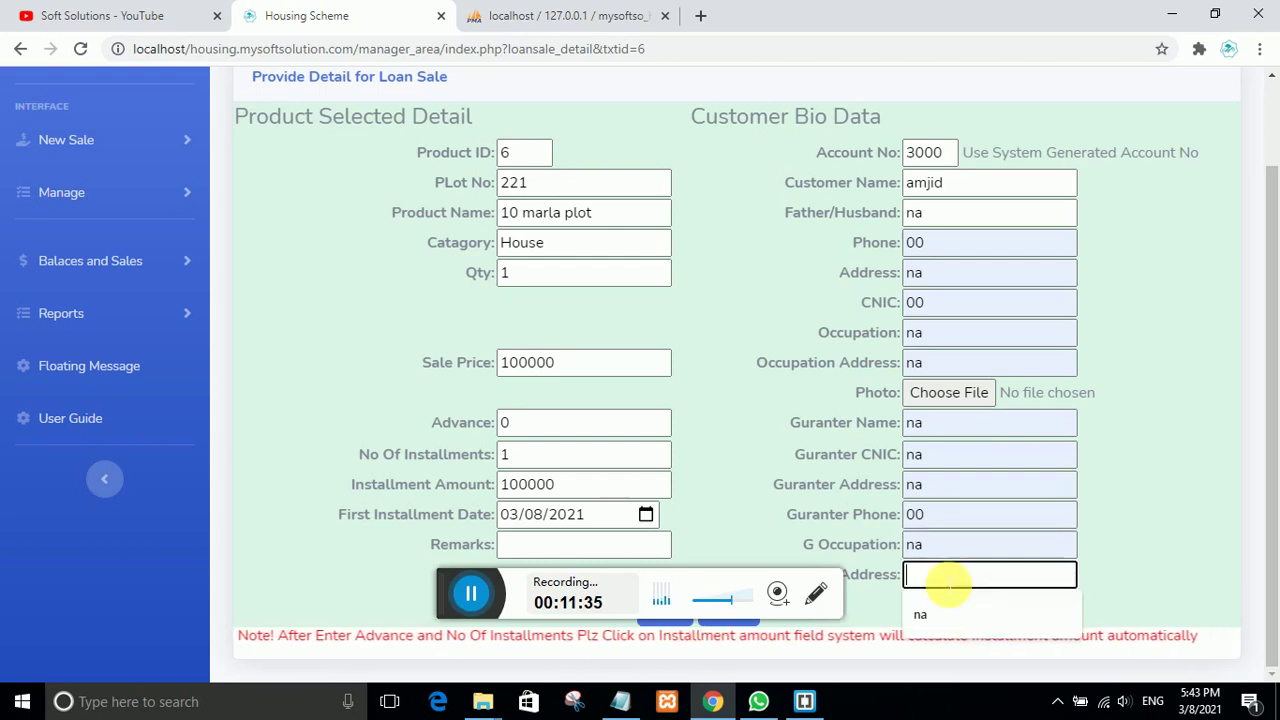
left_click(943, 604)
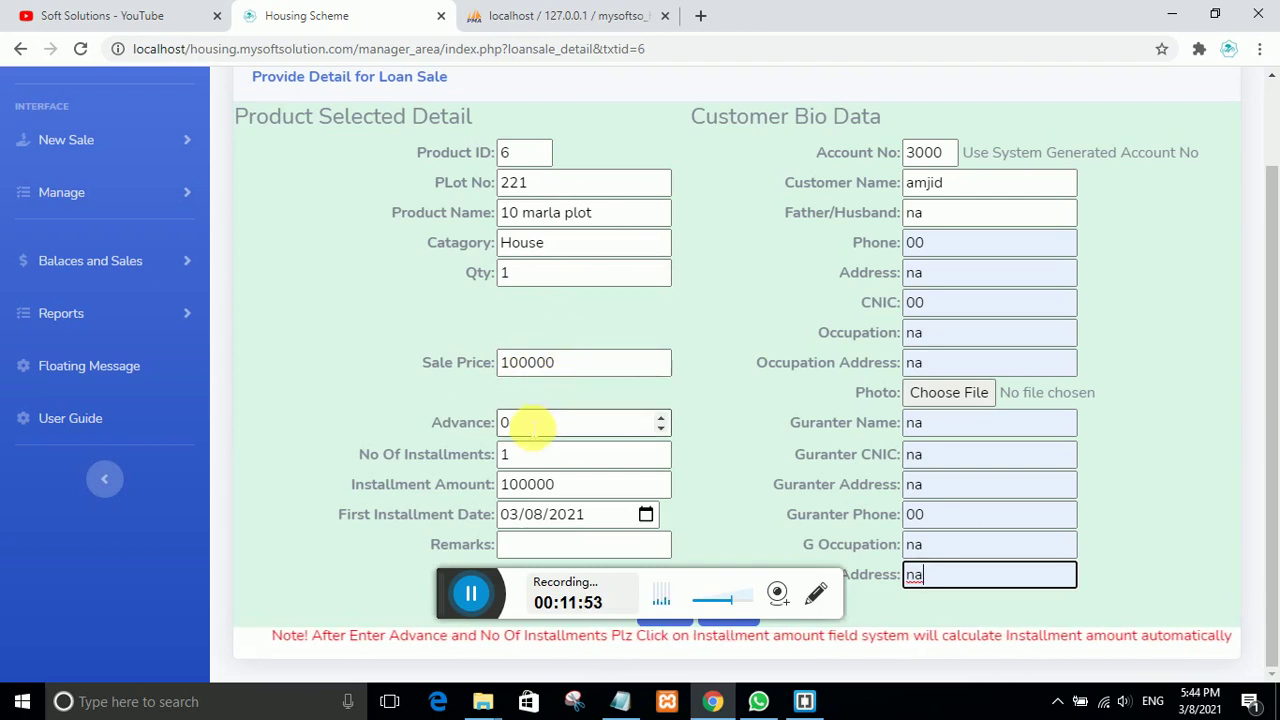
Step: Enter advance 50000 and 24 installments, then auto-calculate the installment amount
left_click_drag(532, 428, 498, 423)
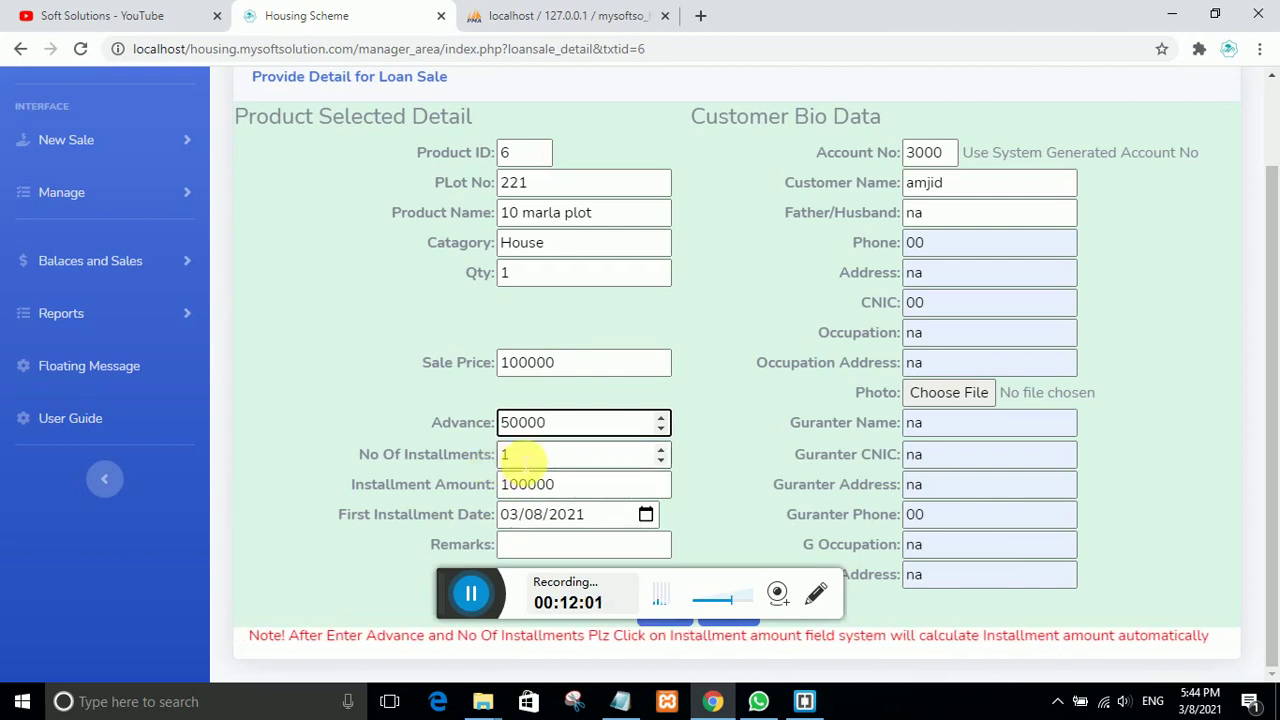
double_click(505, 458)
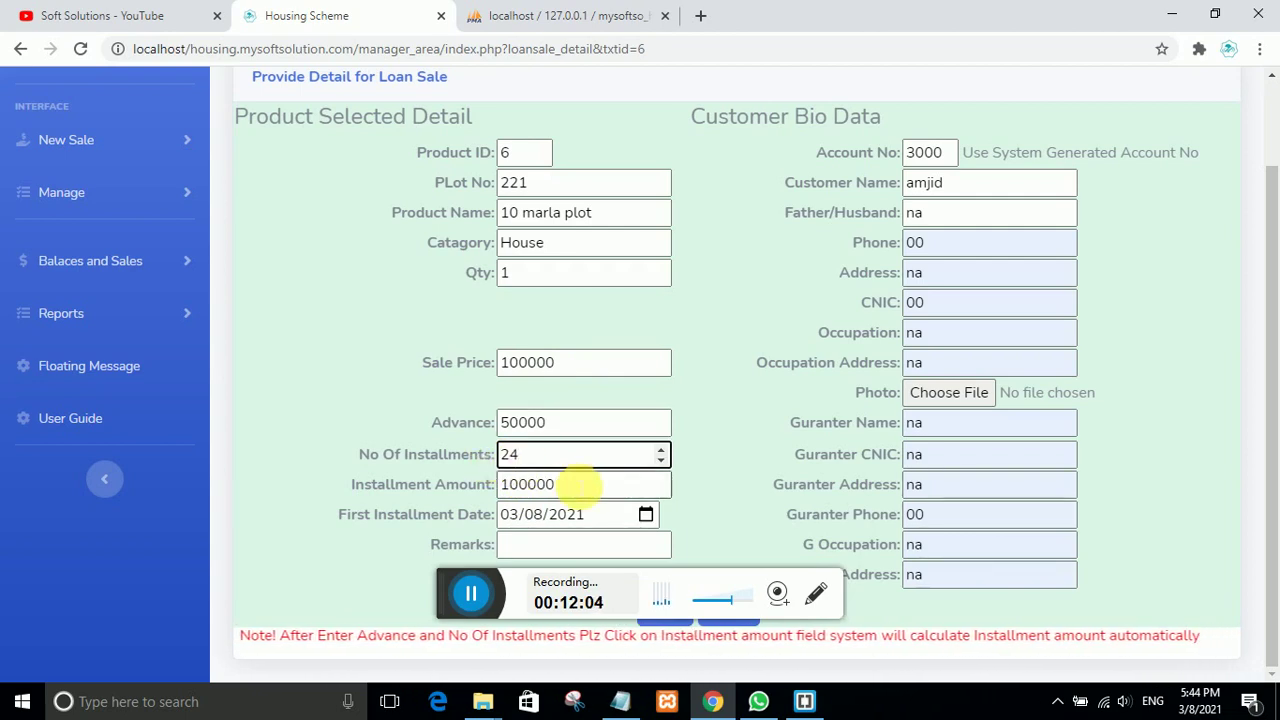
left_click(578, 486)
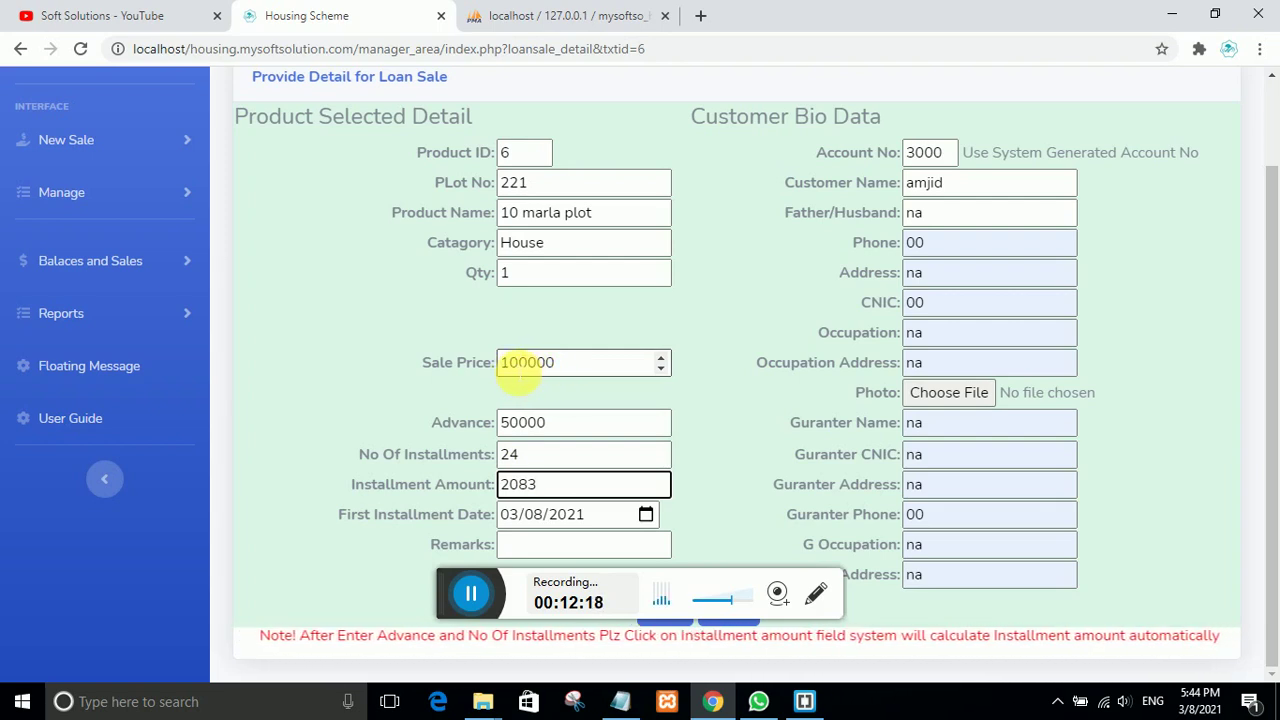
Step: Correct the sale price to 1000000 and recalculate to 24 installments of 2083
left_click(506, 366)
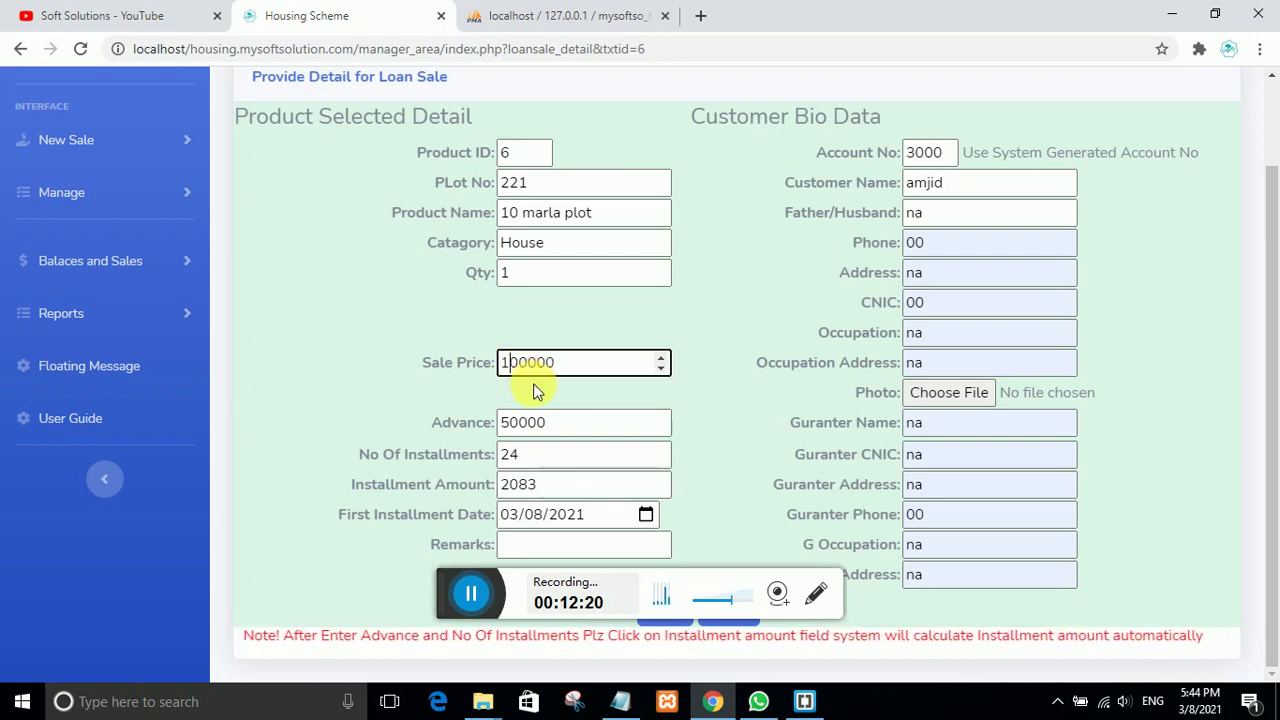
type("0")
left_click(575, 425)
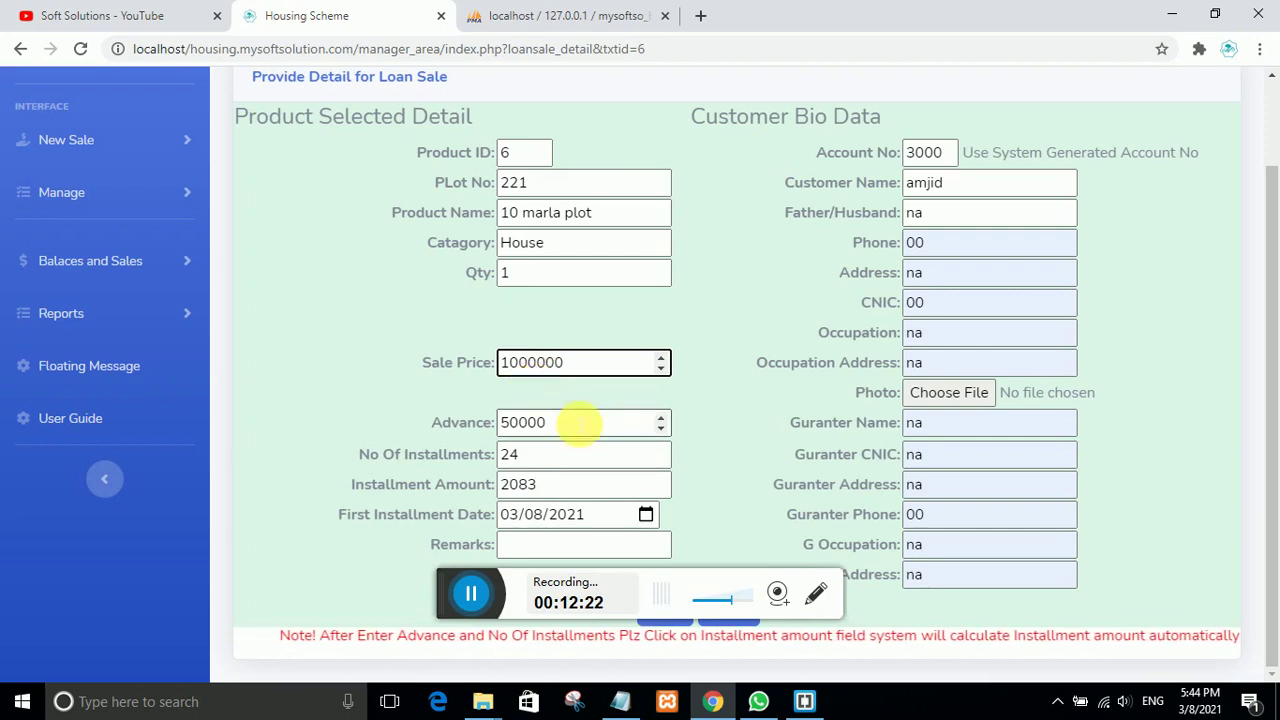
left_click_drag(548, 454, 505, 454)
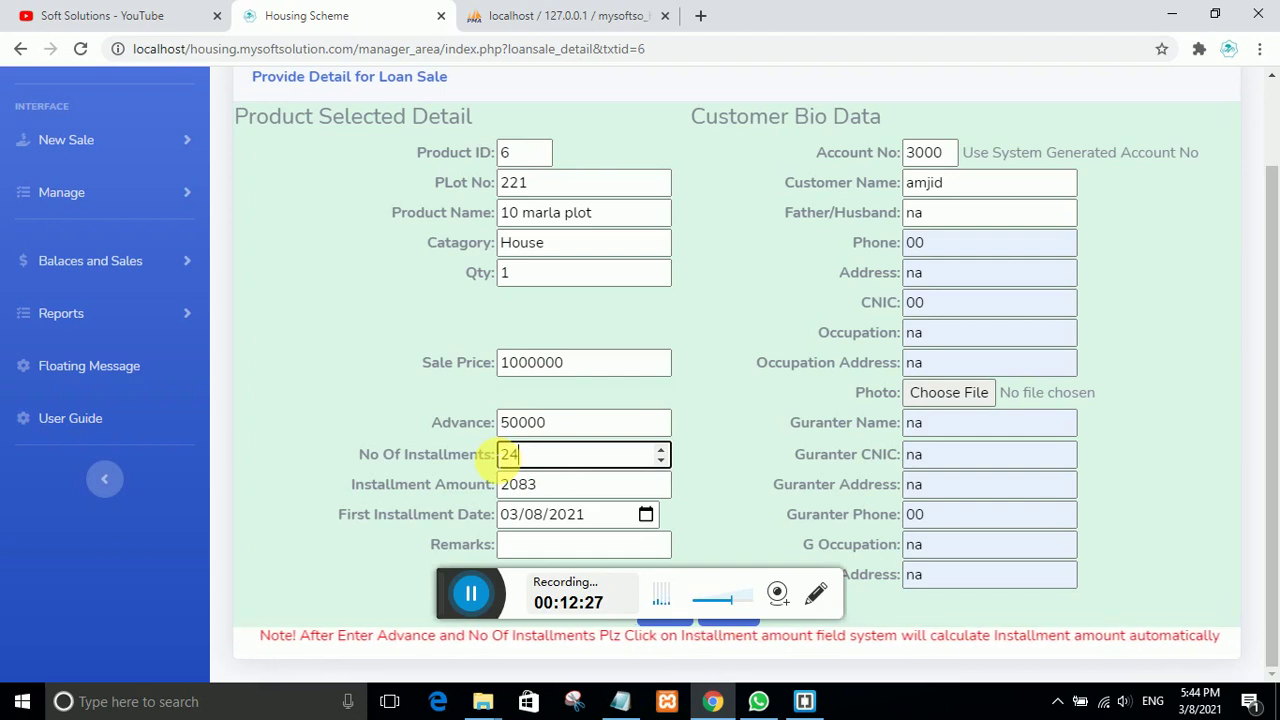
left_click(537, 485)
left_click(543, 452)
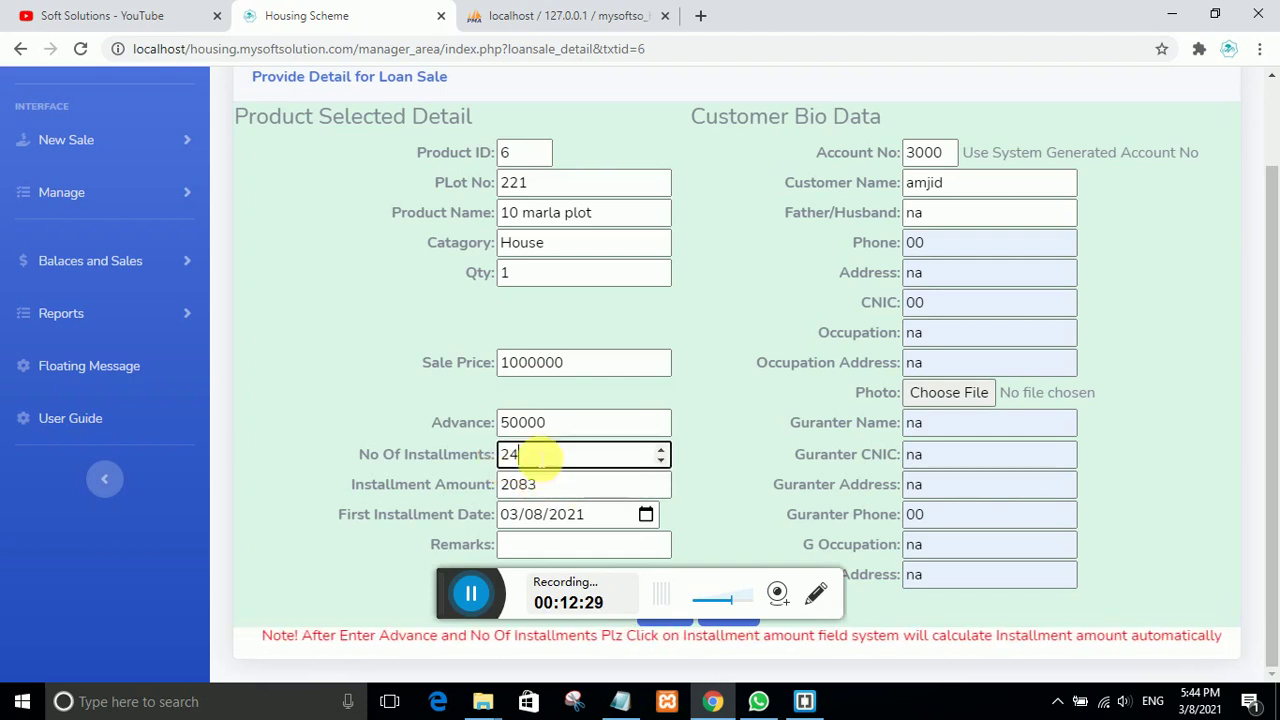
left_click(552, 430)
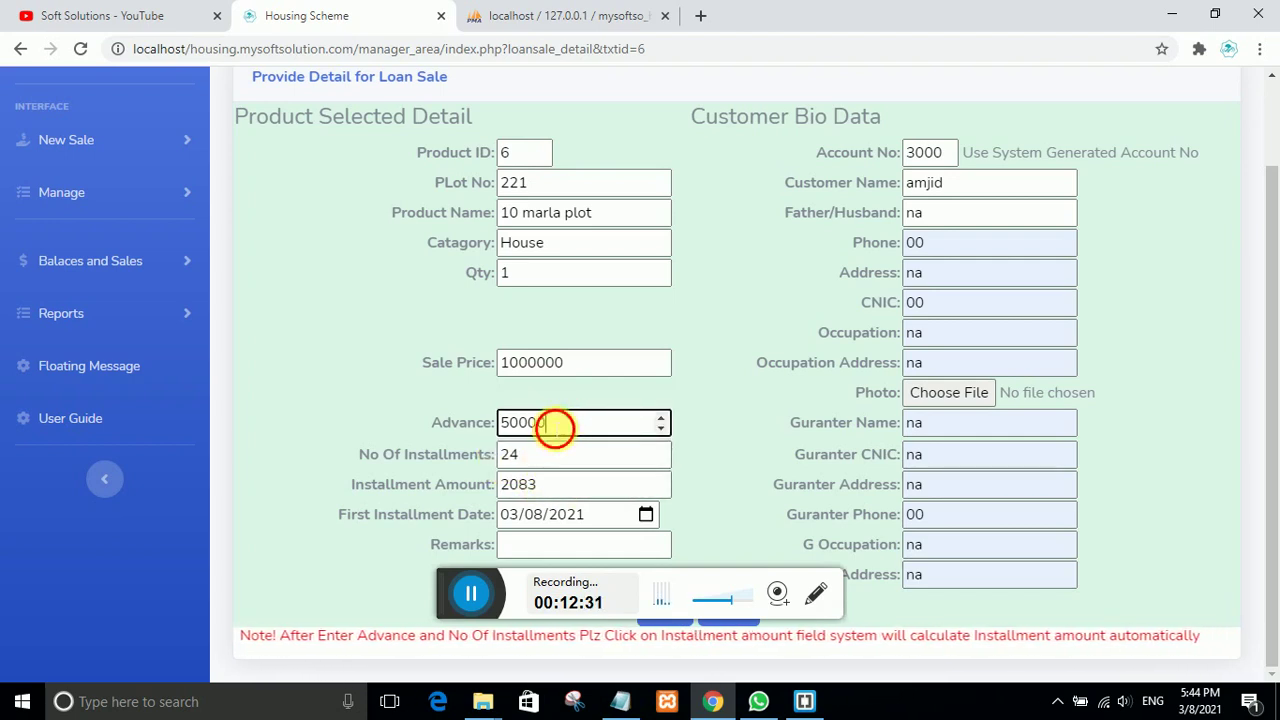
left_click_drag(555, 427, 460, 422)
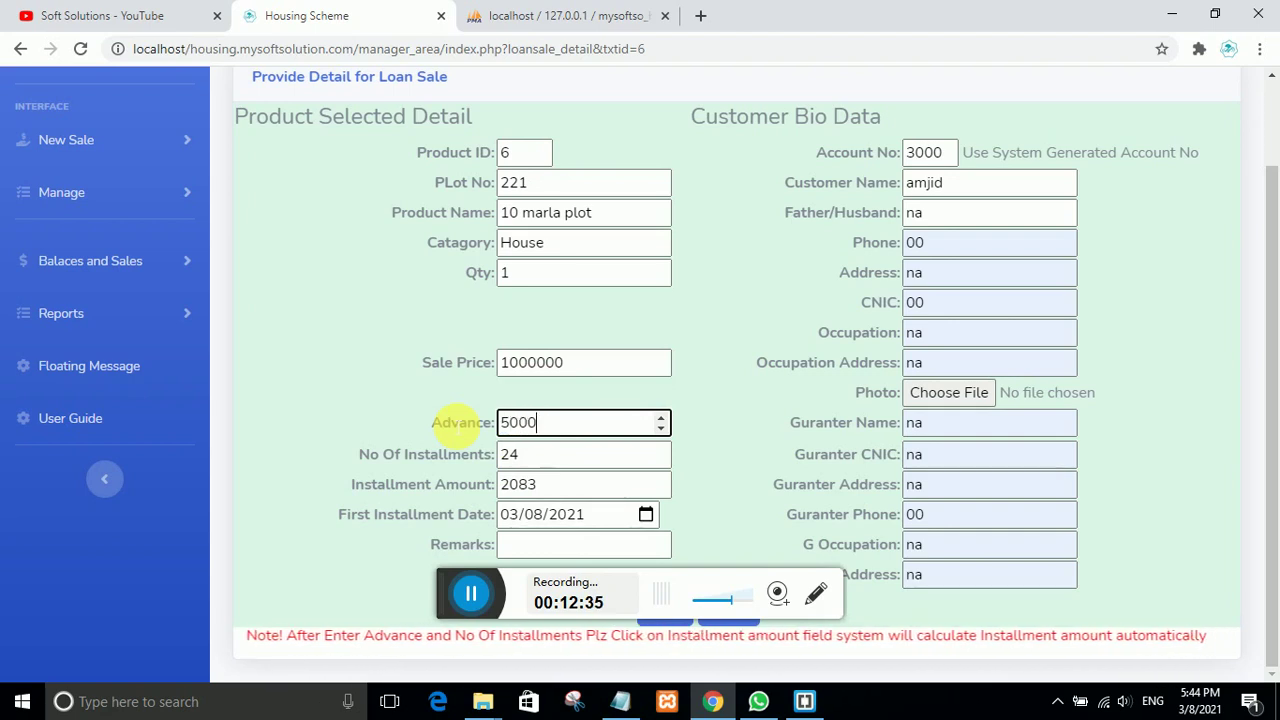
left_click(535, 457)
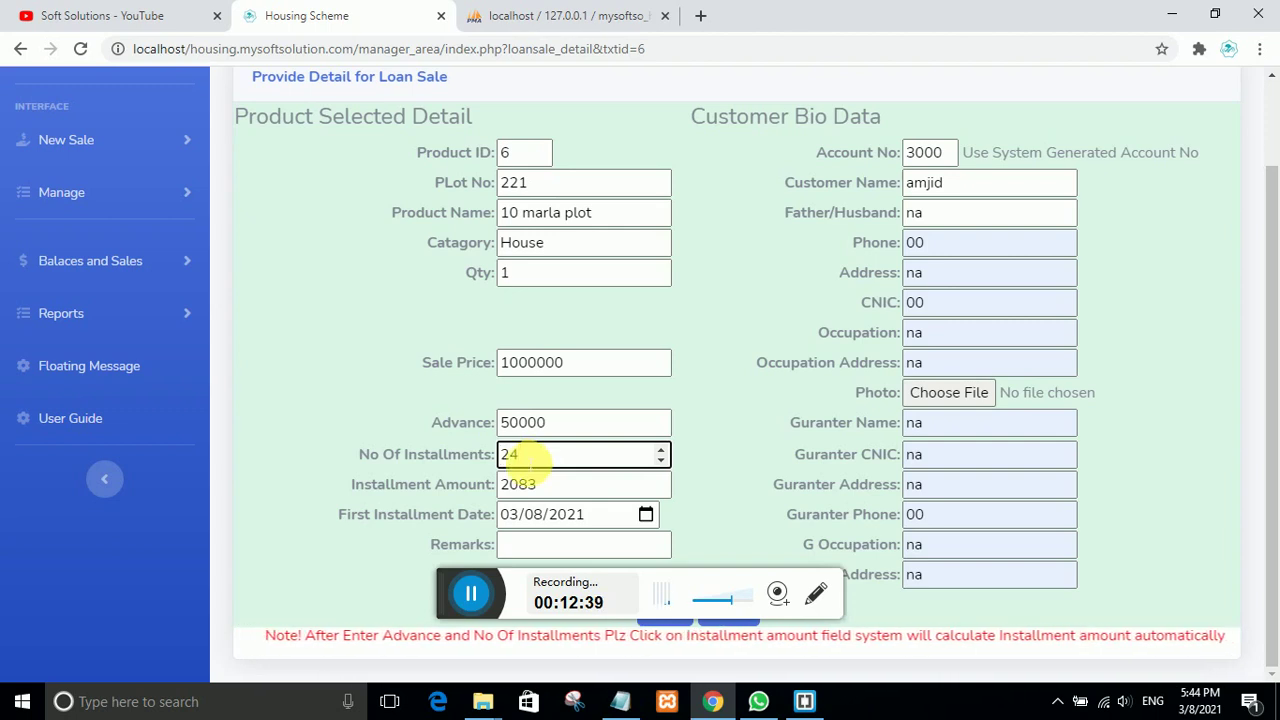
left_click(566, 485)
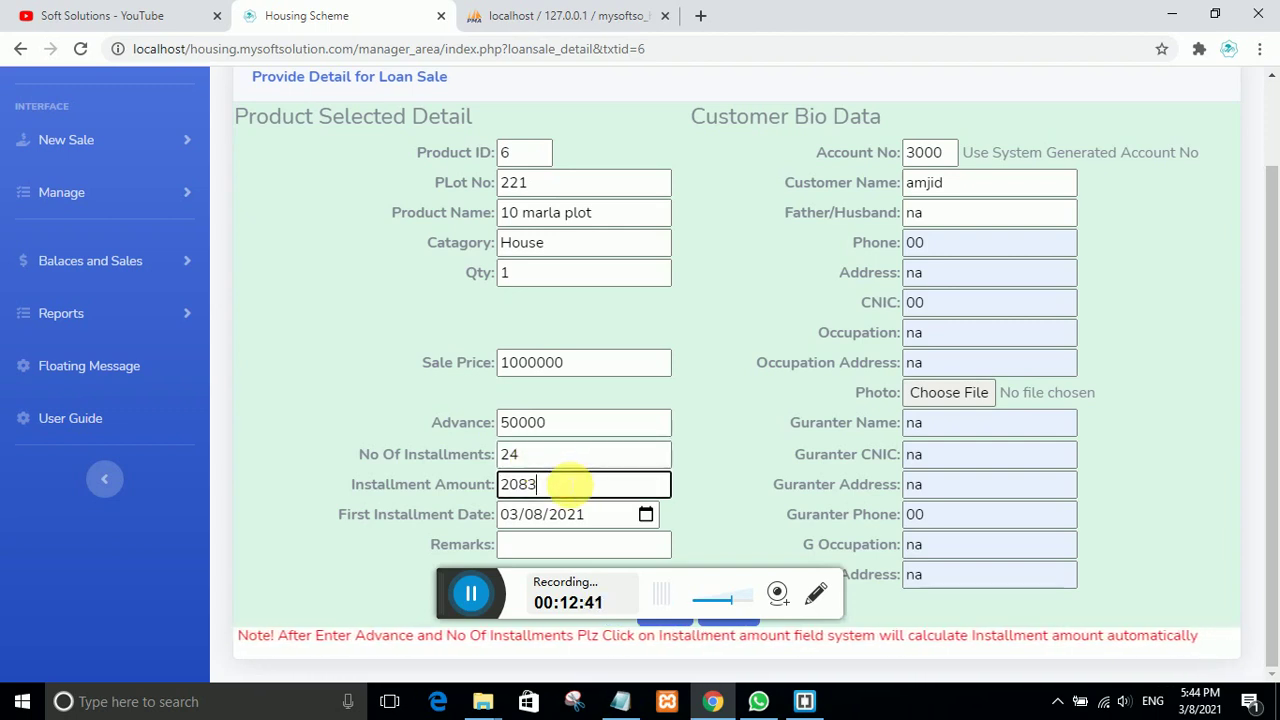
left_click(566, 423)
left_click_drag(566, 482, 462, 478)
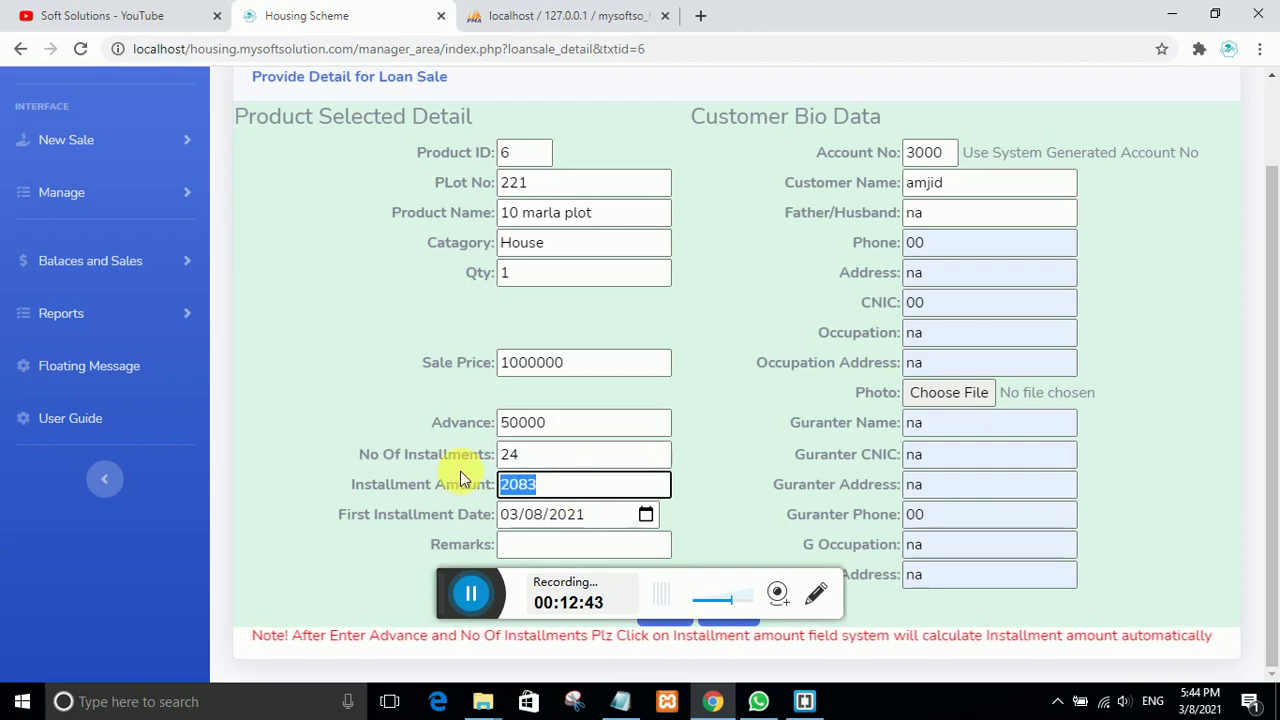
Step: Start a new credit sale and select plot 221 for a fresh loan-sale form
left_click(50, 146)
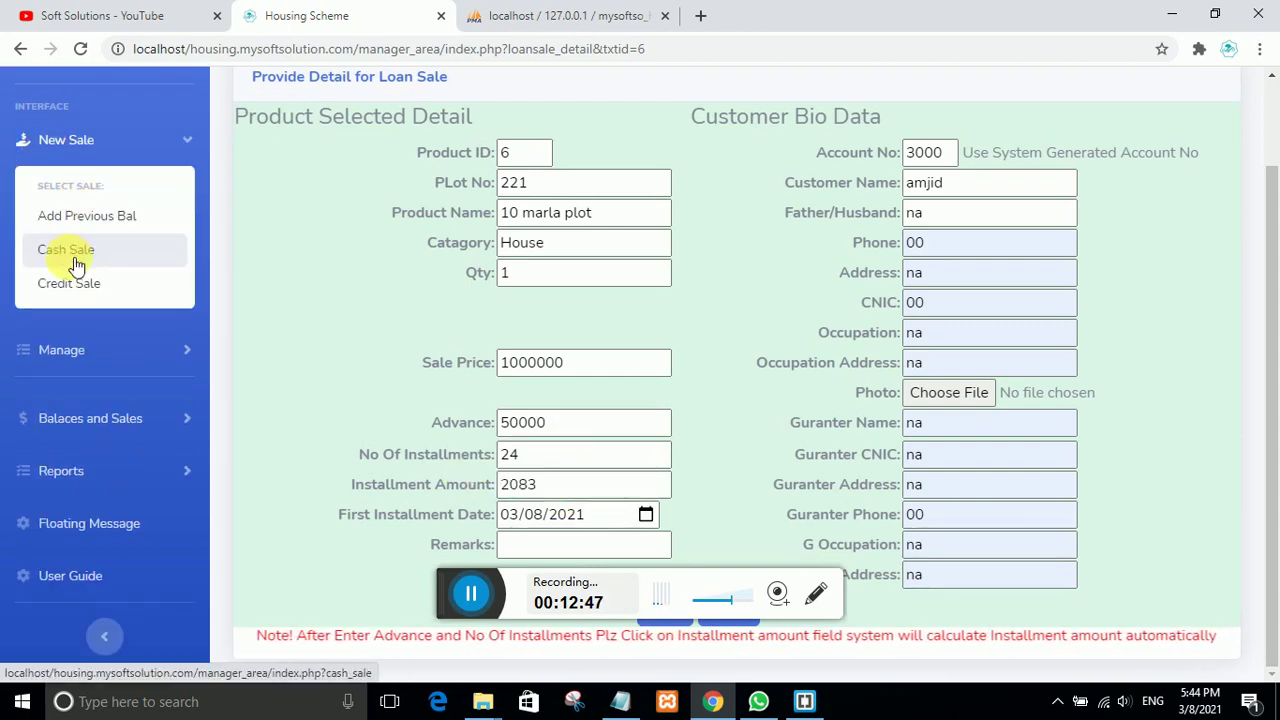
left_click(82, 286)
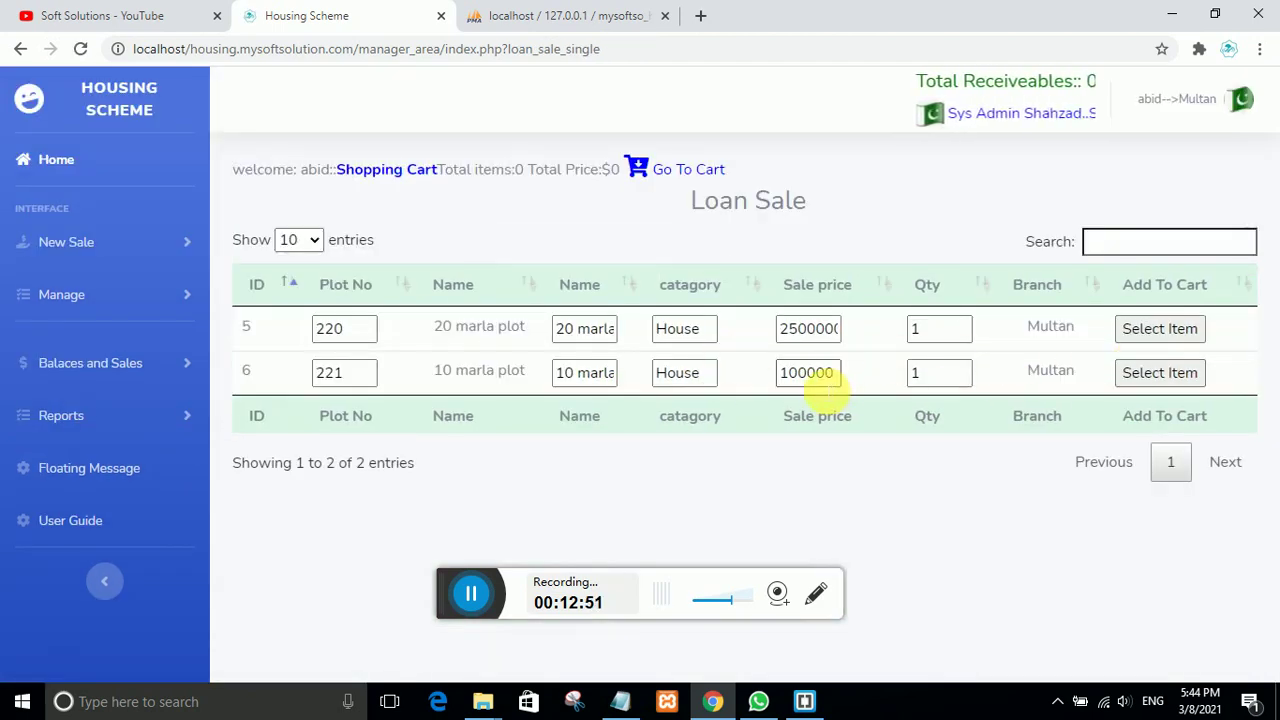
left_click(1158, 373)
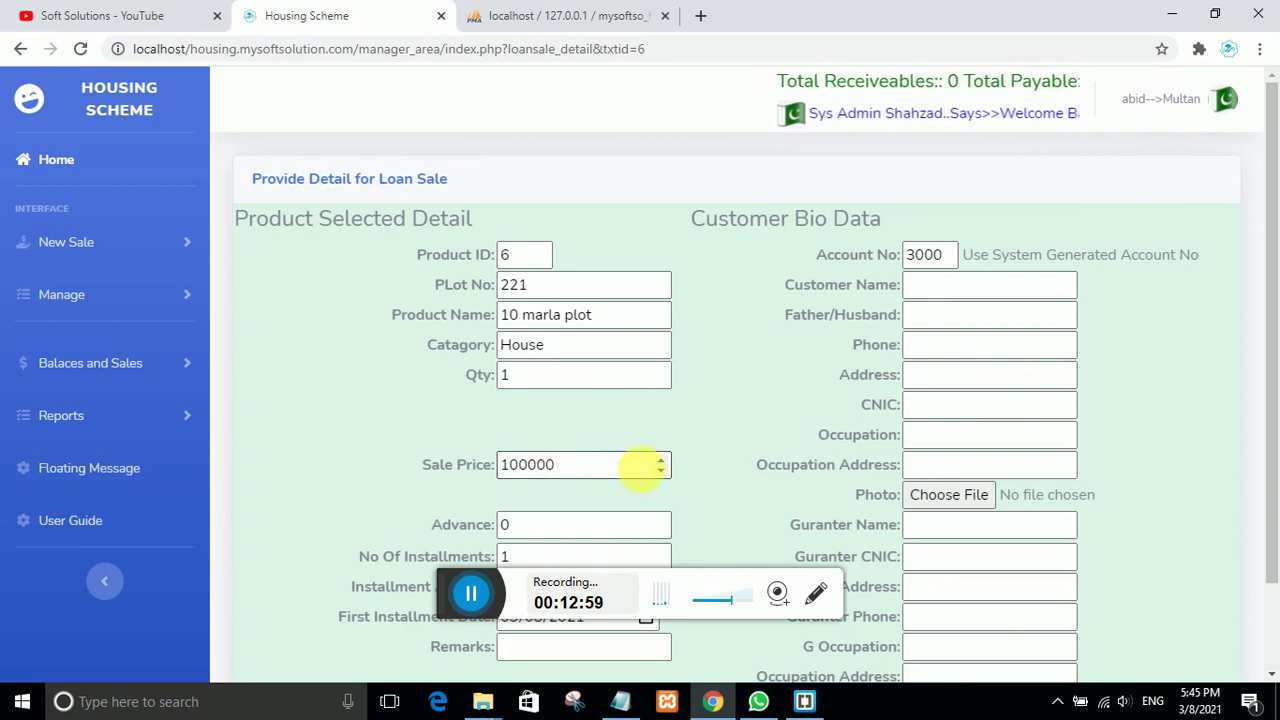
Step: Enter the customer's name, with na for father/husband and address and 00 for phone
left_click(928, 288)
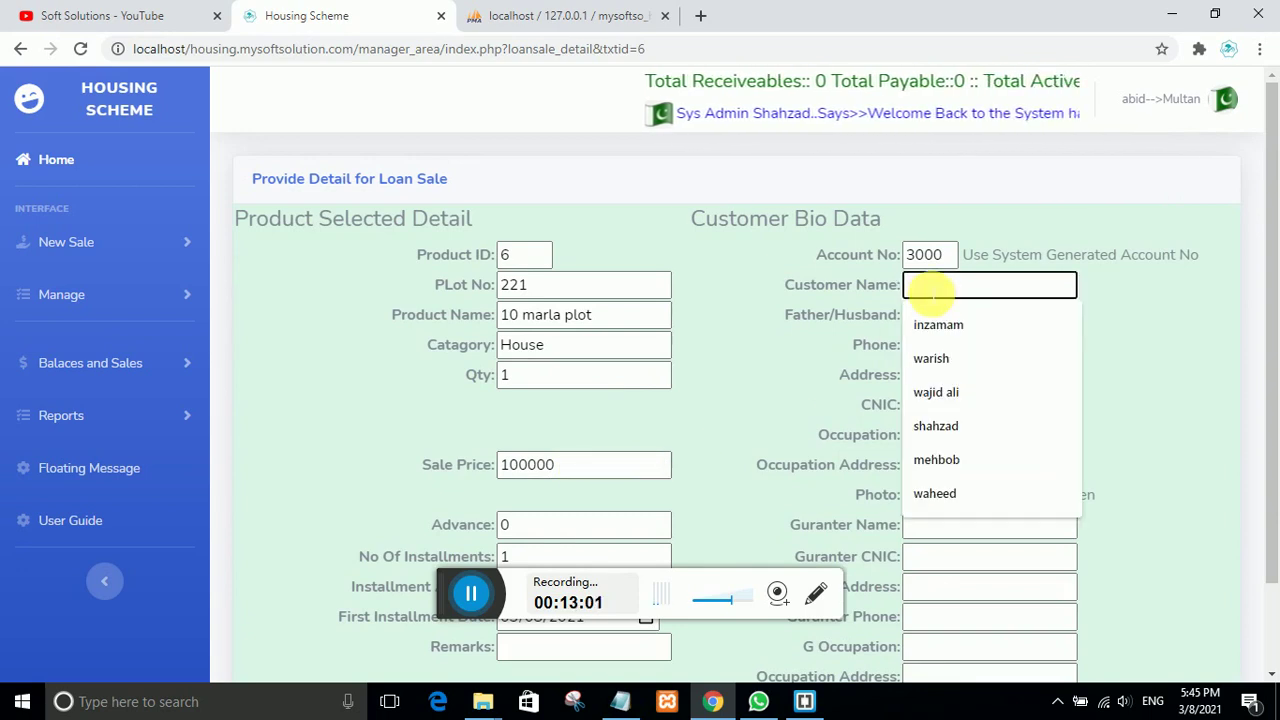
type("amjid")
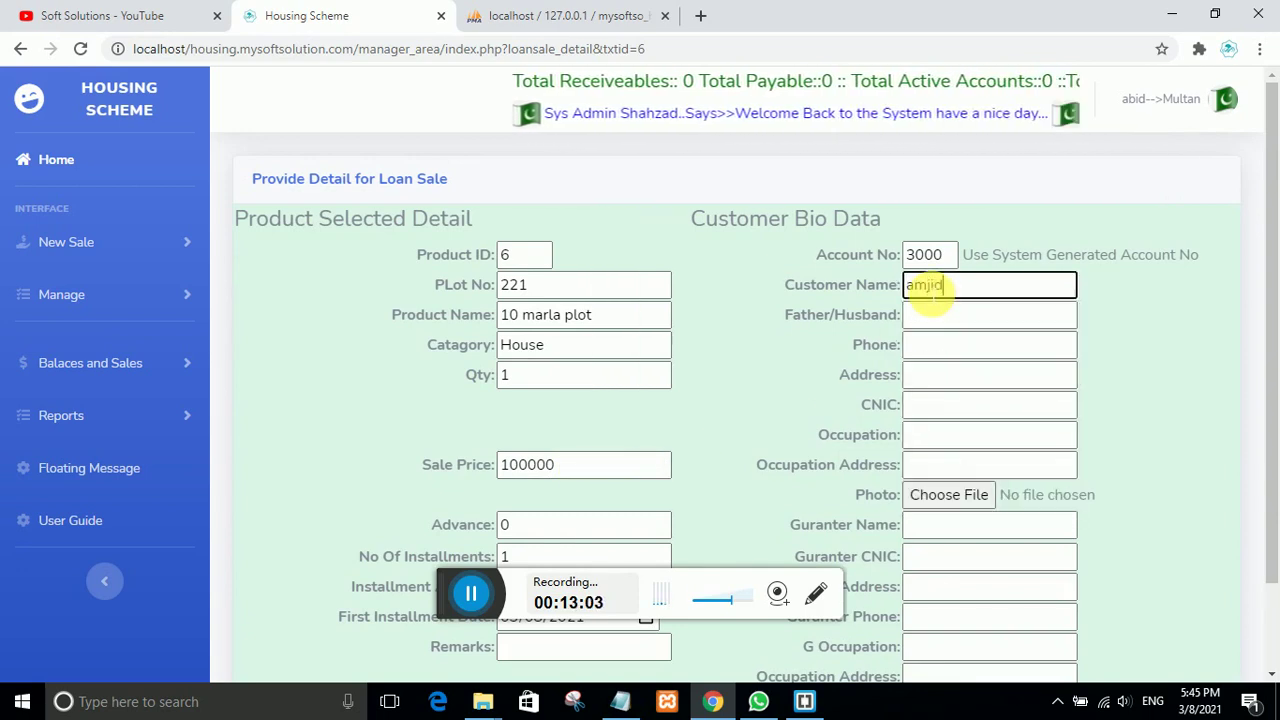
key("Tab")
type("na")
key("Tab")
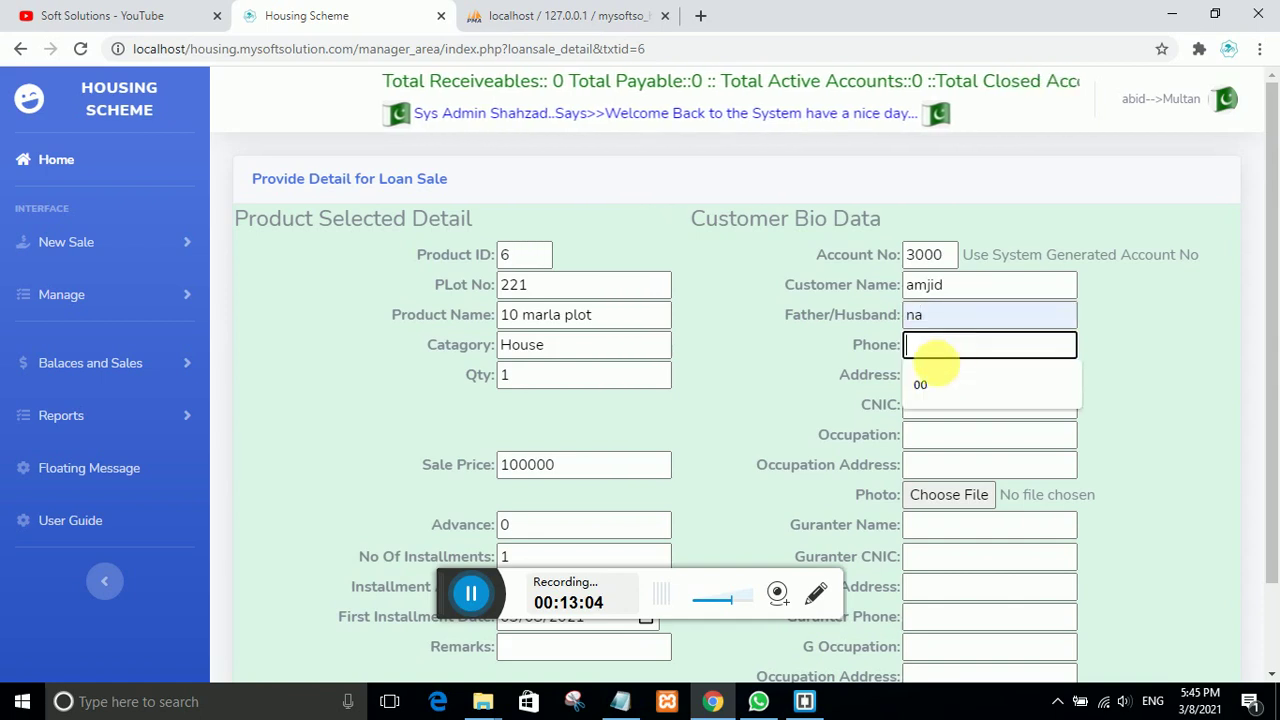
left_click(940, 385)
key("Tab")
left_click(939, 402)
Step: Fill the customer's CNIC with 00 and occupation and occupation address with na
key("Tab")
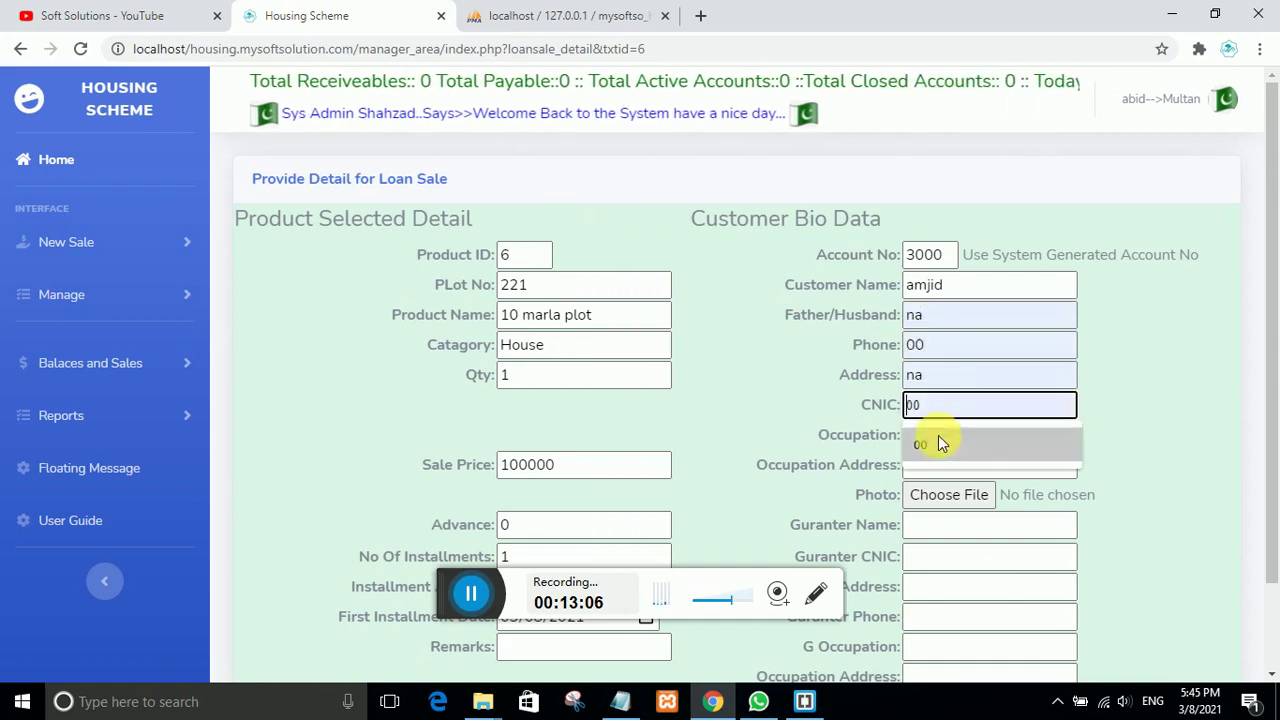
left_click(938, 443)
key("Tab")
left_click(948, 465)
key("Tab")
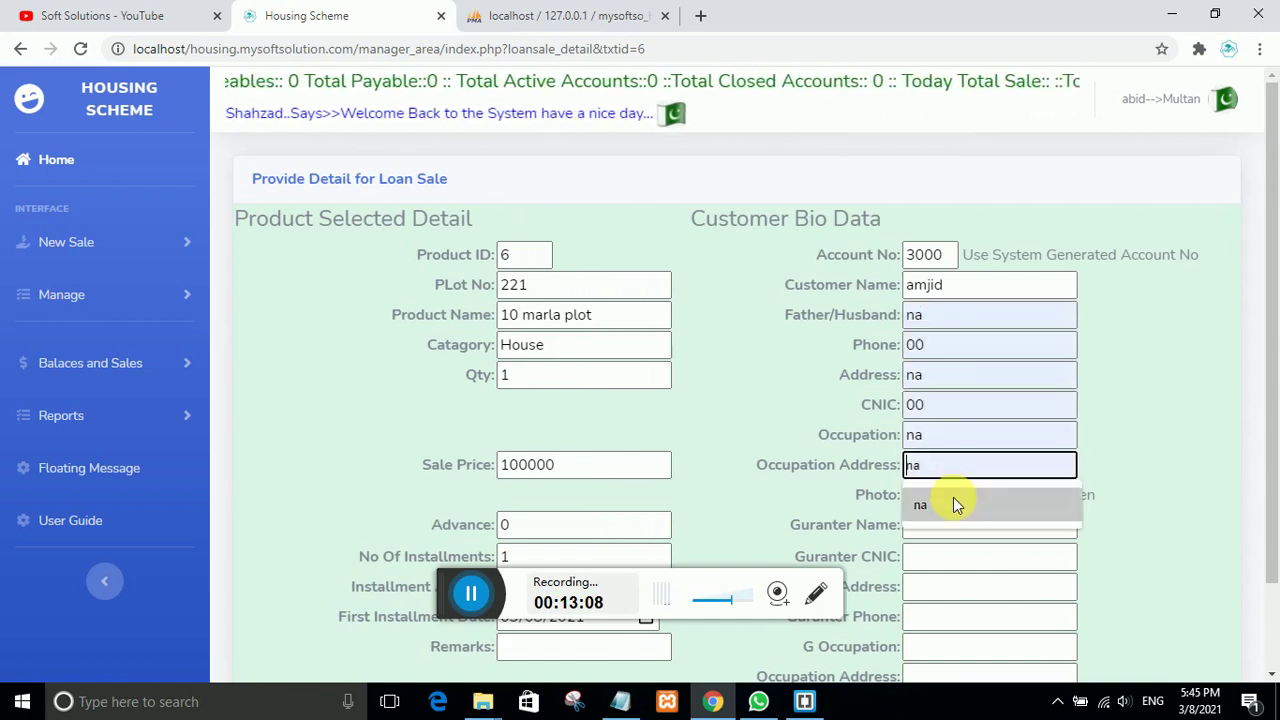
left_click(955, 505)
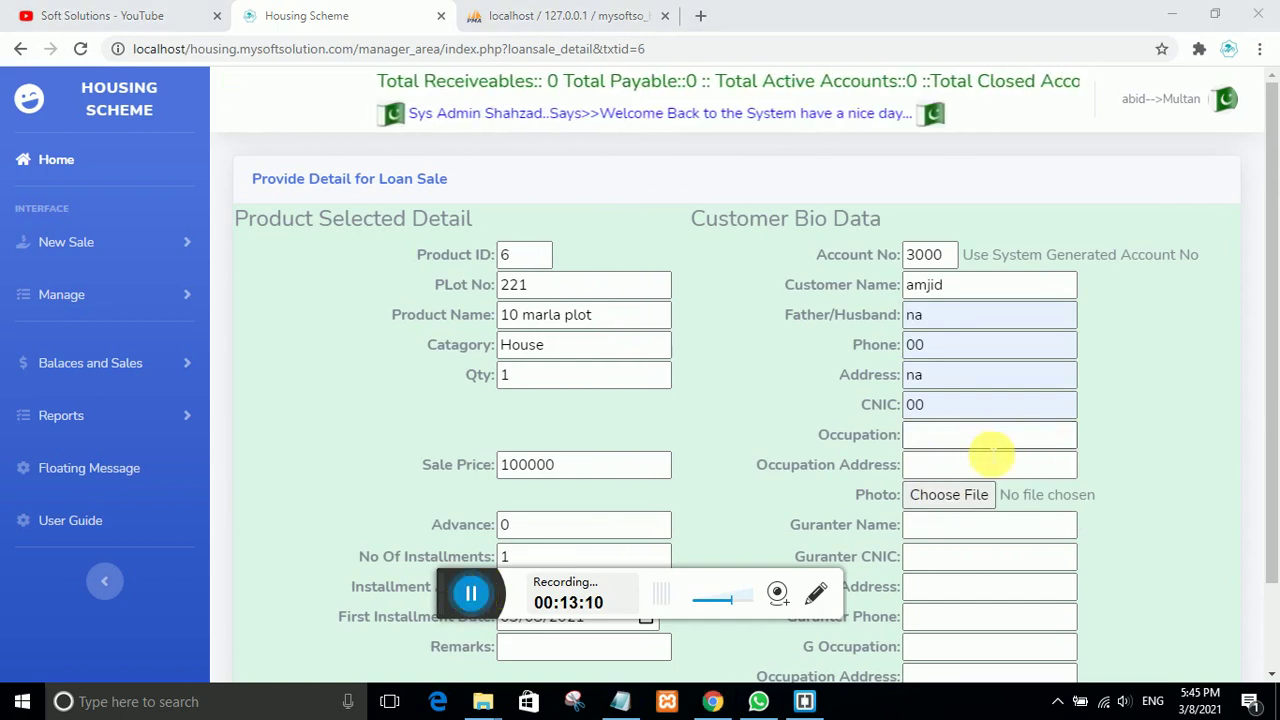
left_click(971, 440)
left_click(938, 478)
left_click(950, 470)
left_click(945, 507)
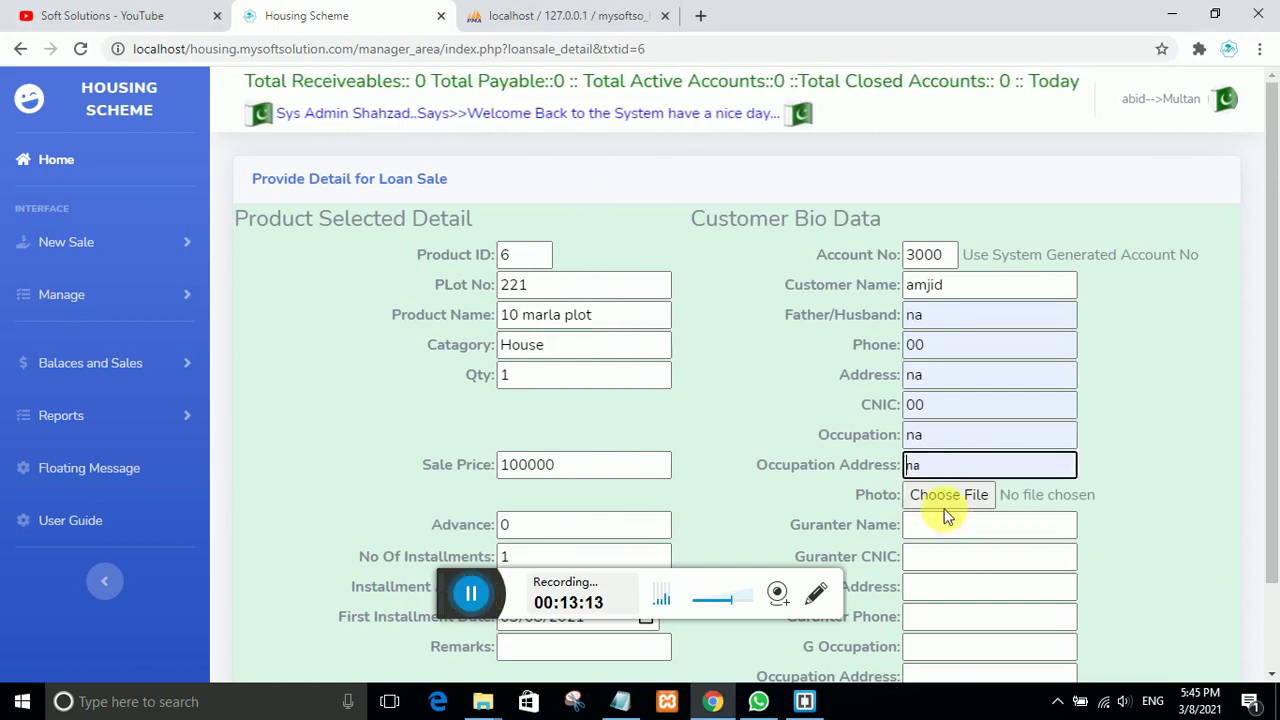
Step: Fill the guarantor's name, CNIC, address, occupation and occupation address with na, phone with 00
left_click(950, 537)
left_click(938, 560)
left_click(943, 560)
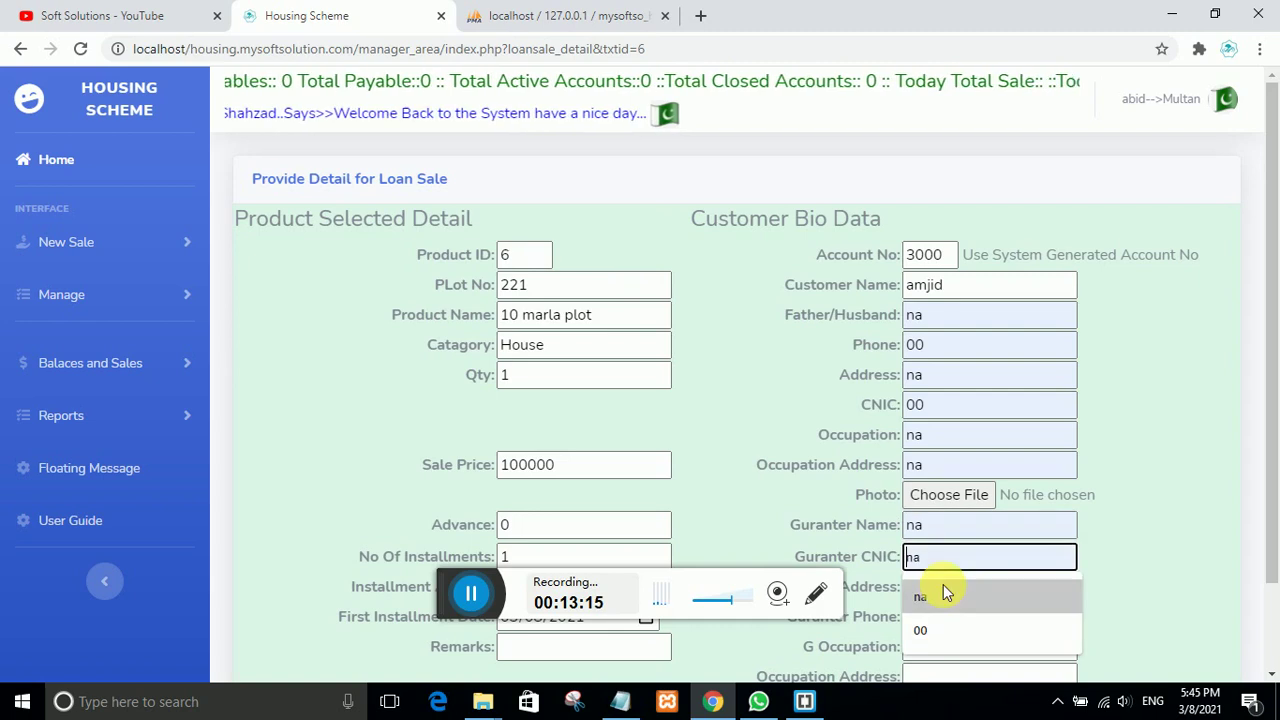
left_click(946, 586)
left_click(952, 592)
left_click(948, 622)
left_click(950, 620)
left_click(943, 645)
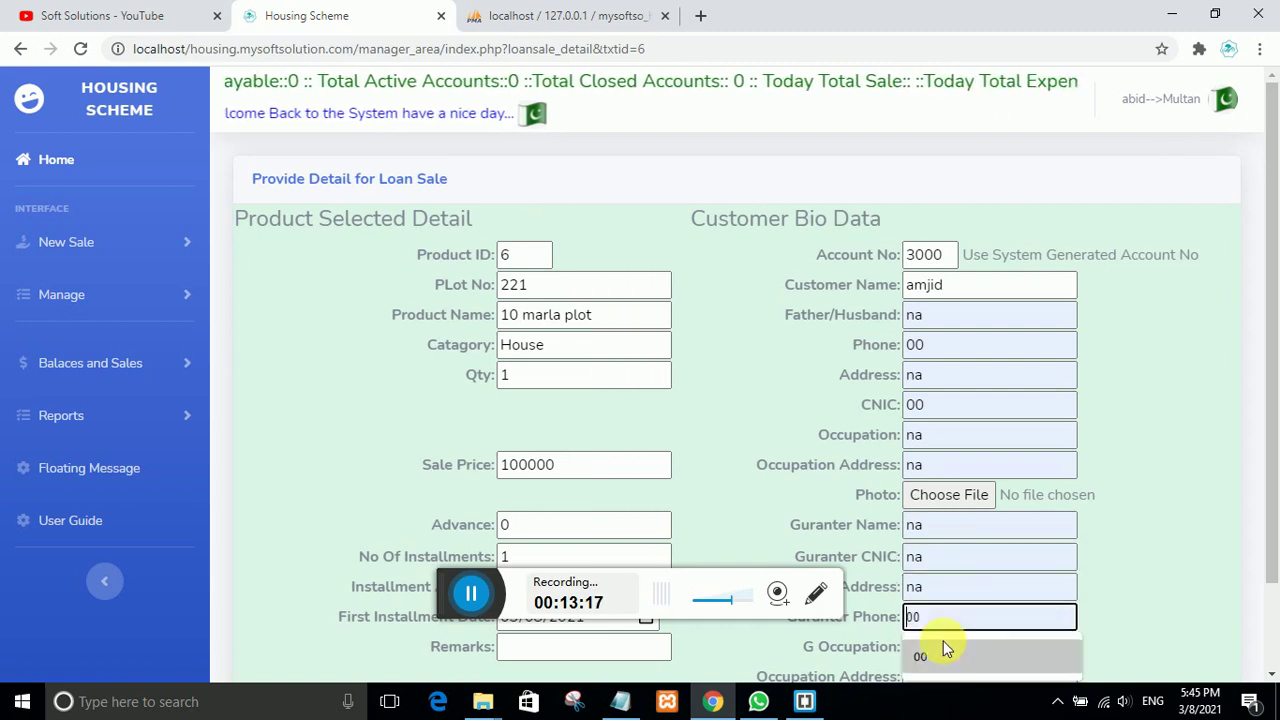
left_click(952, 652)
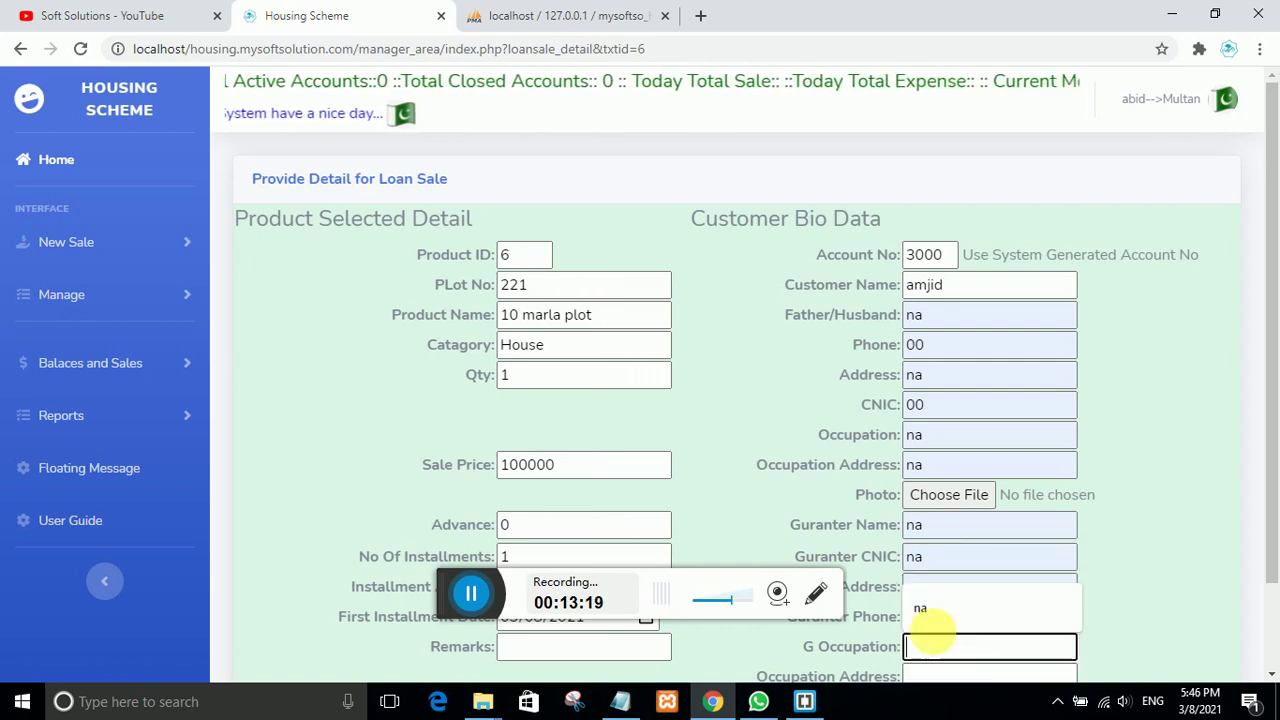
left_click(925, 607)
left_click(948, 680)
left_click(923, 652)
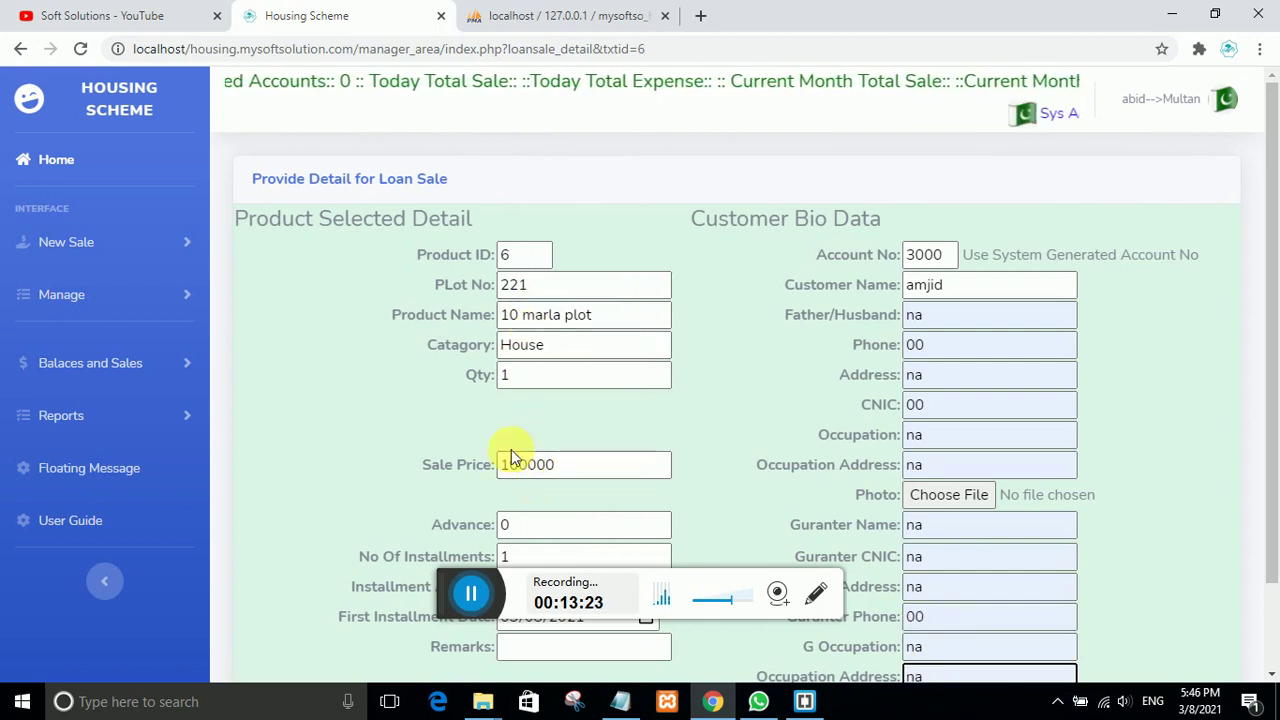
Step: Set sale price 1000000, advance 50000 and 24 installments, calculating a 39583 installment amount
left_click(570, 472)
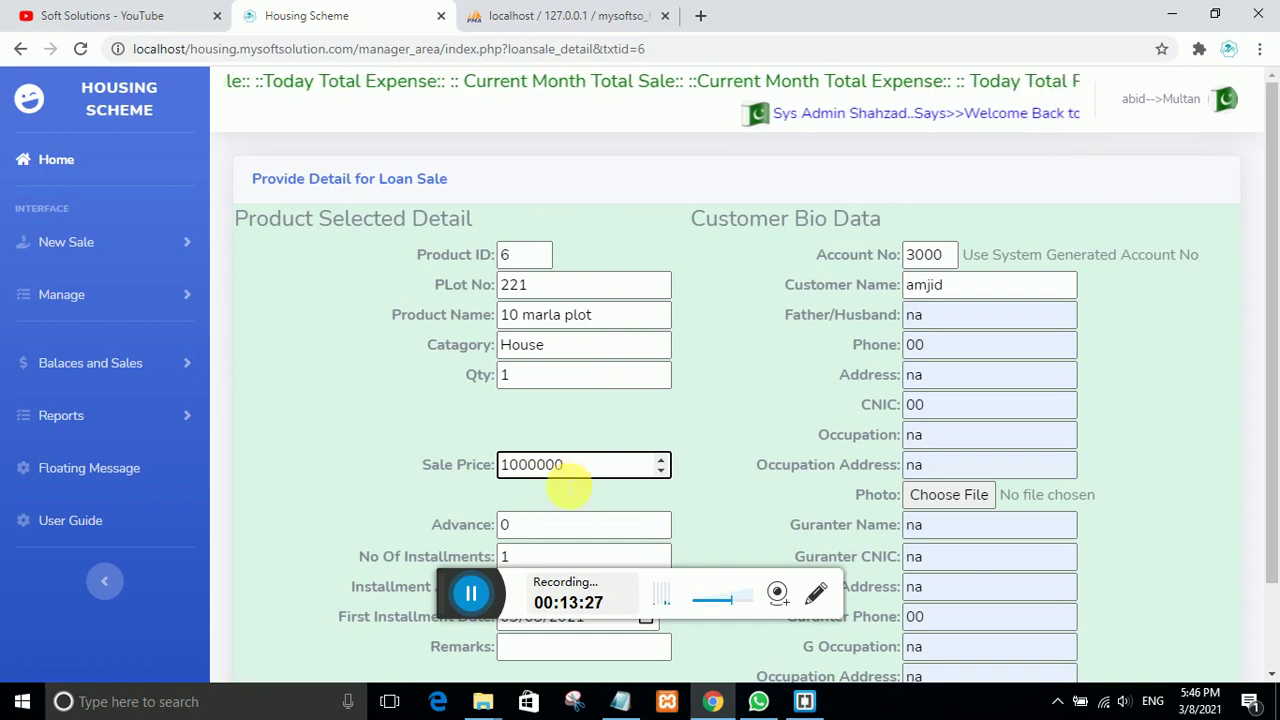
key("Tab")
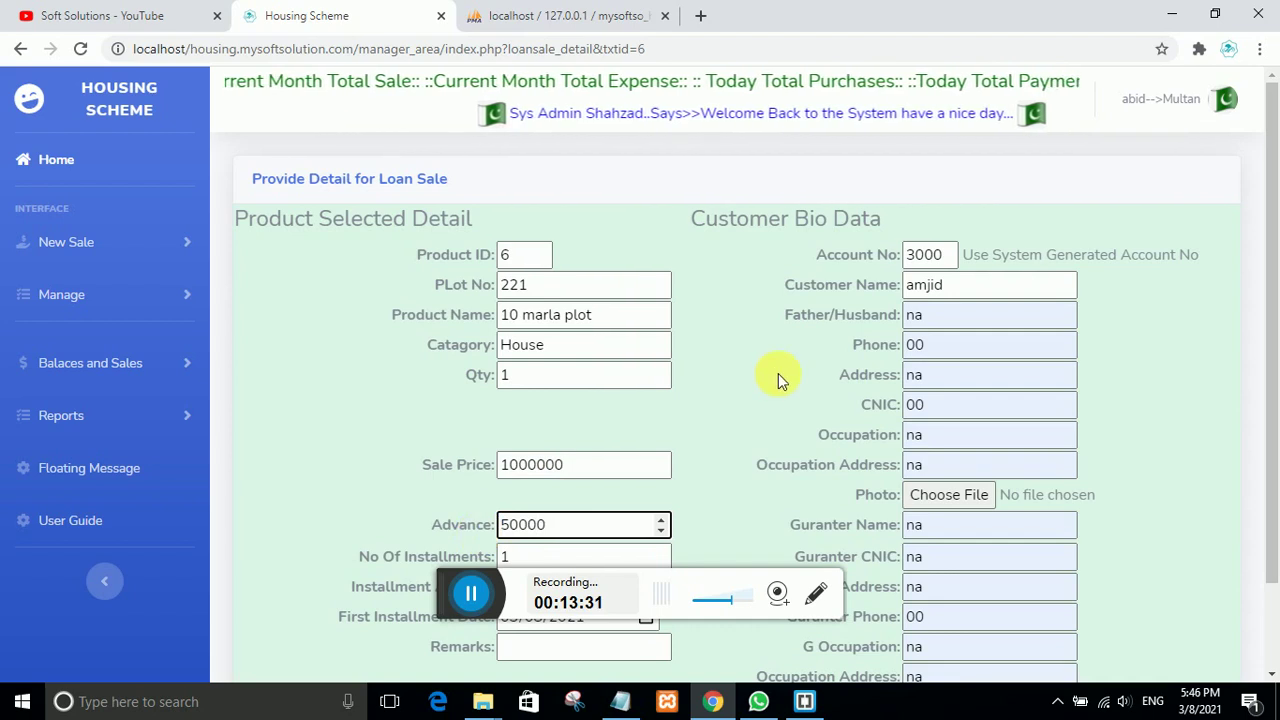
scroll(780, 380, "down", 1)
key("Tab")
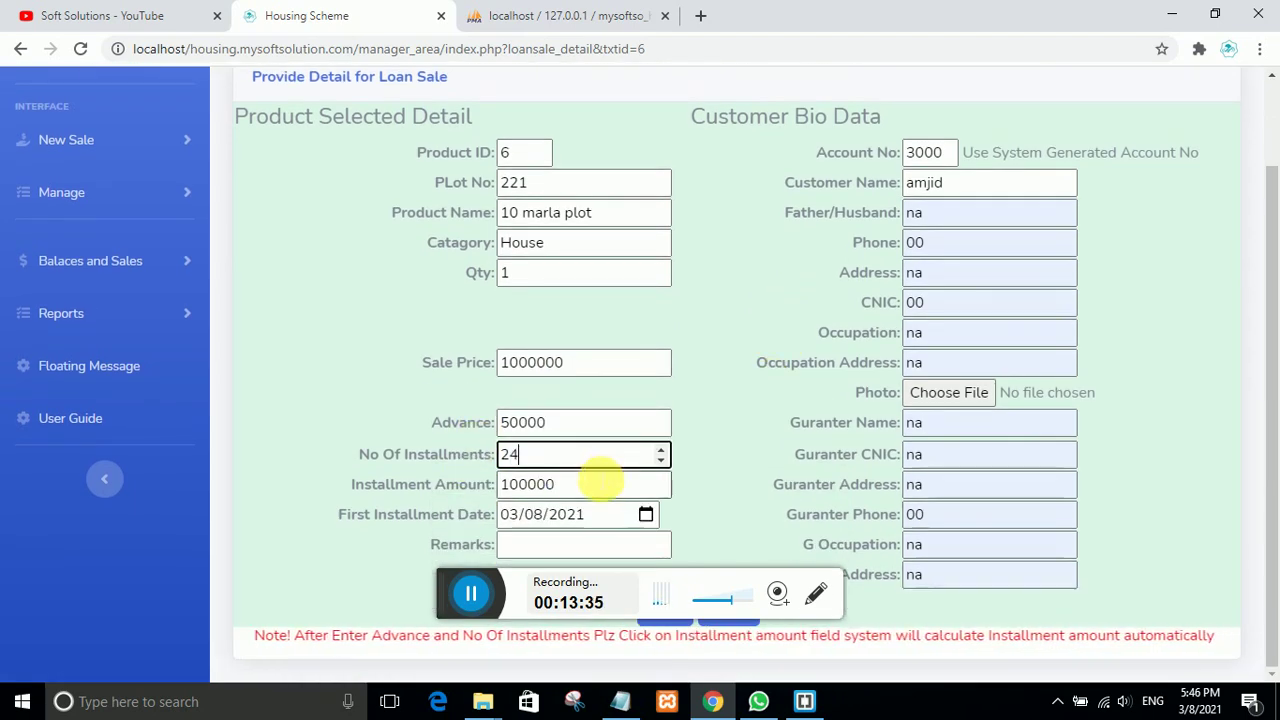
left_click(590, 488)
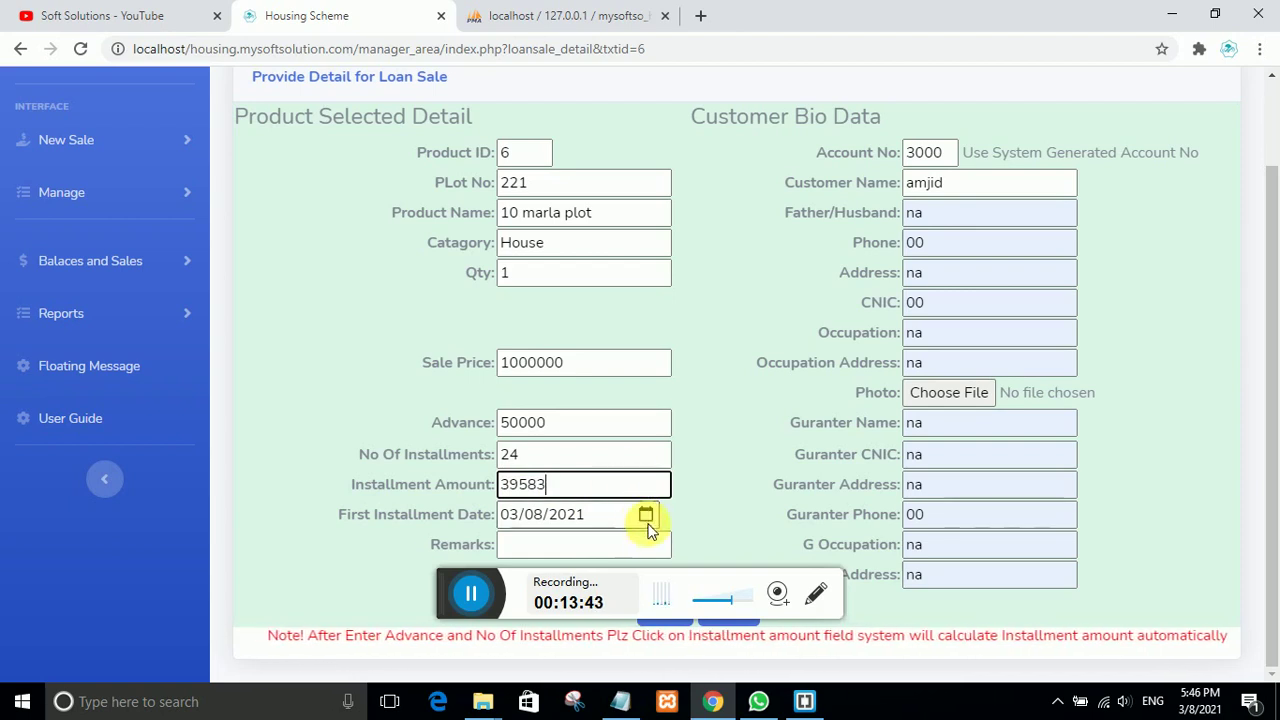
Step: Add the remark 'corner' to plot 221's loan form
left_click(565, 548)
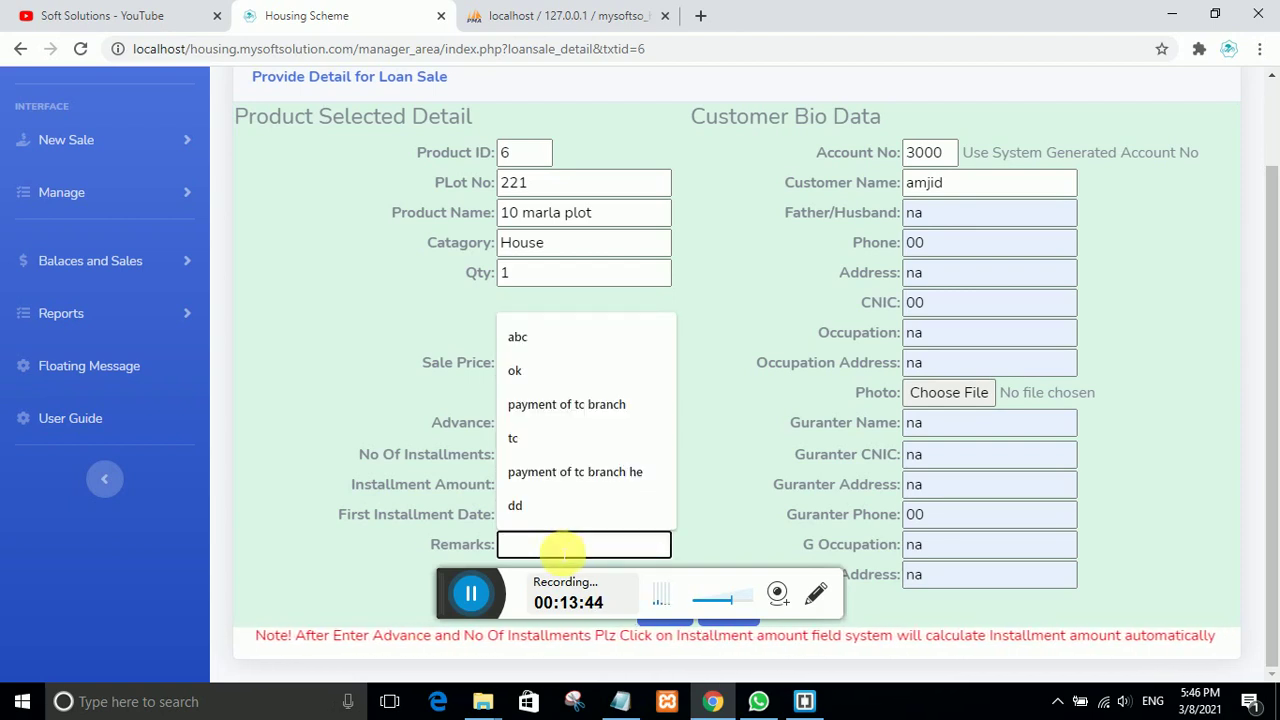
type("corner")
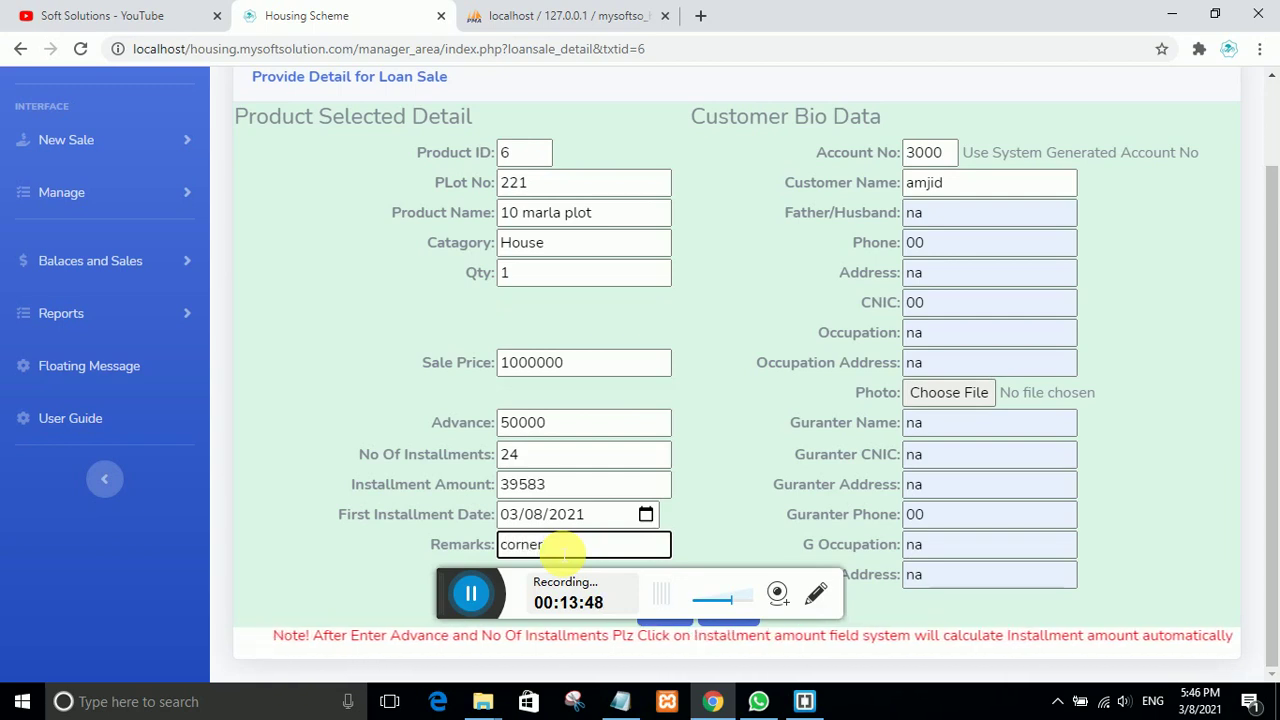
scroll(850, 490, "up", 1)
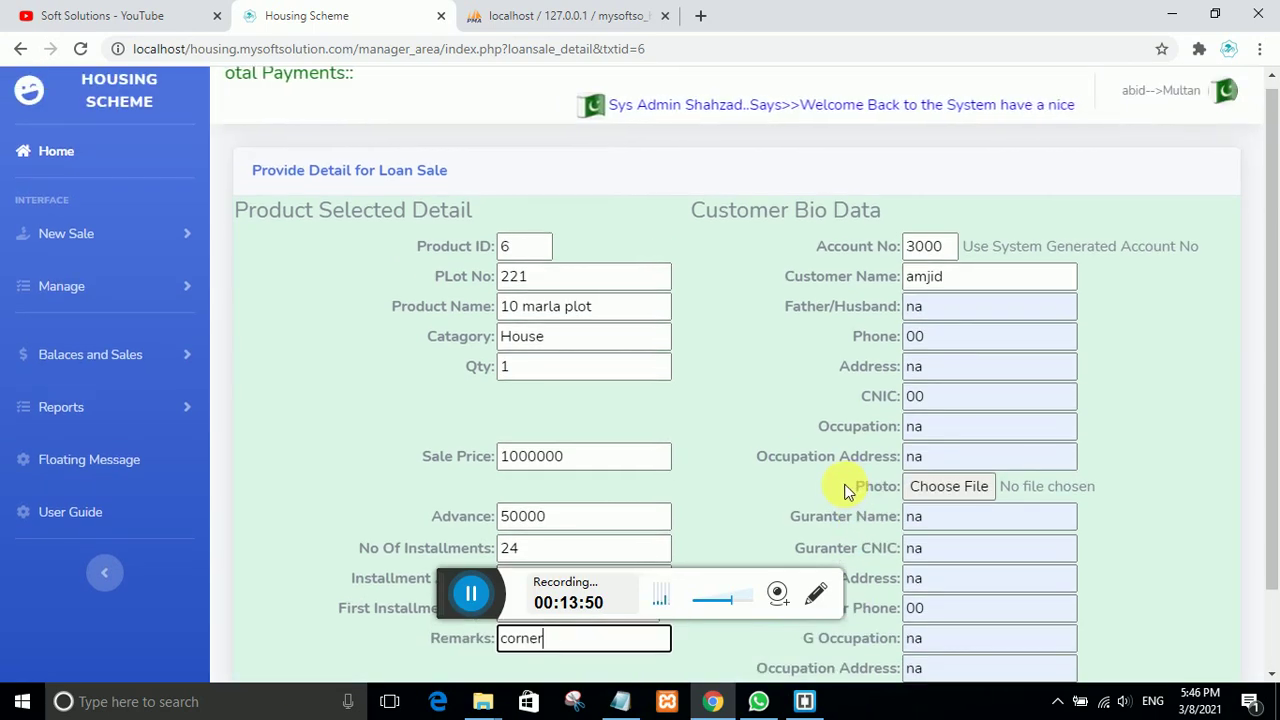
scroll(843, 490, "down", 1)
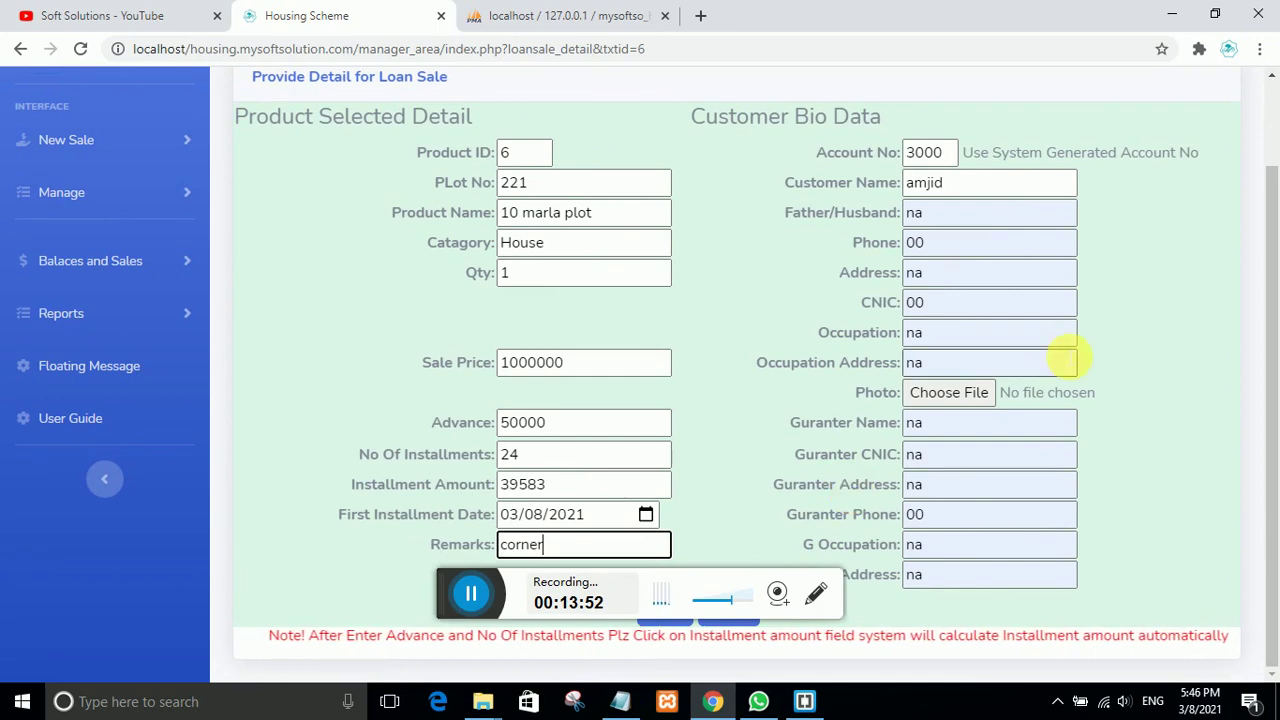
left_click_drag(1270, 262, 1271, 218)
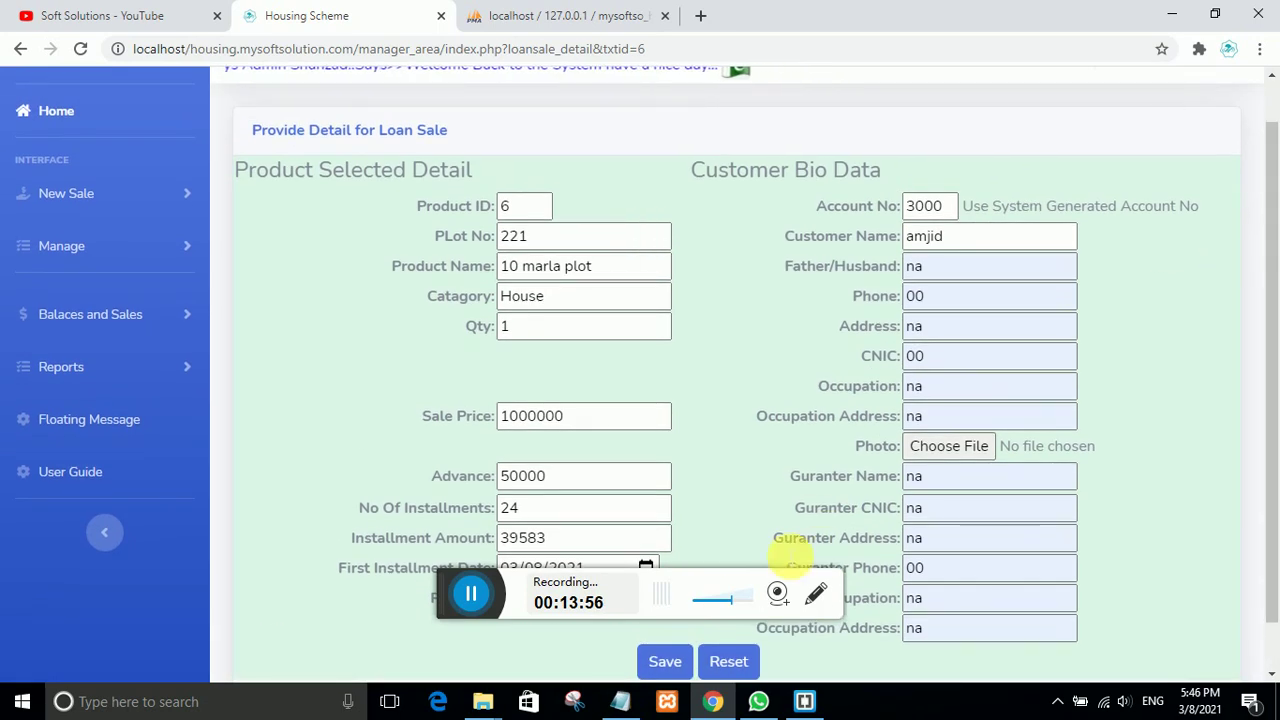
Step: Save plot 221's credit sale and confirm the sold-out prompts
left_click(666, 659)
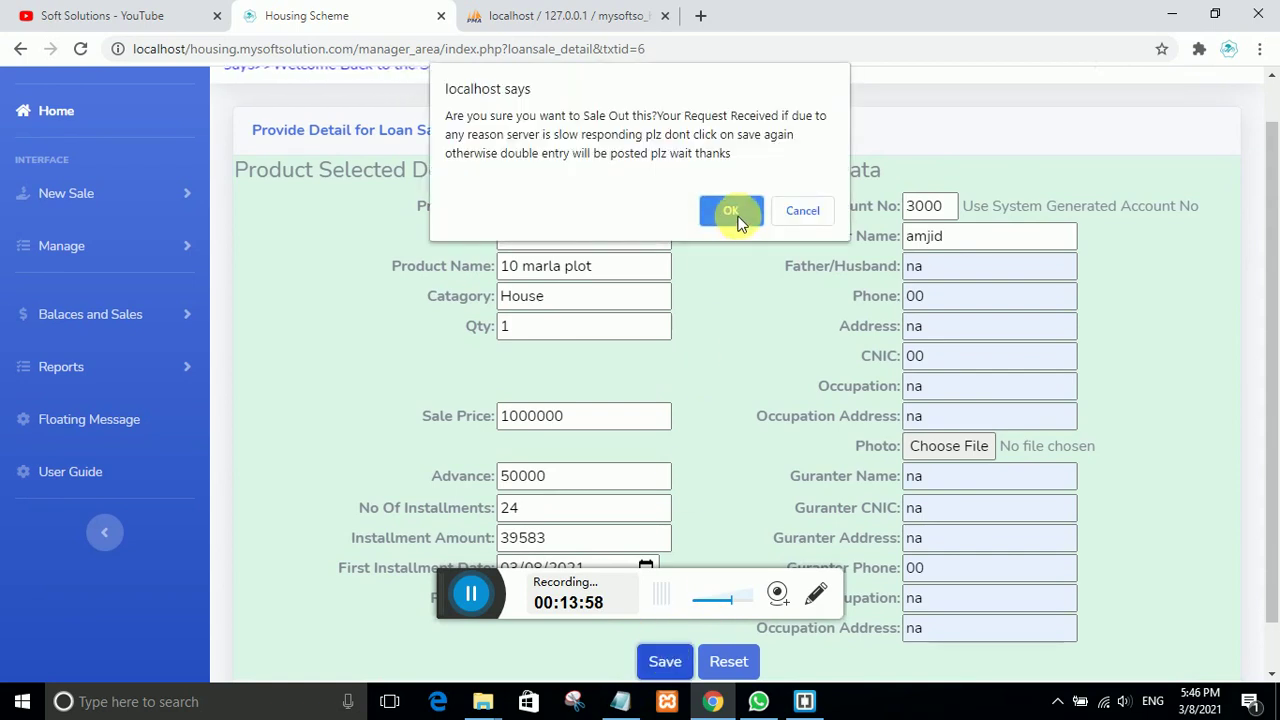
left_click(733, 213)
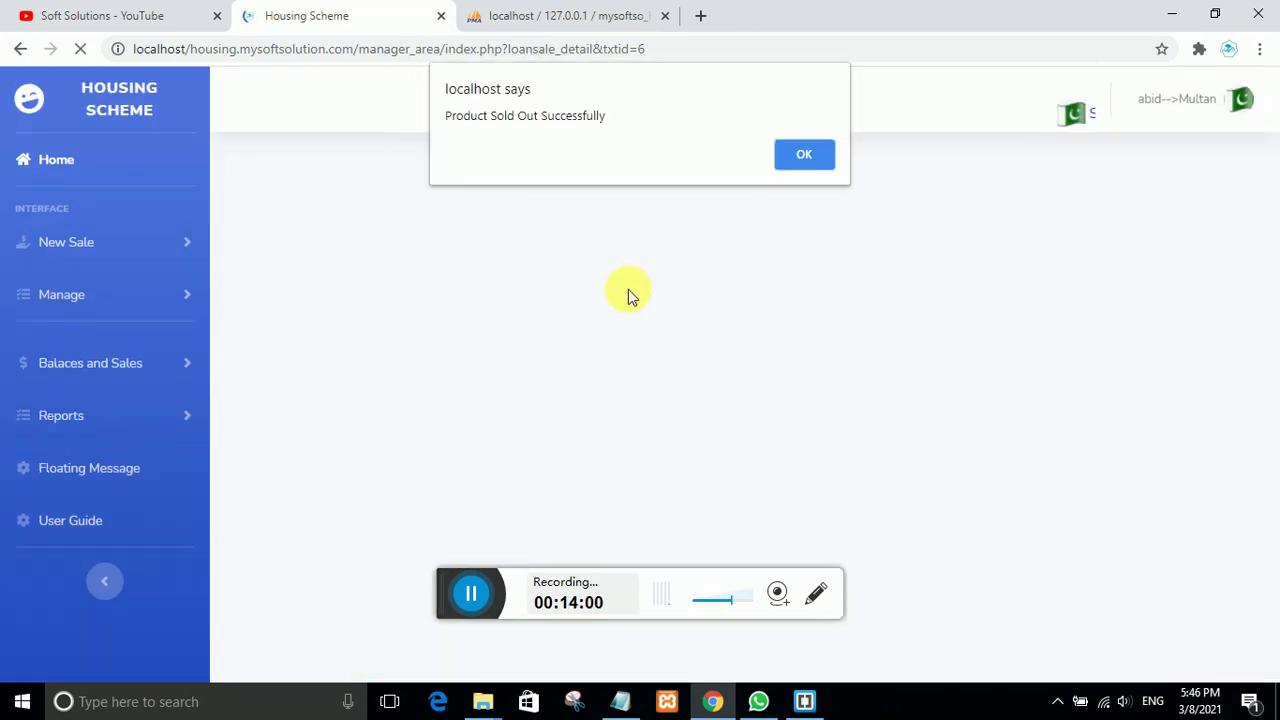
left_click(812, 156)
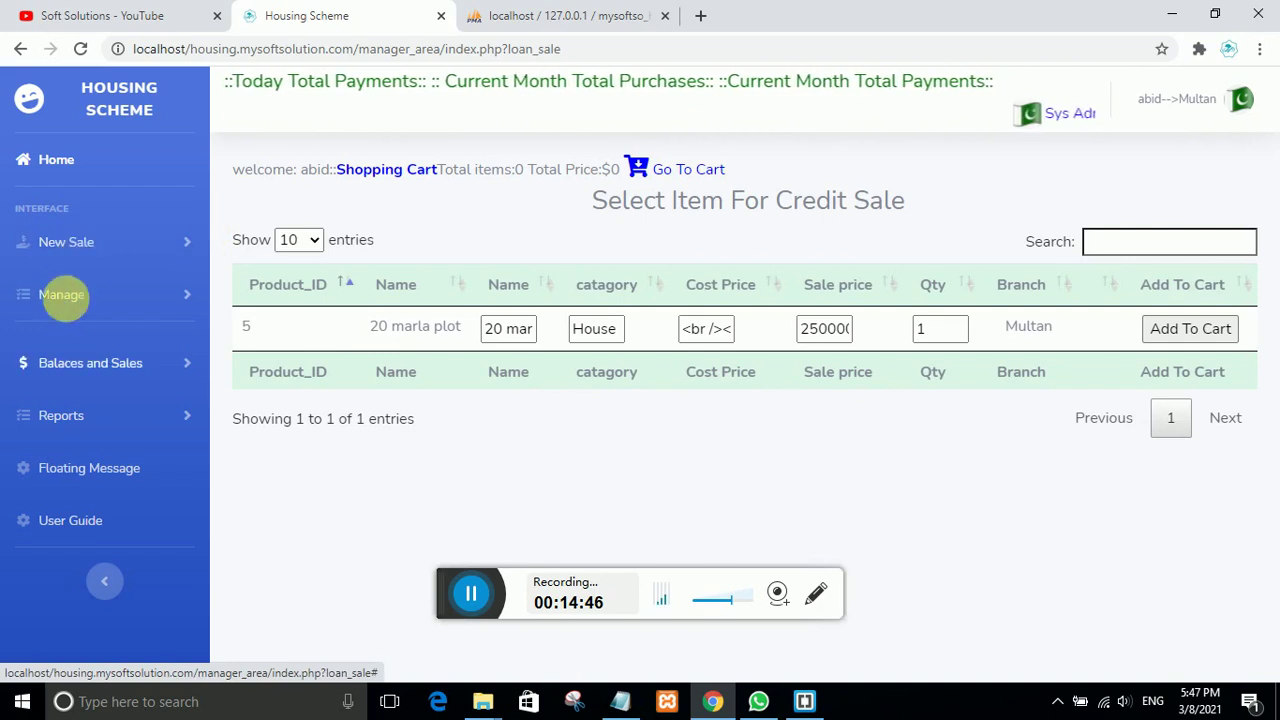
Step: Open Active Customers and point out the 10 marla plot's price 1000000, installment 39583, balance 950000
left_click(73, 366)
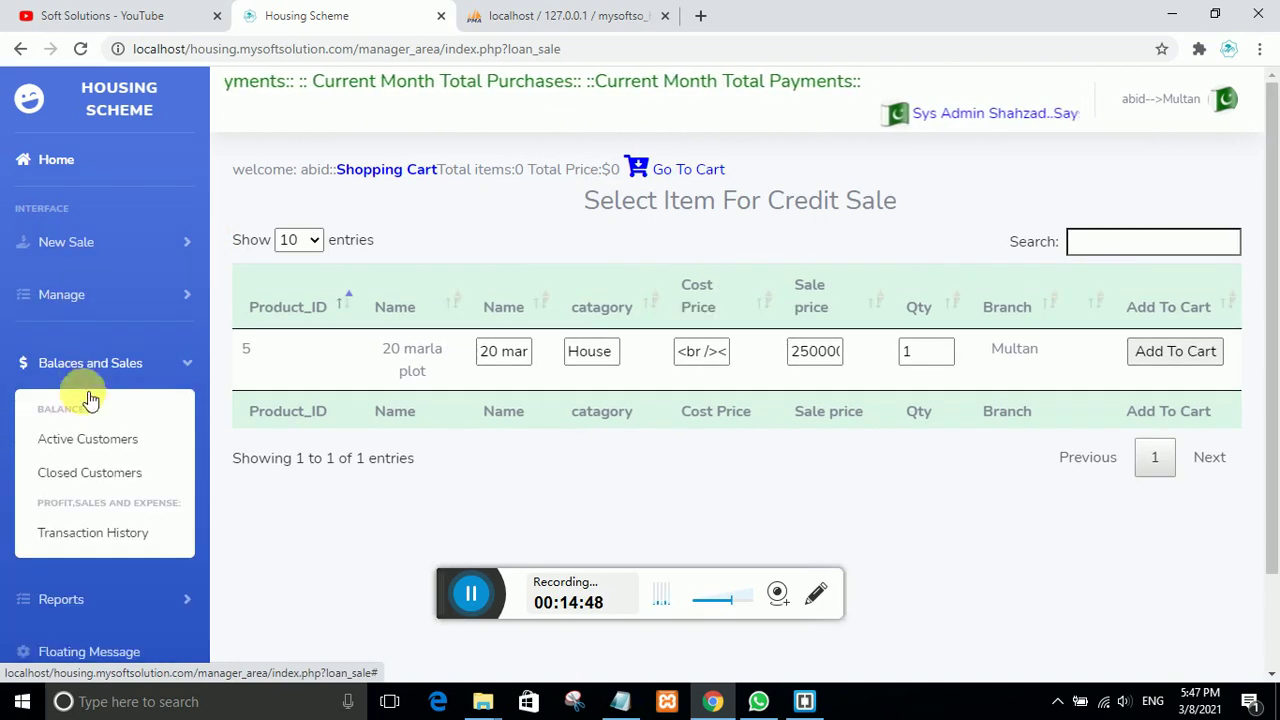
left_click(90, 441)
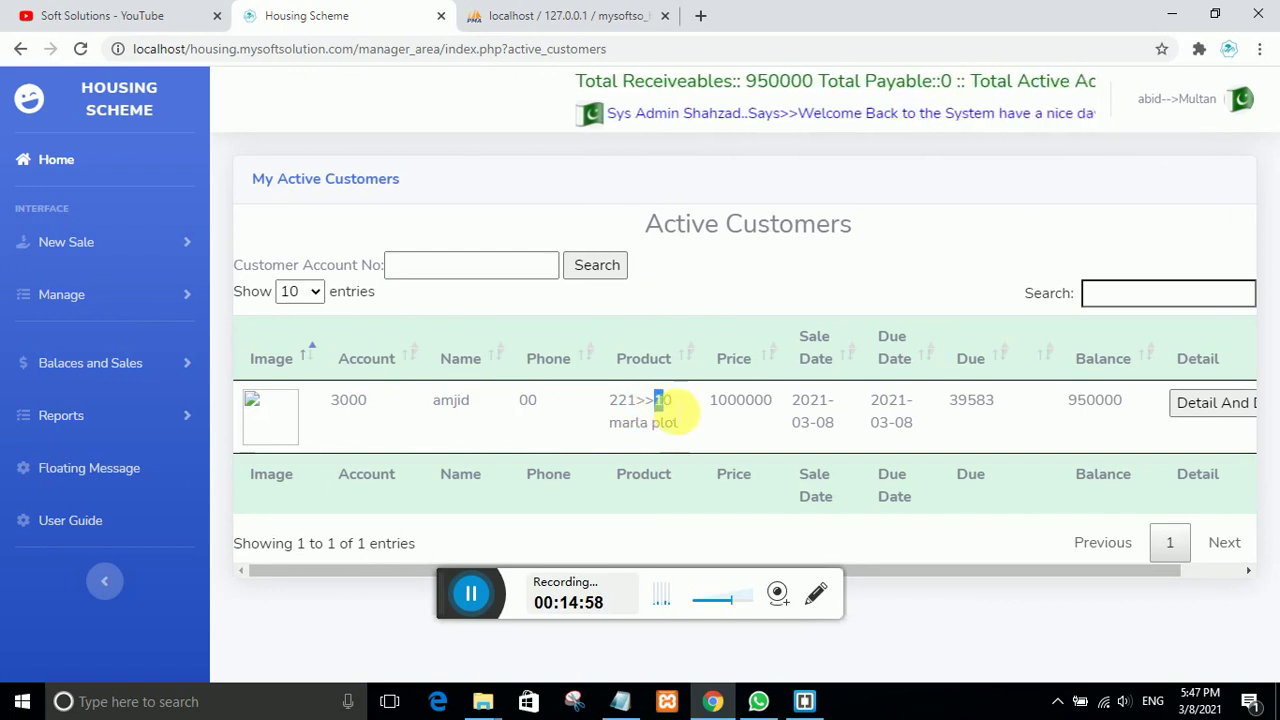
left_click_drag(677, 408, 680, 432)
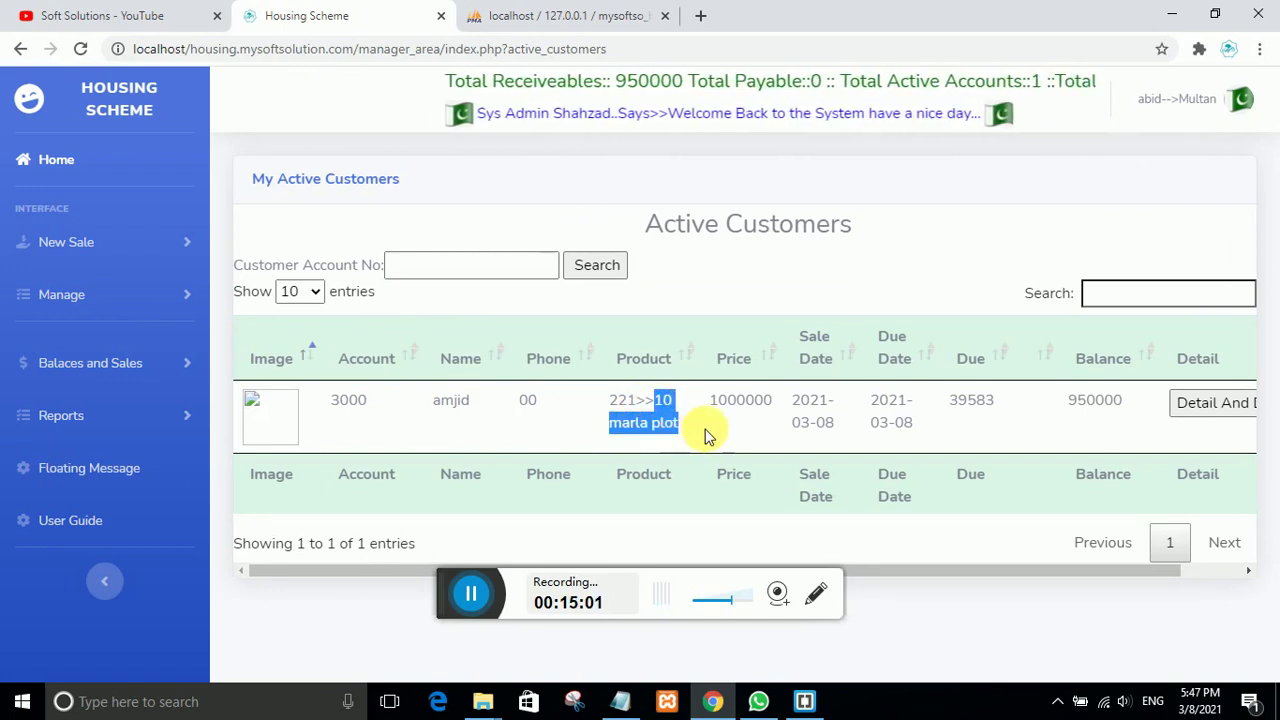
left_click_drag(785, 405, 708, 402)
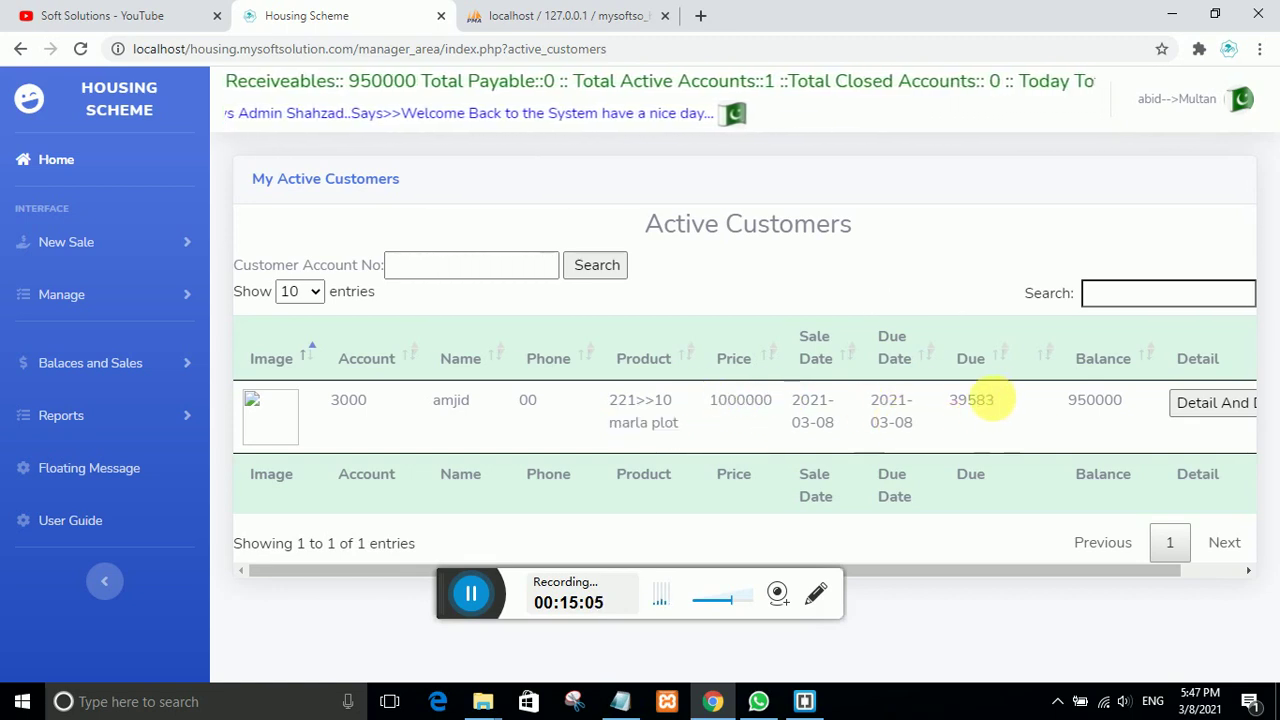
left_click_drag(993, 400, 948, 405)
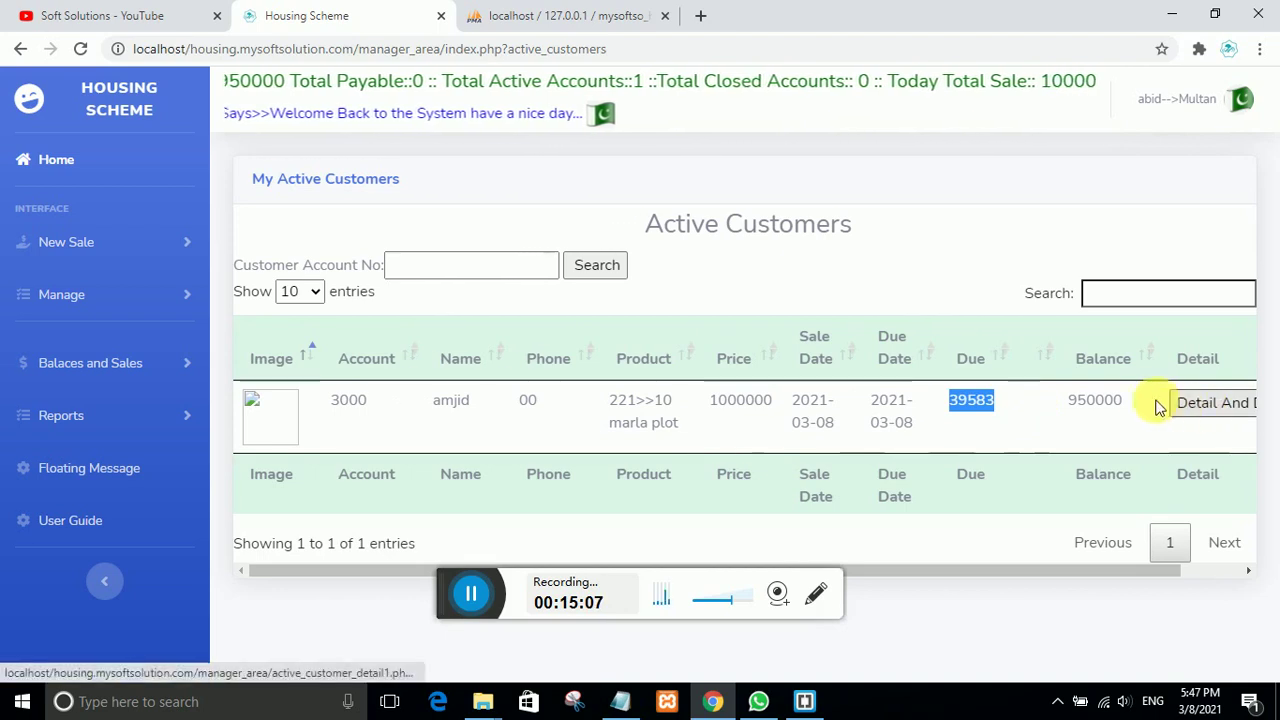
left_click_drag(1131, 400, 1068, 400)
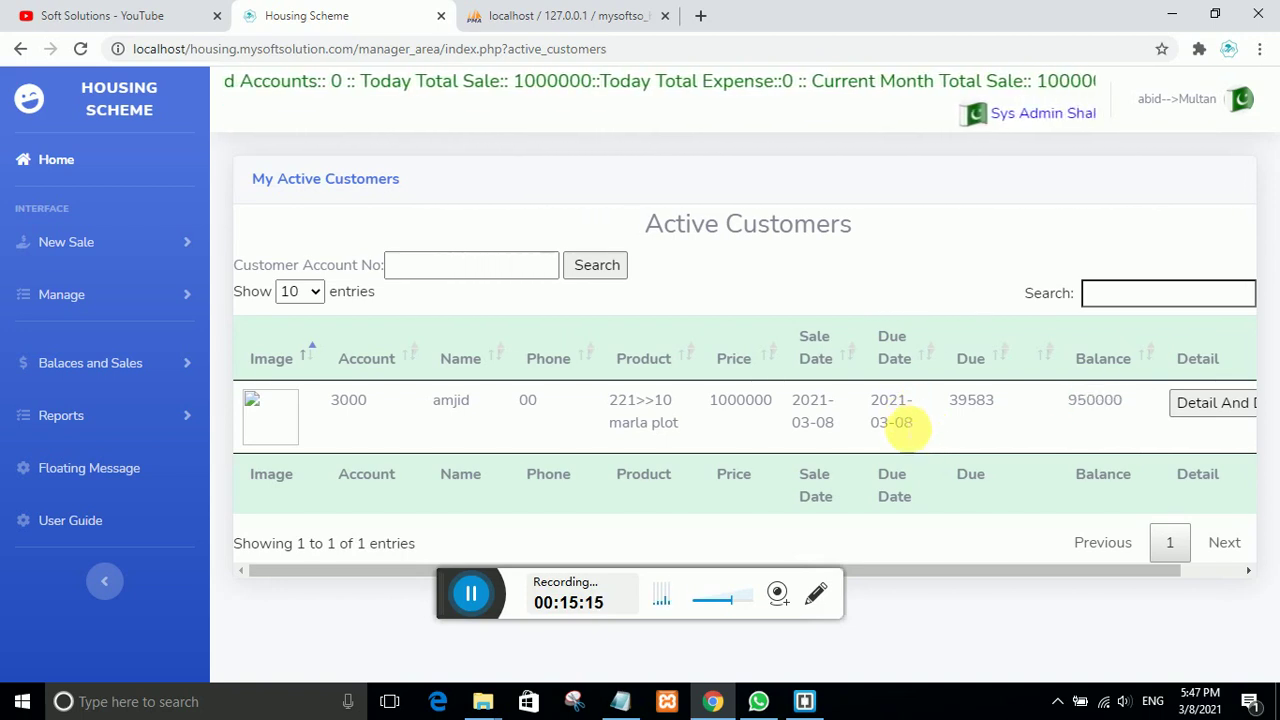
Step: Highlight due date 2021-03-08 and due 39583, then open account 3000's Detail And Deposit page
left_click_drag(912, 424, 868, 404)
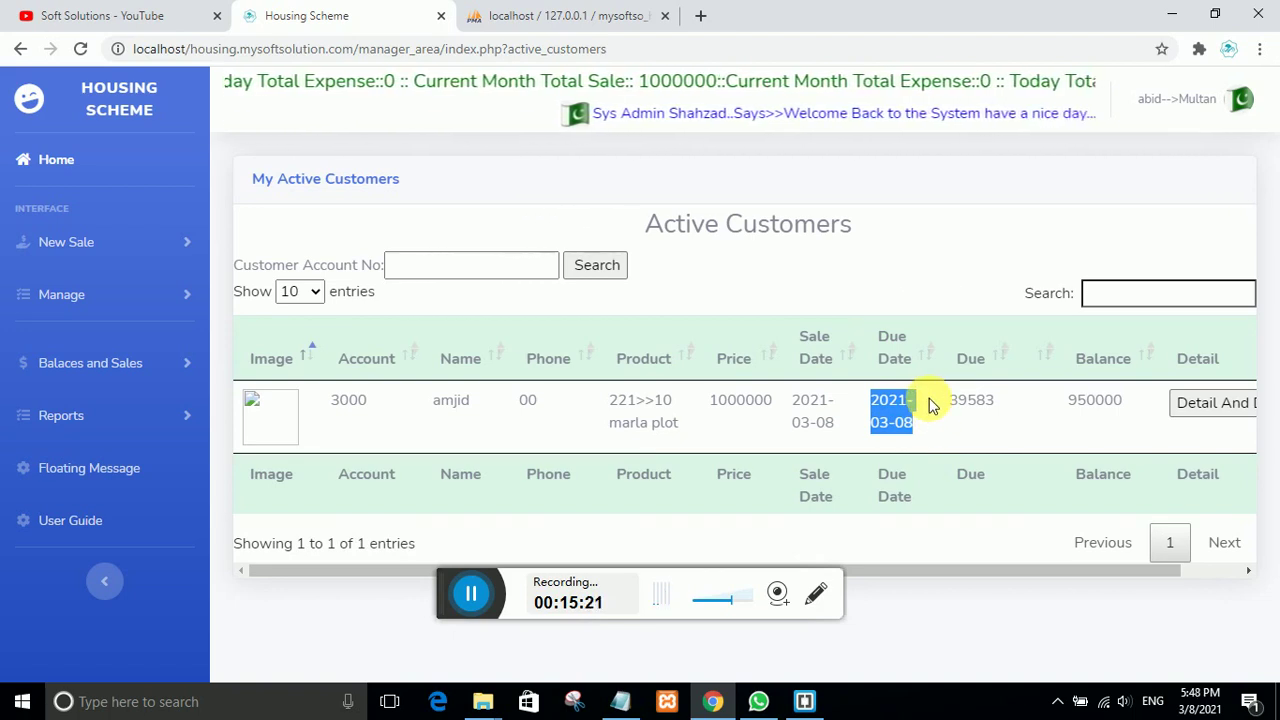
left_click_drag(1000, 408, 950, 412)
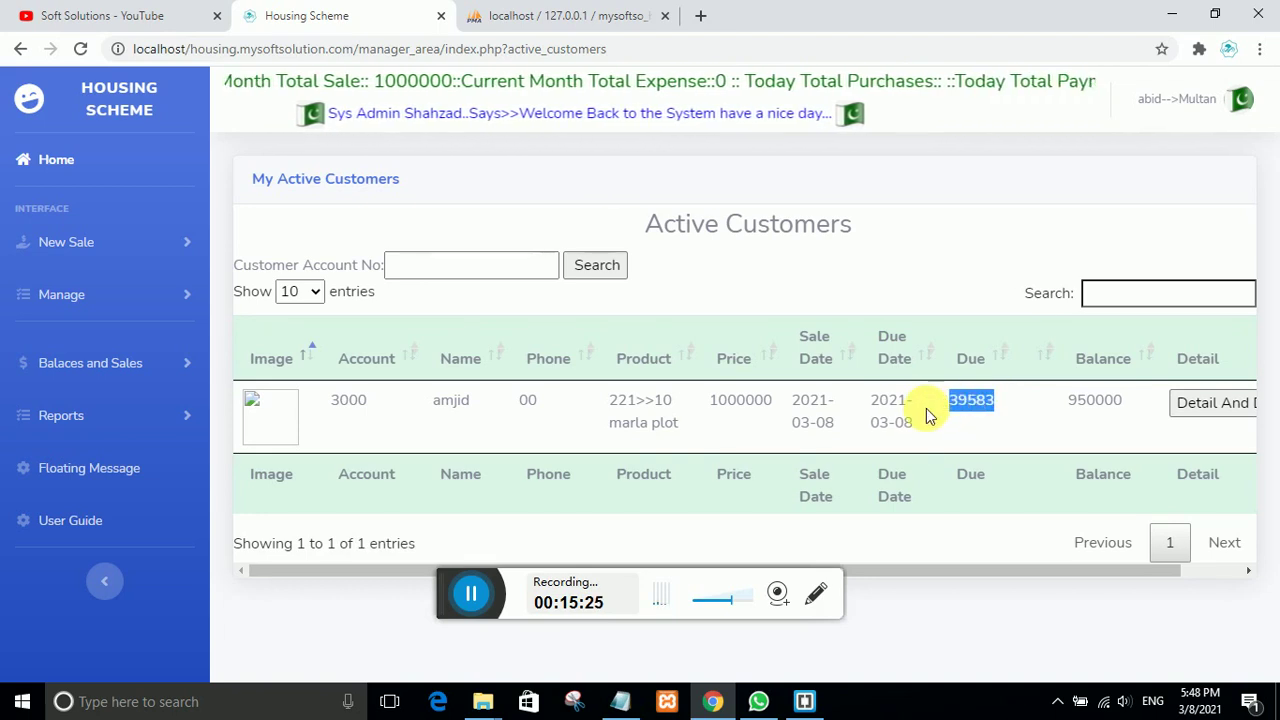
left_click_drag(930, 574, 1017, 578)
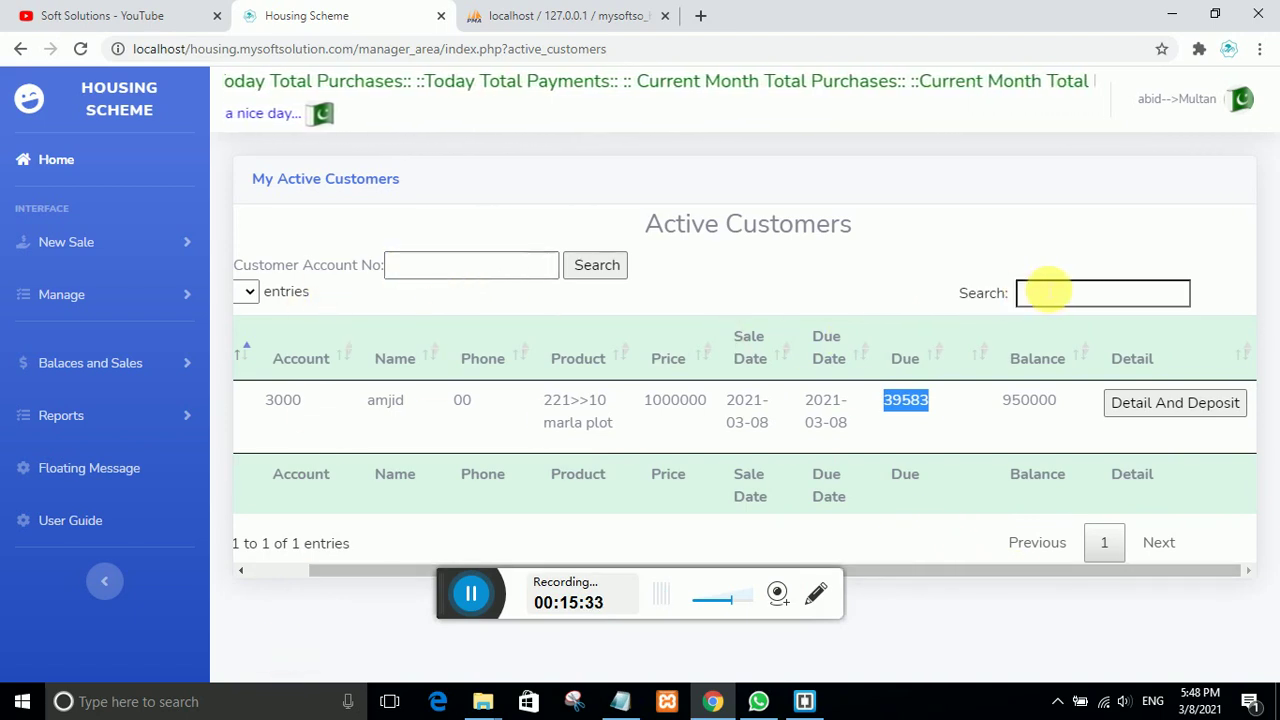
left_click(1040, 293)
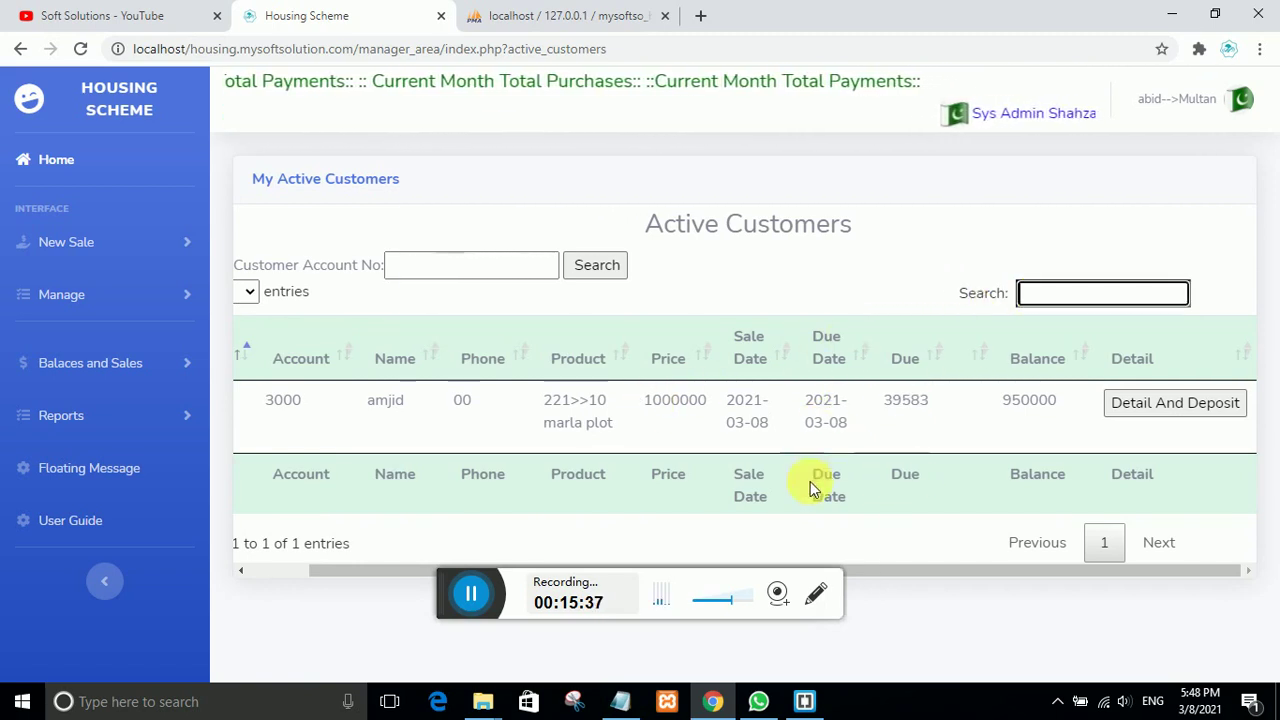
left_click(1150, 403)
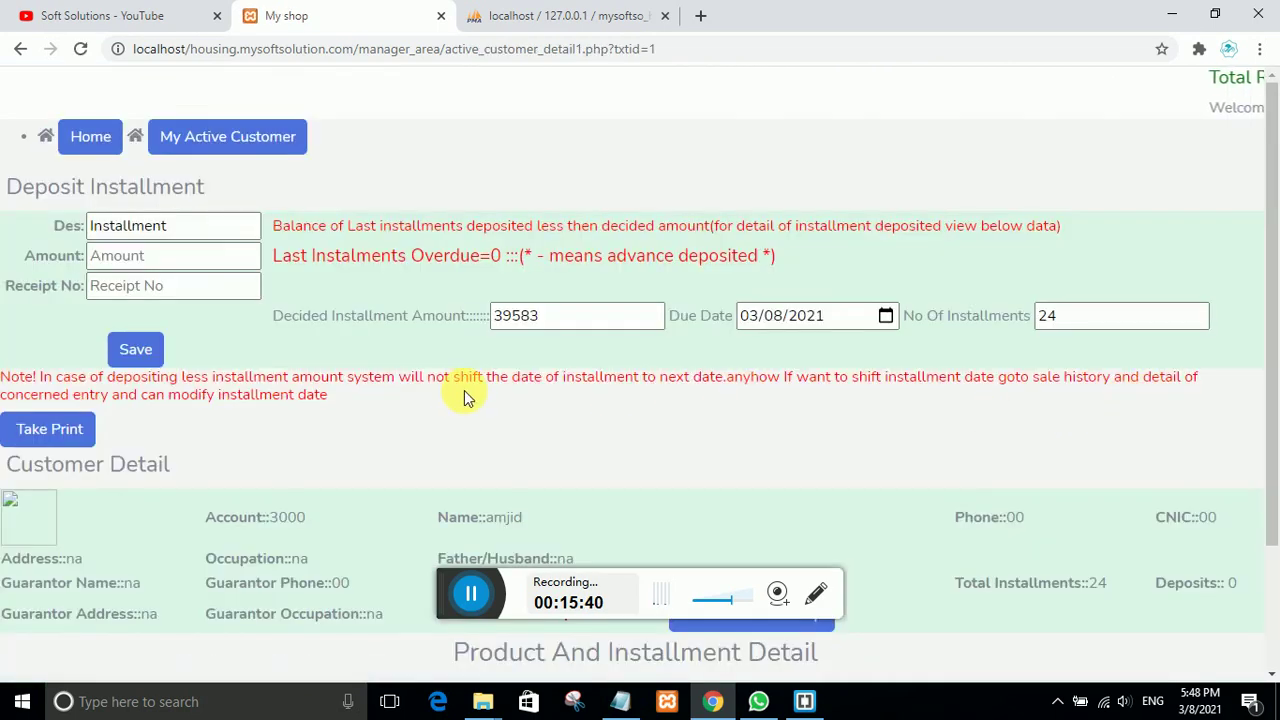
Step: Note the remaining balance 950000, then open the 10 marla plot's Detail in Product And Installment Detail
scroll(455, 397, "down", 3)
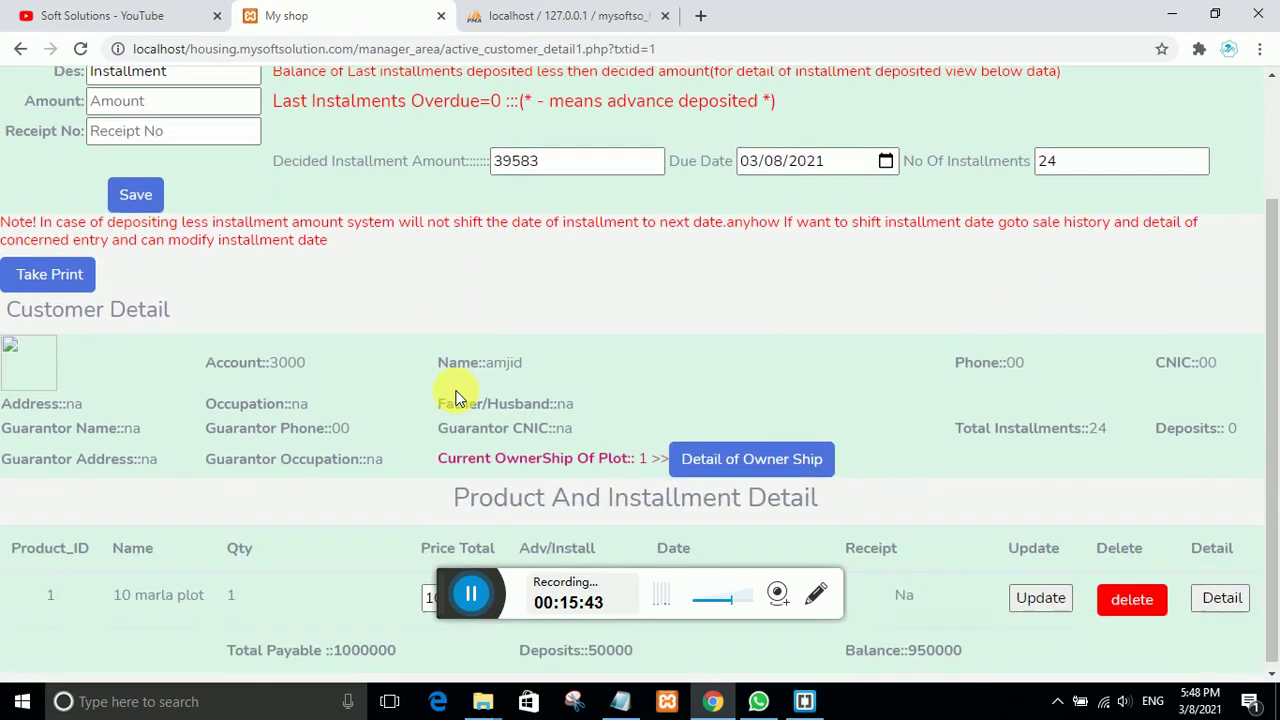
scroll(455, 397, "up", 2)
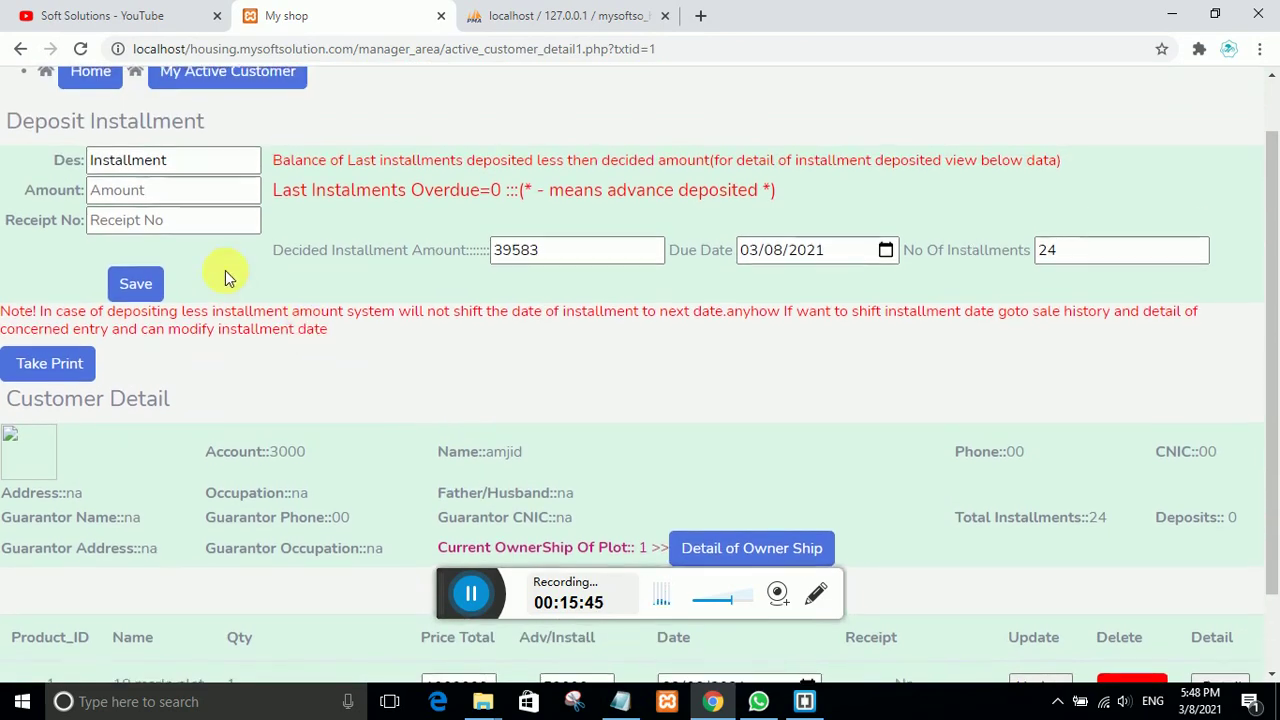
scroll(223, 277, "up", 1)
scroll(286, 471, "down", 3)
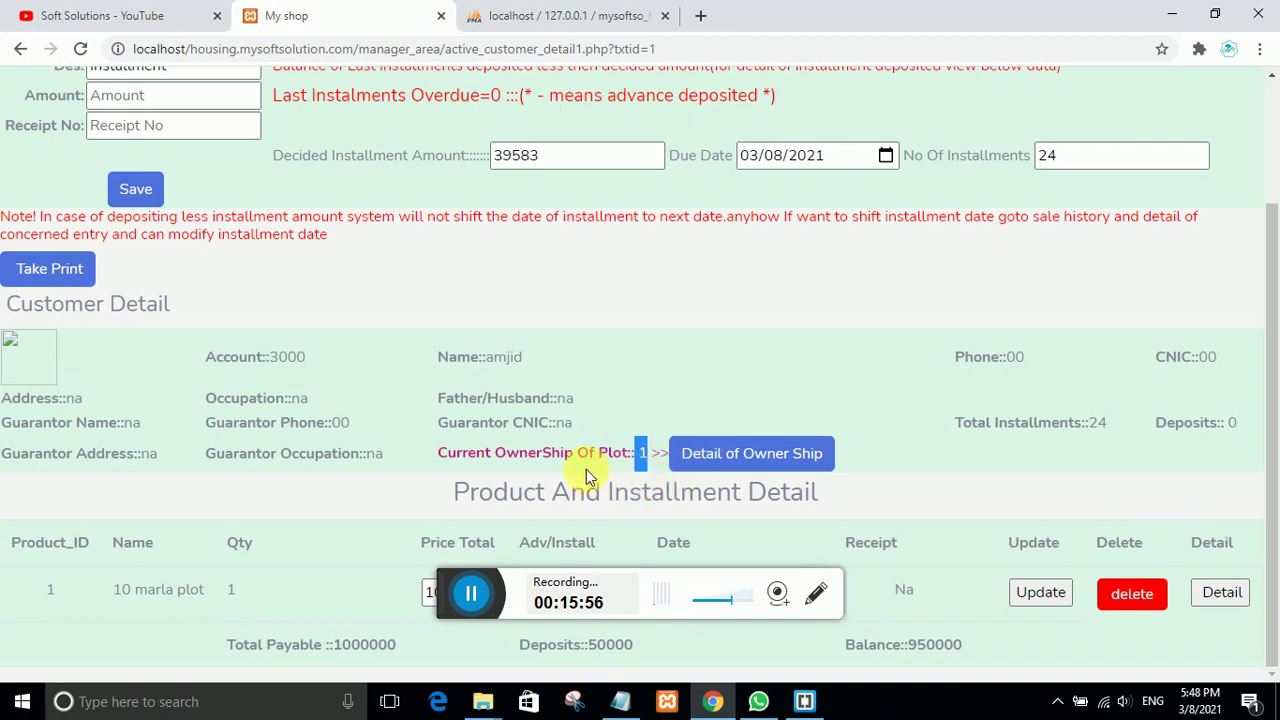
scroll(487, 477, "up", 1)
scroll(487, 477, "down", 1)
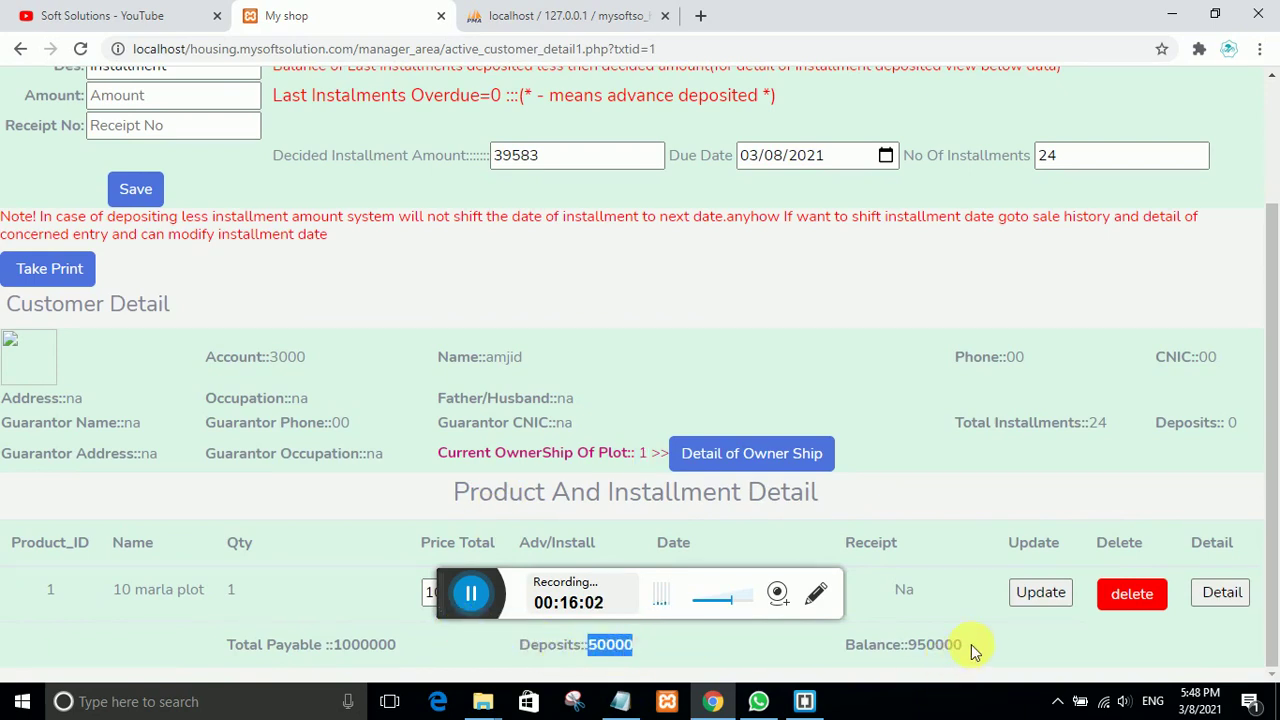
left_click_drag(975, 650, 945, 645)
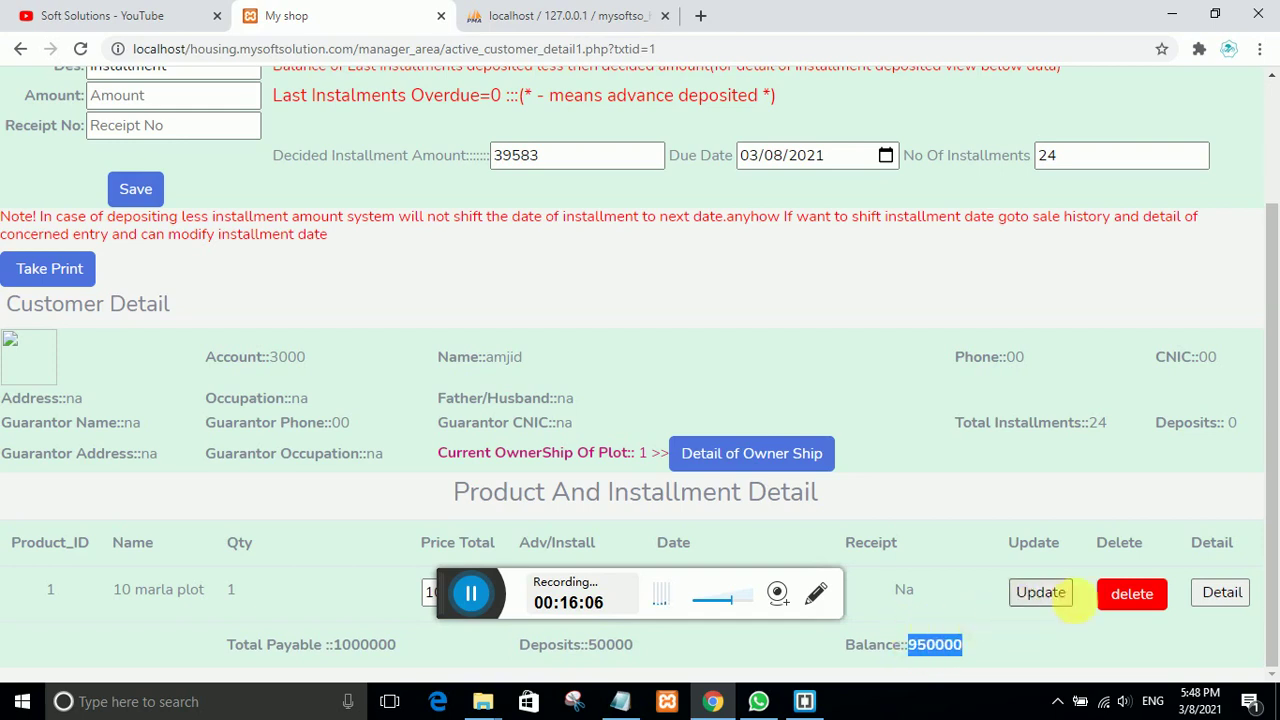
left_click(1224, 594)
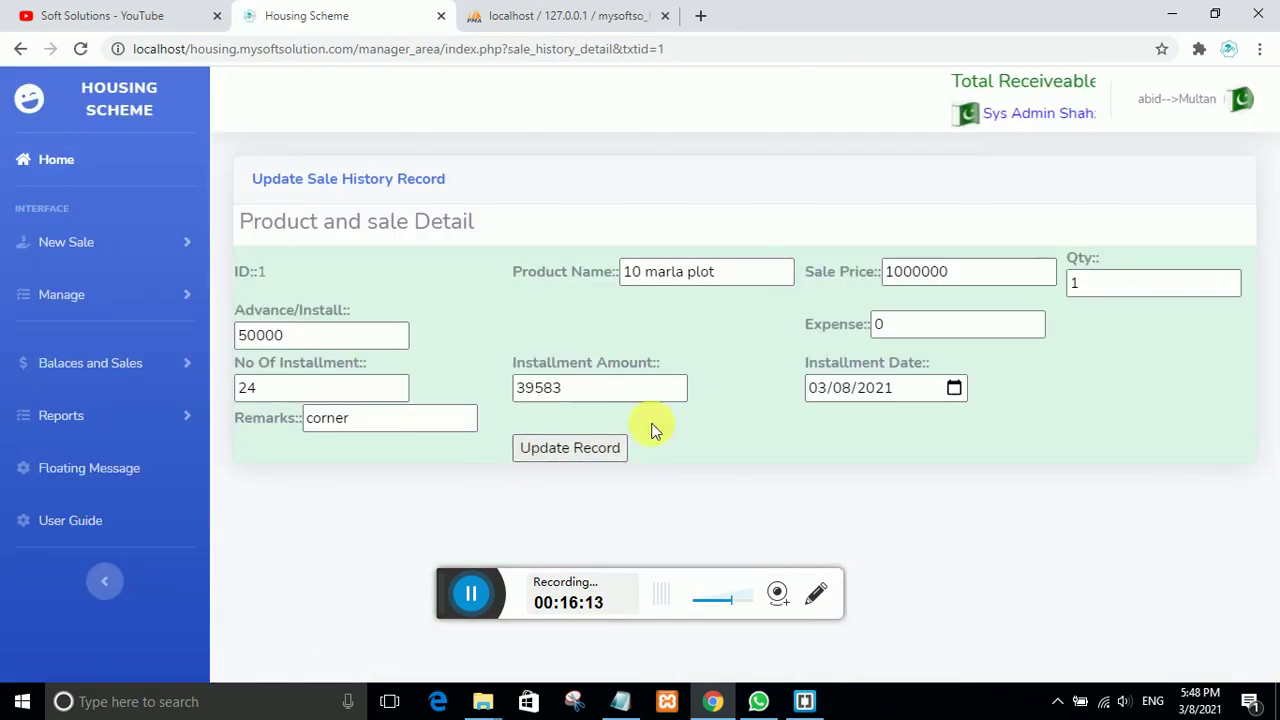
Step: Change the installment date to 03/07/2021, update the record, and return to Active Customers
left_click(955, 388)
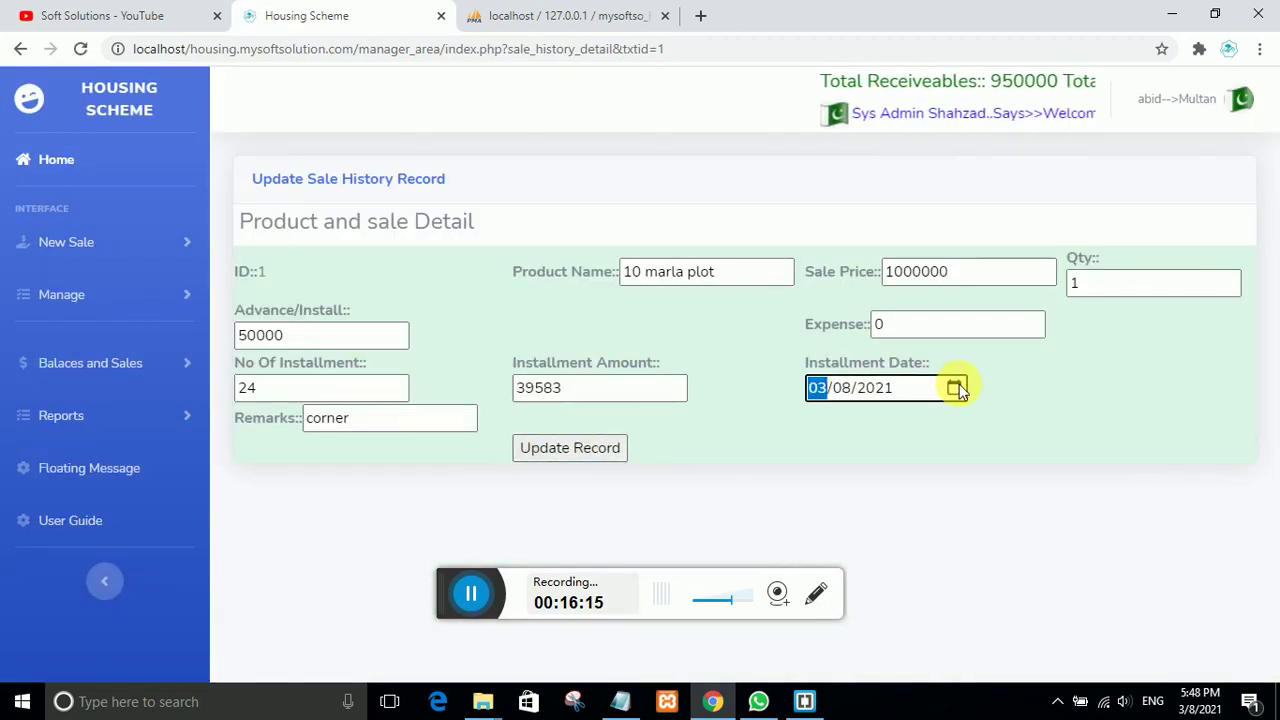
left_click(828, 511)
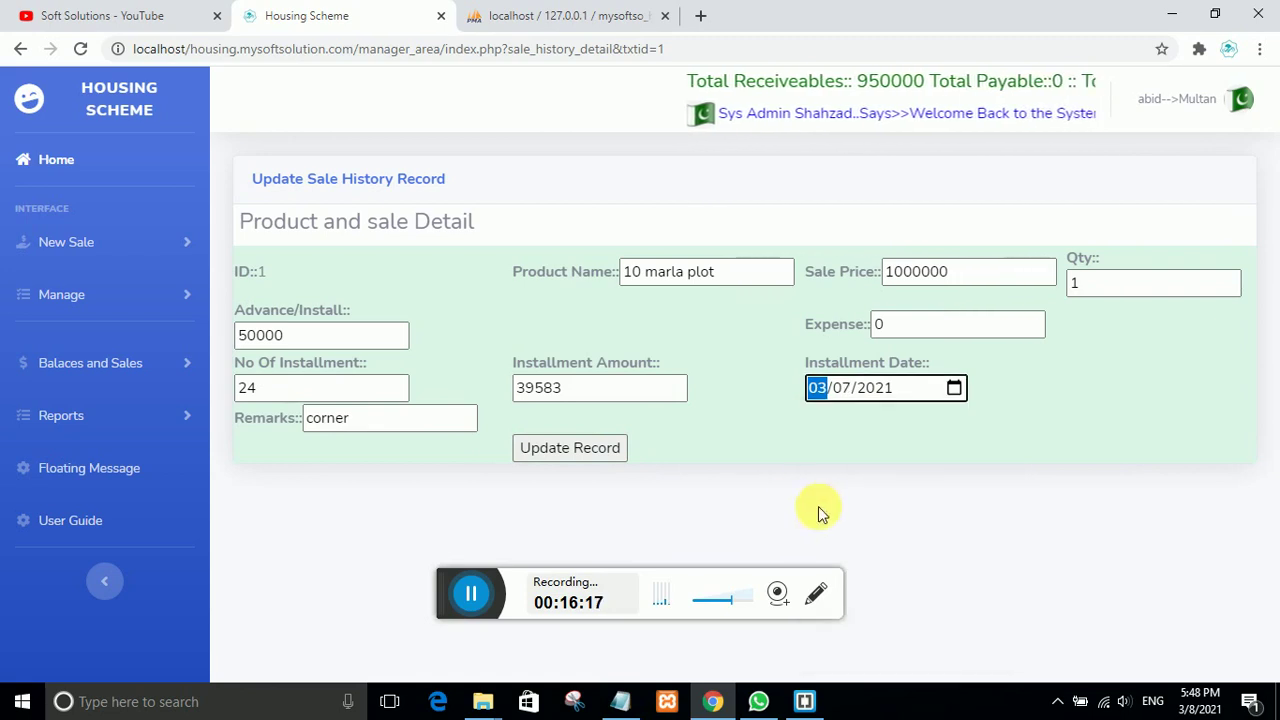
left_click(606, 449)
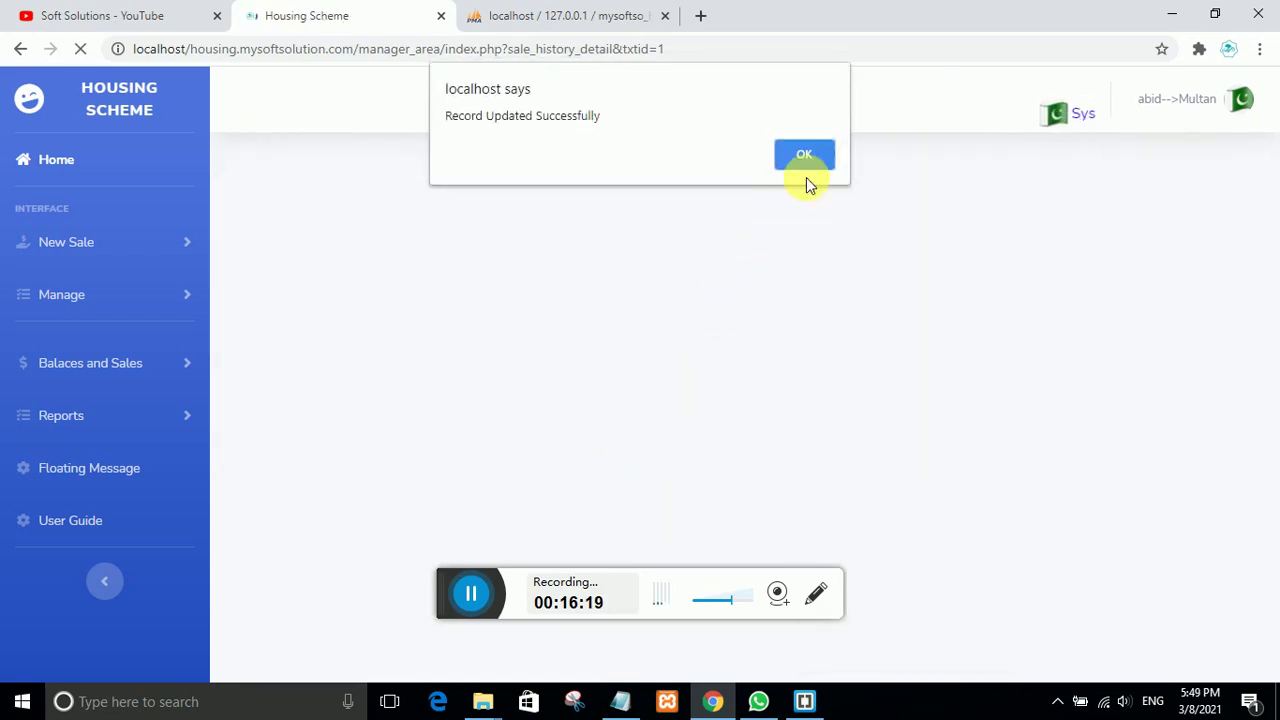
left_click(805, 156)
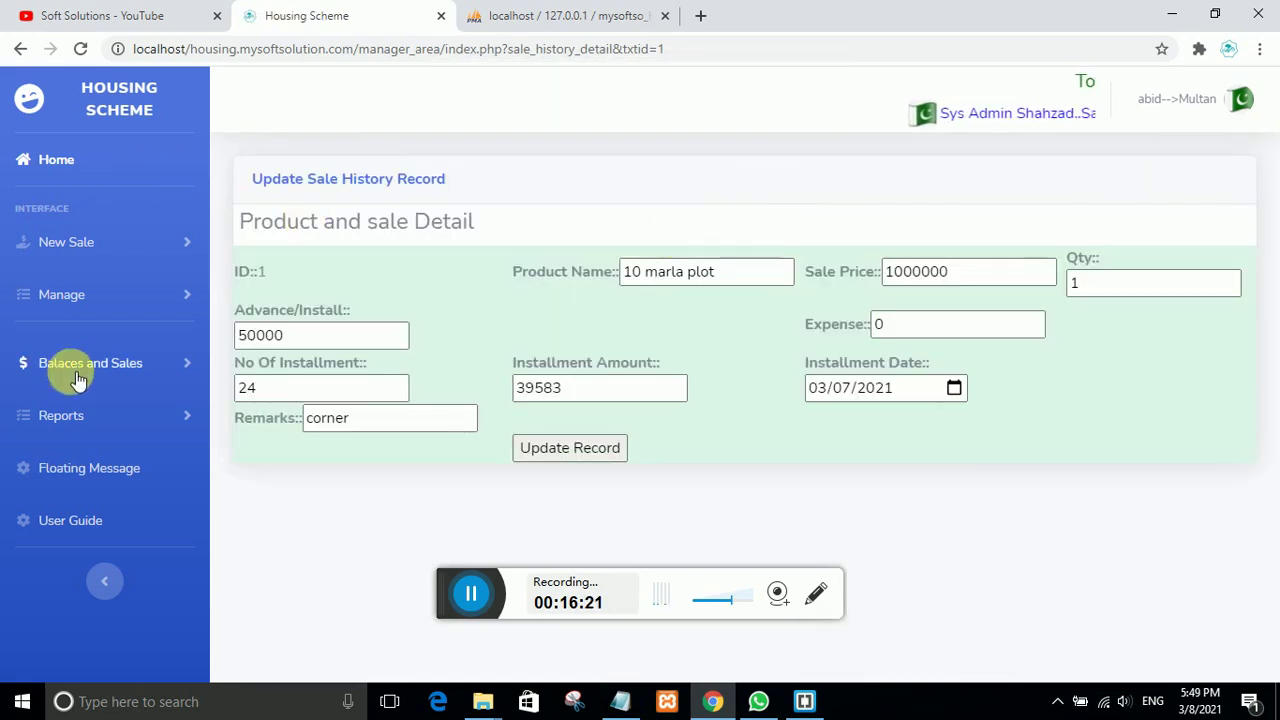
left_click(60, 363)
left_click(107, 452)
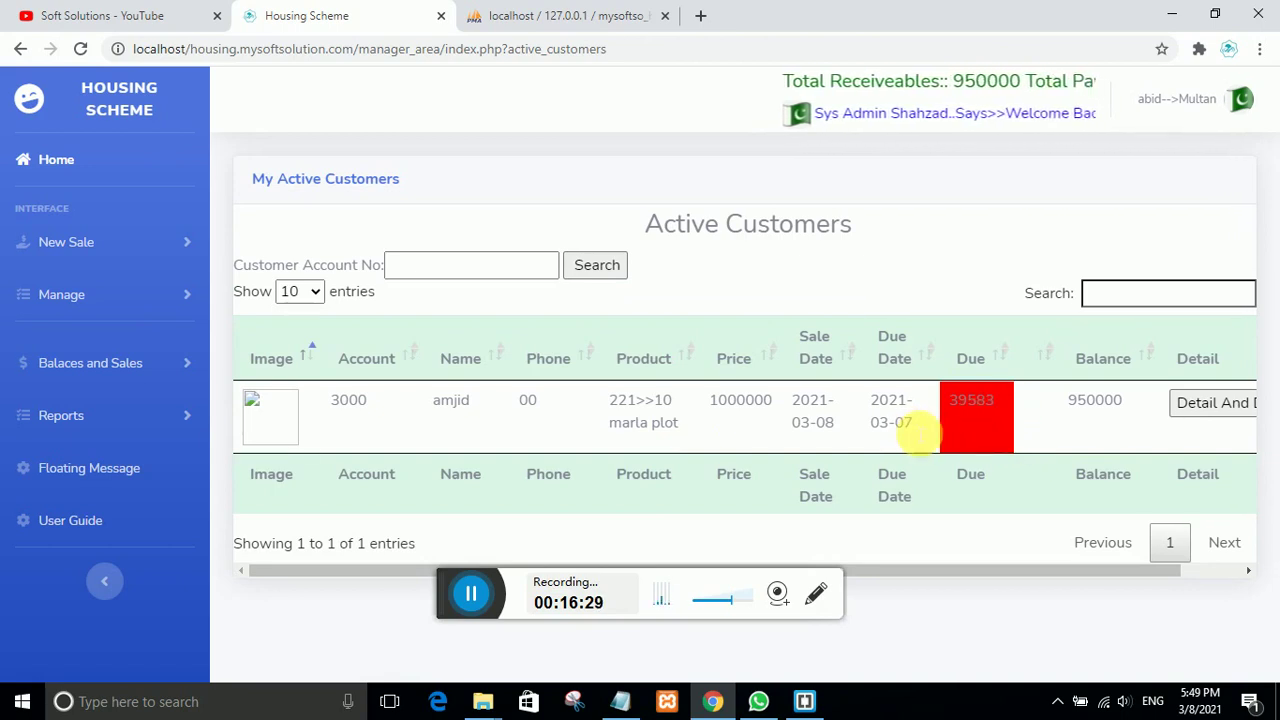
Step: Check account 3000's red due of 39583, then open its Detail And Deposit page
left_click(984, 418)
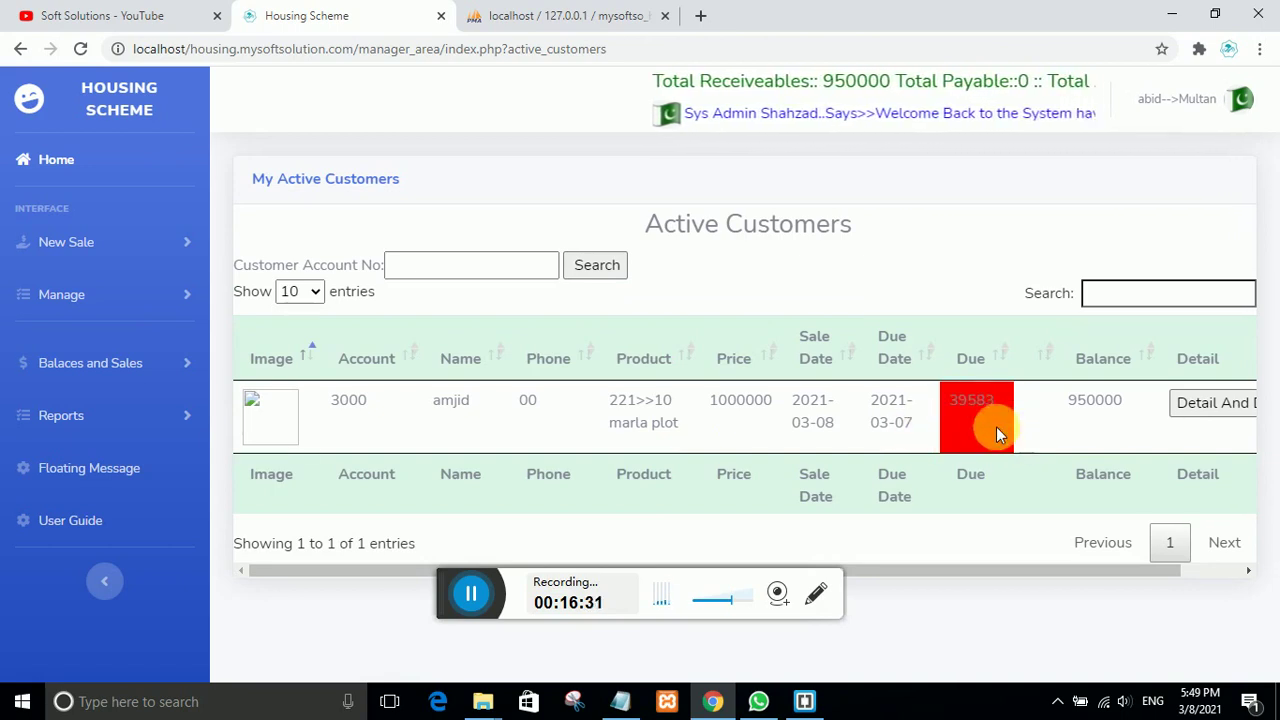
left_click_drag(984, 410, 947, 400)
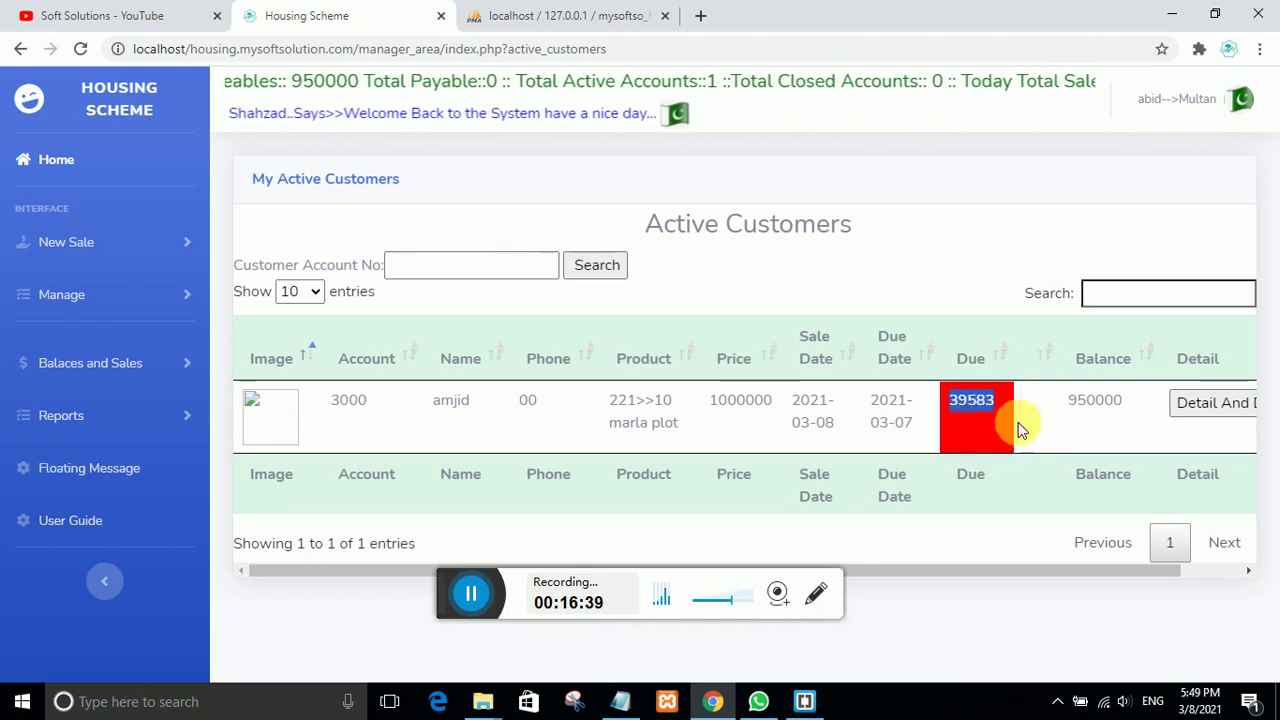
left_click(1196, 403)
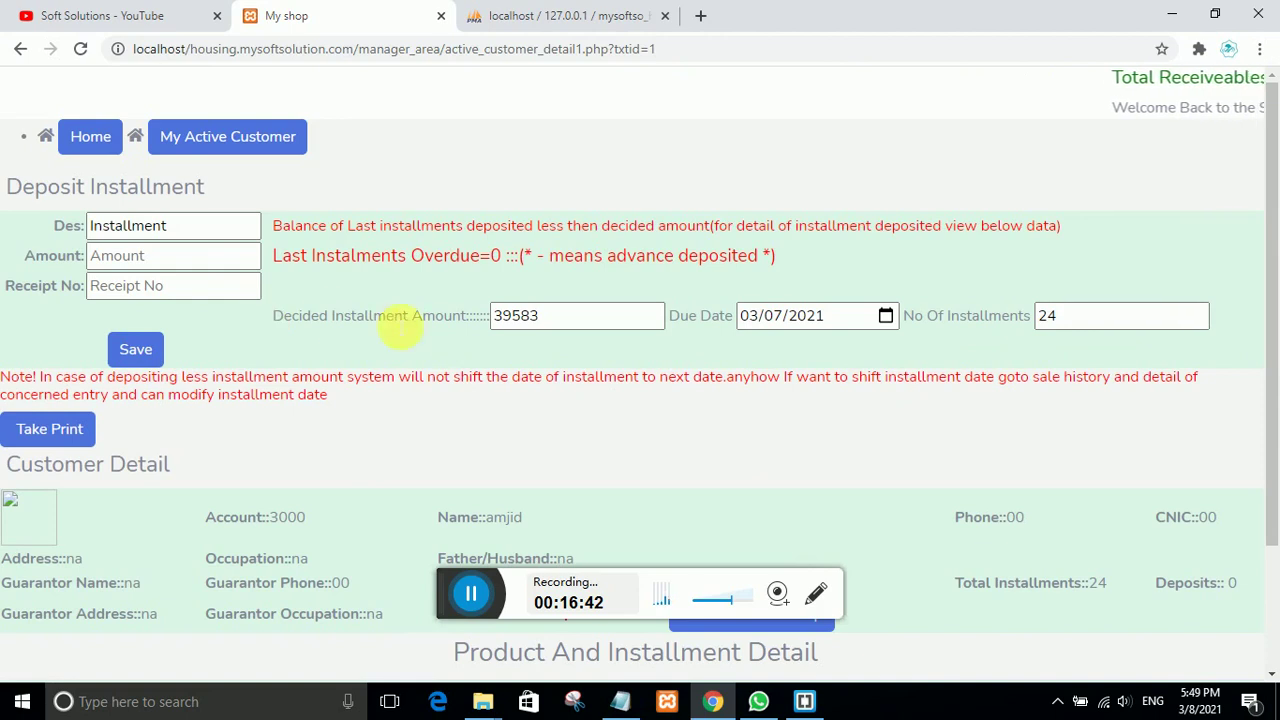
Step: Deposit a 40000 installment with its receipt number and confirm the success messages
left_click(113, 255)
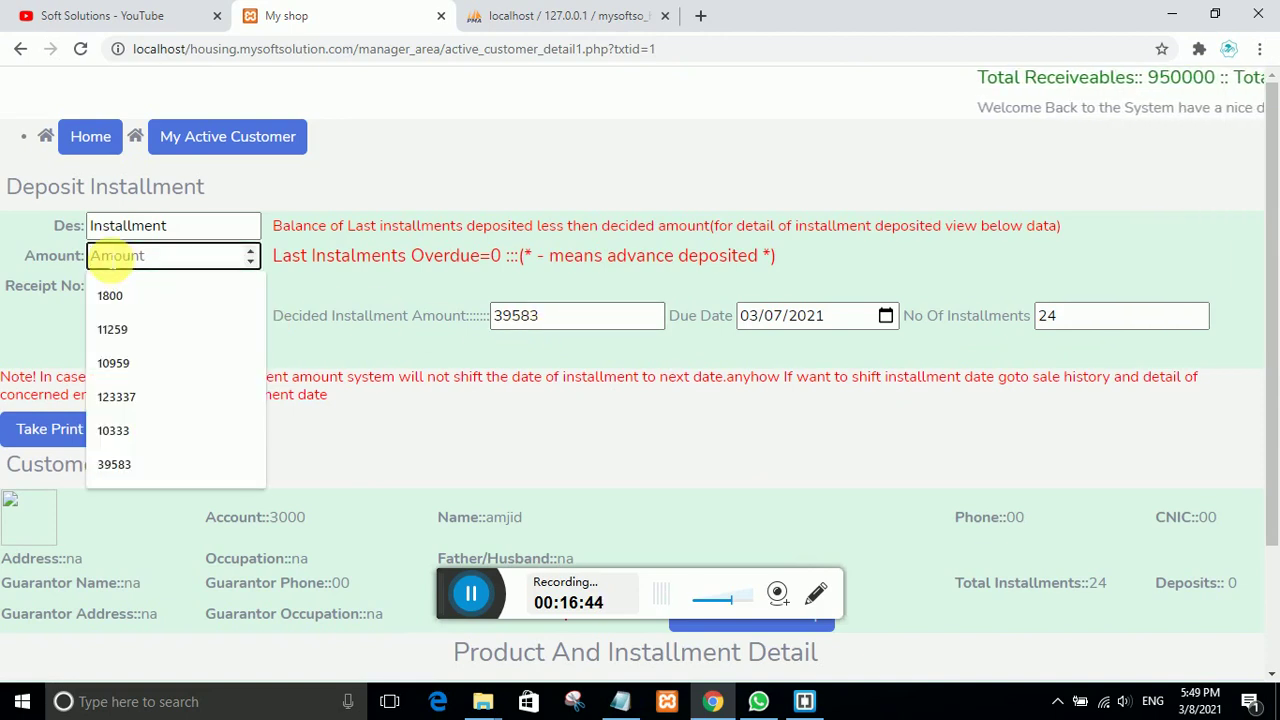
type("4")
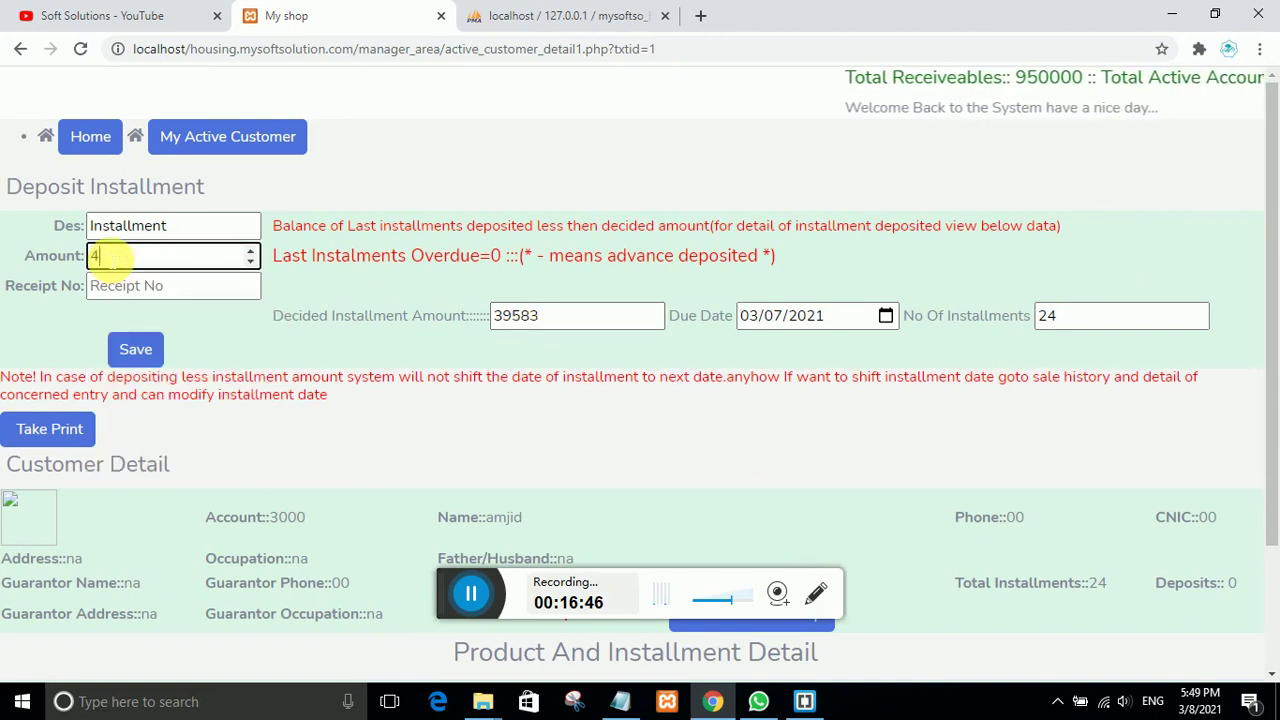
type("0000")
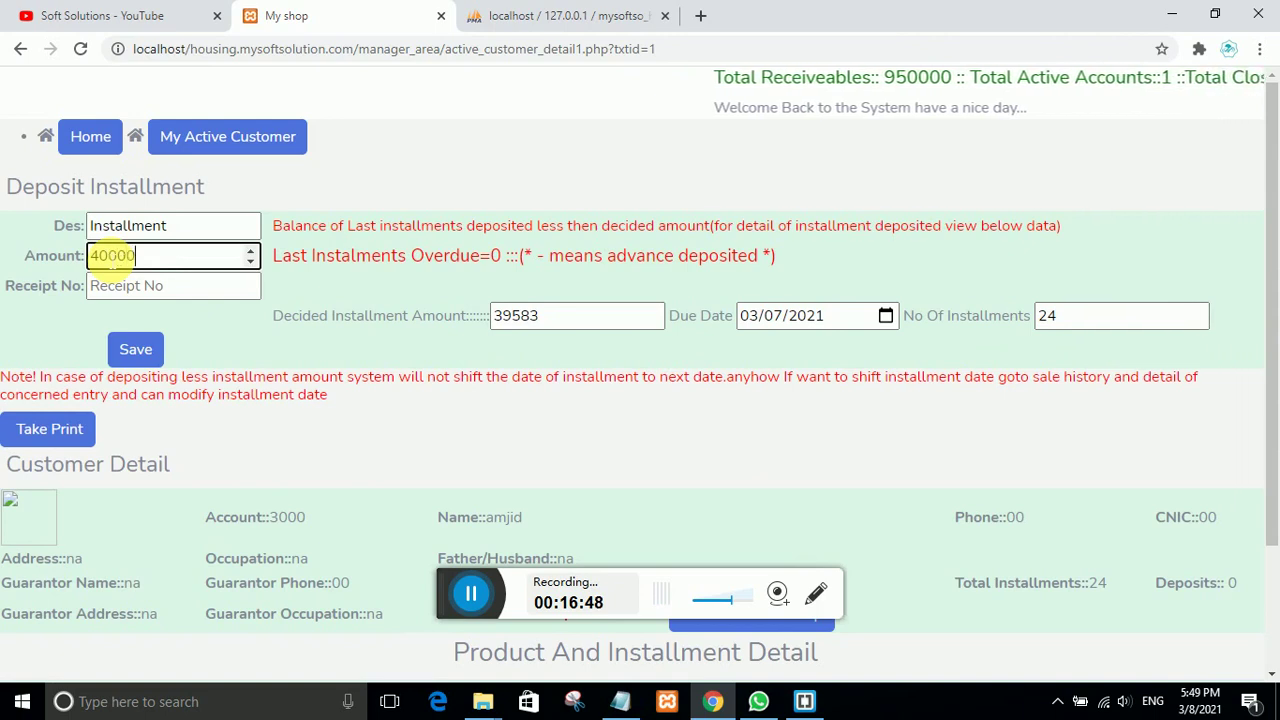
left_click(128, 287)
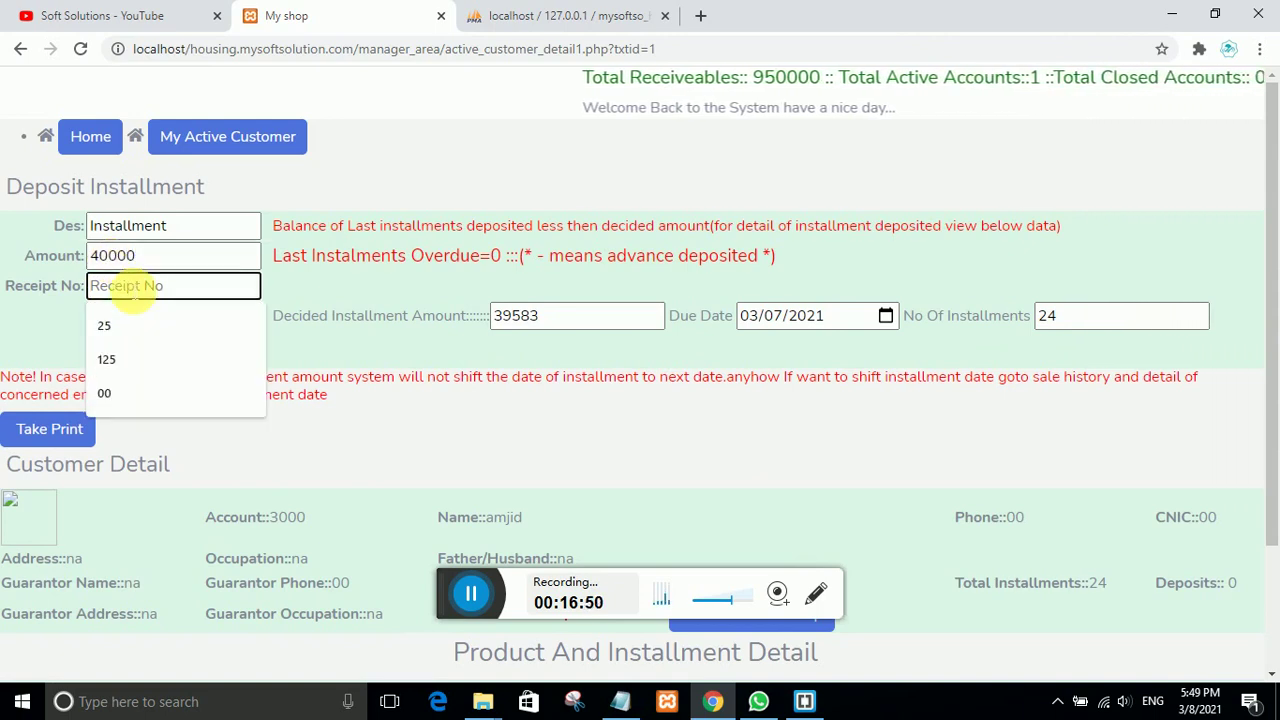
type("25")
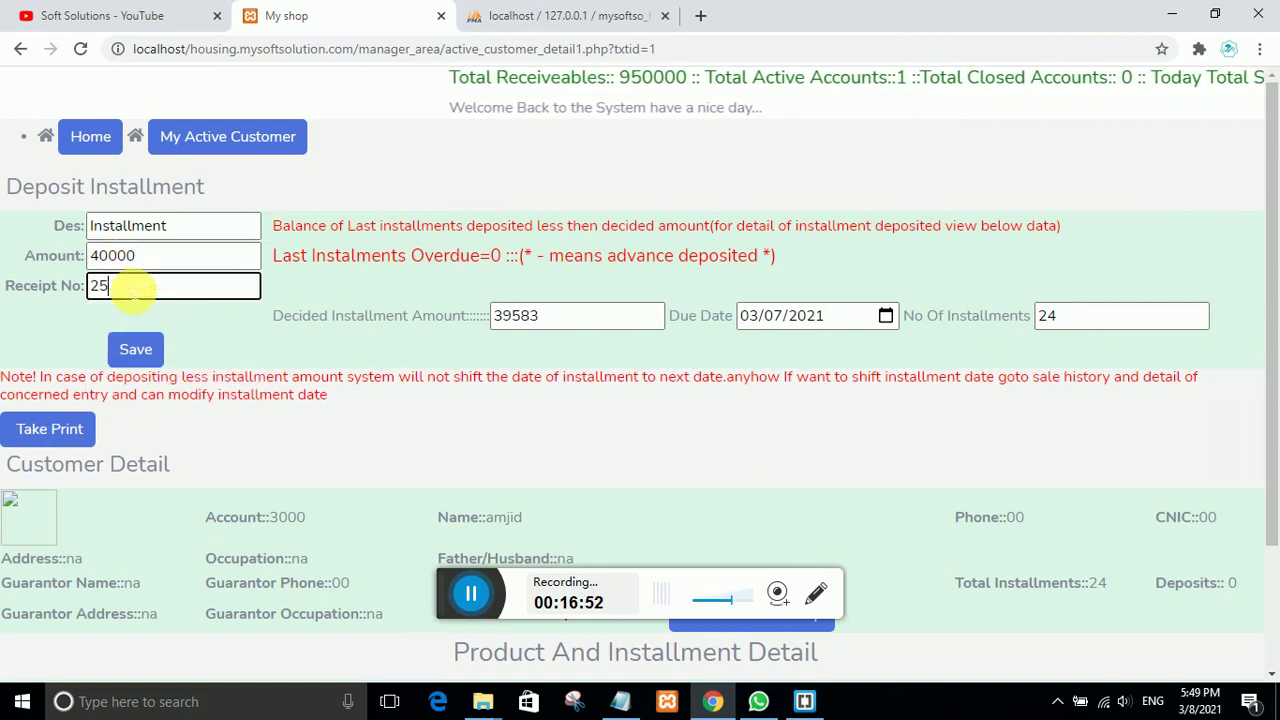
type("365")
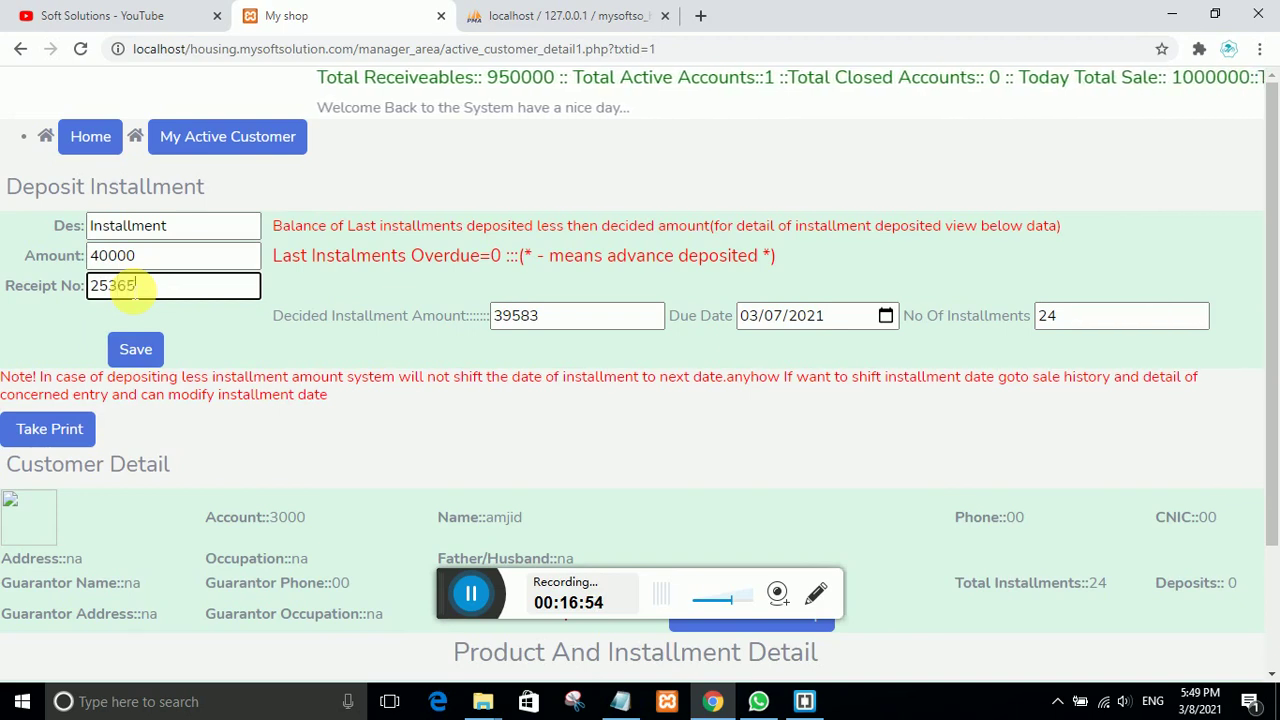
left_click(135, 349)
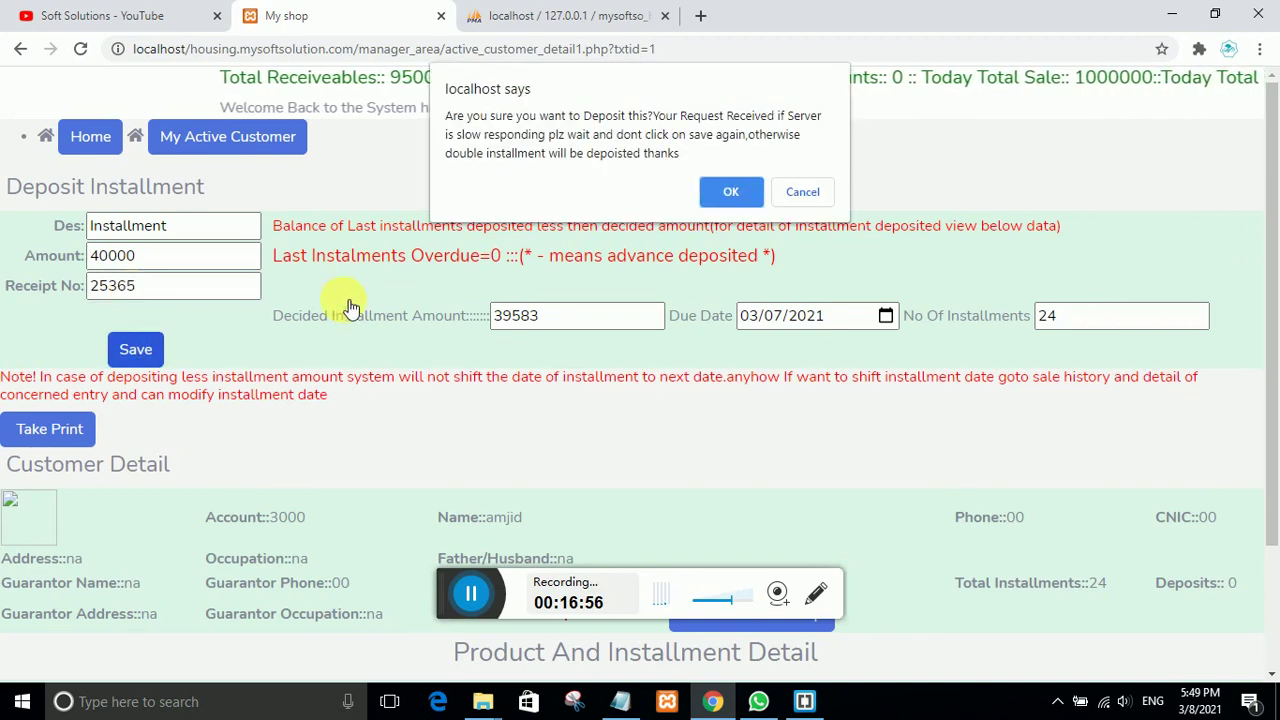
left_click(724, 191)
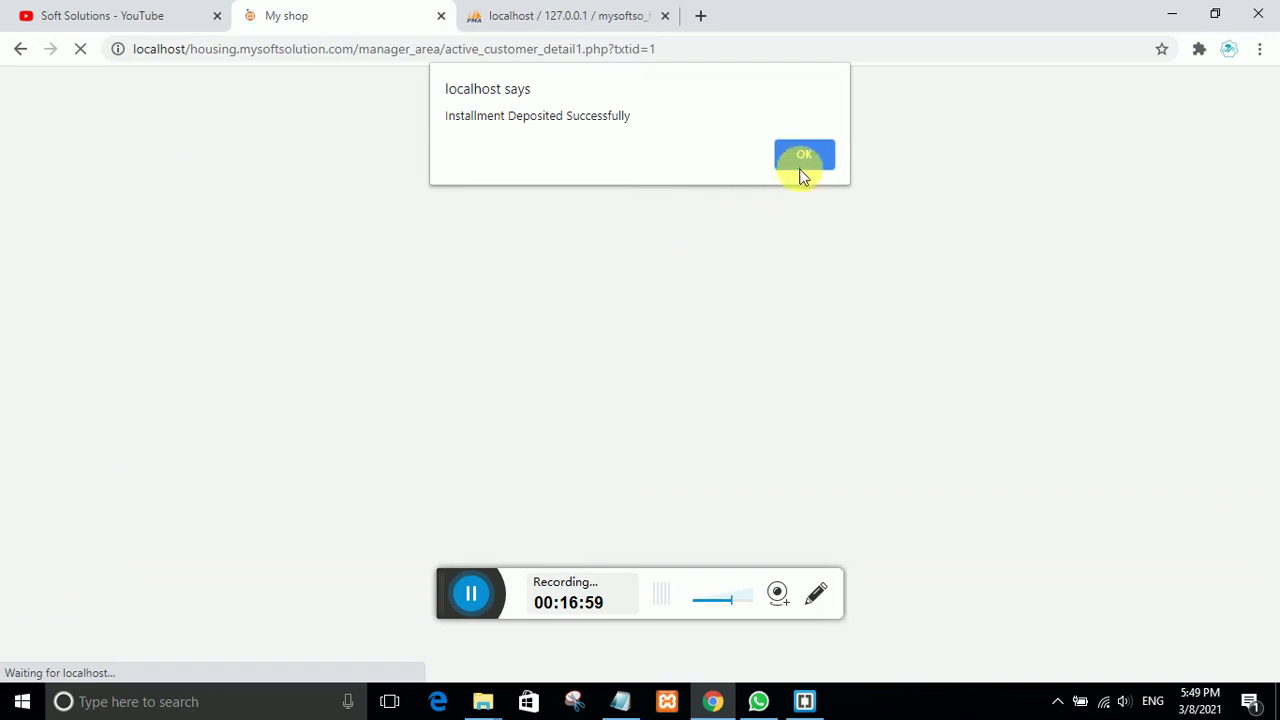
left_click(795, 152)
Step: Review the updated deposit page, then go back to My Active Customer list
scroll(530, 360, "down", 3)
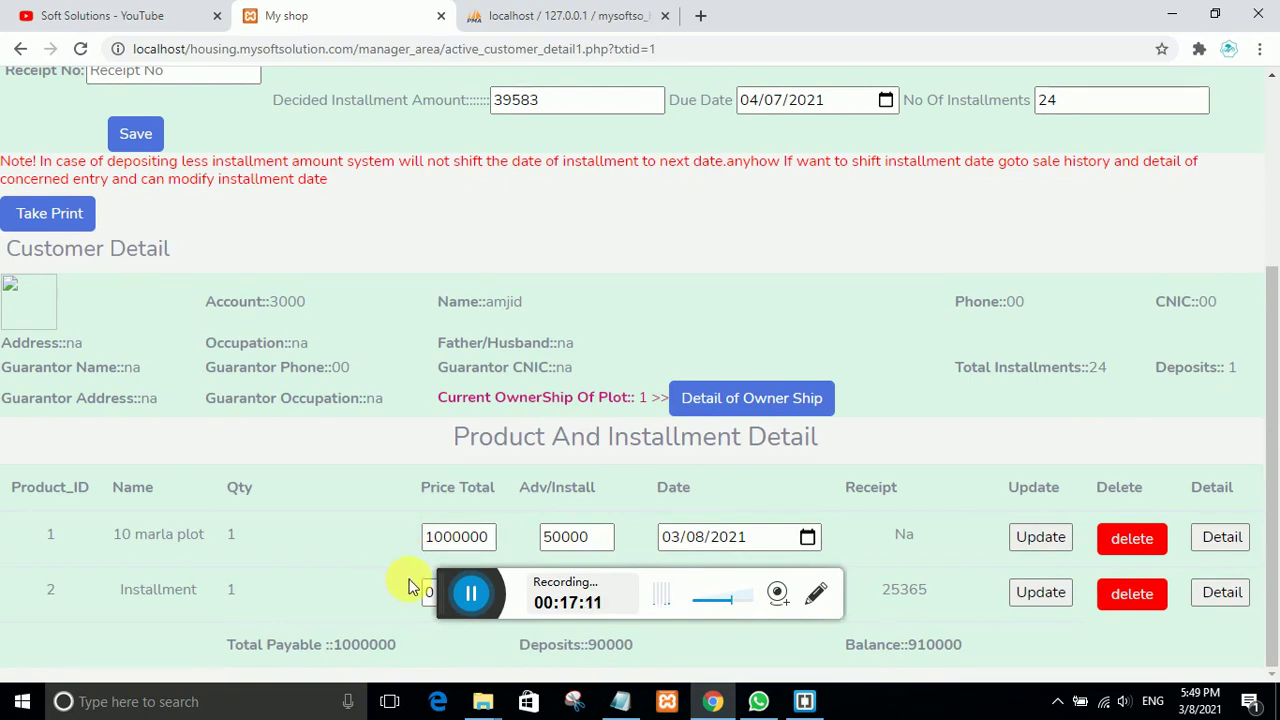
scroll(409, 587, "up", 5)
scroll(409, 587, "down", 2)
scroll(334, 487, "up", 2)
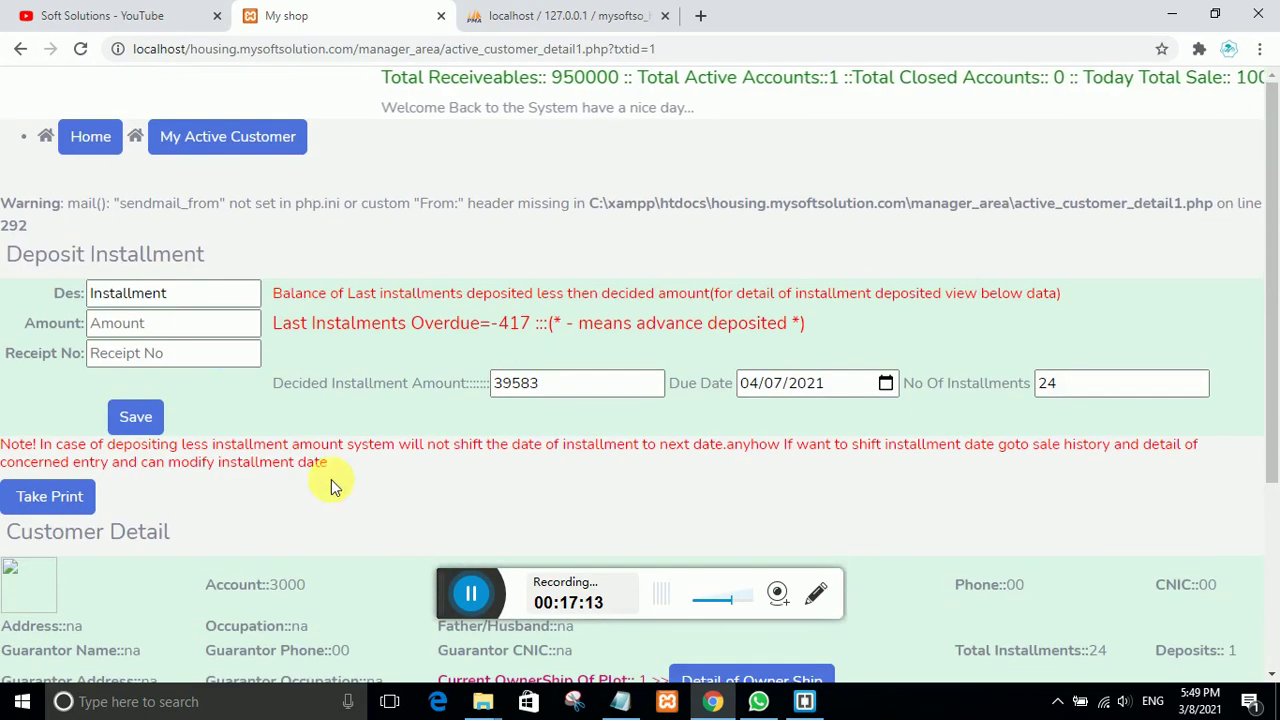
left_click(225, 140)
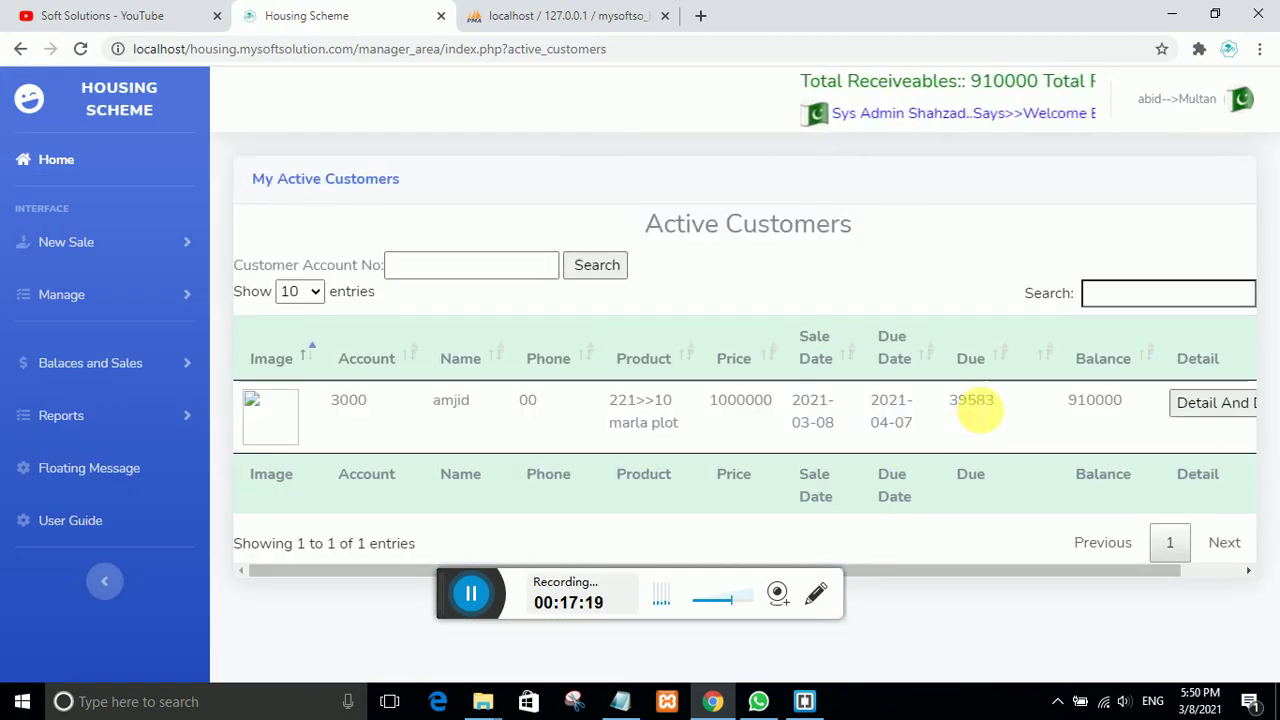
Step: Point out next due date 2021-04-07, balance 910000 and due 39583, then open account 3000's details
left_click_drag(912, 425, 886, 422)
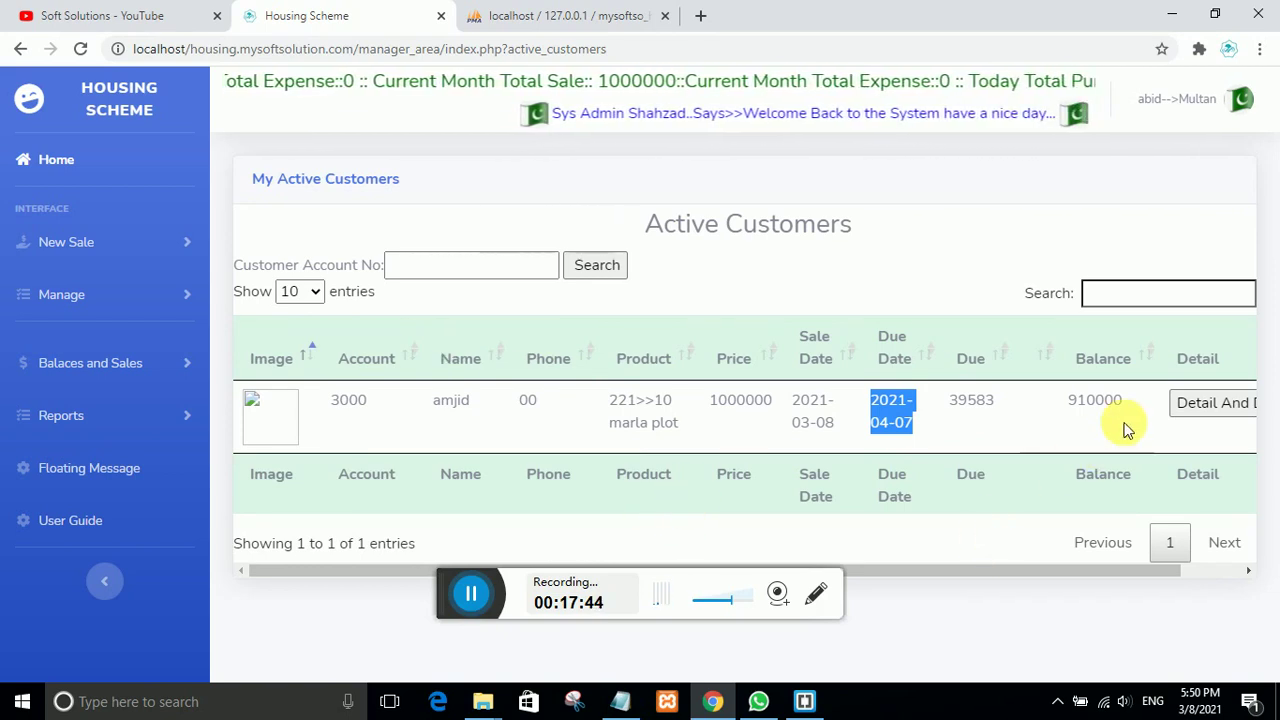
left_click_drag(1123, 401, 1072, 405)
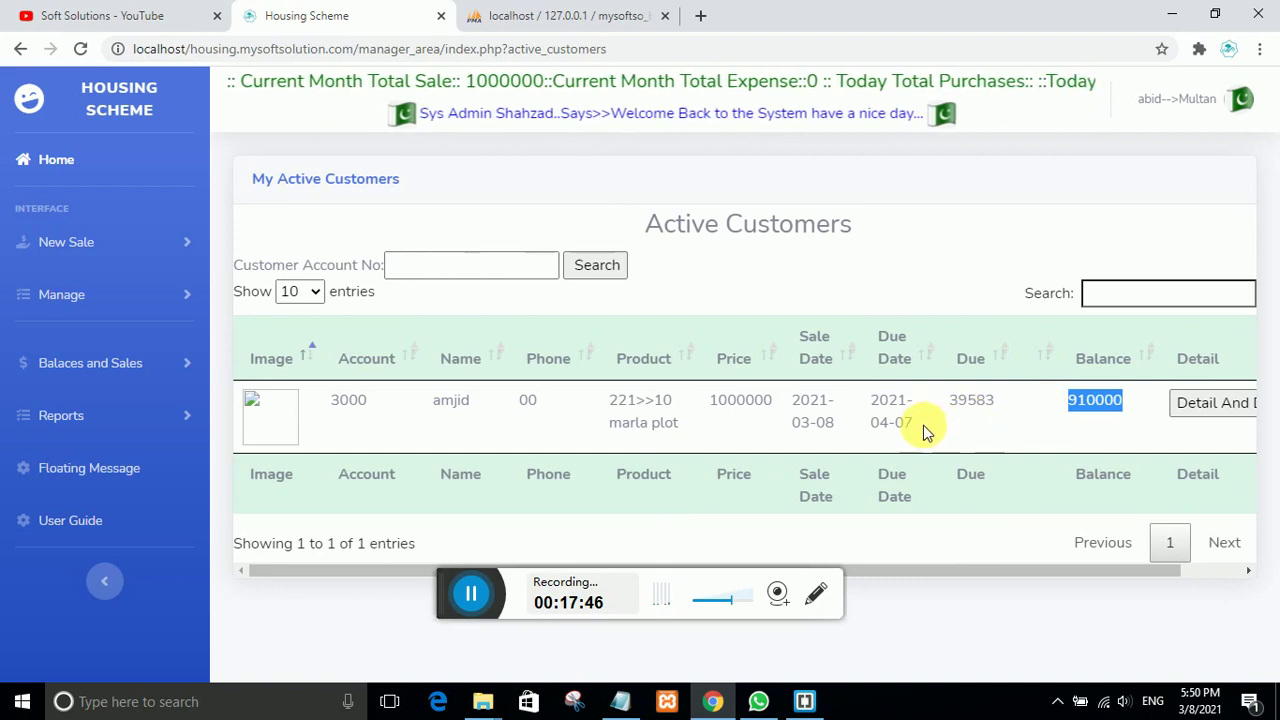
left_click(990, 408)
left_click_drag(990, 408, 946, 405)
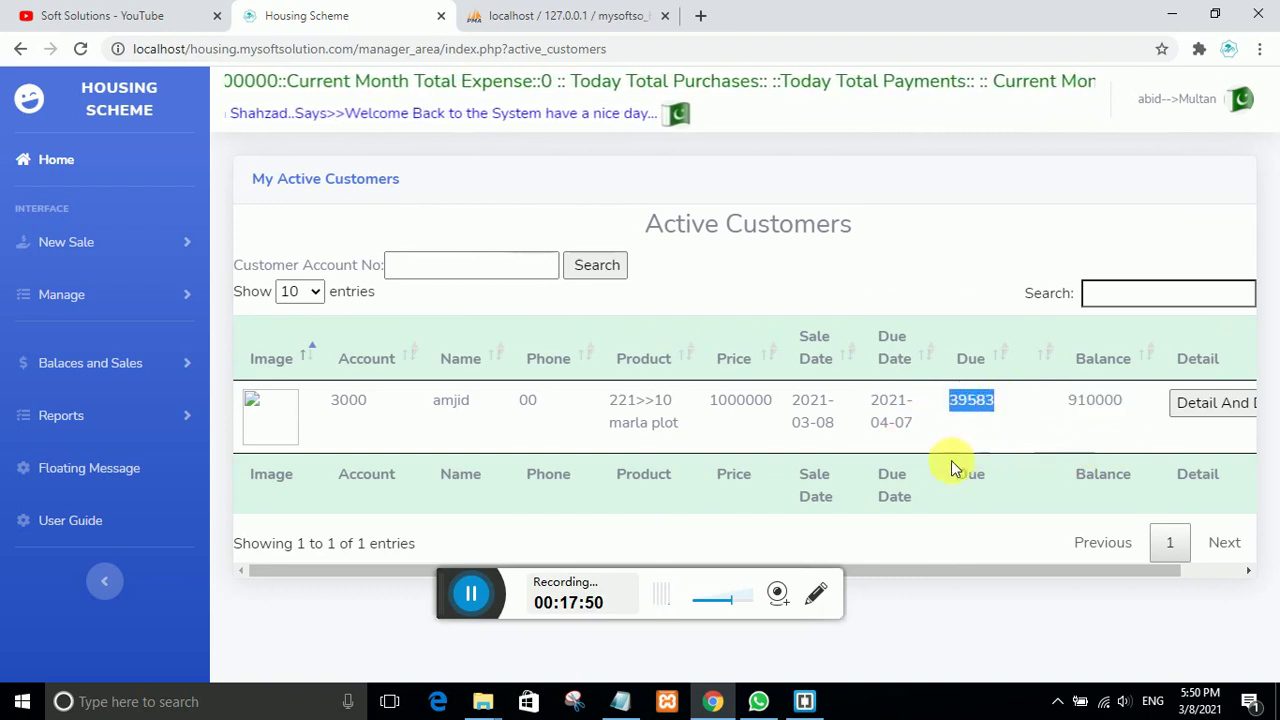
left_click(1210, 402)
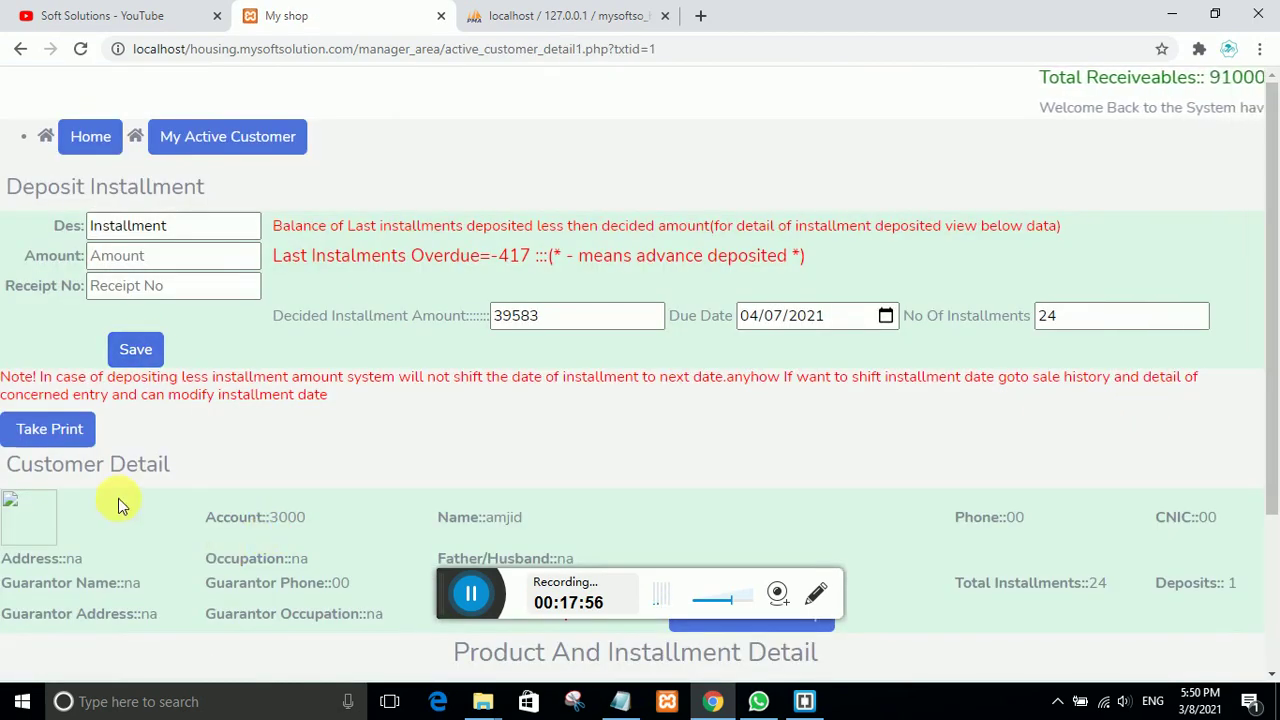
Step: Scroll through the Product And Installment Detail table, then go back to the Home dashboard
scroll(120, 503, "down", 3)
scroll(122, 505, "up", 3)
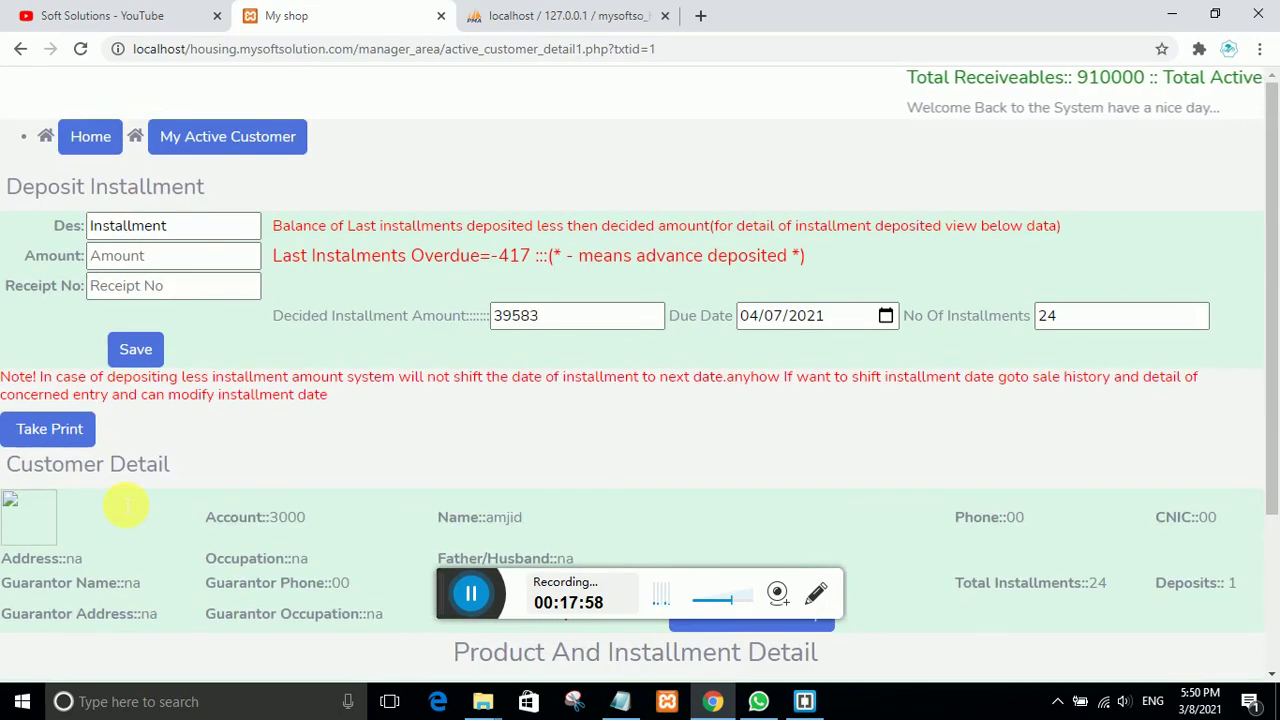
scroll(122, 505, "down", 3)
scroll(118, 497, "up", 2)
scroll(118, 497, "down", 2)
scroll(118, 497, "up", 2)
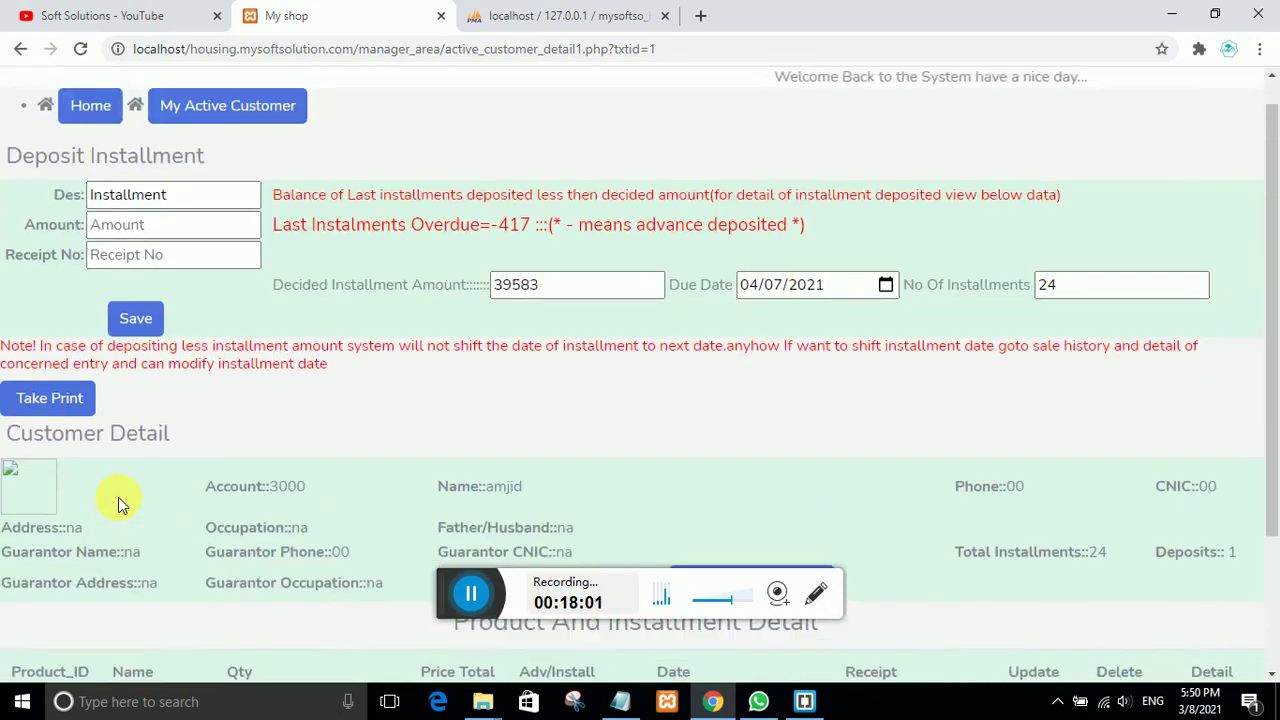
scroll(120, 500, "down", 1)
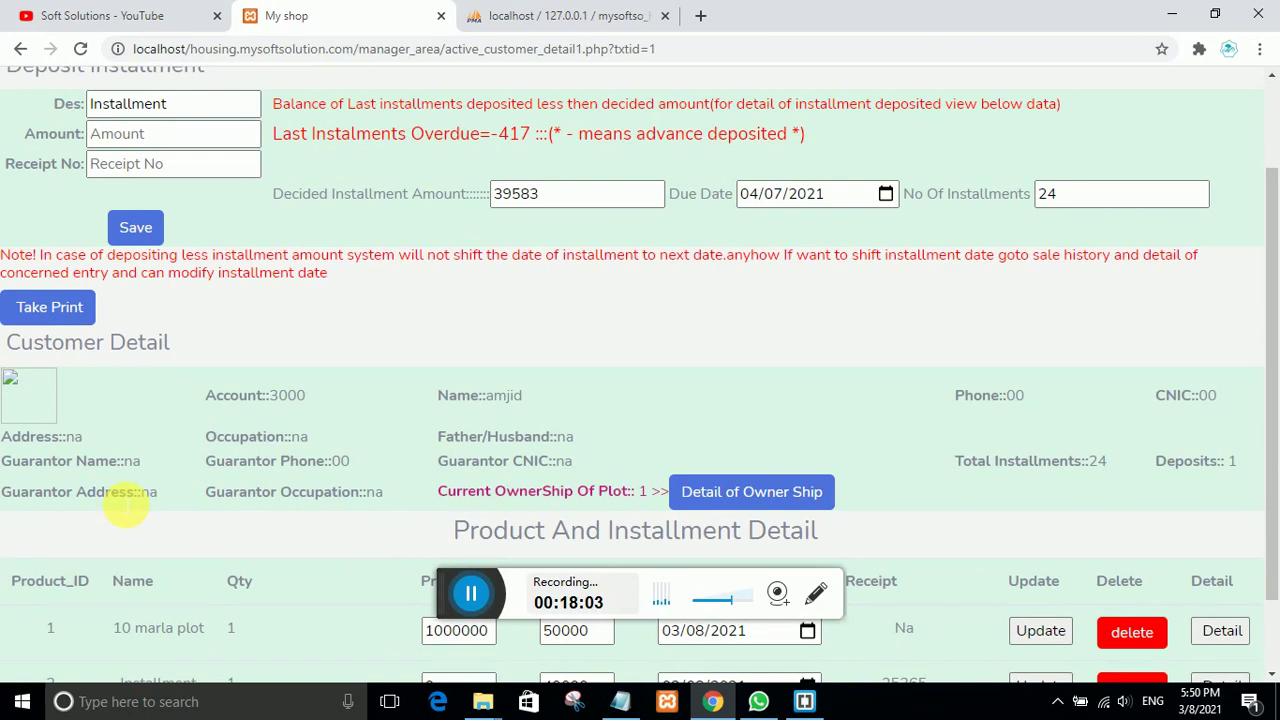
scroll(125, 508, "down", 1)
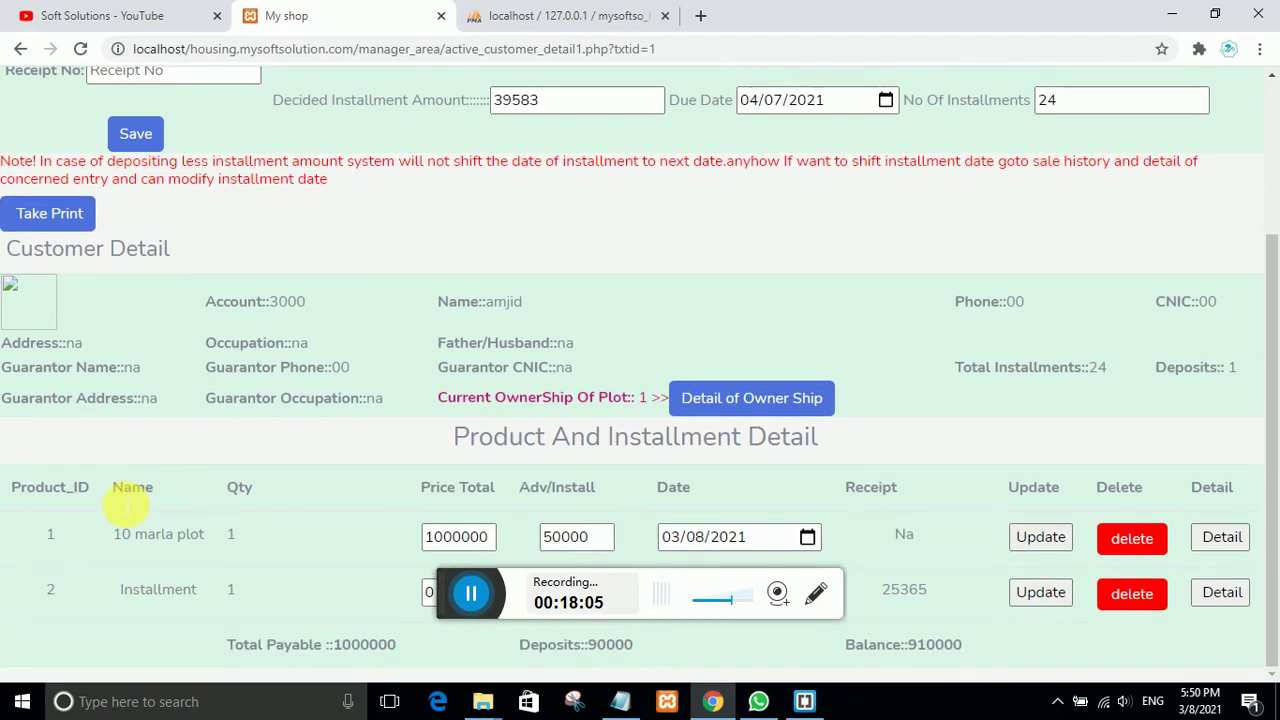
scroll(229, 528, "up", 1)
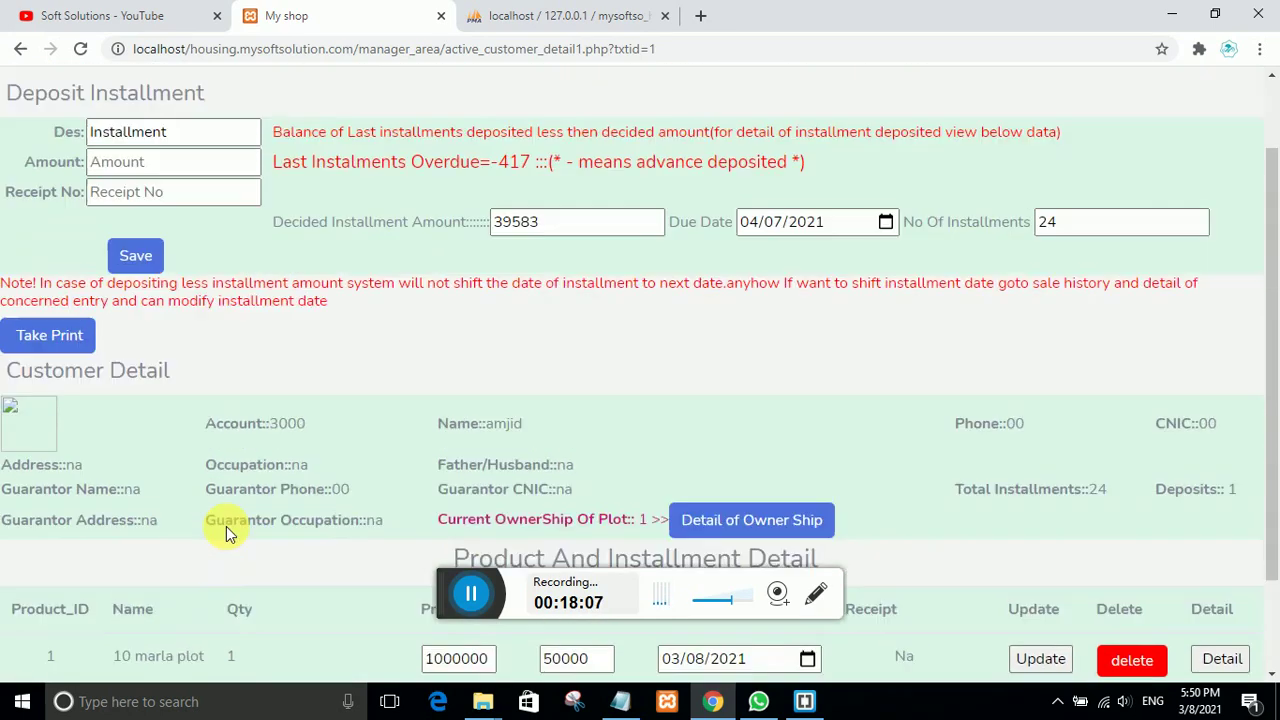
scroll(229, 528, "down", 1)
scroll(229, 528, "up", 1)
scroll(226, 532, "down", 1)
scroll(226, 532, "down", 1)
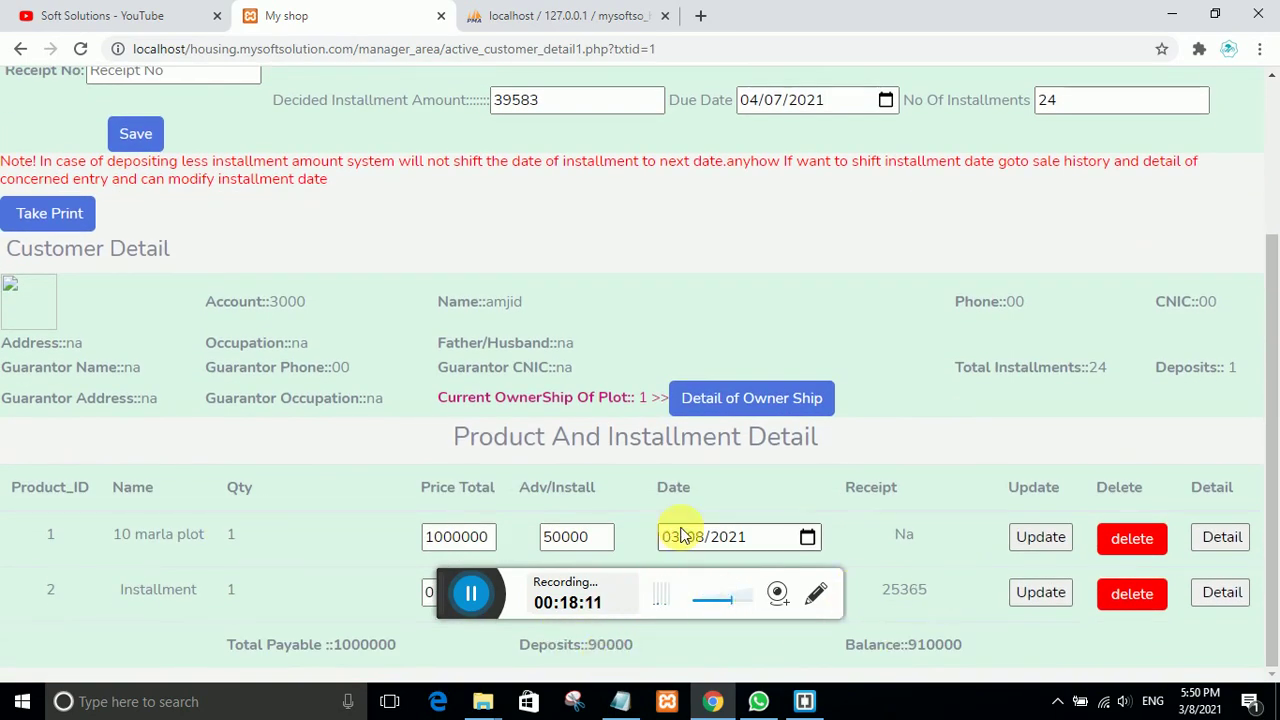
scroll(682, 537, "up", 2)
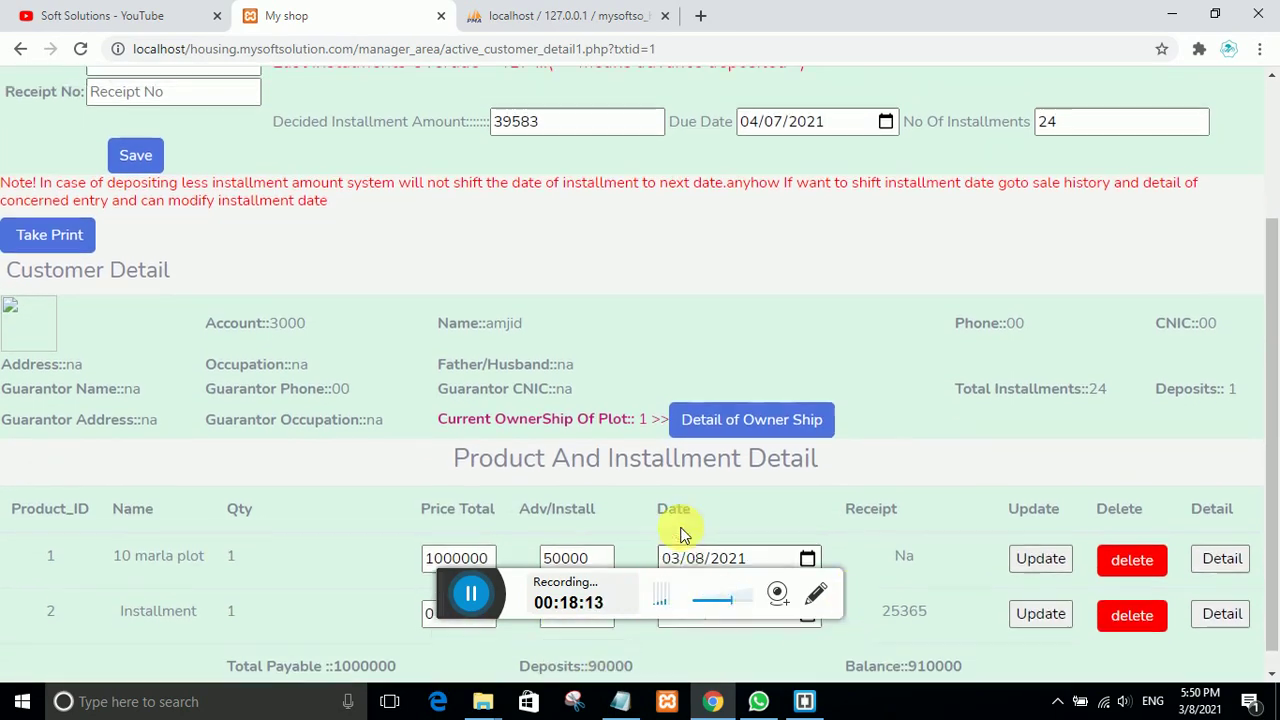
scroll(330, 310, "up", 3)
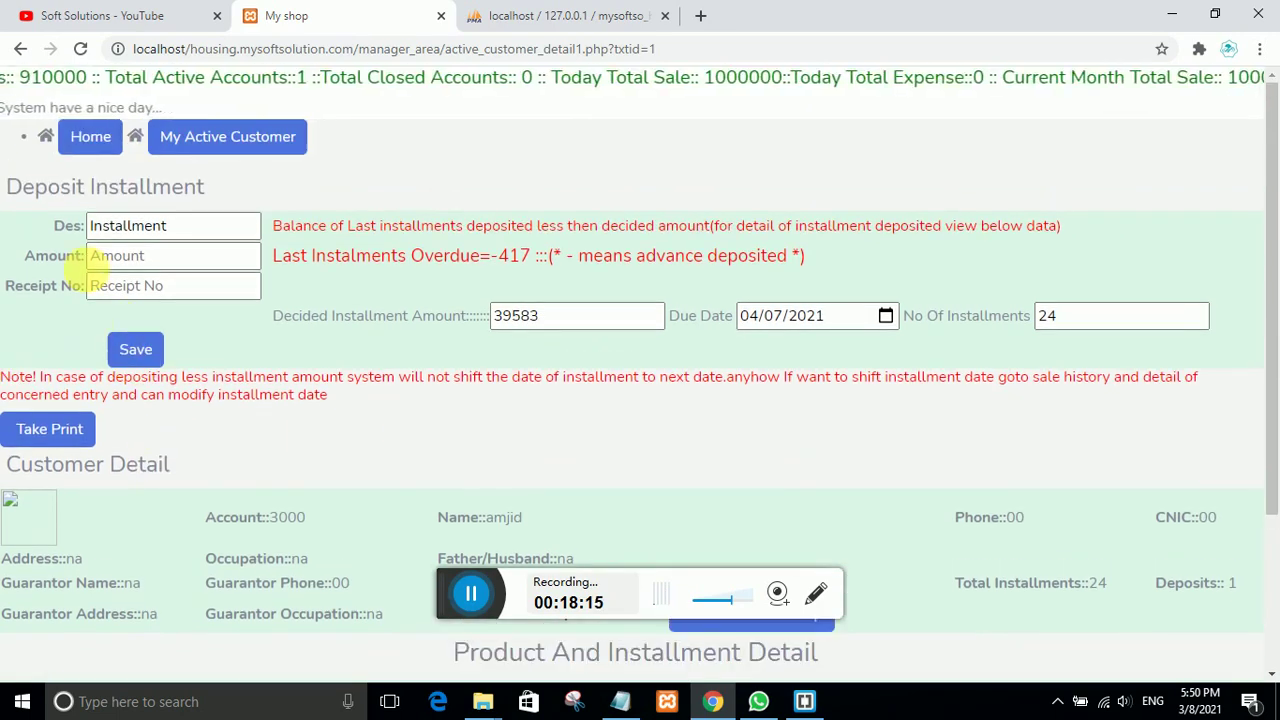
left_click(92, 138)
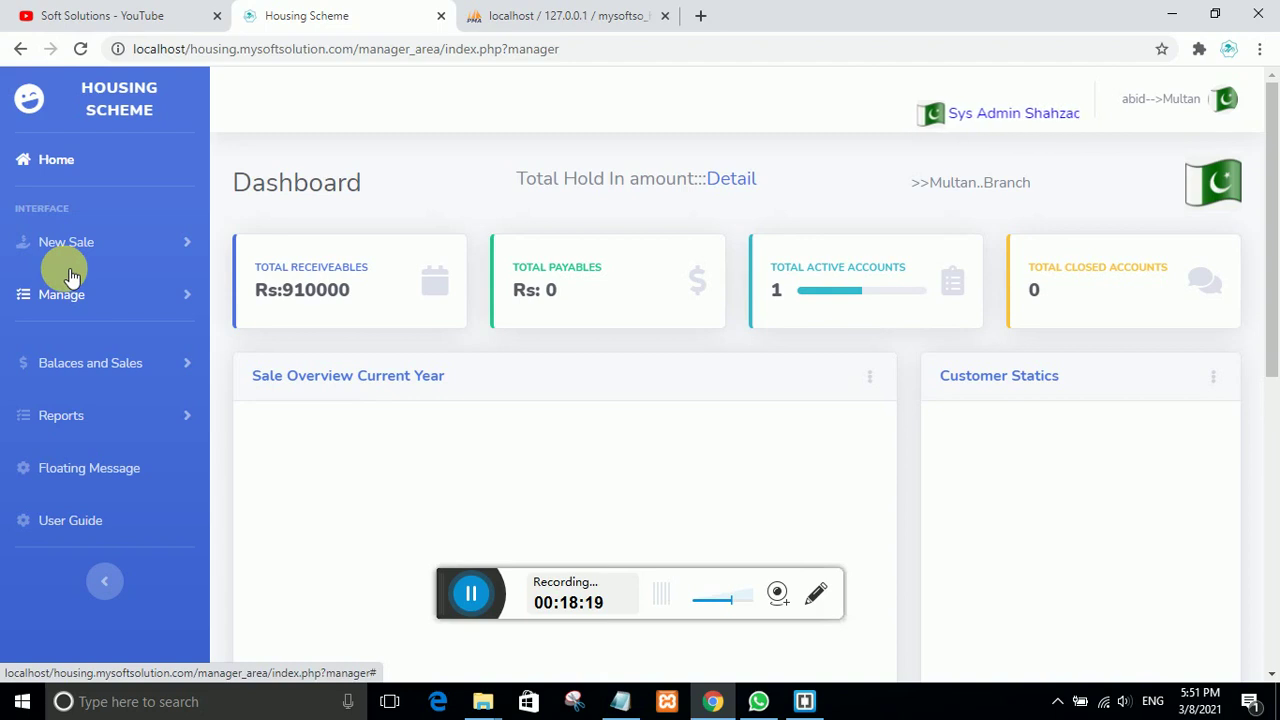
Step: View the Active Customers list and highlight the 910000 balance
left_click(103, 366)
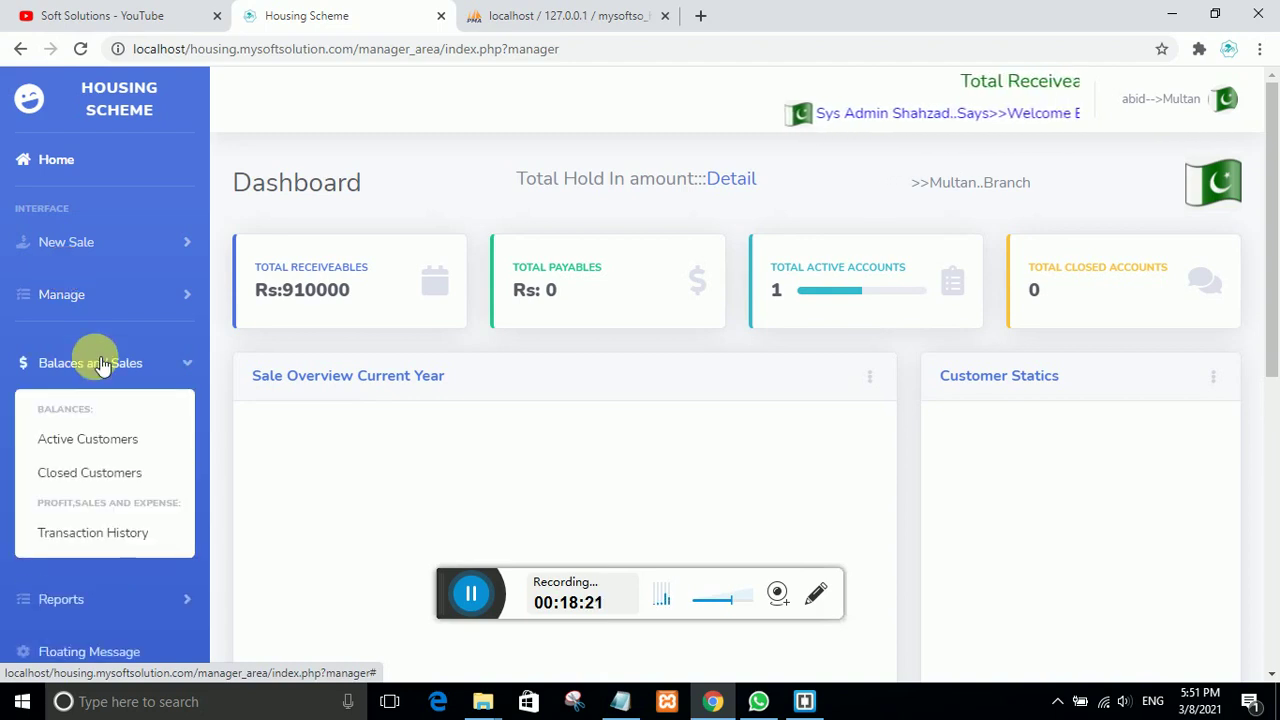
left_click(100, 441)
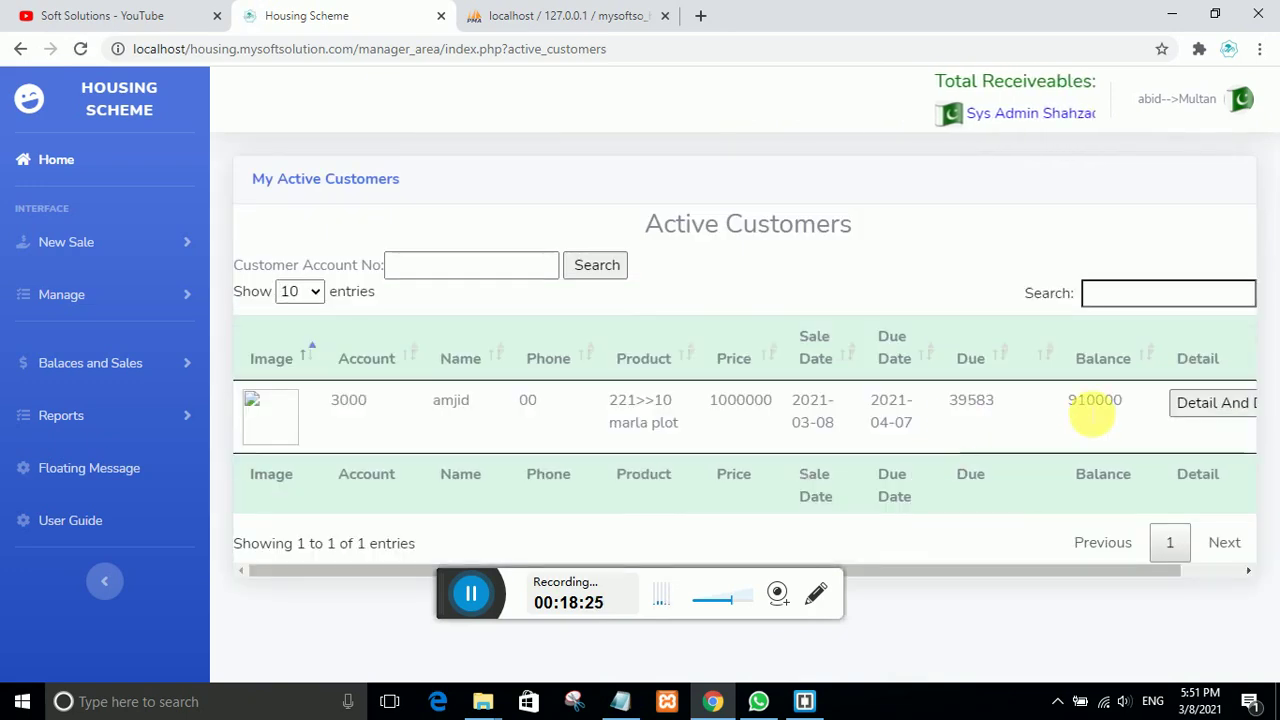
left_click_drag(1124, 404, 1062, 405)
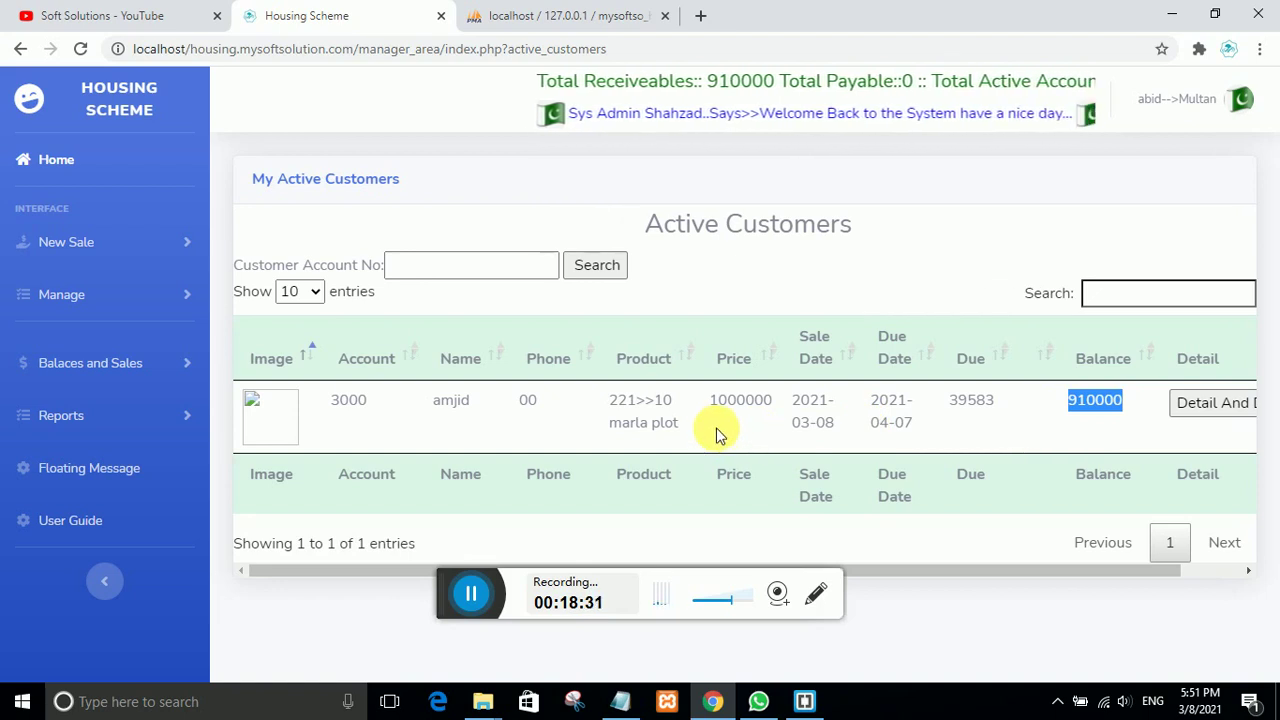
Step: Review the Closed Customers list, then bring up Transaction History for the 03/08/2021 sales
left_click(66, 370)
left_click(72, 475)
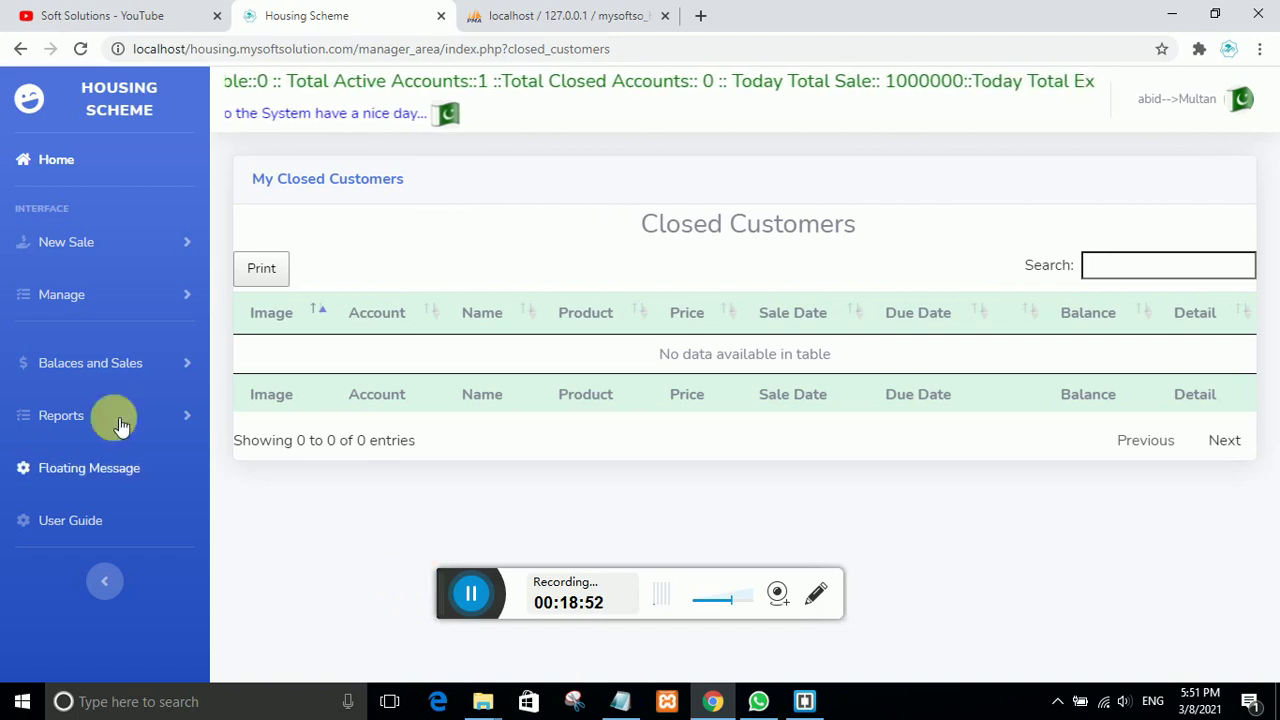
left_click(88, 363)
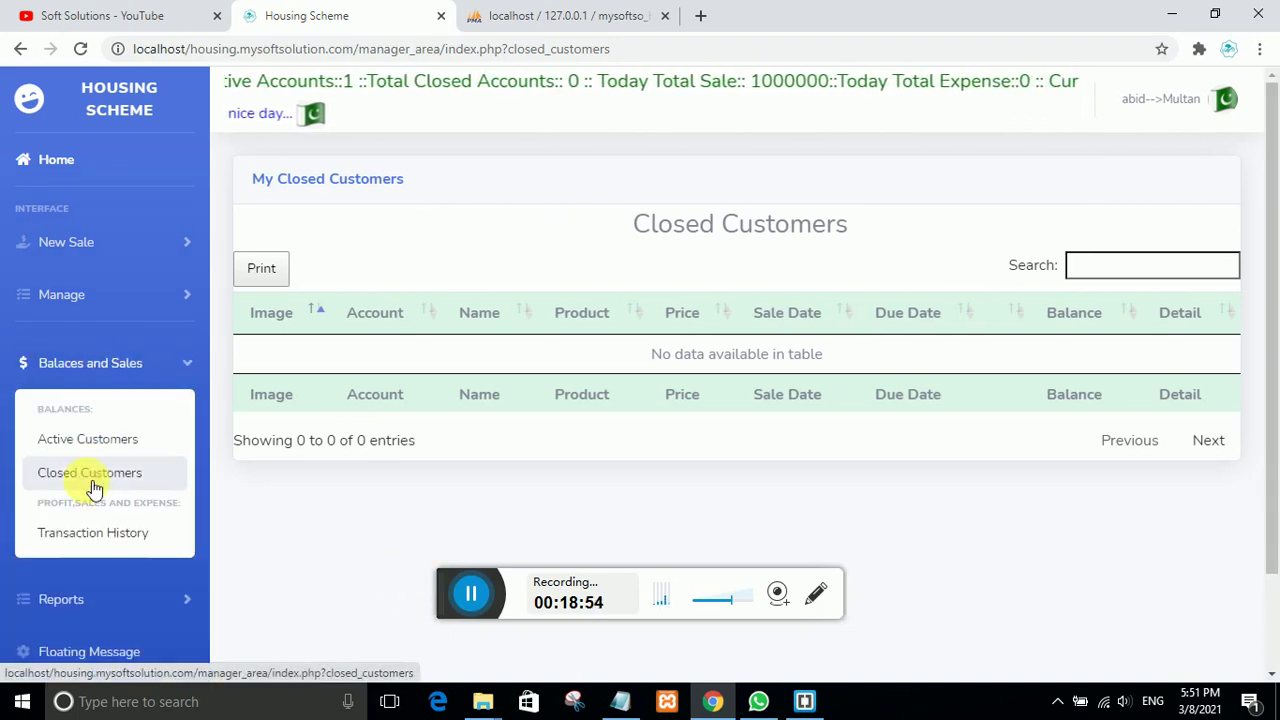
left_click(92, 533)
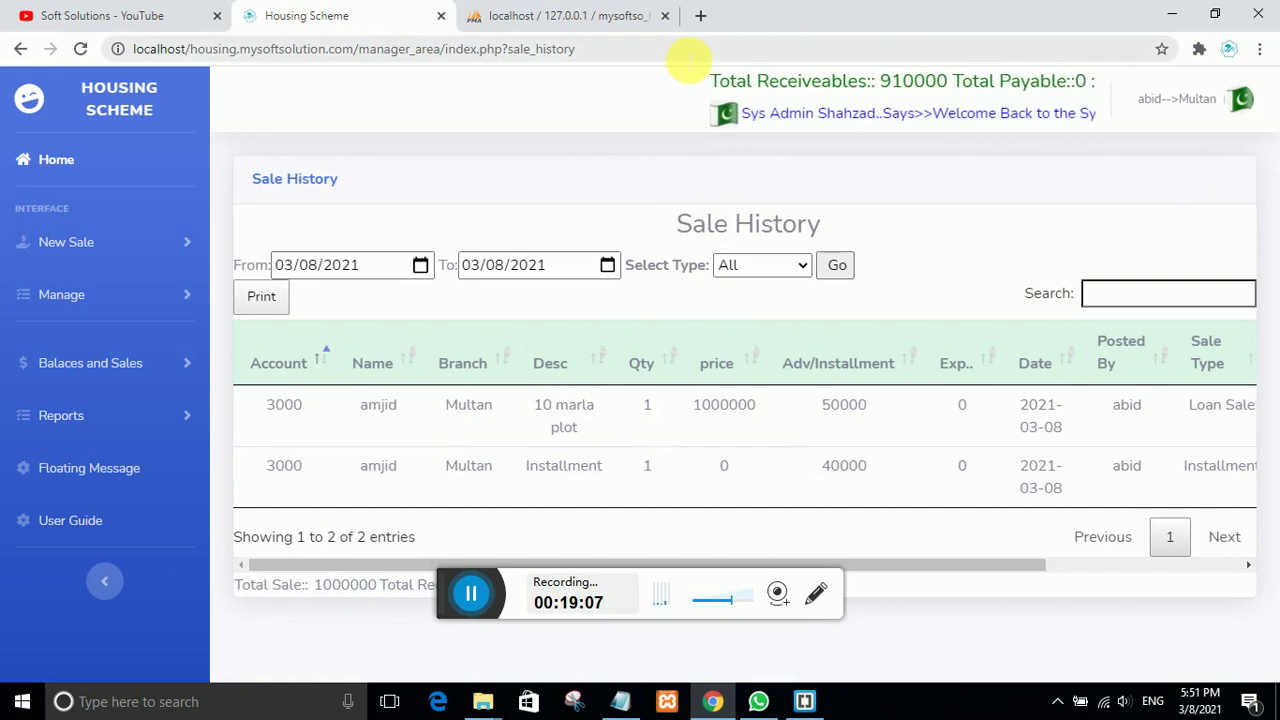
Step: Check the Sale History's Total Sale figure
left_click(700, 55)
double_click(765, 20)
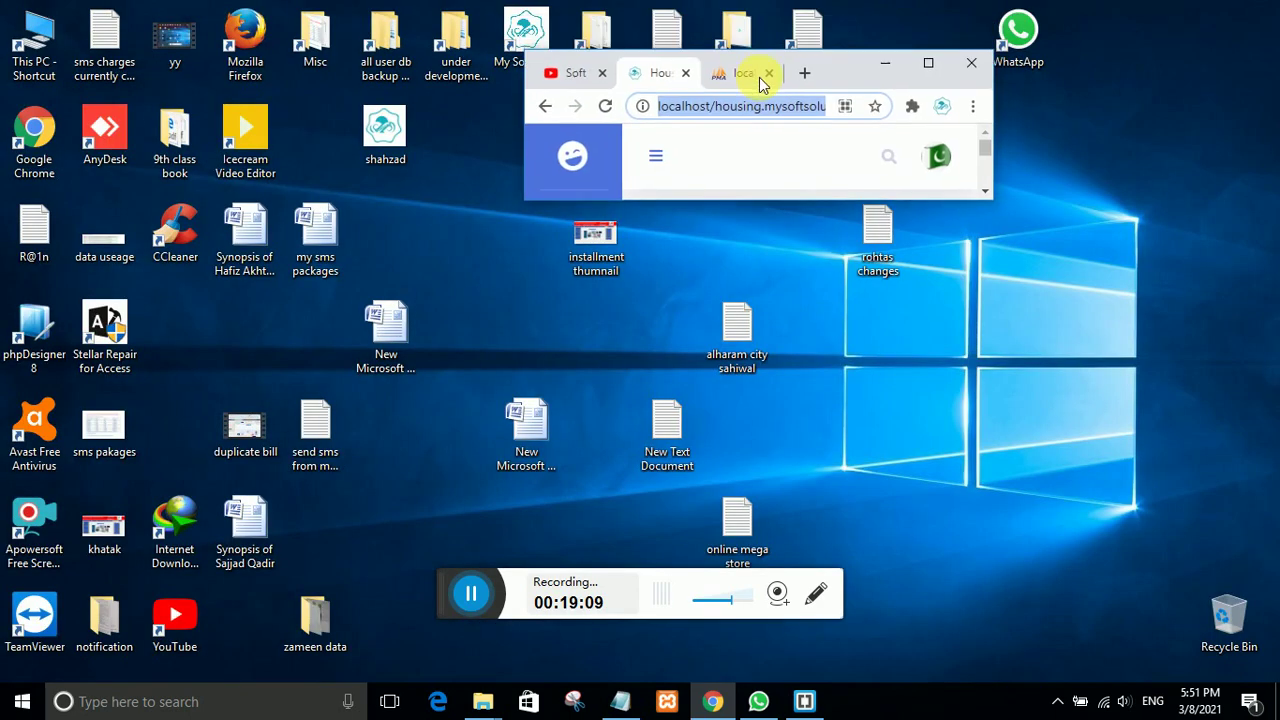
left_click(928, 67)
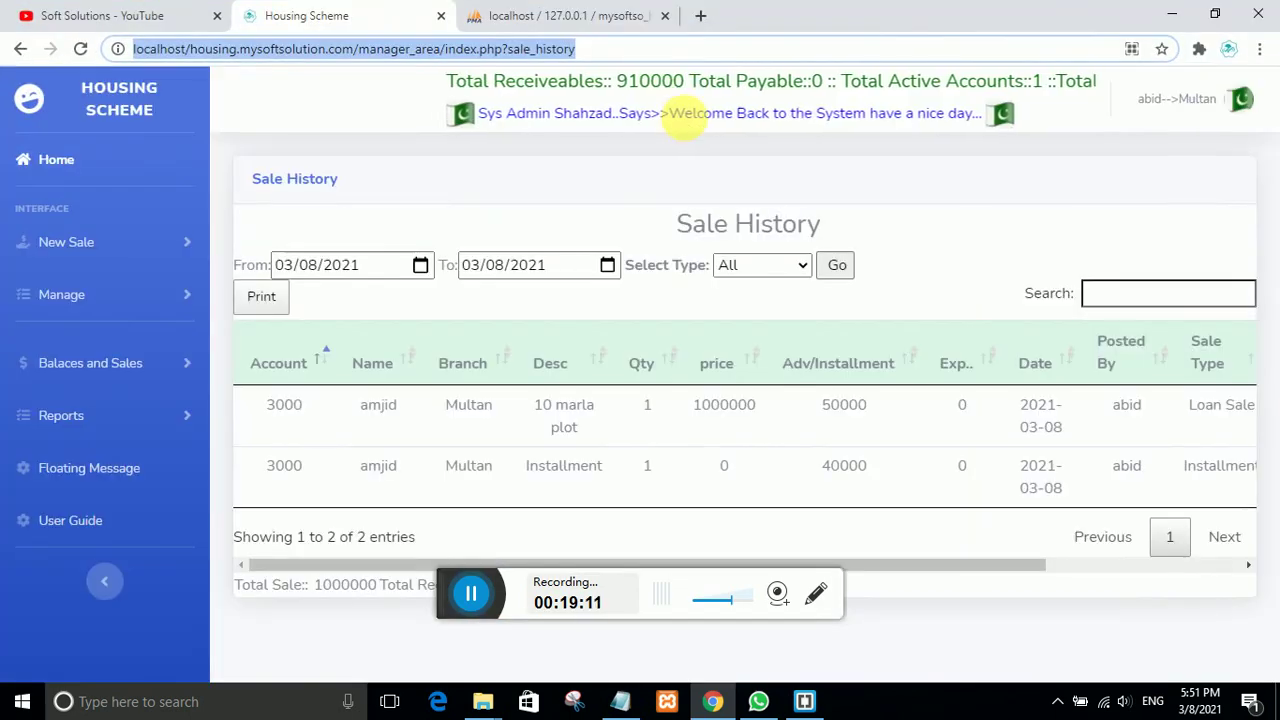
double_click(765, 17)
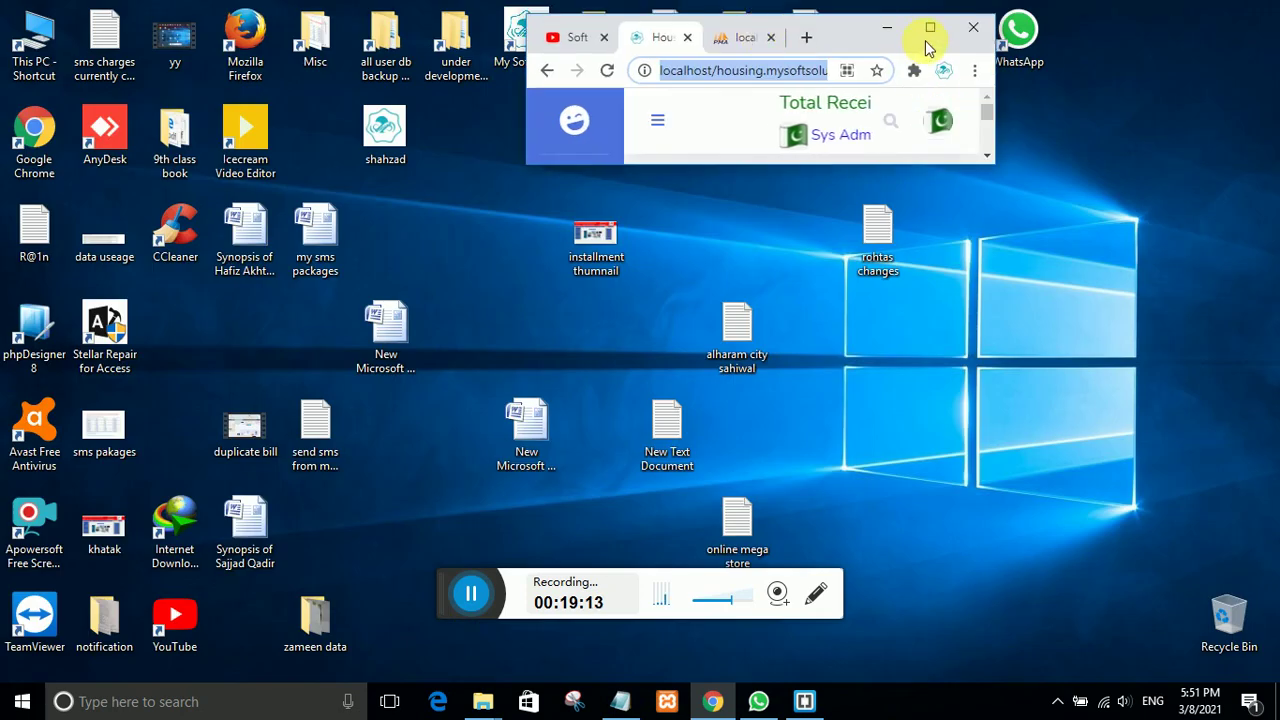
left_click(928, 40)
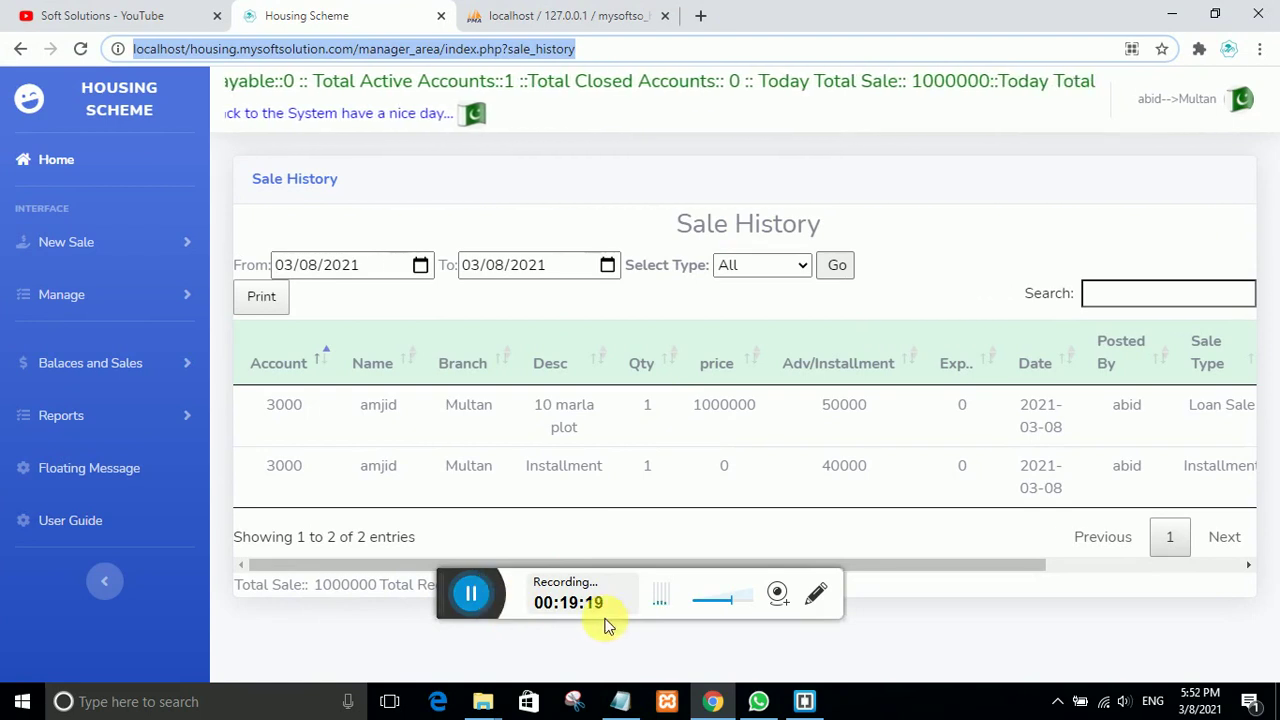
left_click_drag(378, 586, 358, 586)
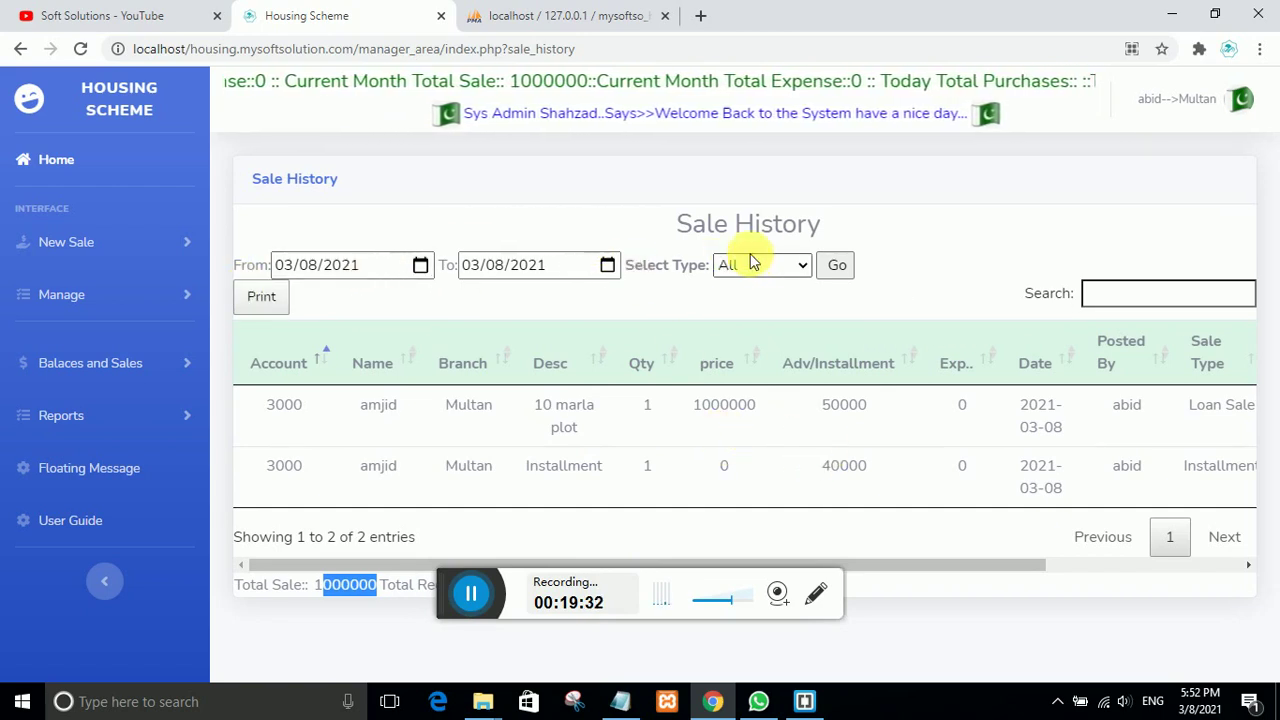
Step: Filter the Sale History to the Loan Sale type and apply it
left_click(800, 267)
left_click(772, 310)
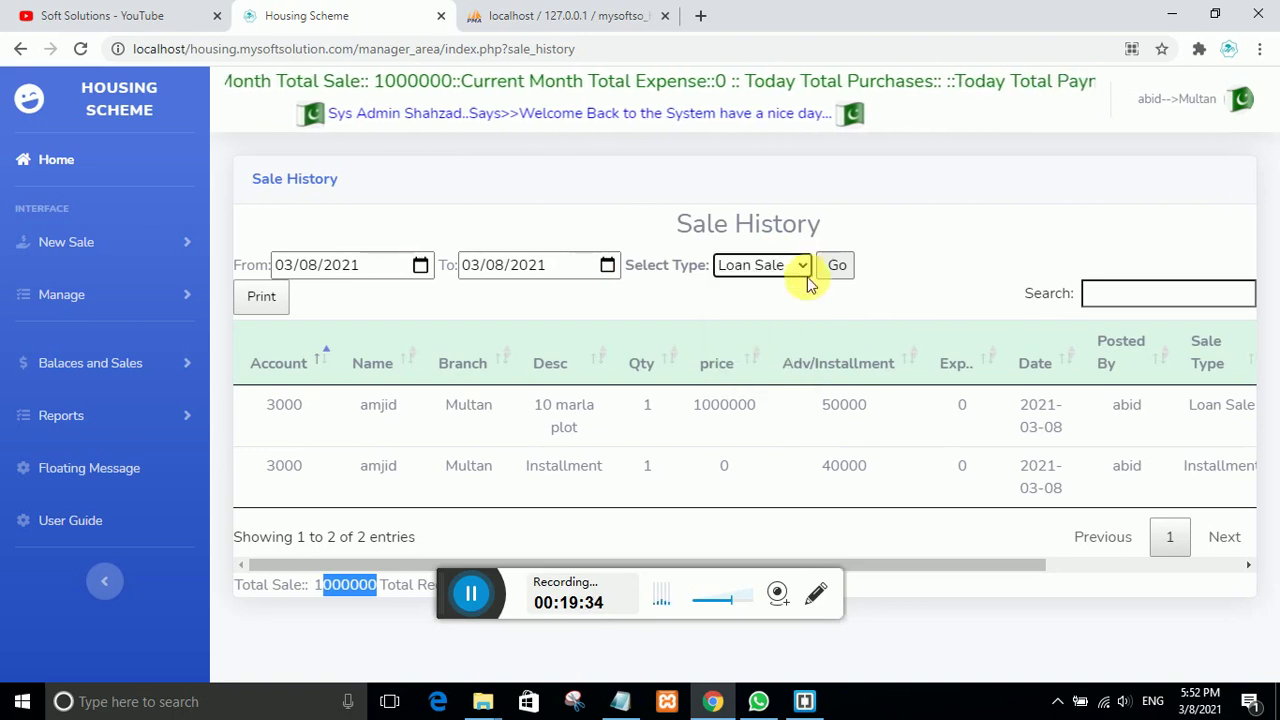
left_click(834, 267)
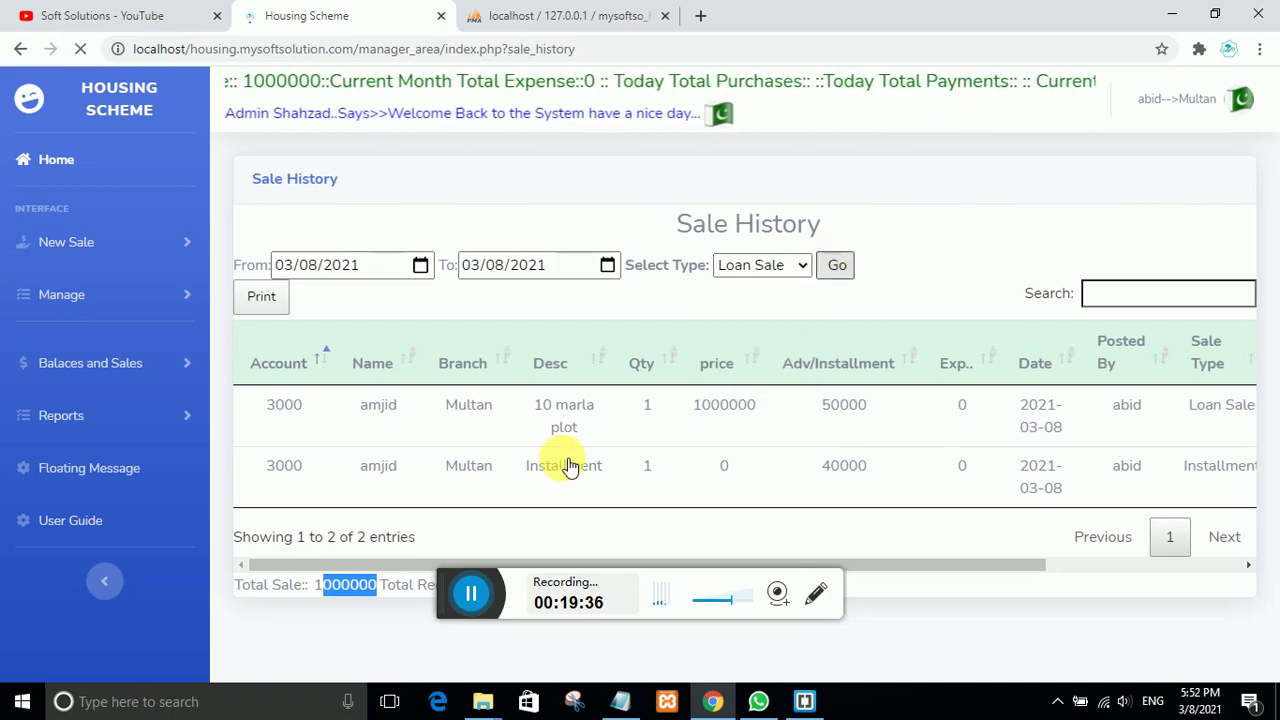
left_click(800, 264)
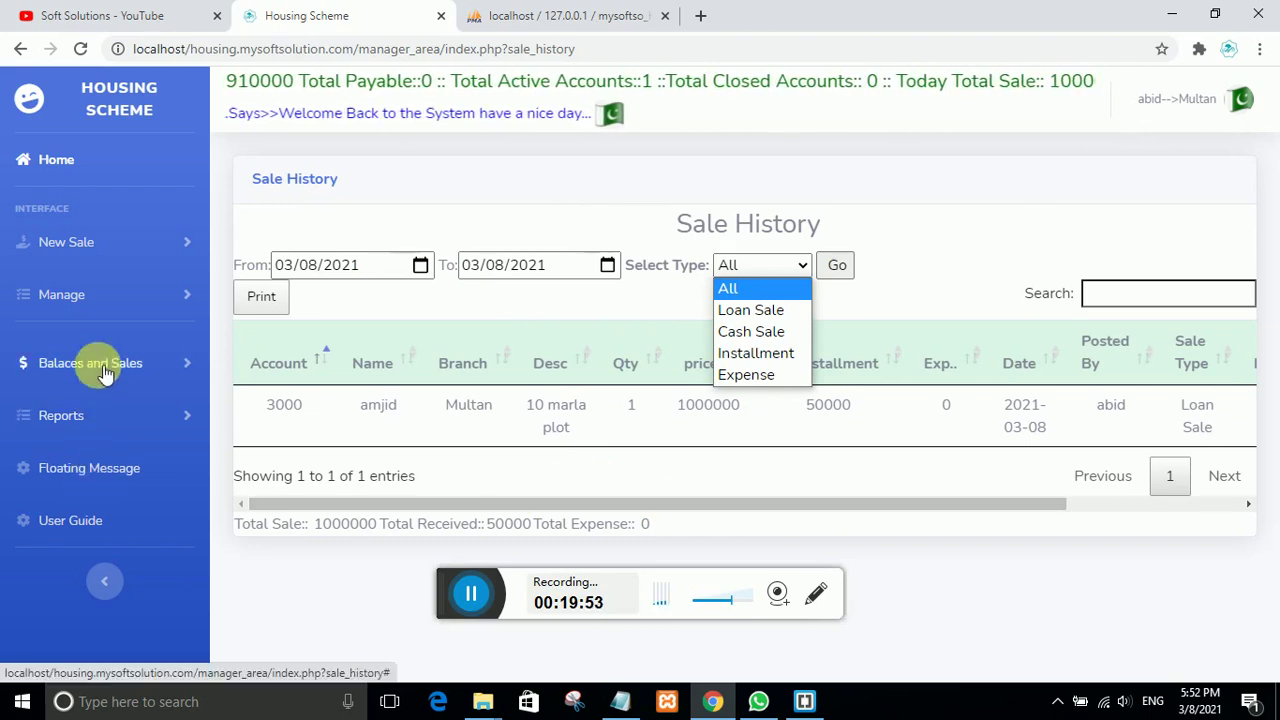
left_click(58, 413)
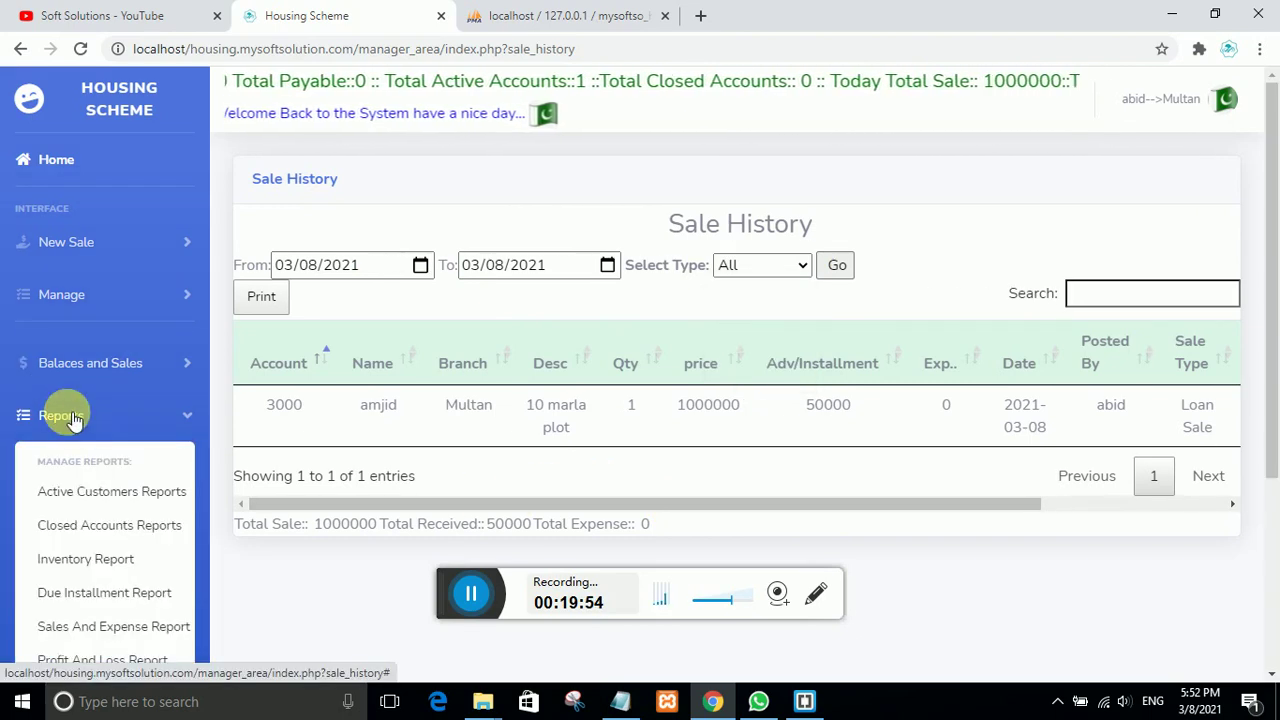
left_click(107, 494)
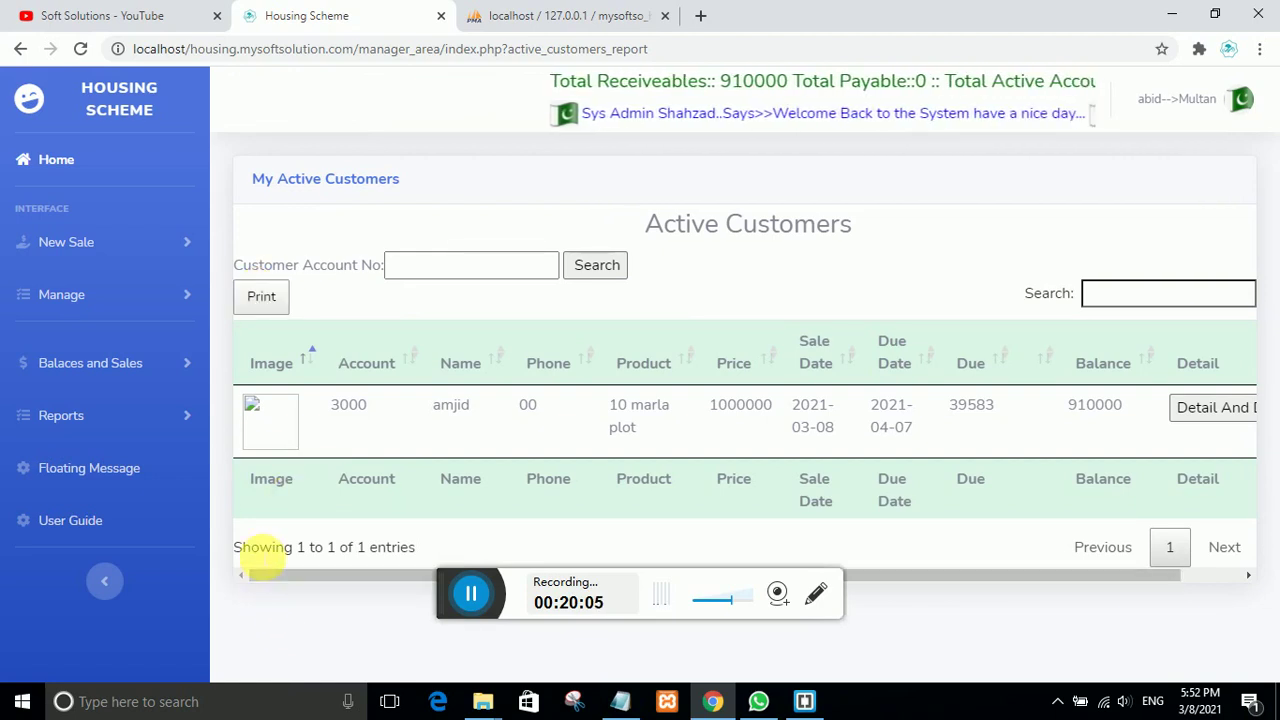
left_click(58, 414)
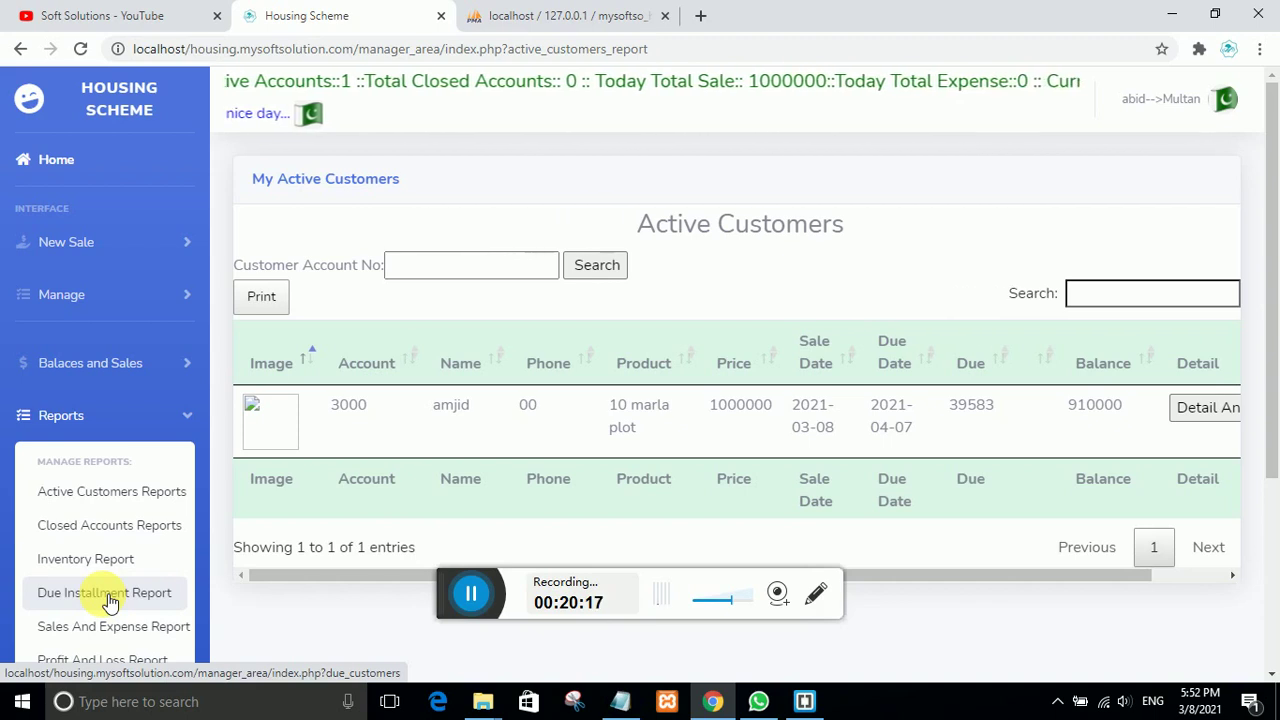
scroll(103, 626, "down", 2)
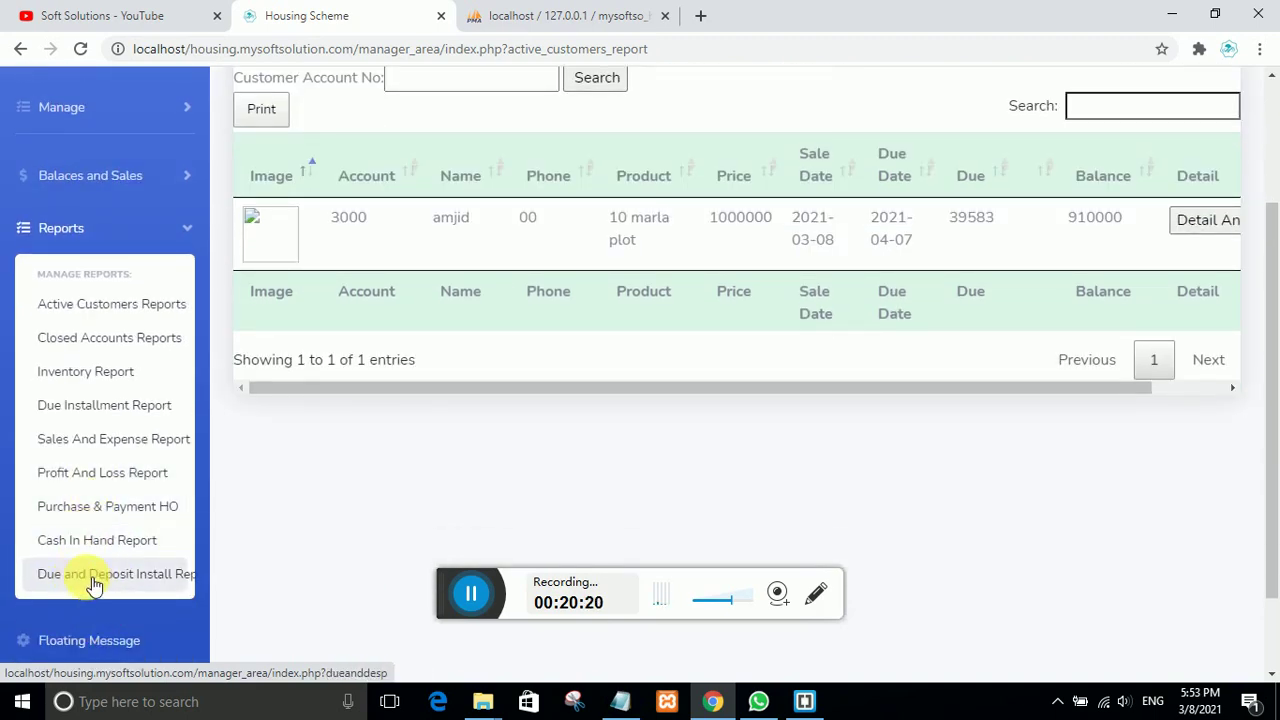
scroll(100, 585, "up", 2)
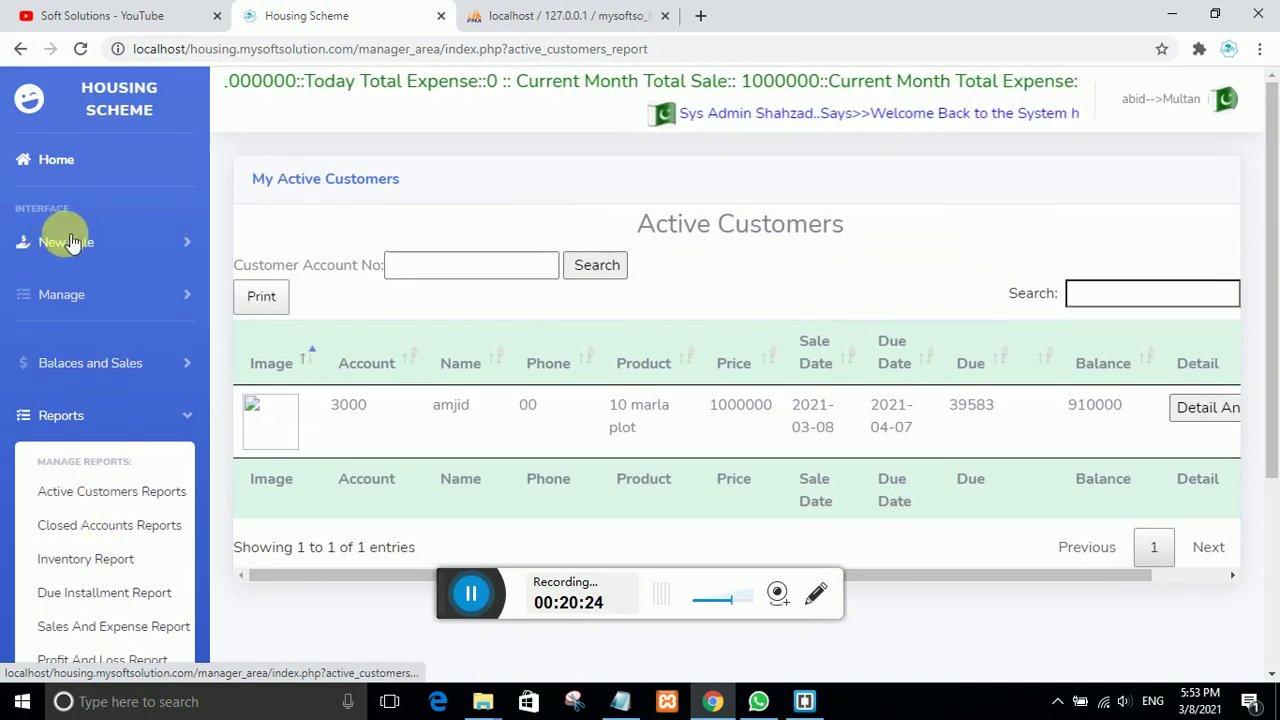
left_click(80, 245)
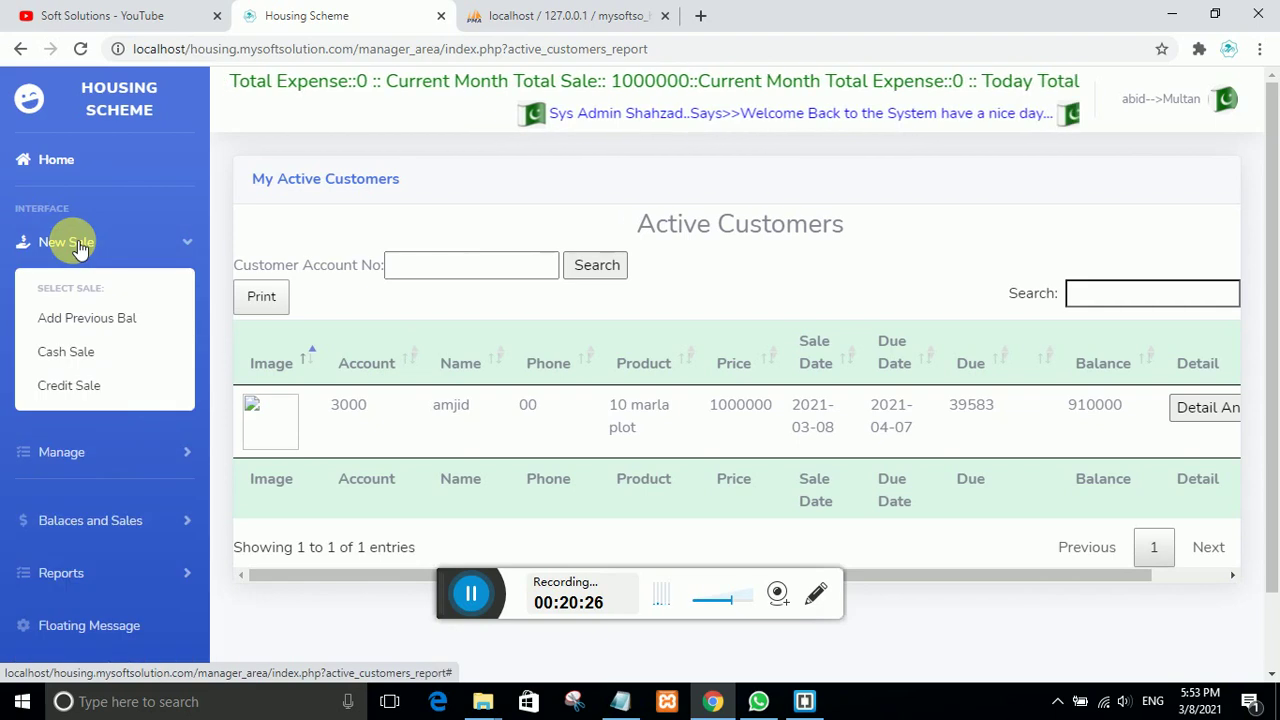
left_click(80, 245)
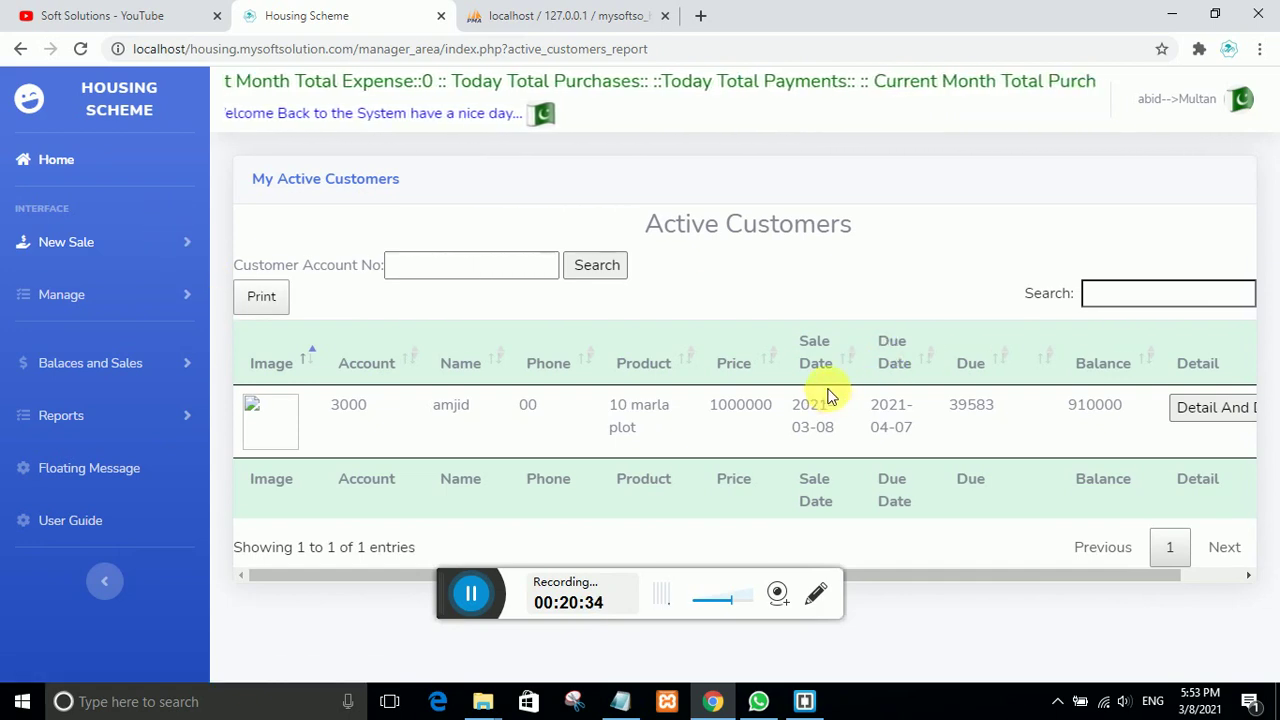
Step: Log out of the Multan branch, log back in with a user's credentials, and dismiss Chrome's breach warning
left_click(1239, 99)
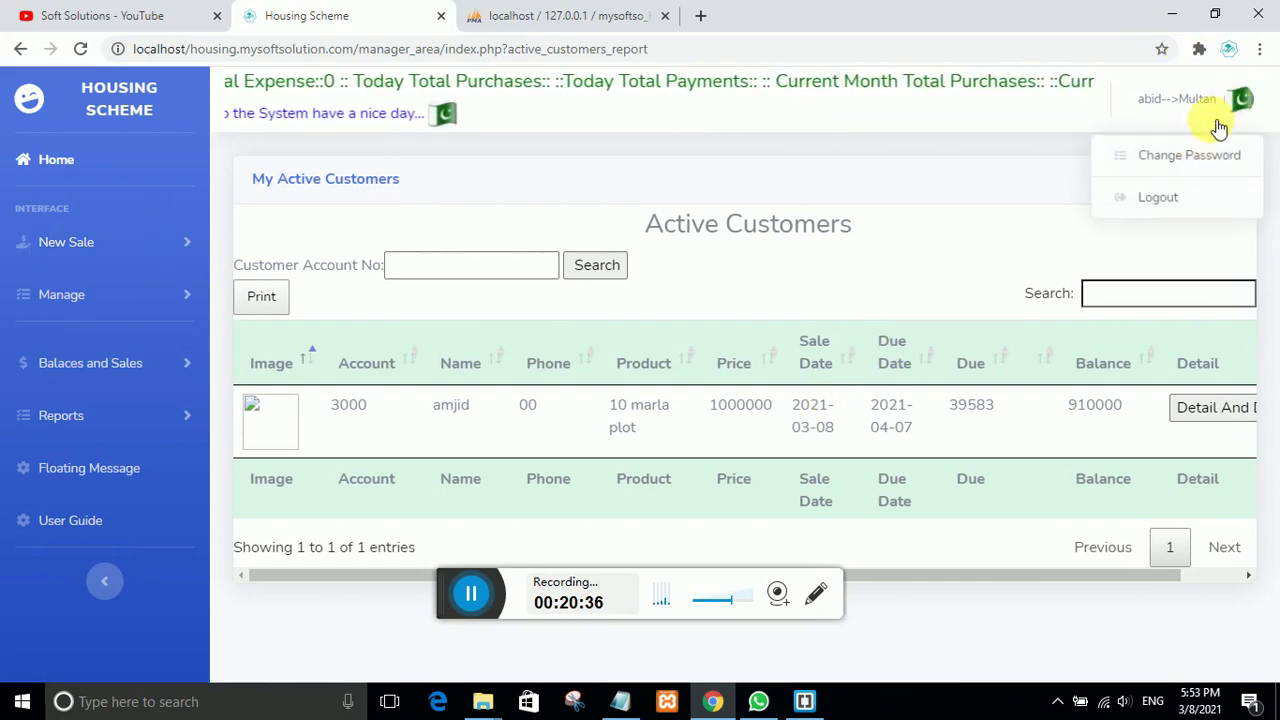
left_click(1160, 197)
left_click(443, 405)
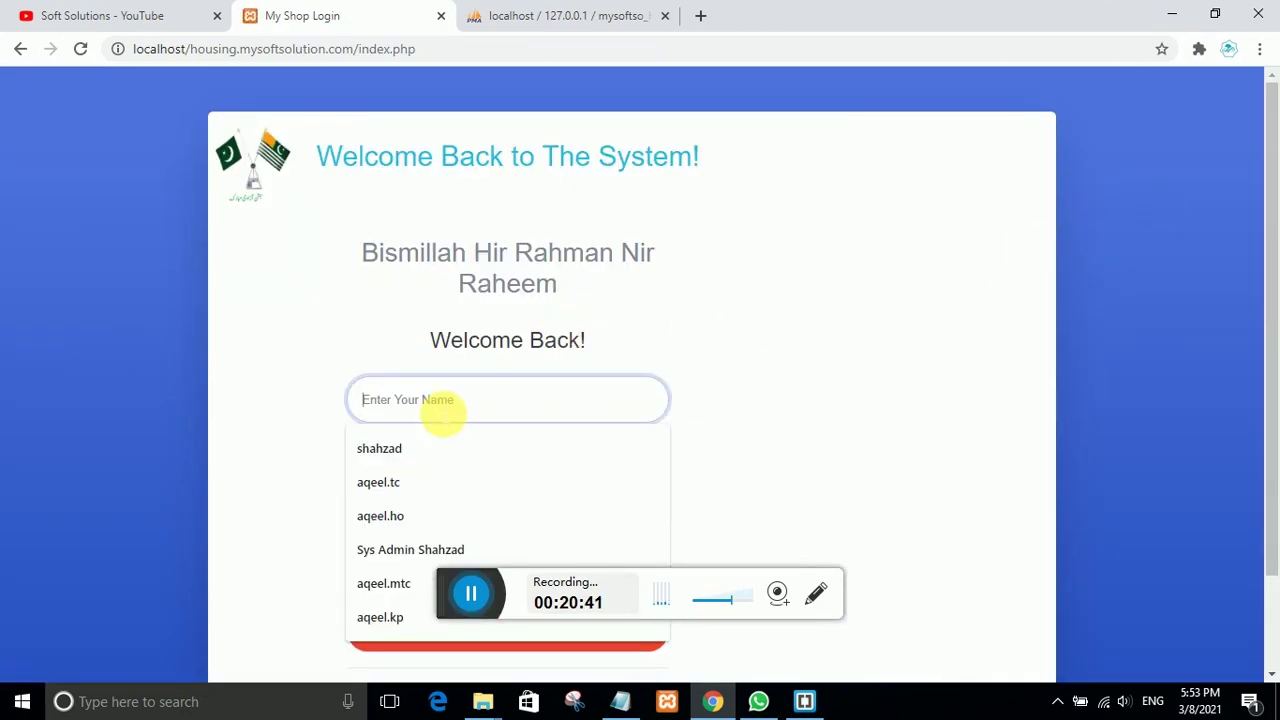
type("abid")
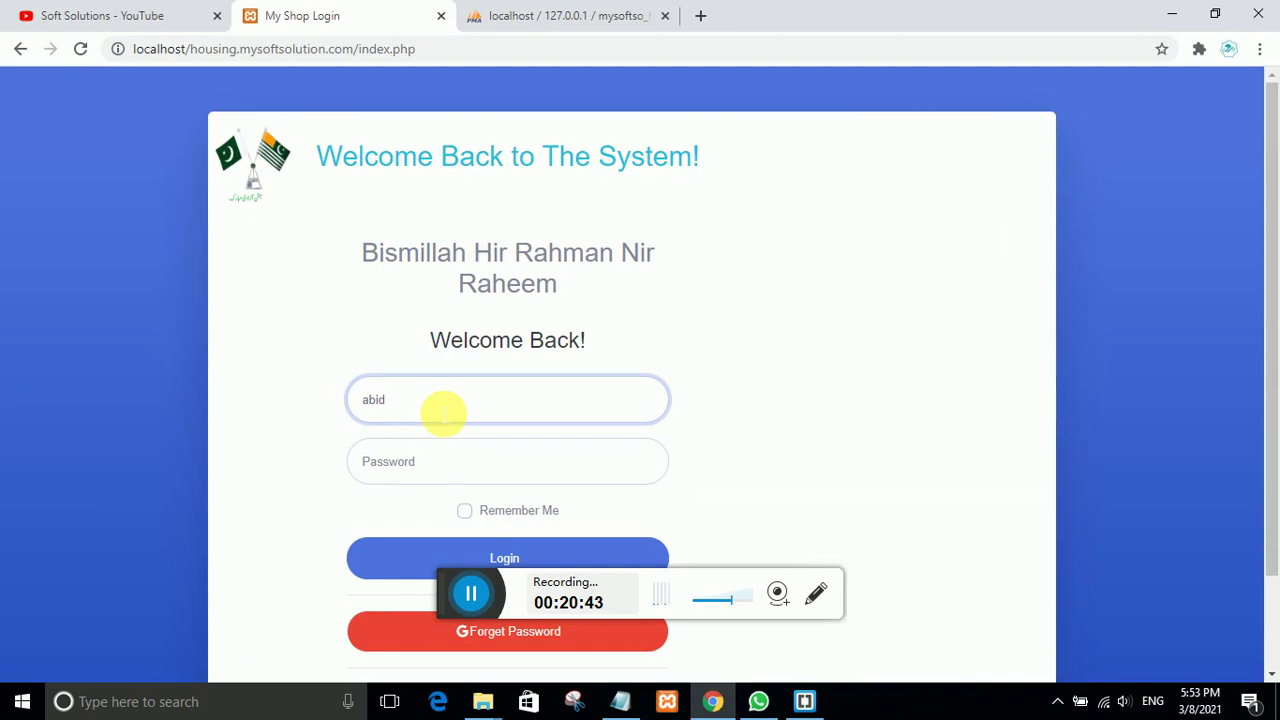
left_click(435, 460)
type("1")
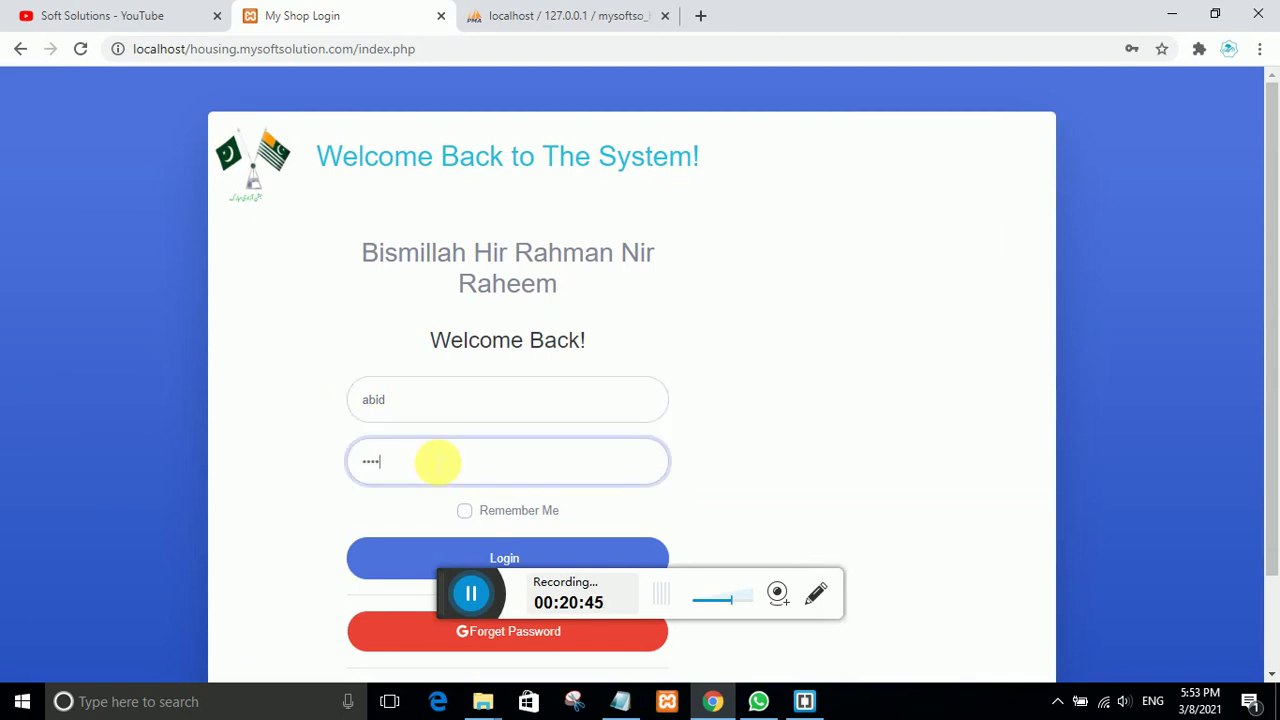
scroll(637, 489, "down", 1)
left_click(466, 463)
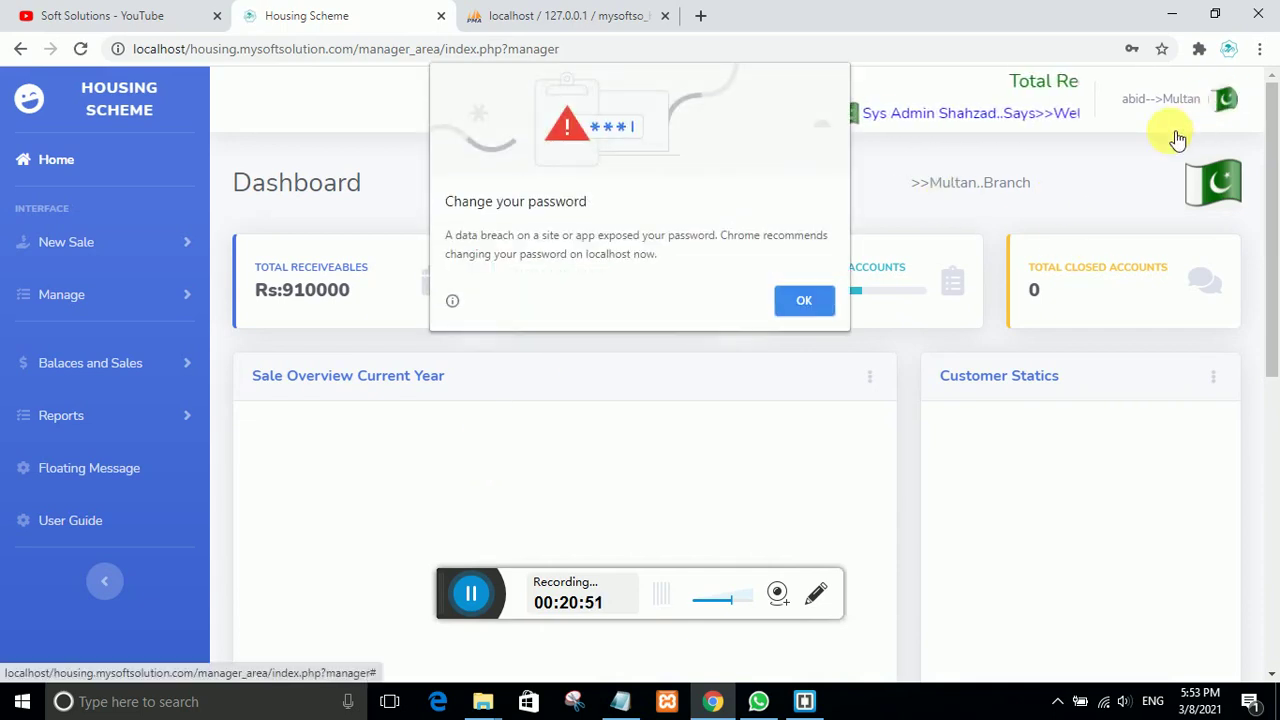
left_click(785, 308)
Step: Log out again and sign in with the Jhang branch account, dismissing the breach warning
left_click(1225, 99)
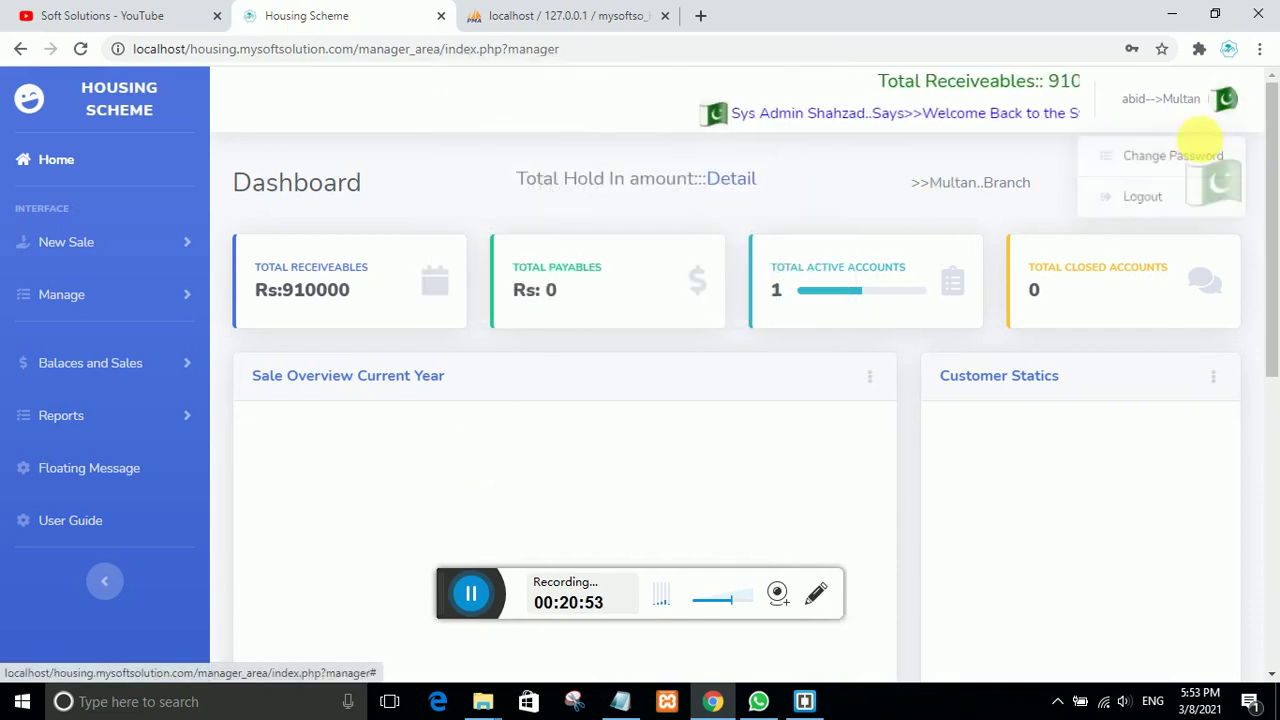
left_click(1168, 196)
left_click(418, 399)
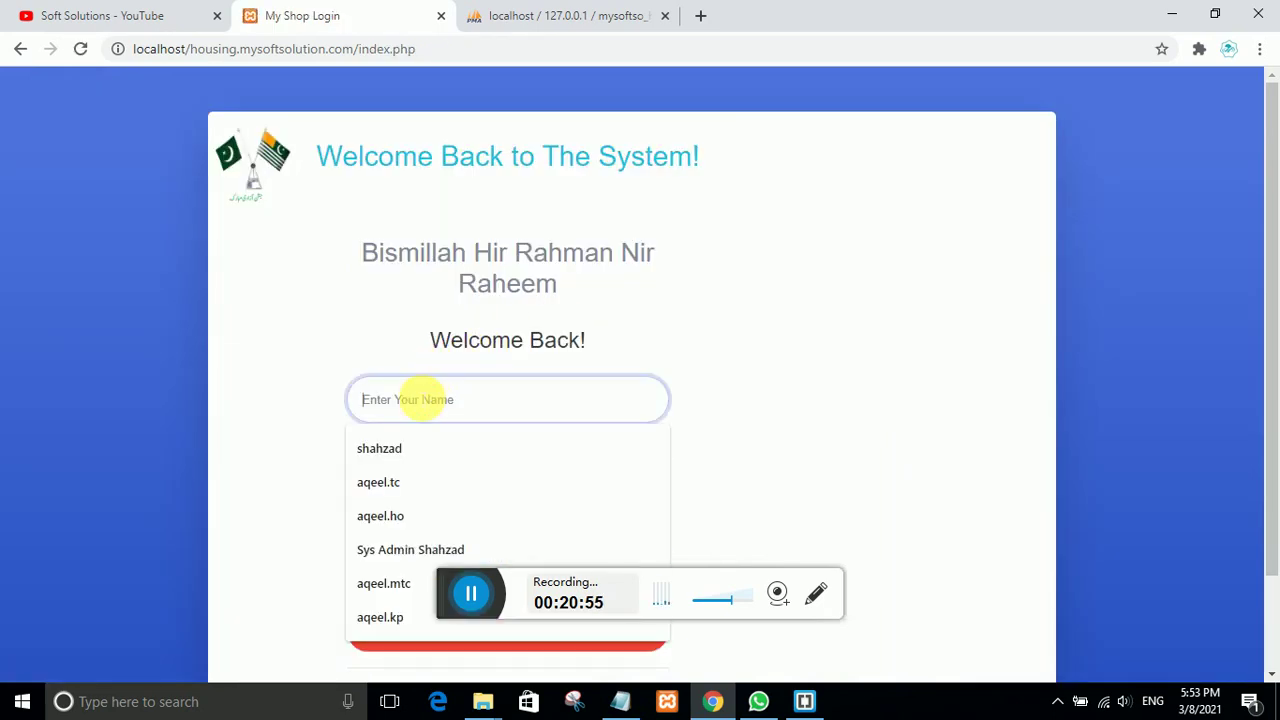
type("asif")
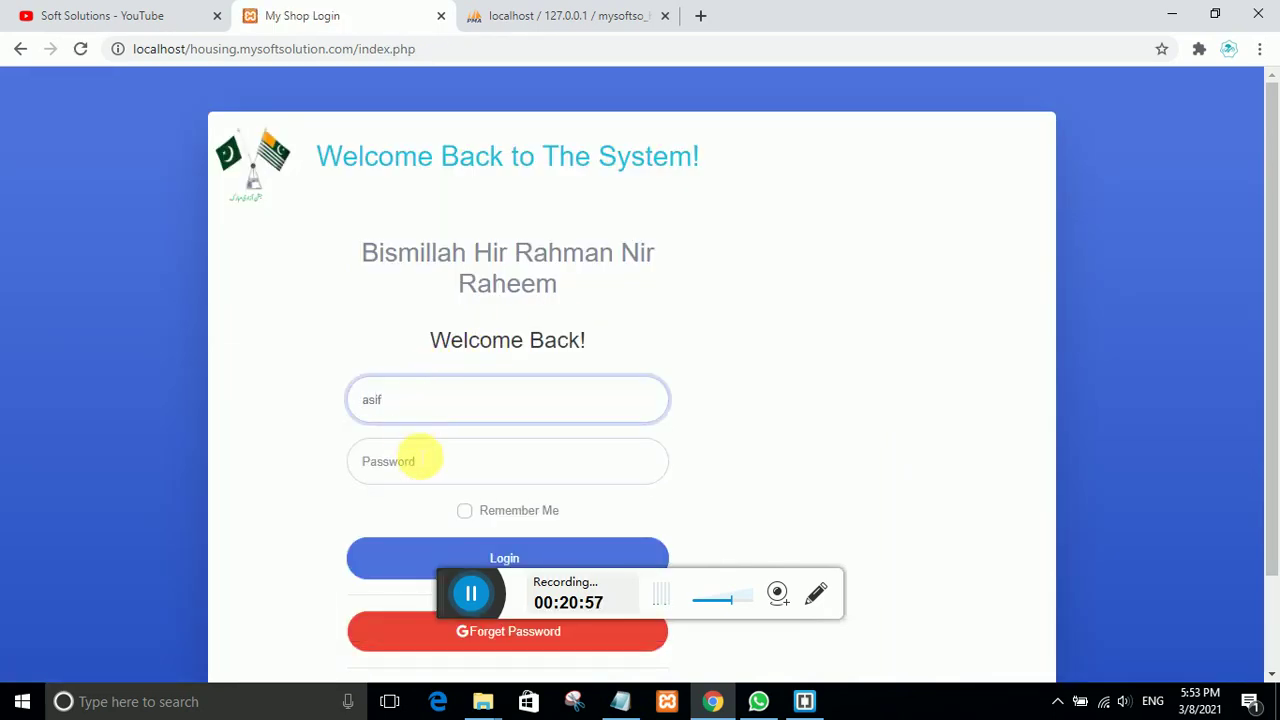
left_click(416, 461)
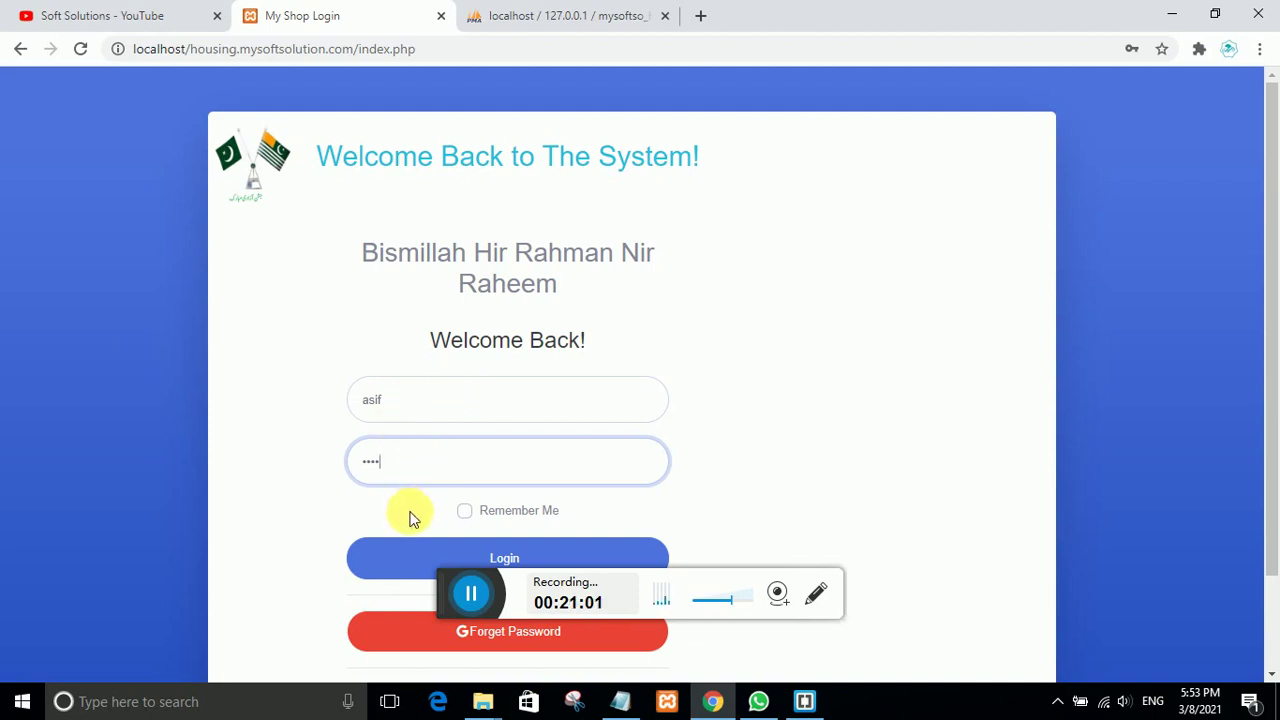
left_click(401, 552)
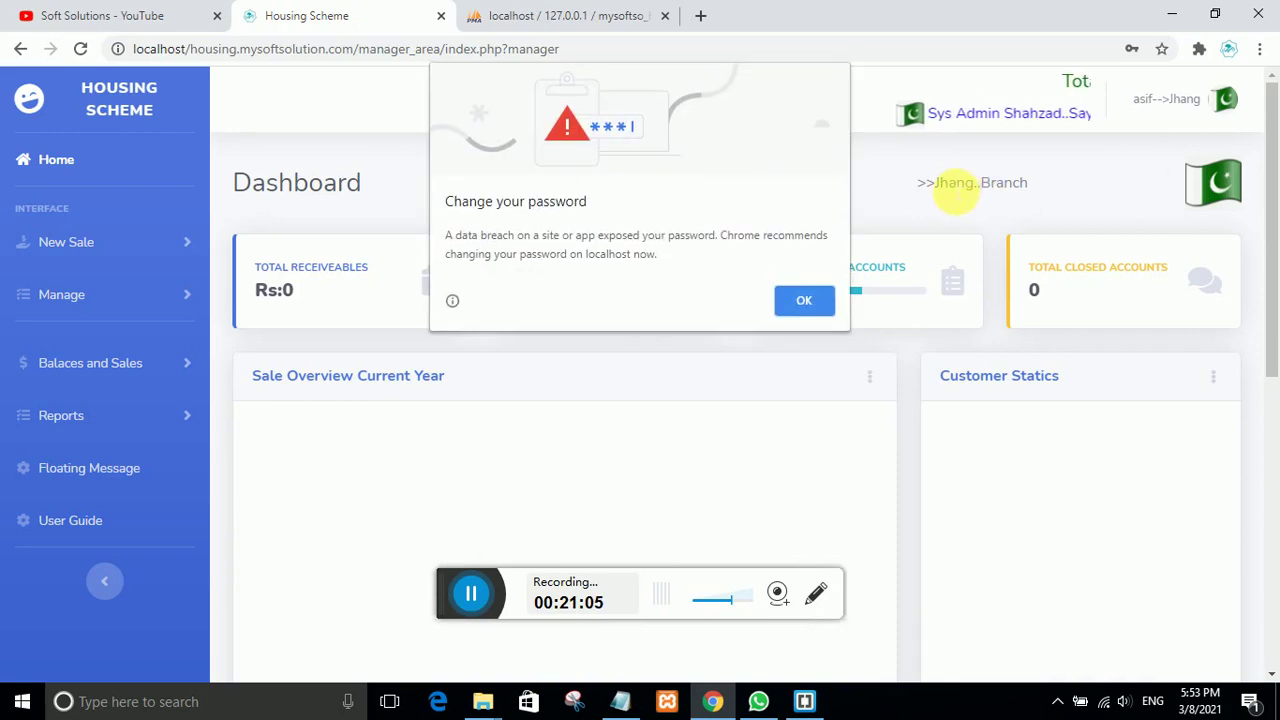
left_click(792, 308)
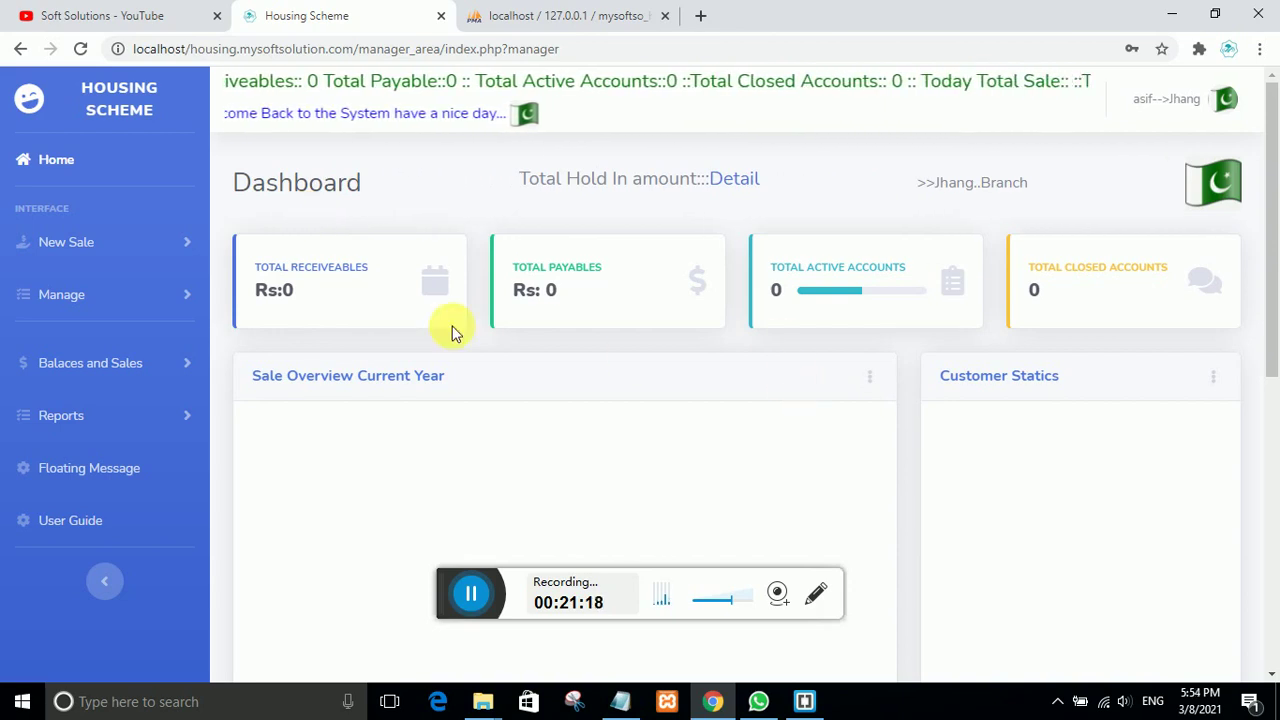
Step: Check Jhang's empty Active Customers, then view Manage Products and mark plot 225
left_click(58, 363)
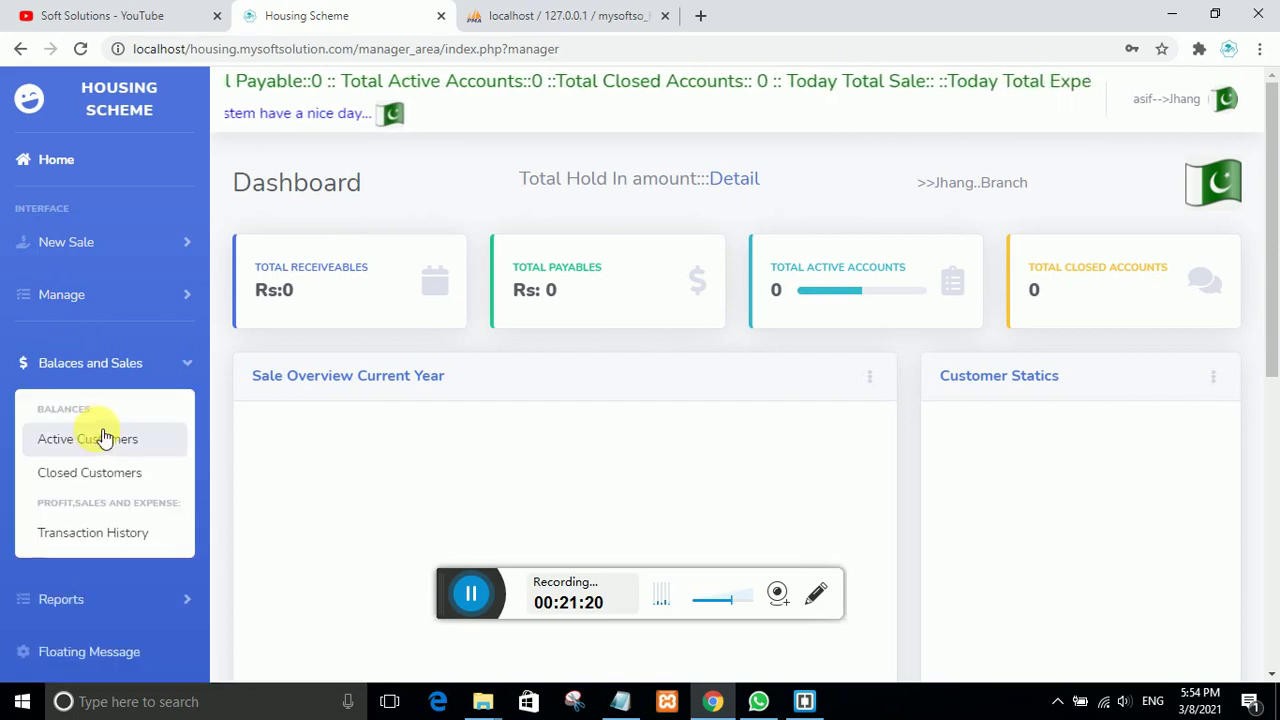
left_click(105, 438)
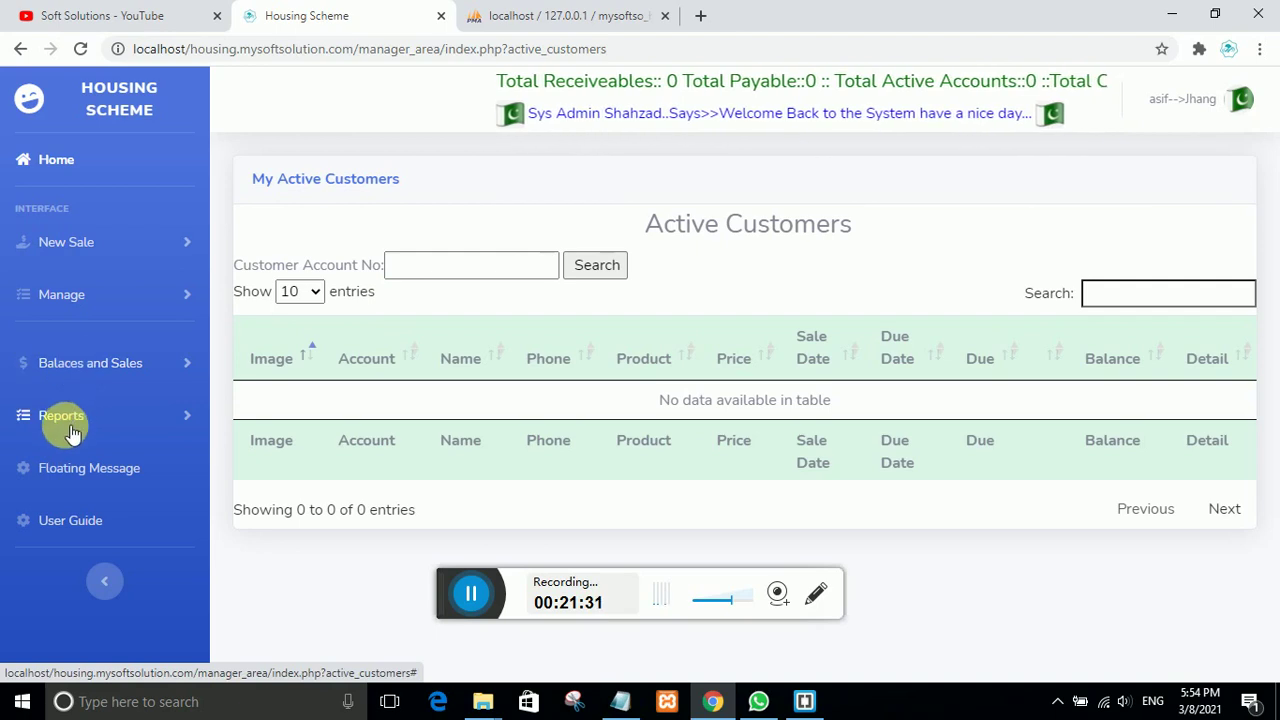
left_click(66, 296)
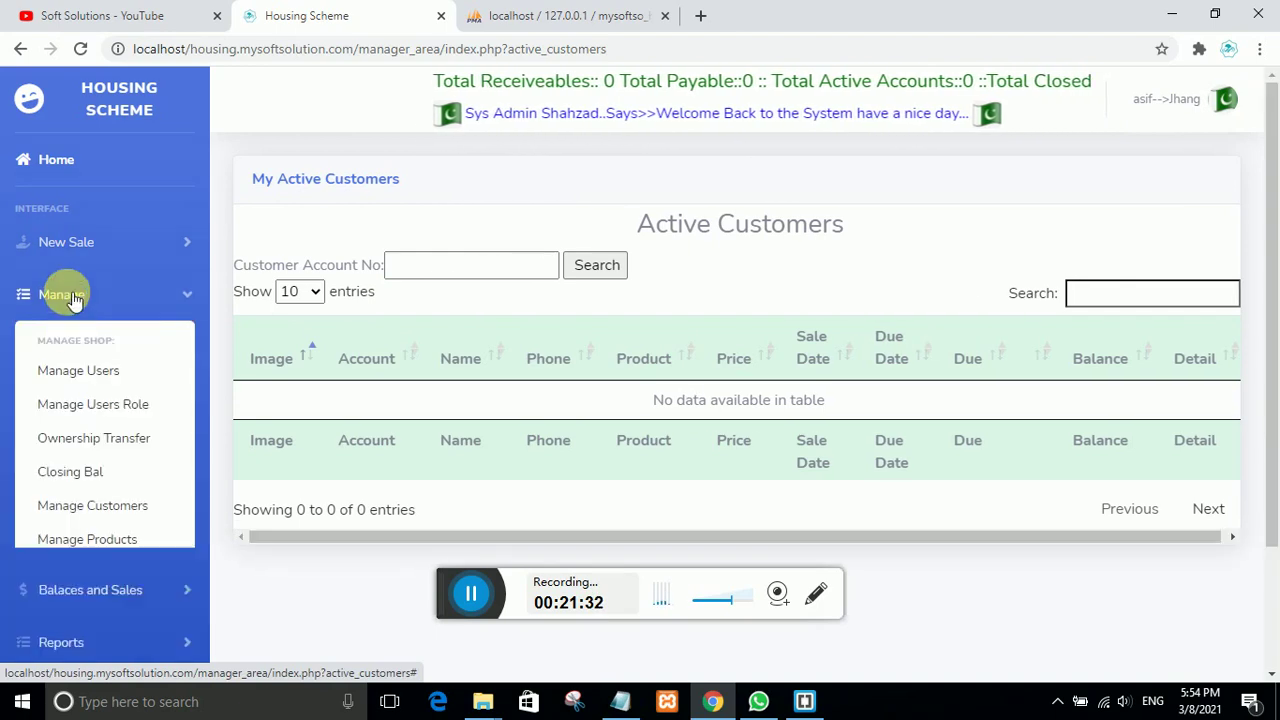
left_click(100, 540)
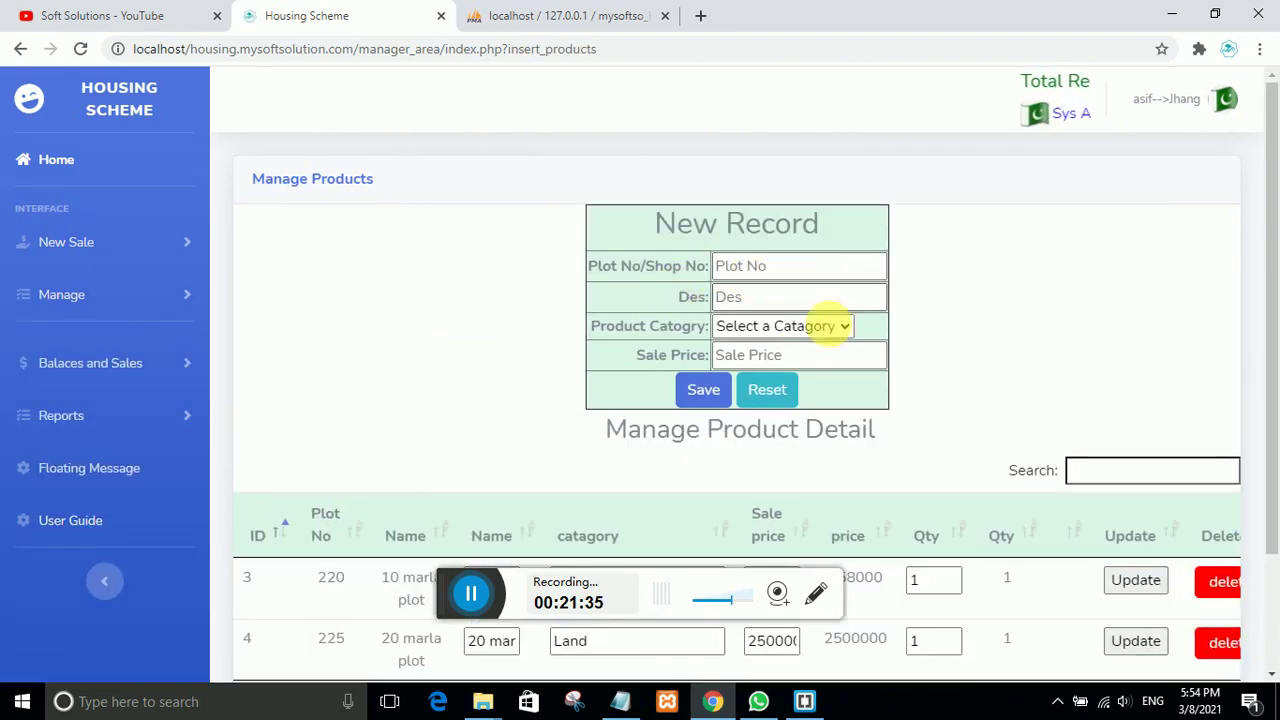
scroll(1025, 588, "down", 2)
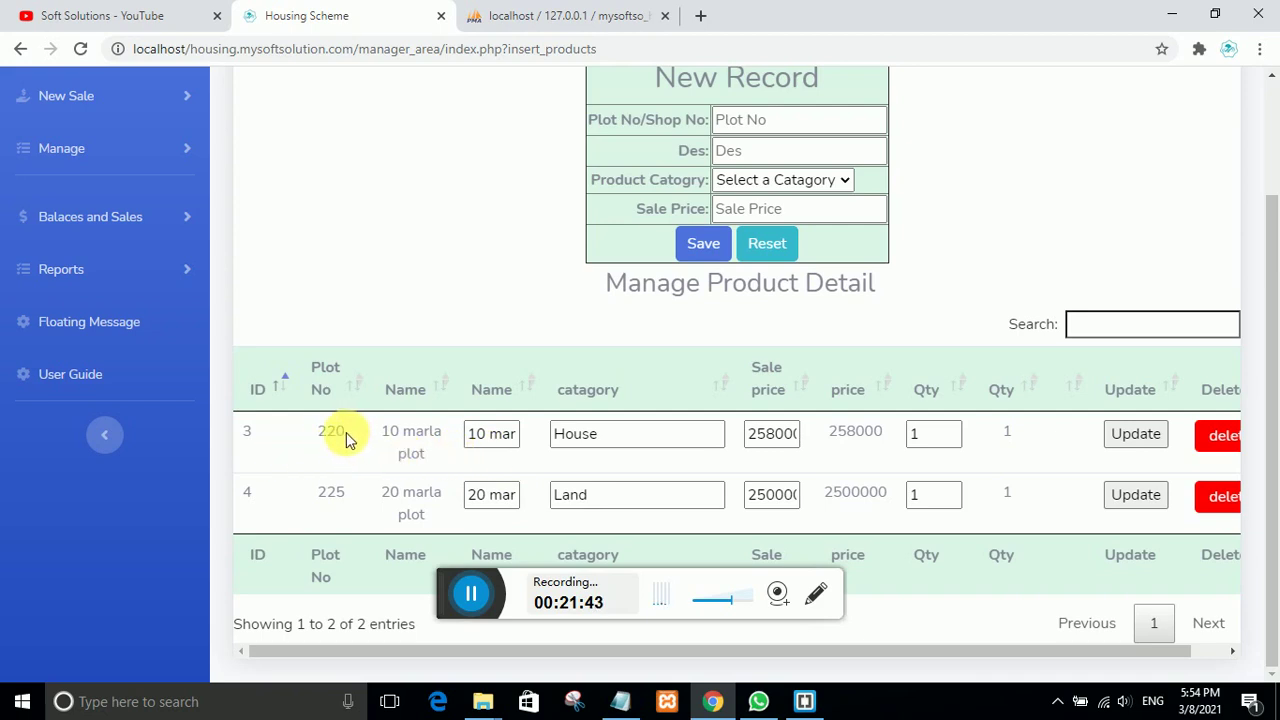
left_click_drag(357, 491, 303, 491)
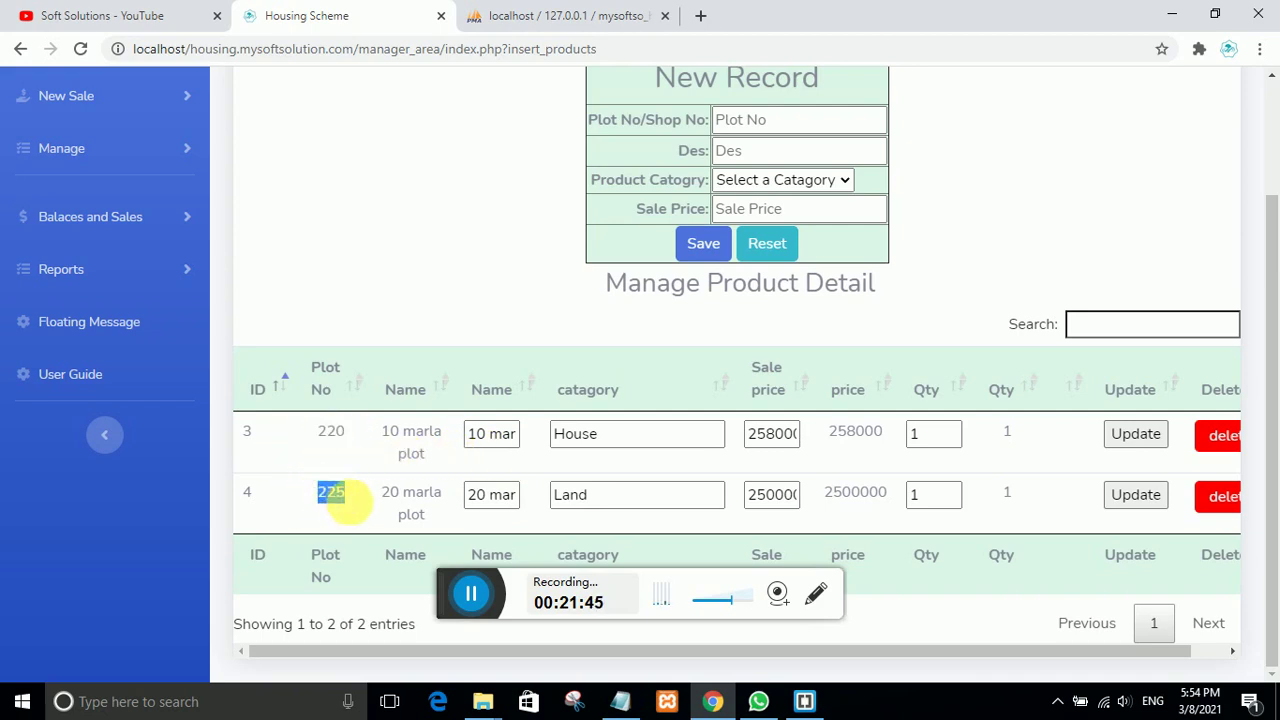
scroll(403, 417, "up", 2)
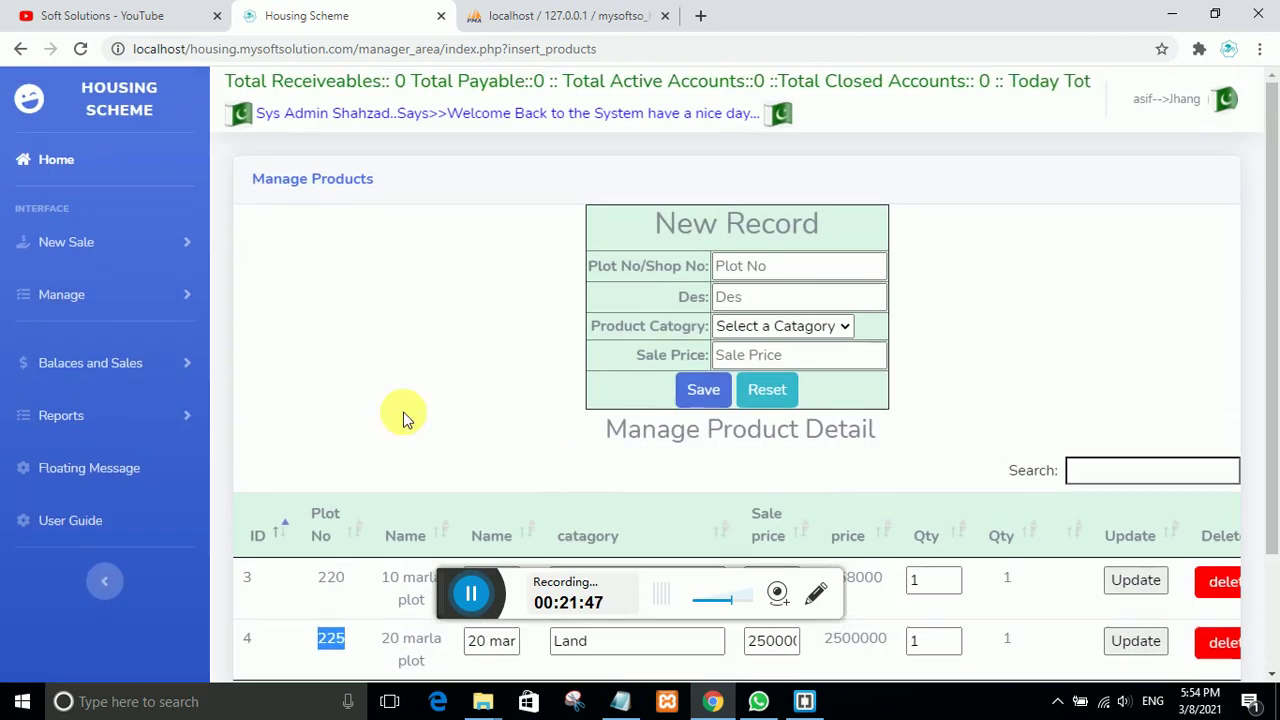
left_click(66, 243)
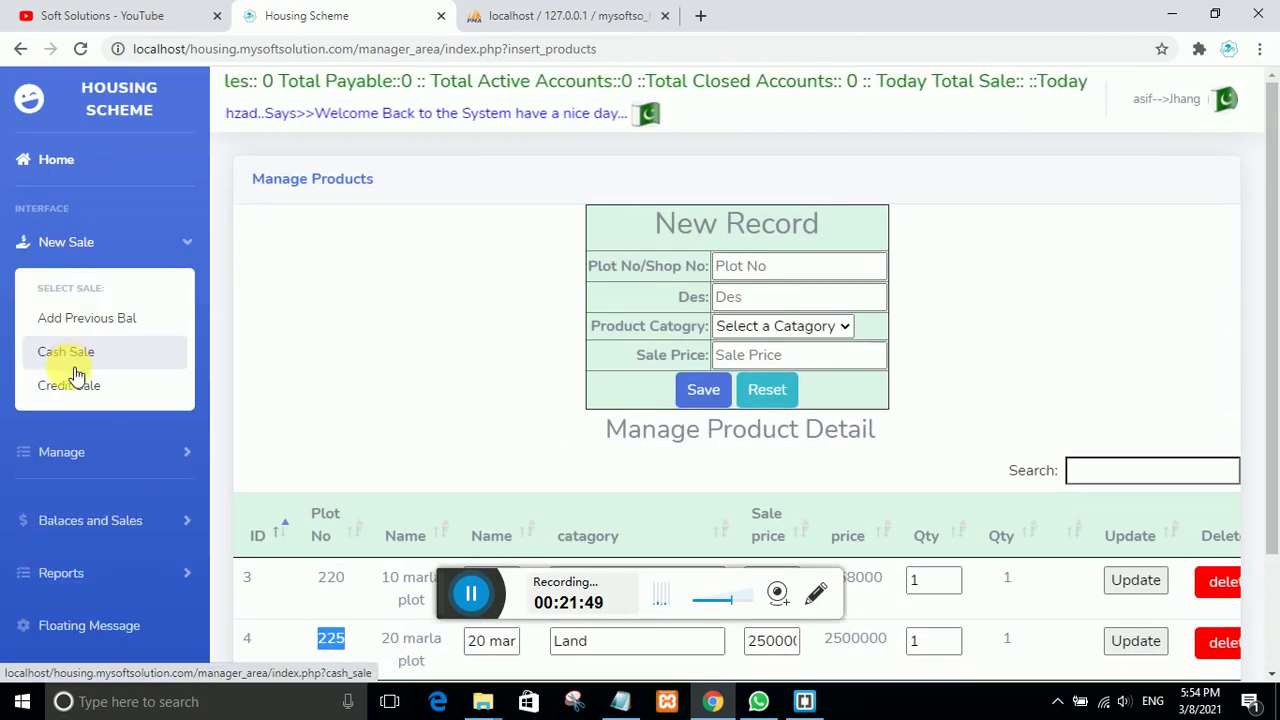
Step: Start a new credit sale for plot 225 and begin entering the customer's name
left_click(69, 385)
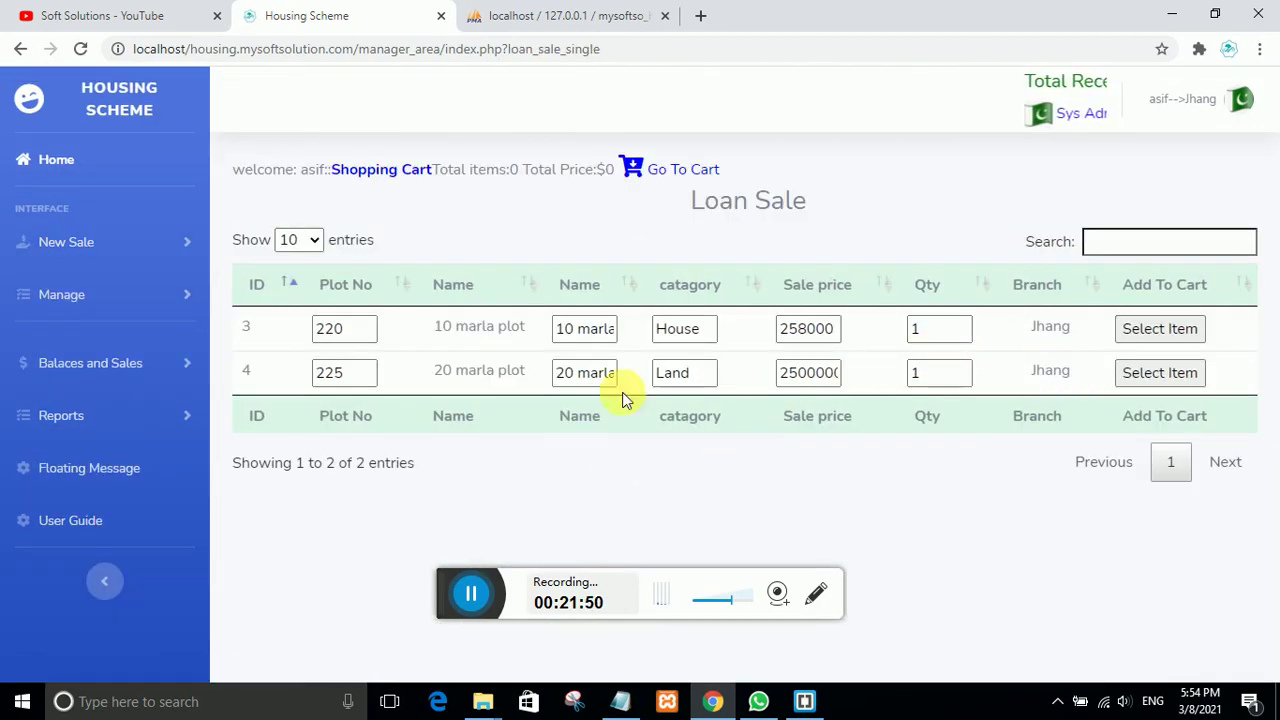
left_click(1158, 372)
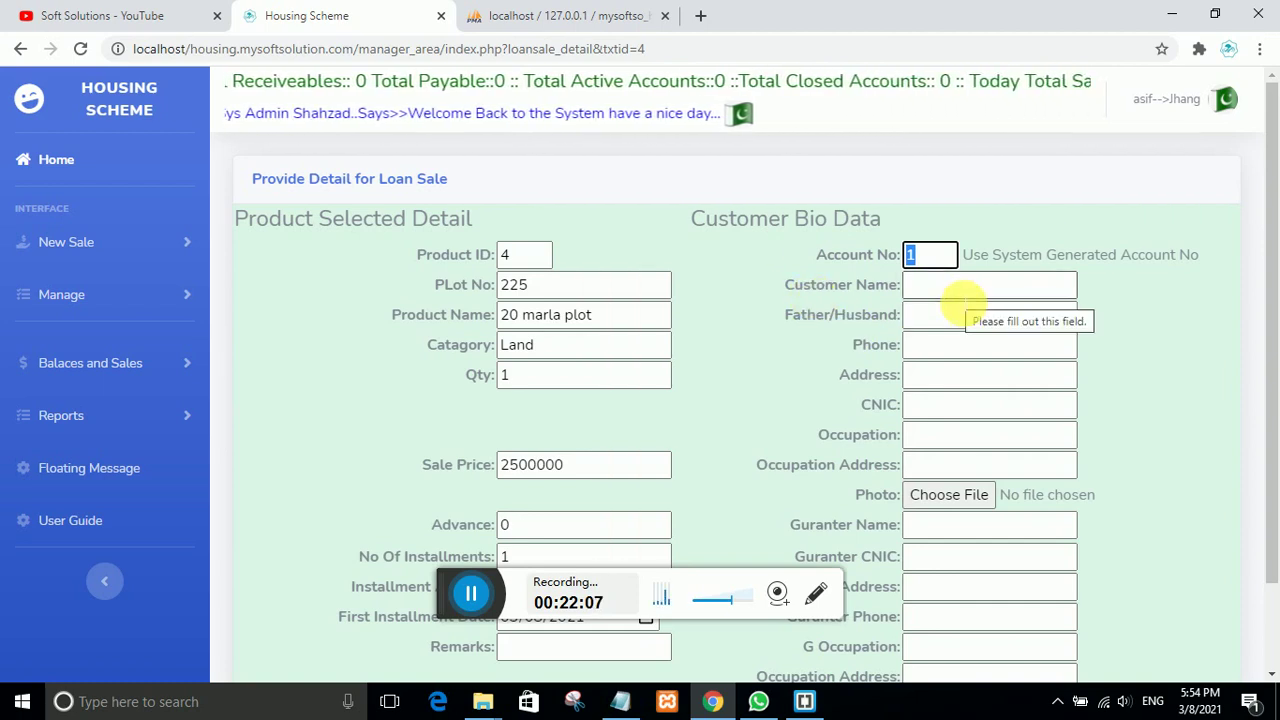
left_click(962, 287)
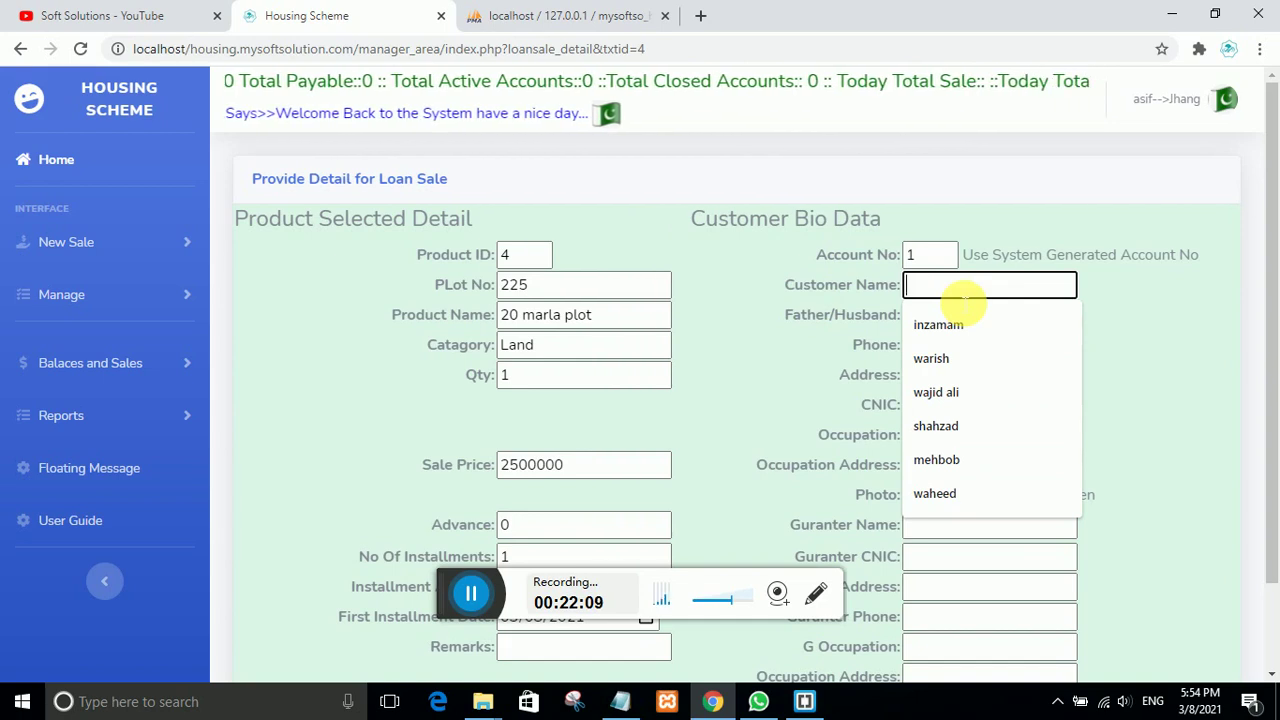
type("qaier")
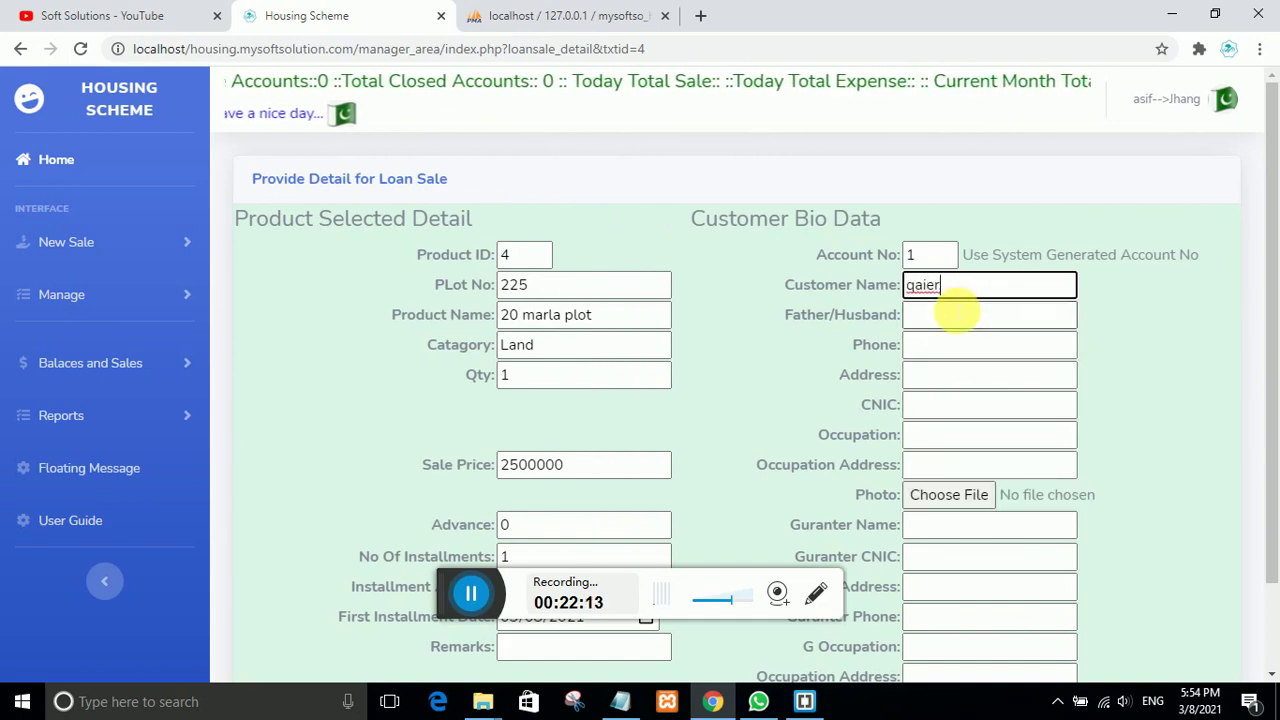
Step: Fill customer father/husband, phone, address, CNIC, occupation and occupation address with na/00
left_click(955, 314)
left_click(935, 352)
left_click(943, 350)
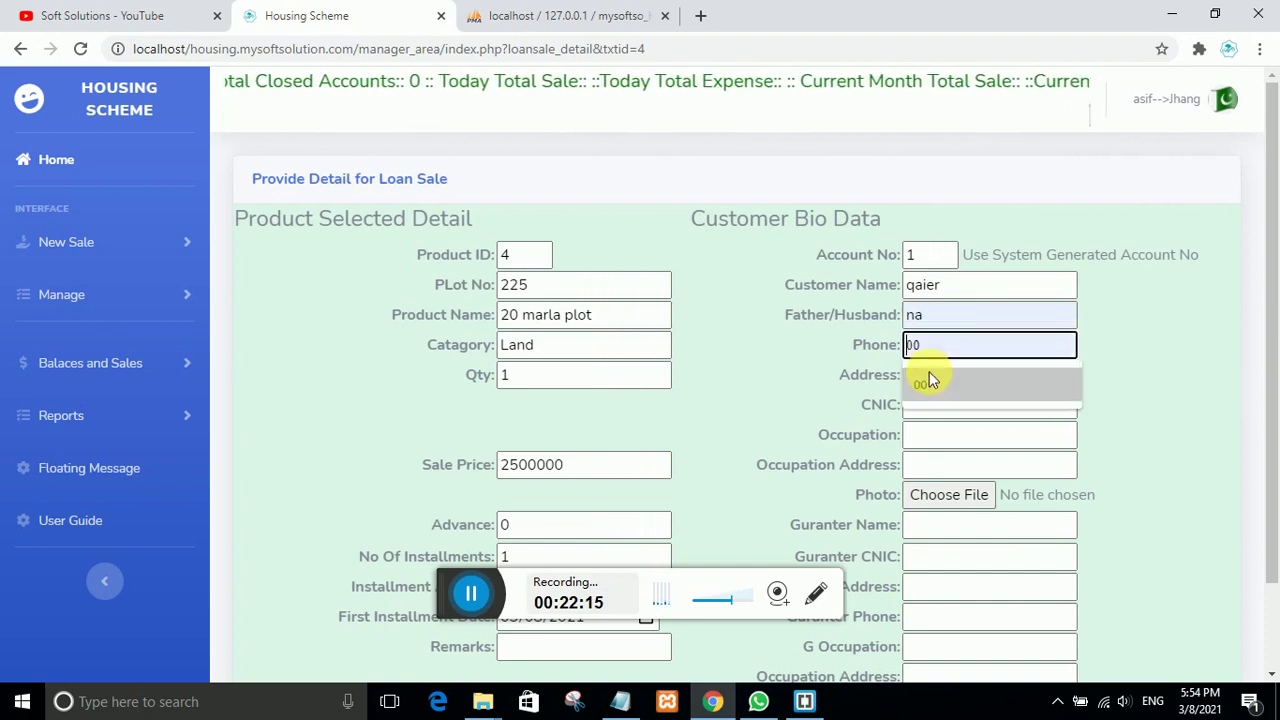
left_click(929, 371)
left_click(943, 378)
left_click(943, 412)
left_click(940, 404)
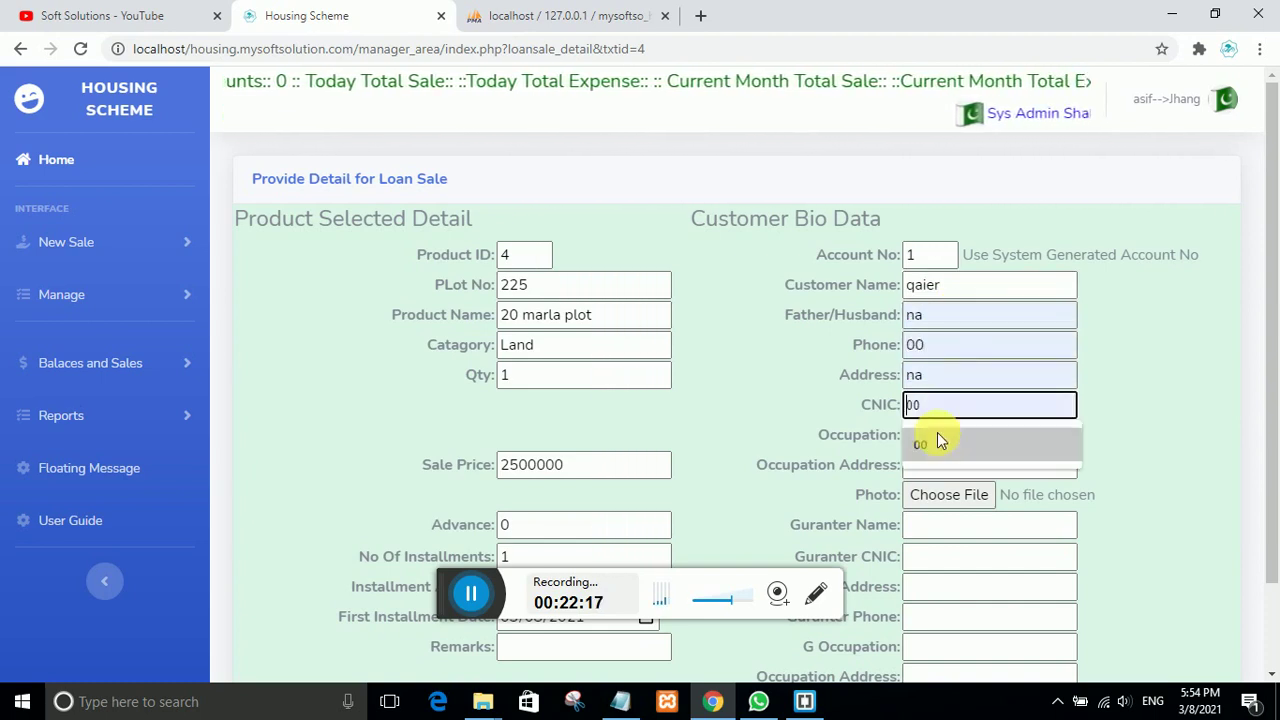
left_click(935, 436)
left_click(943, 440)
left_click(935, 468)
left_click(940, 465)
left_click(942, 492)
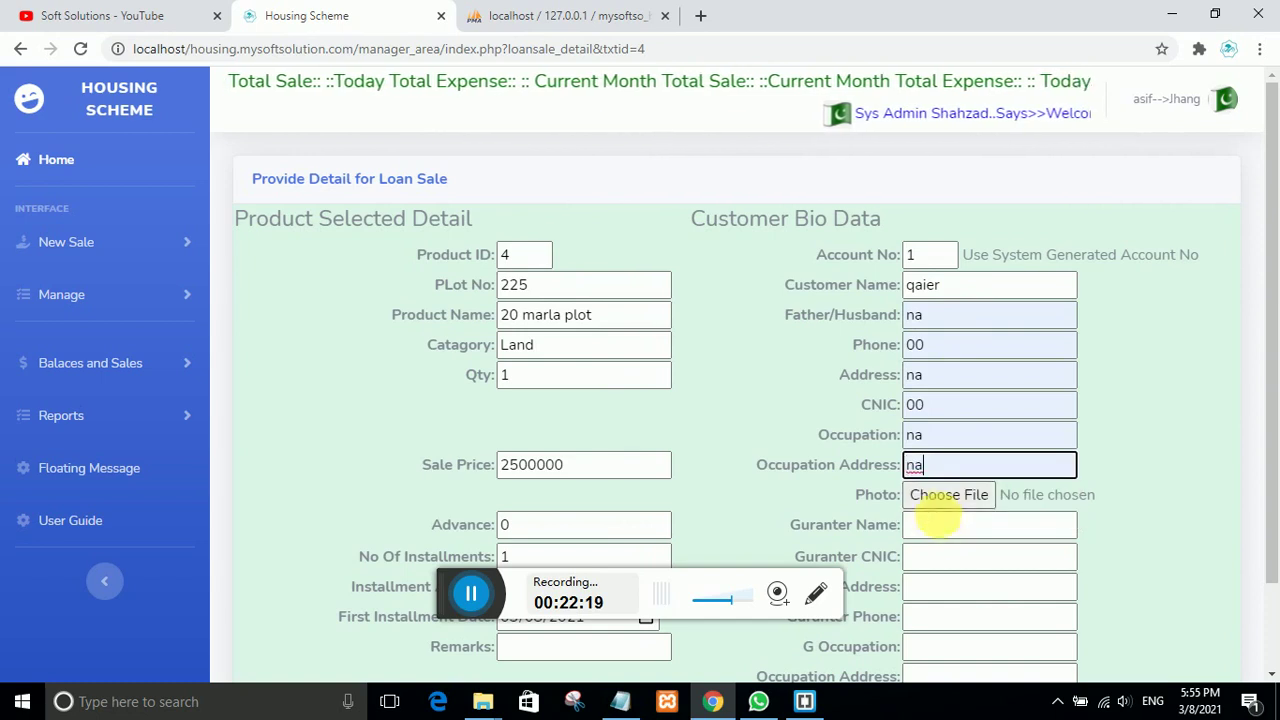
Step: Fill guarantor name, CNIC, address, phone, occupation and occupation address with na/00
left_click(940, 525)
left_click(945, 567)
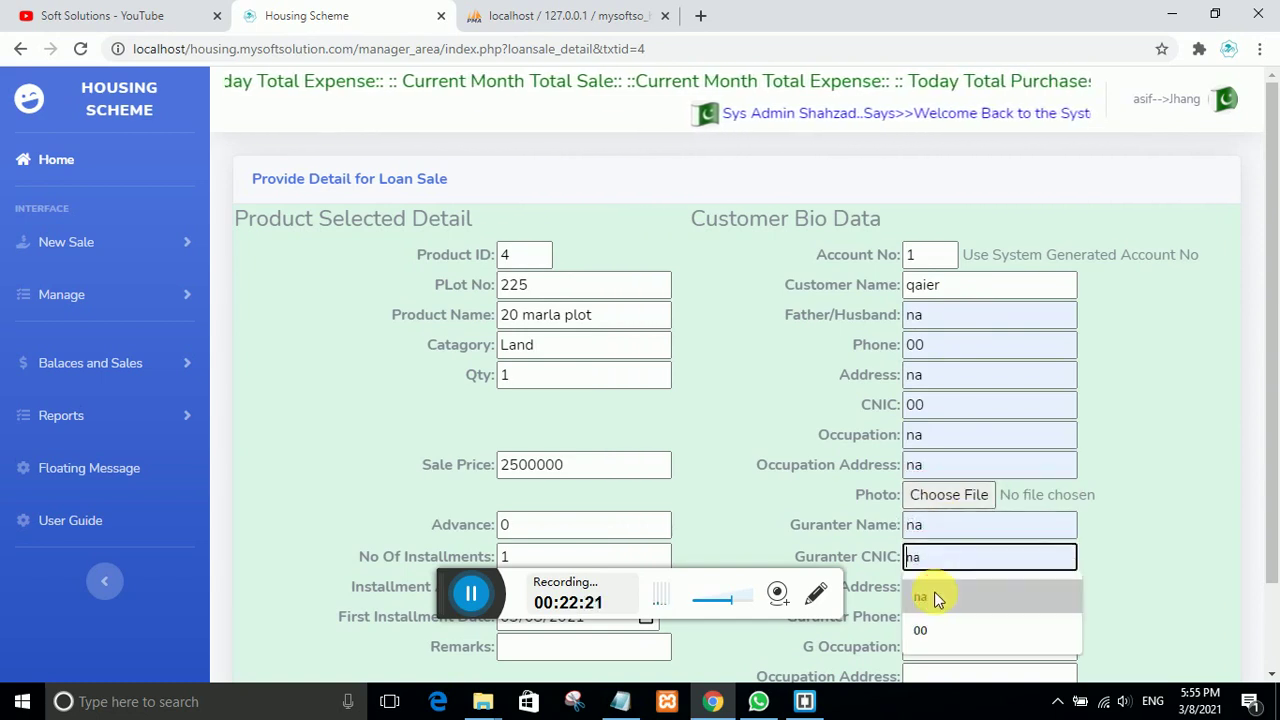
left_click(940, 588)
left_click(943, 597)
left_click(943, 620)
left_click(948, 625)
left_click(945, 655)
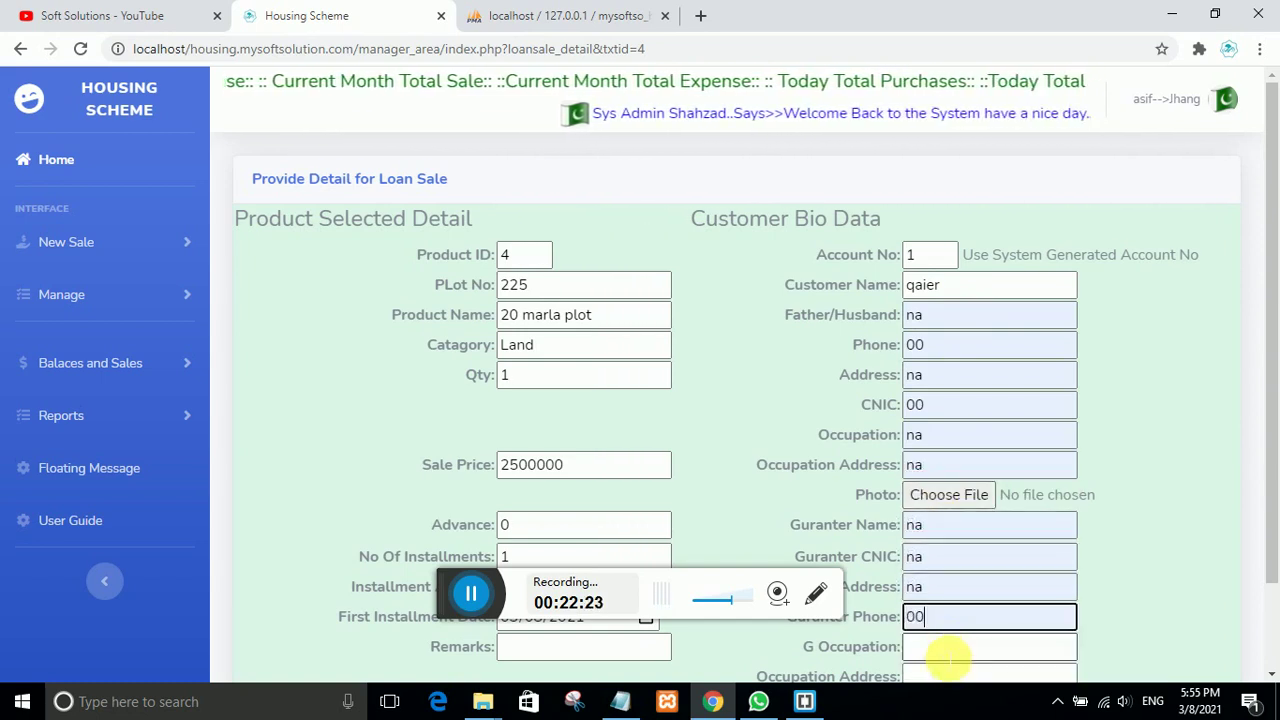
left_click(943, 647)
left_click(942, 610)
left_click(940, 676)
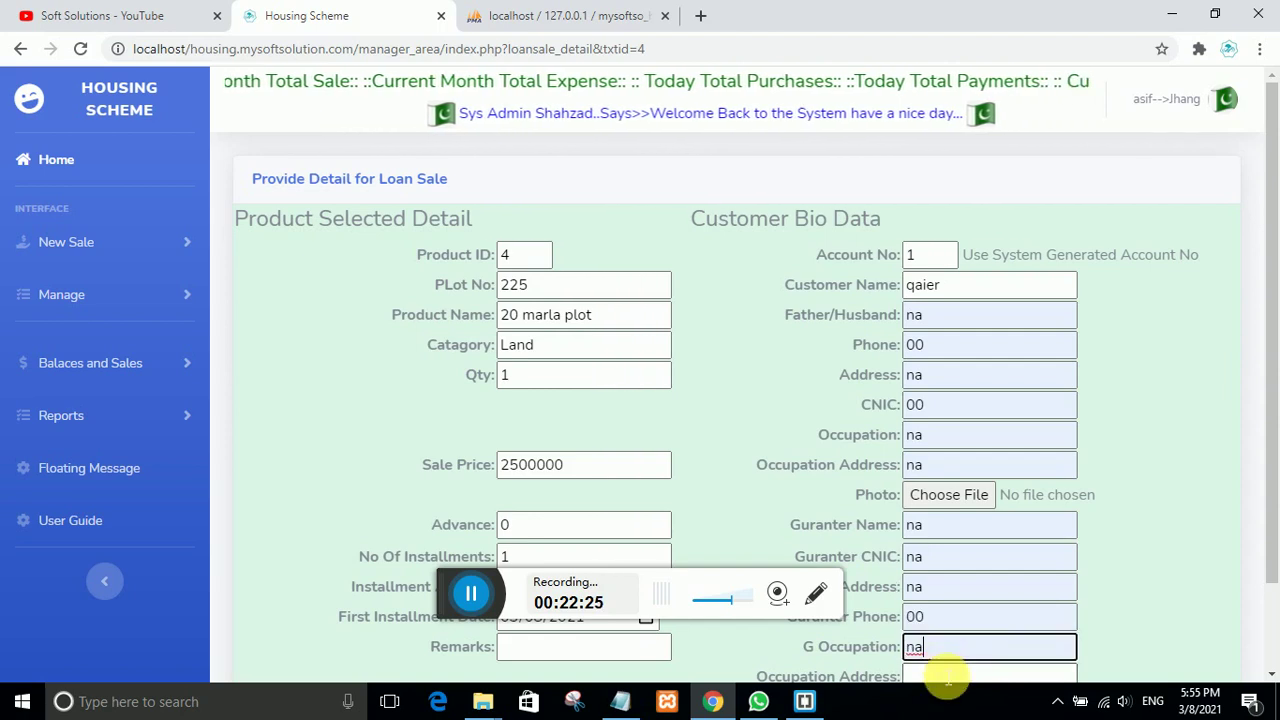
left_click(923, 640)
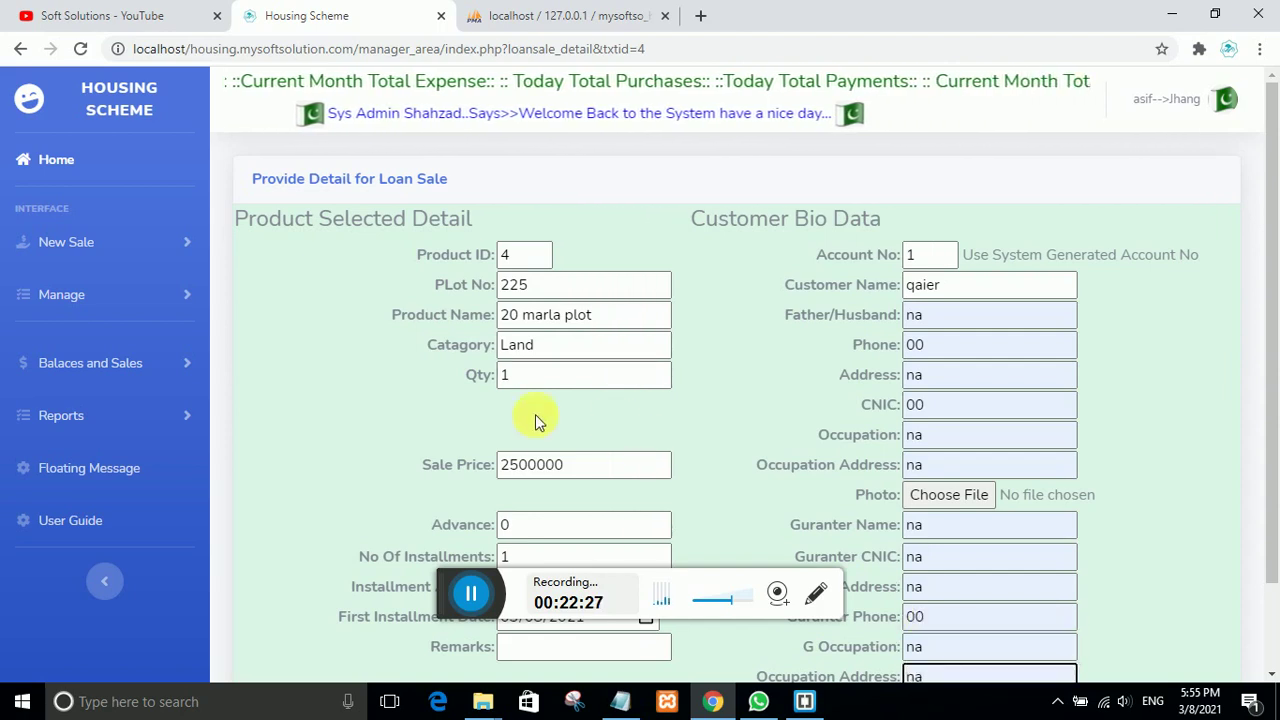
scroll(540, 430, "down", 1)
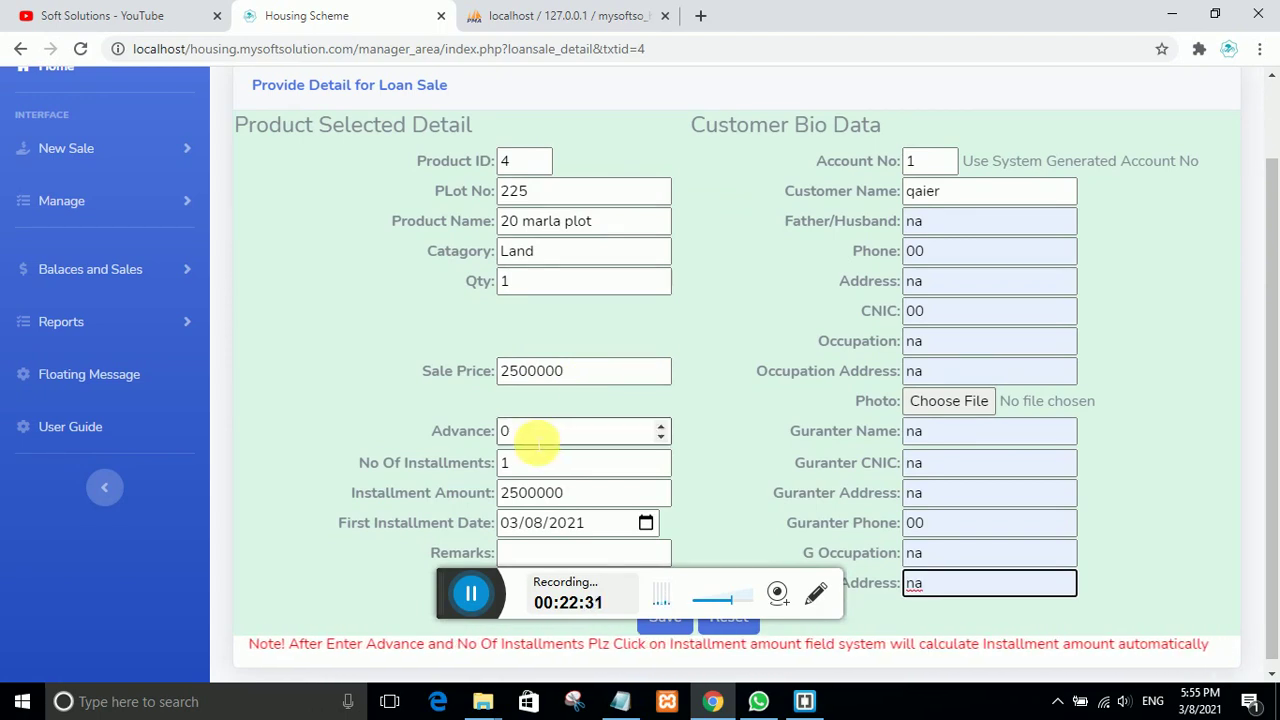
Step: Enter advance 500000 over 36 installments of 55556, remark ok, and save the sale
left_click(460, 430)
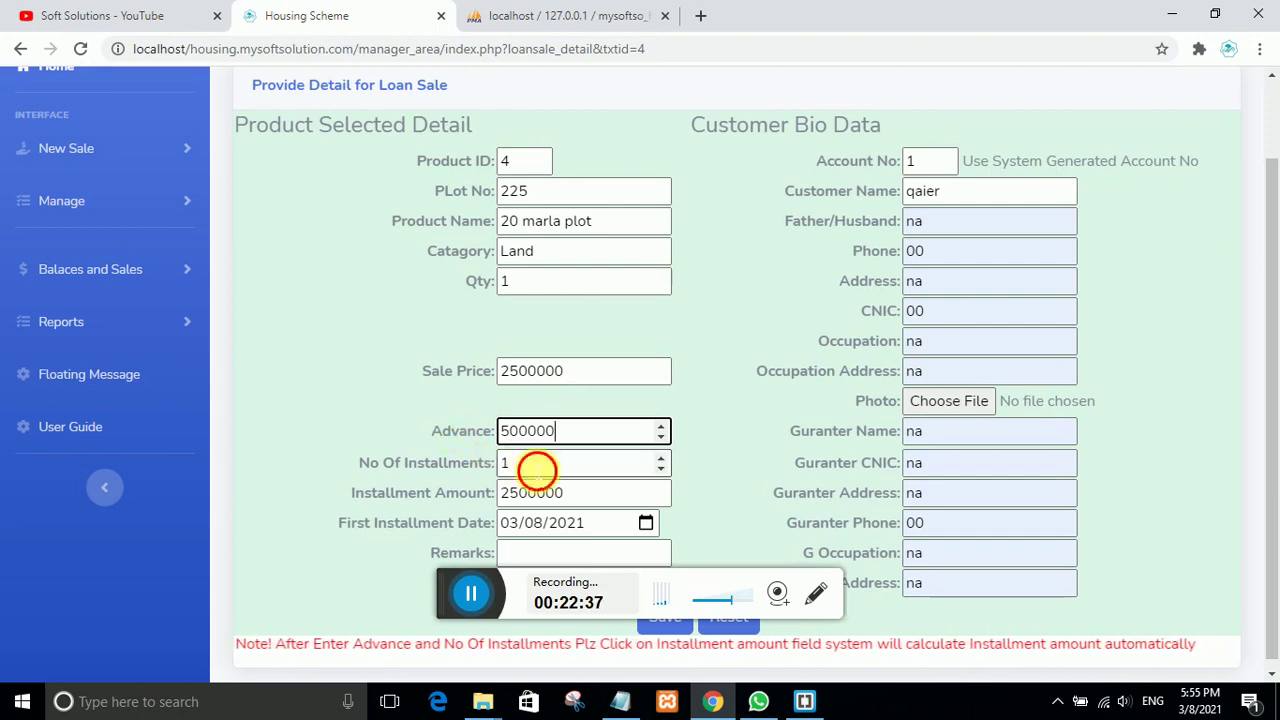
left_click(478, 463)
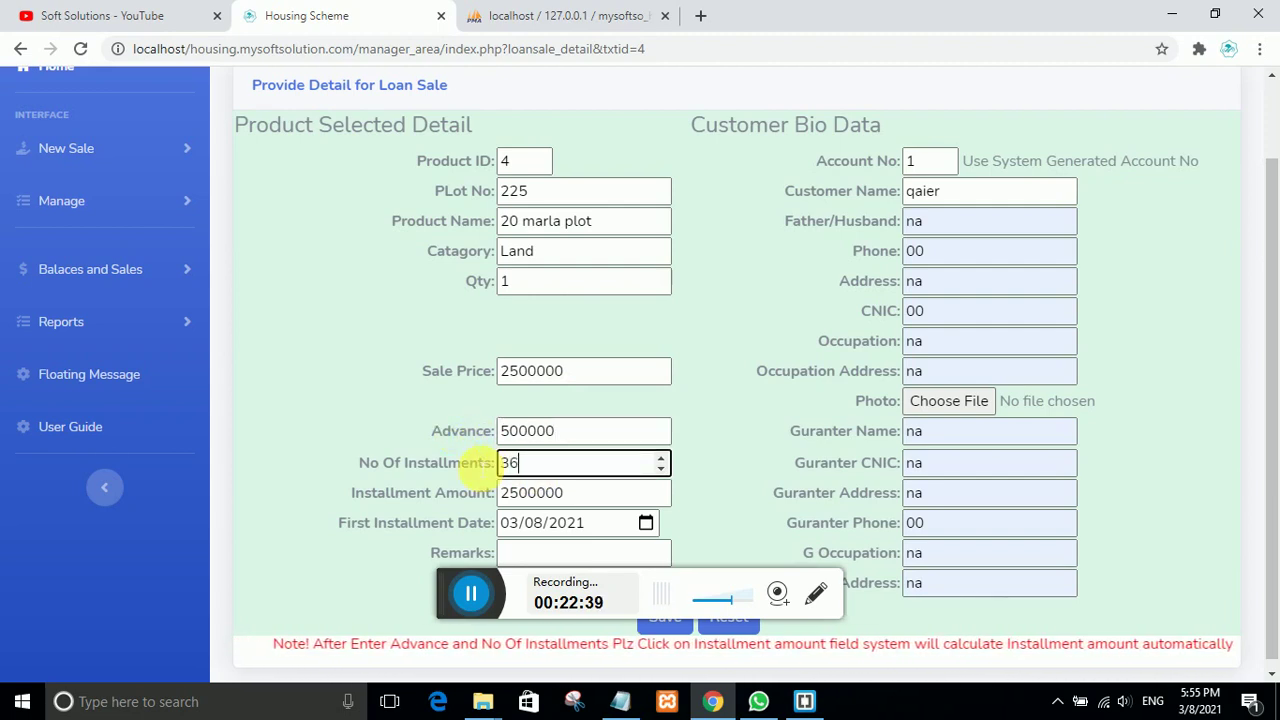
left_click(580, 493)
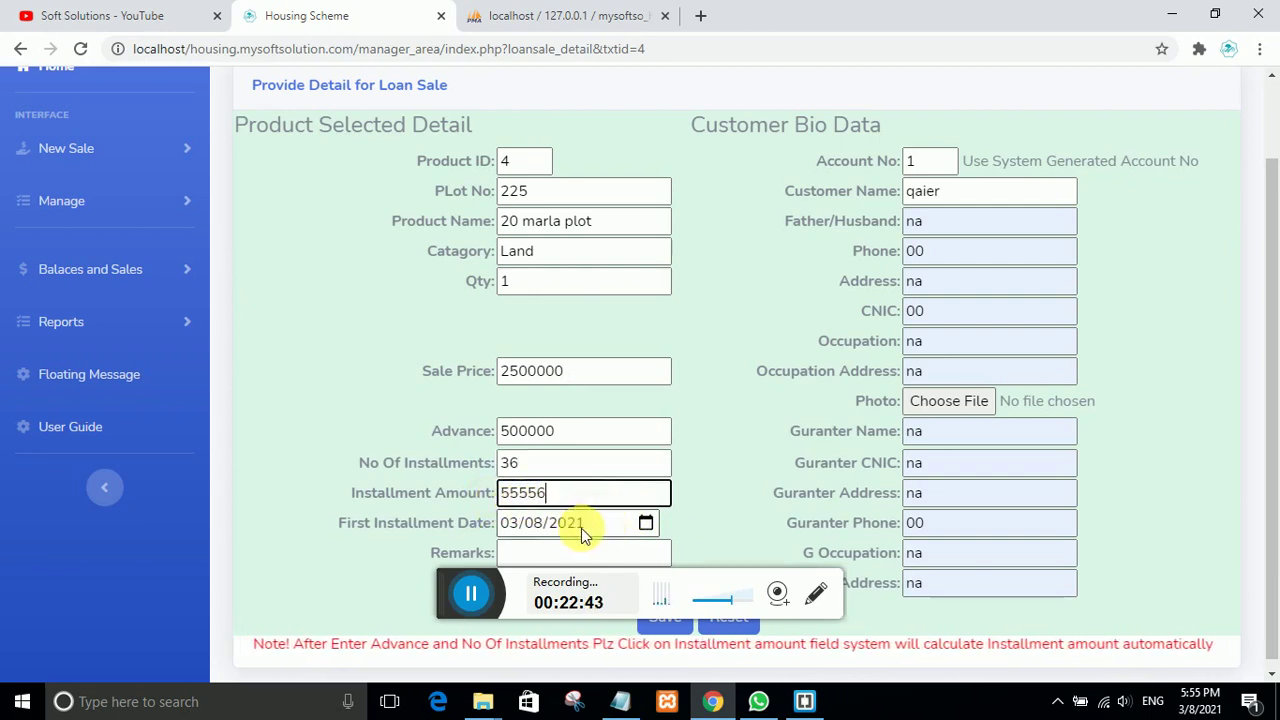
left_click(535, 553)
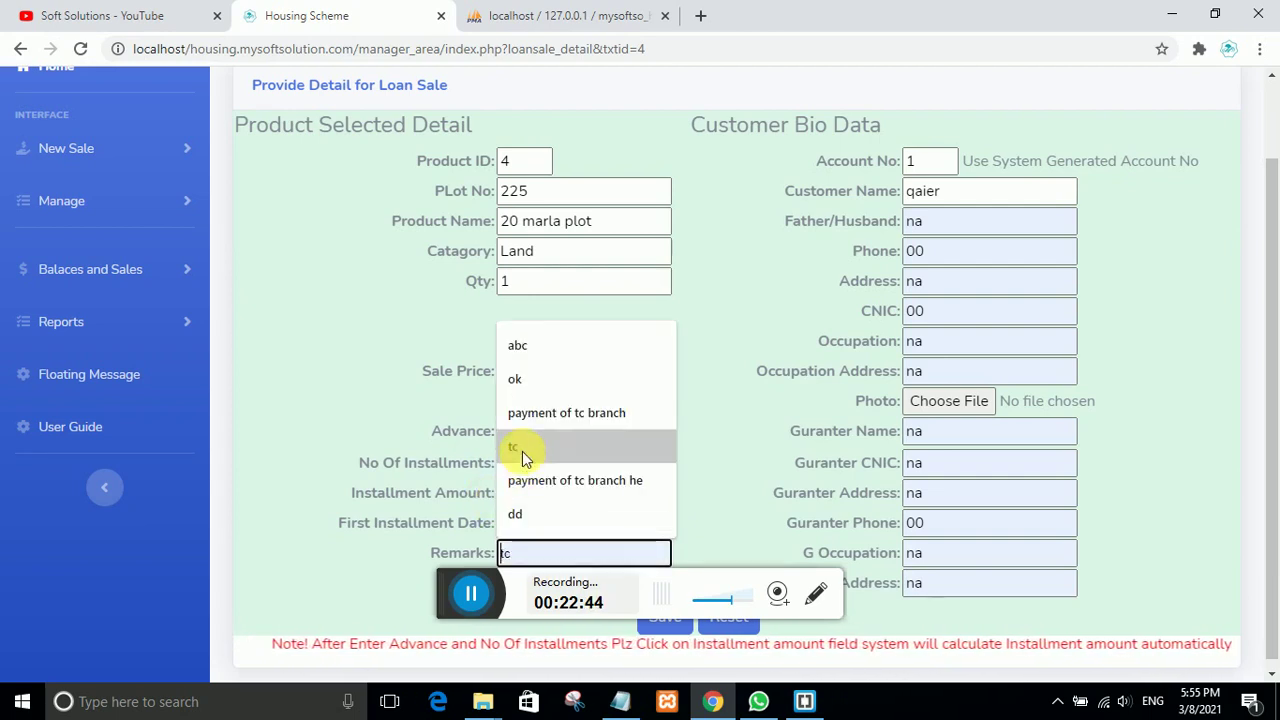
left_click(525, 381)
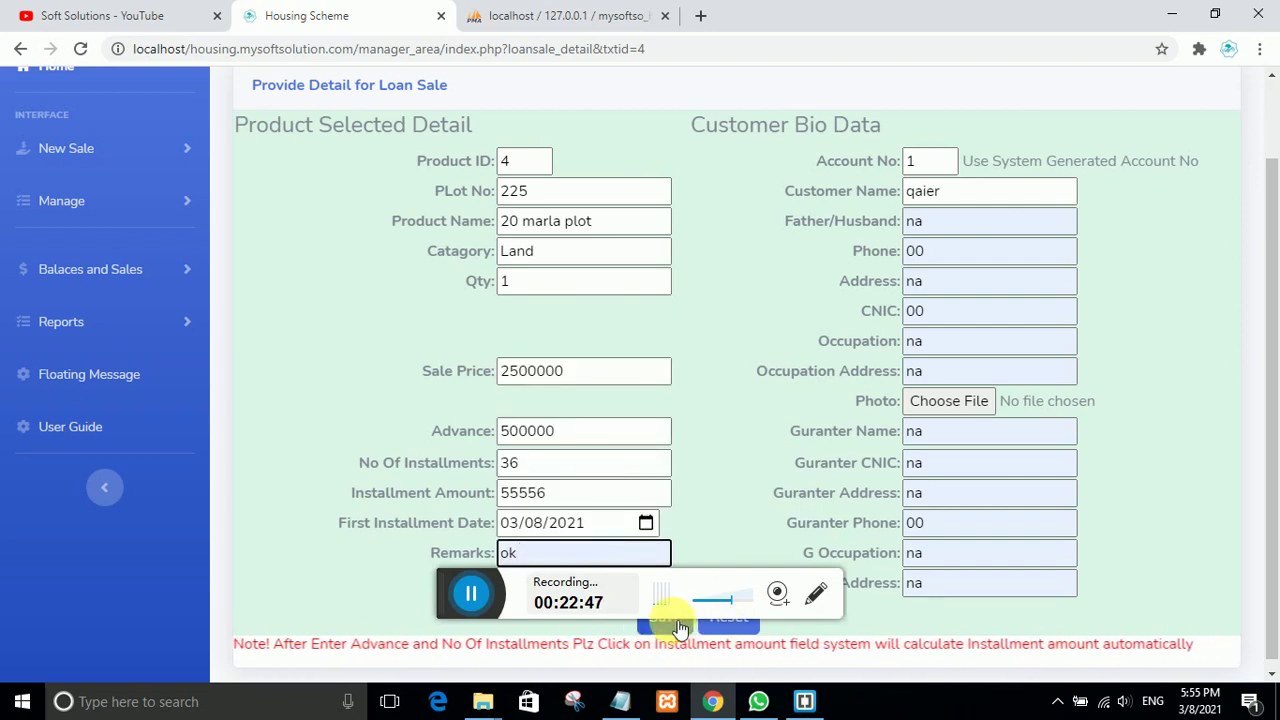
left_click(677, 624)
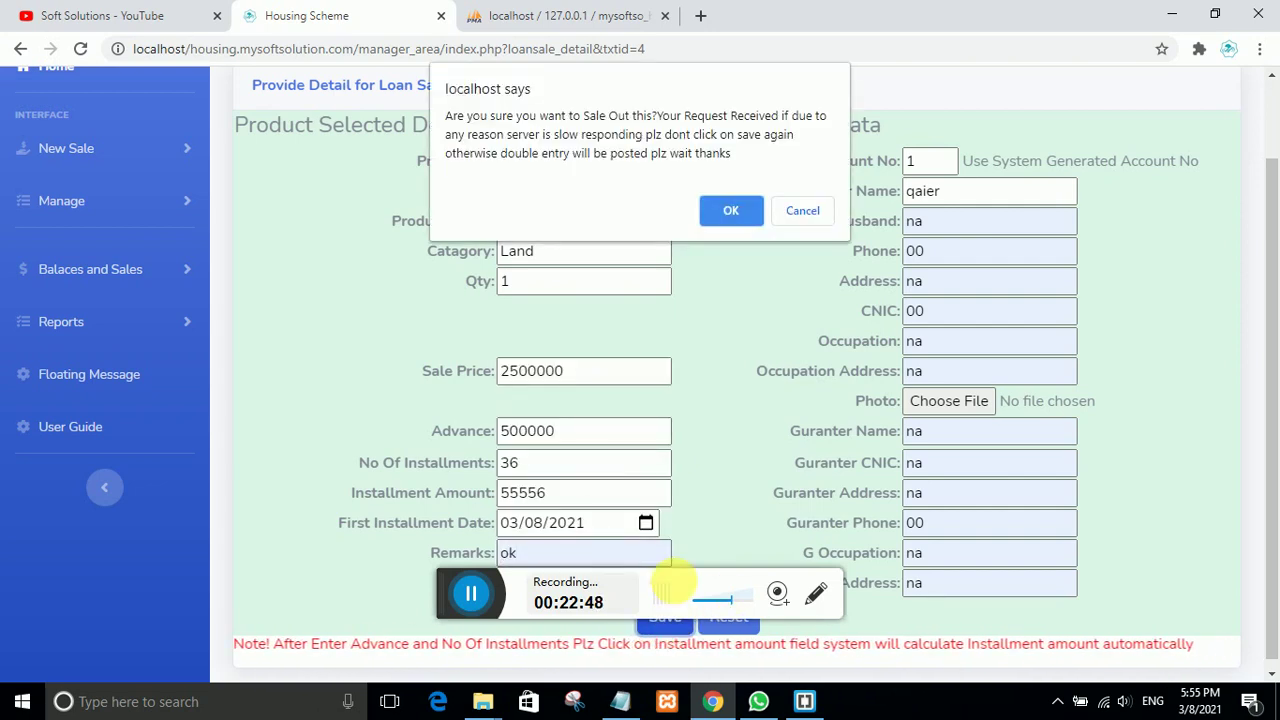
Step: Confirm plot 225's sell-out, dismiss the success alert, and list the active customers
left_click(731, 211)
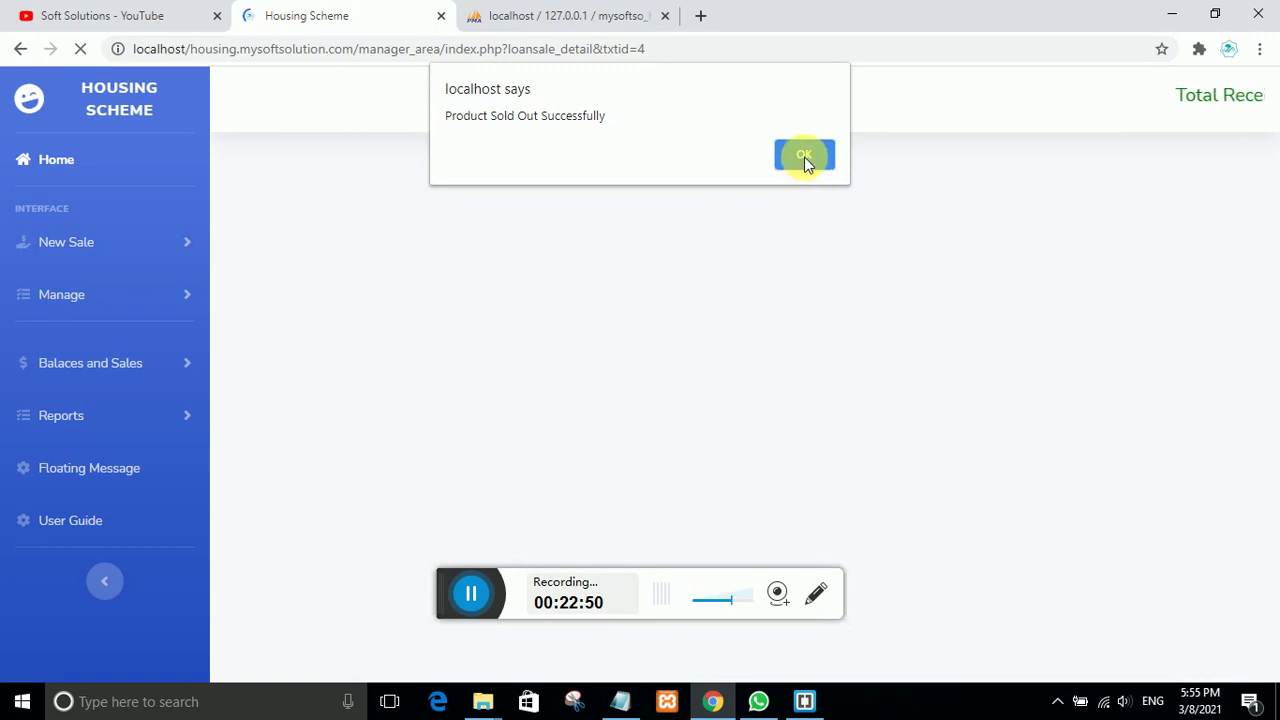
left_click(804, 156)
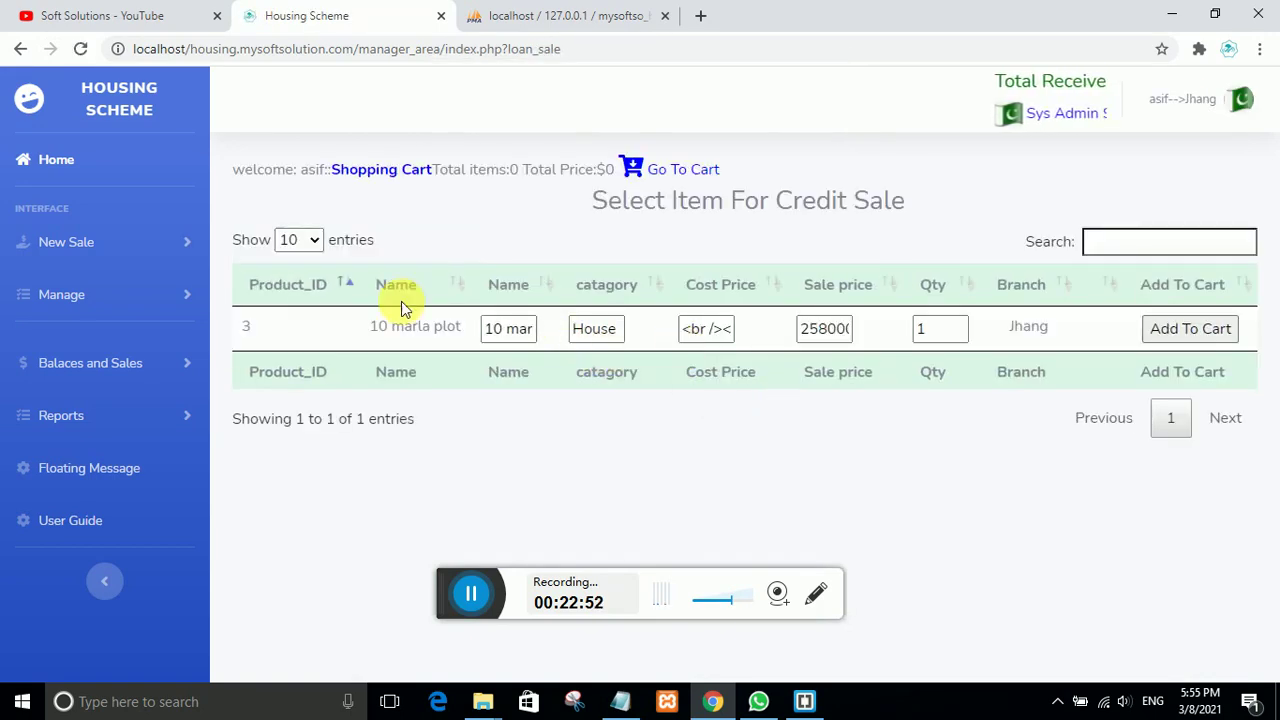
left_click(100, 364)
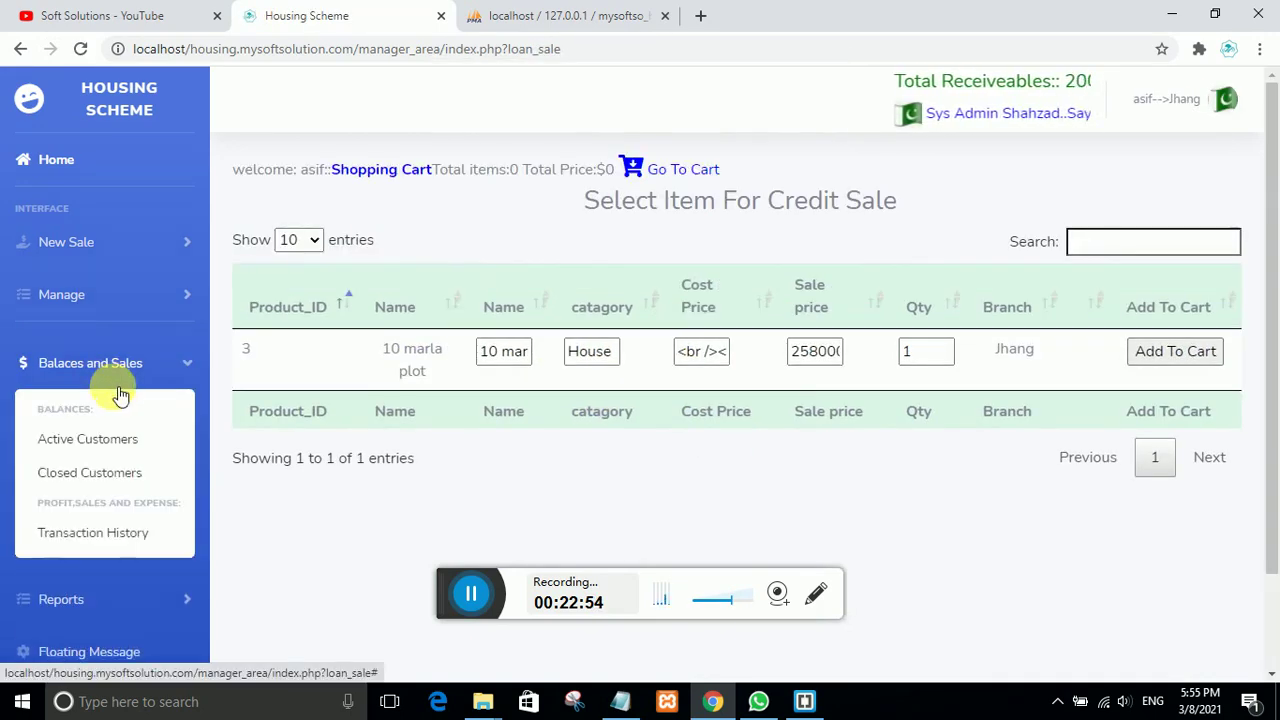
left_click(100, 440)
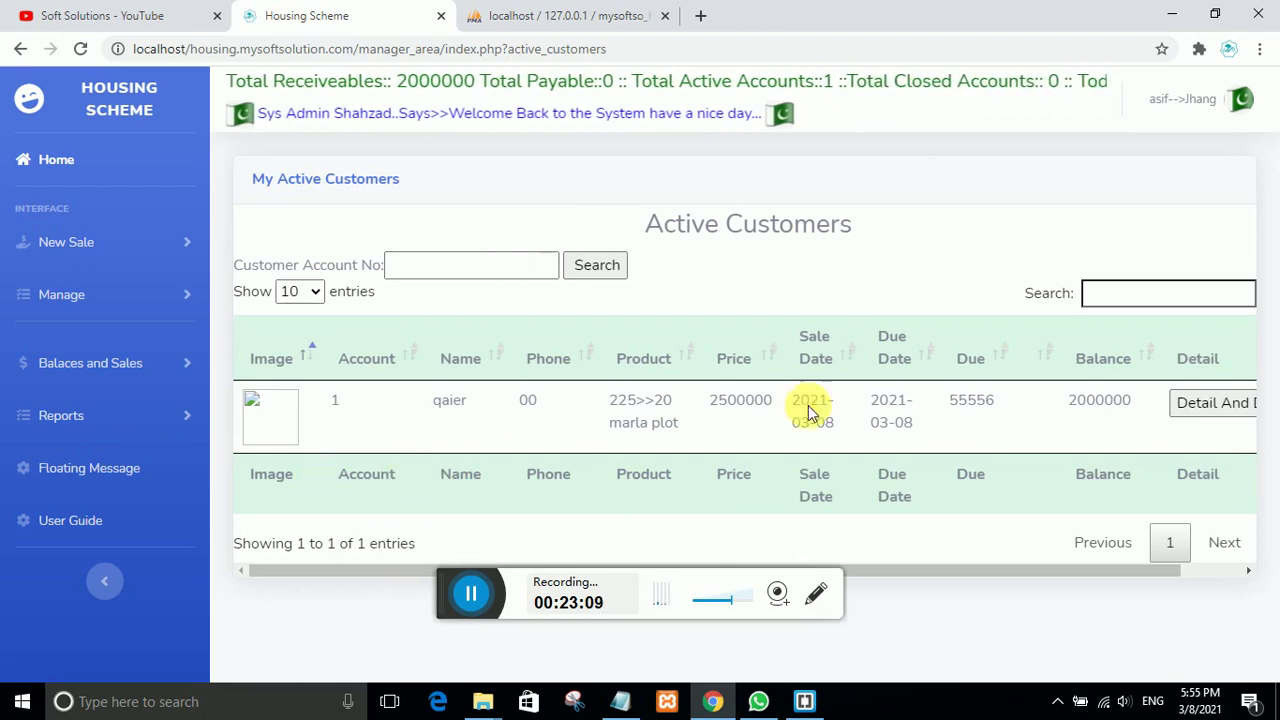
Step: Open the new customer's details and view plot 225's Detail of Owner Ship
left_click(1200, 403)
scroll(486, 457, "down", 2)
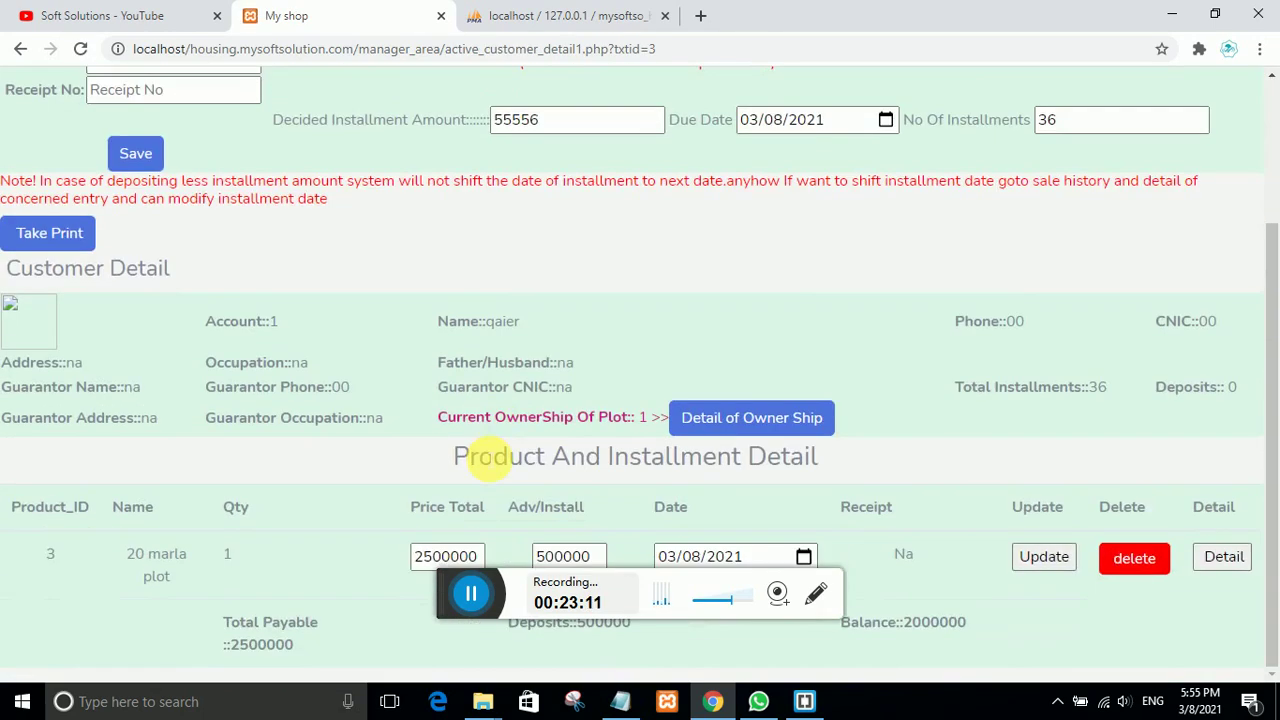
scroll(481, 451, "down", 1)
scroll(481, 451, "up", 2)
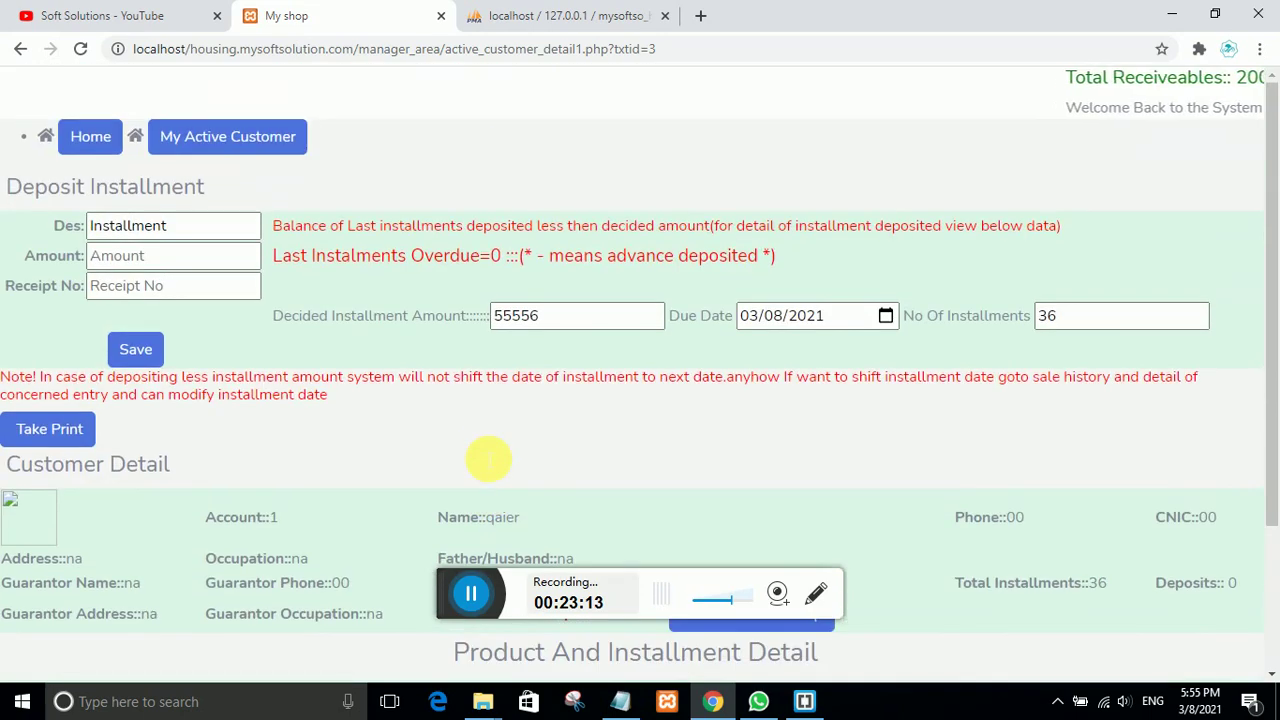
scroll(481, 451, "down", 2)
scroll(481, 457, "up", 2)
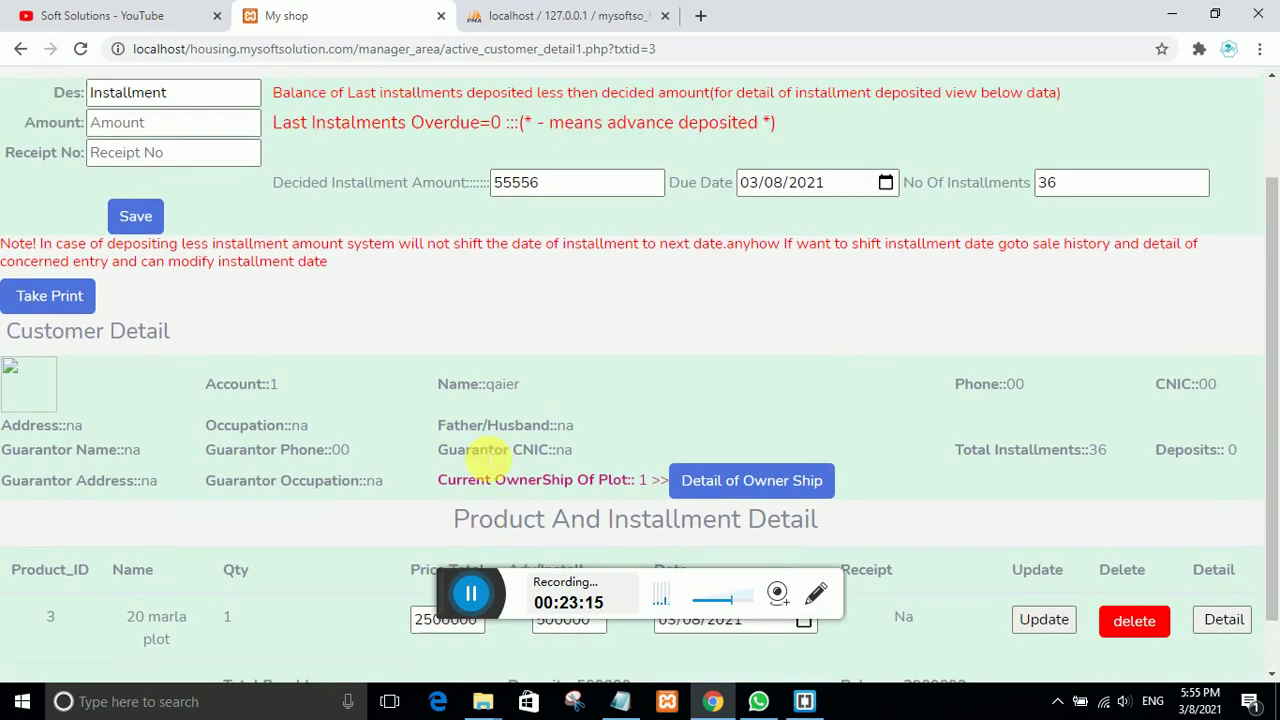
scroll(481, 457, "down", 2)
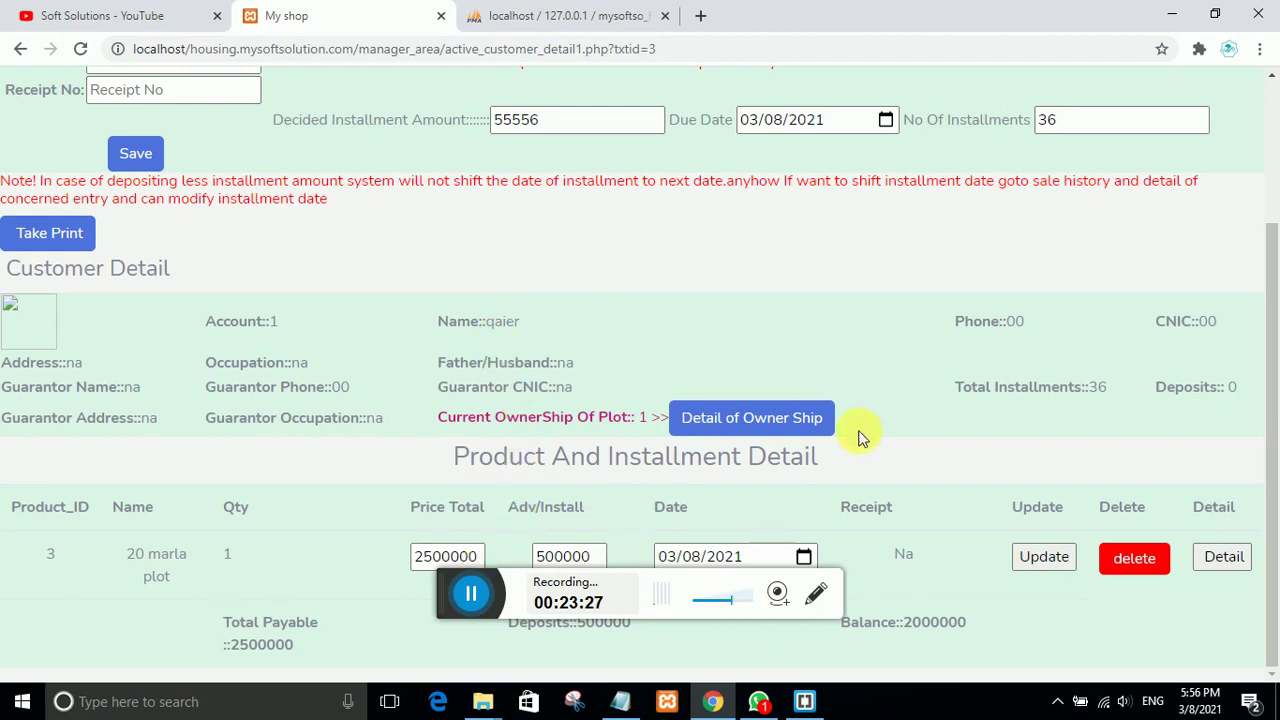
left_click(765, 420)
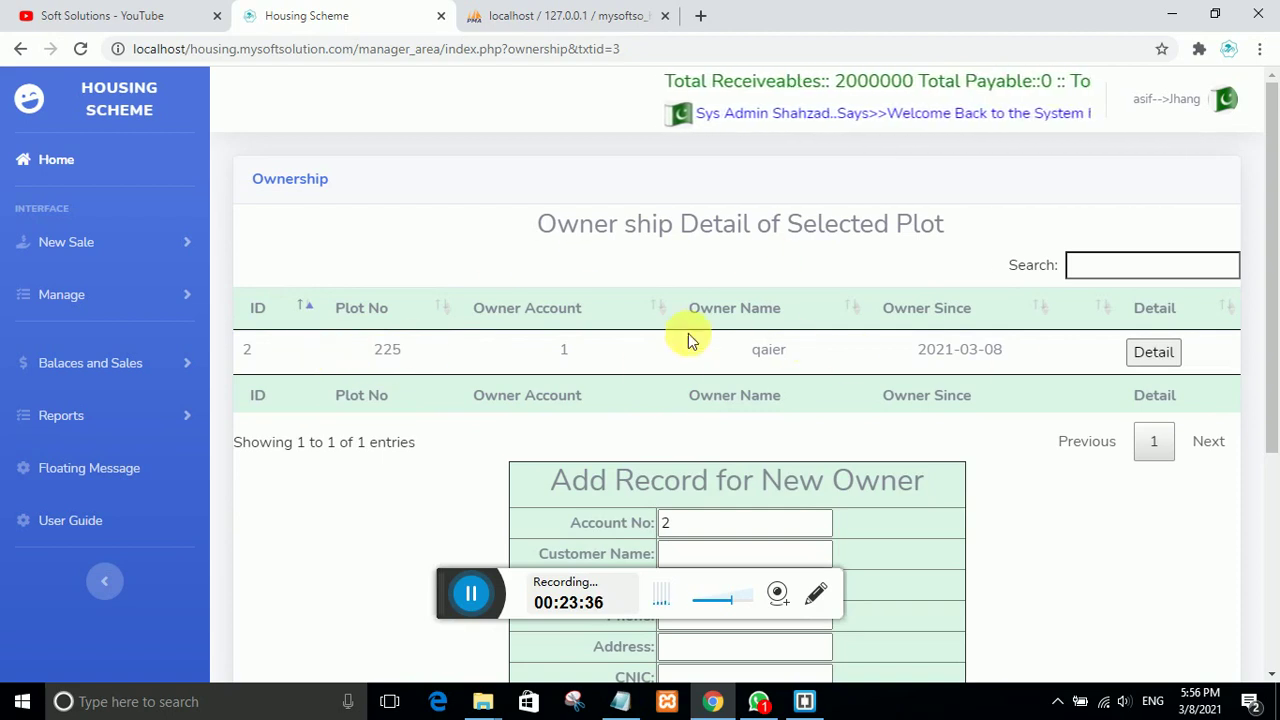
Step: Enter the new owner's name, father/husband na and phone 00
scroll(717, 368, "down", 2)
scroll(737, 405, "down", 2)
scroll(737, 410, "up", 4)
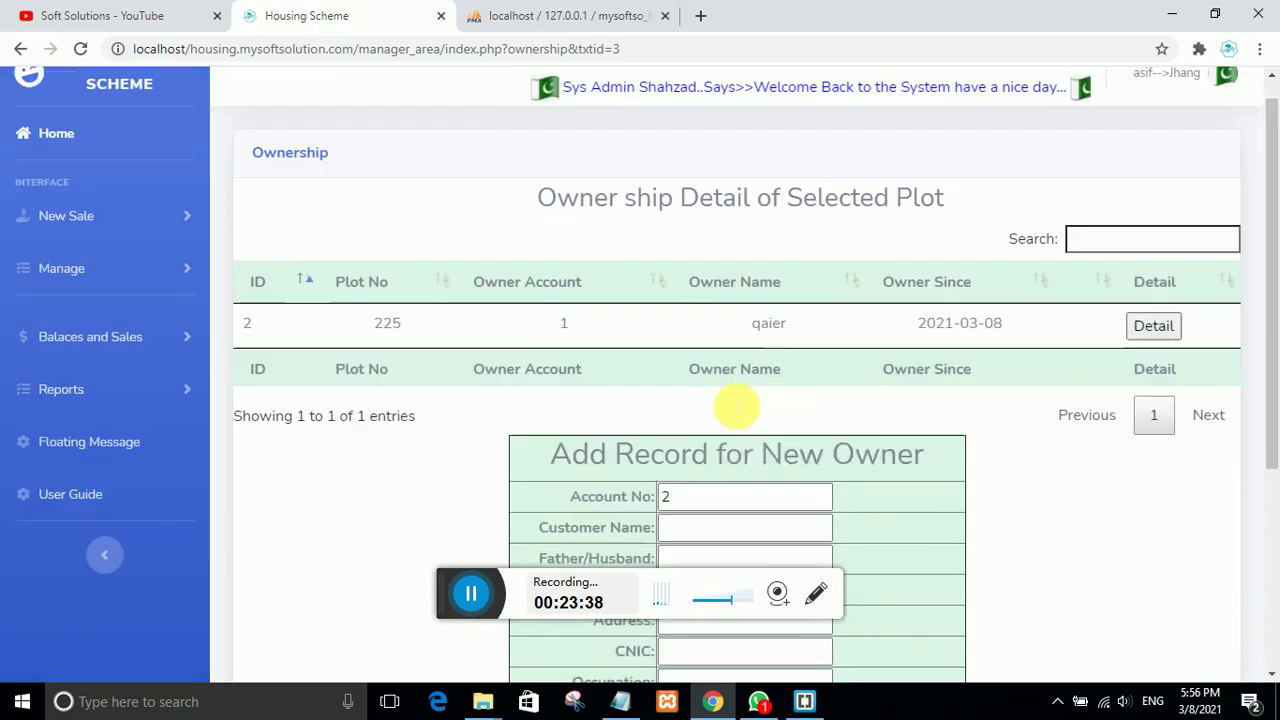
scroll(737, 412, "down", 3)
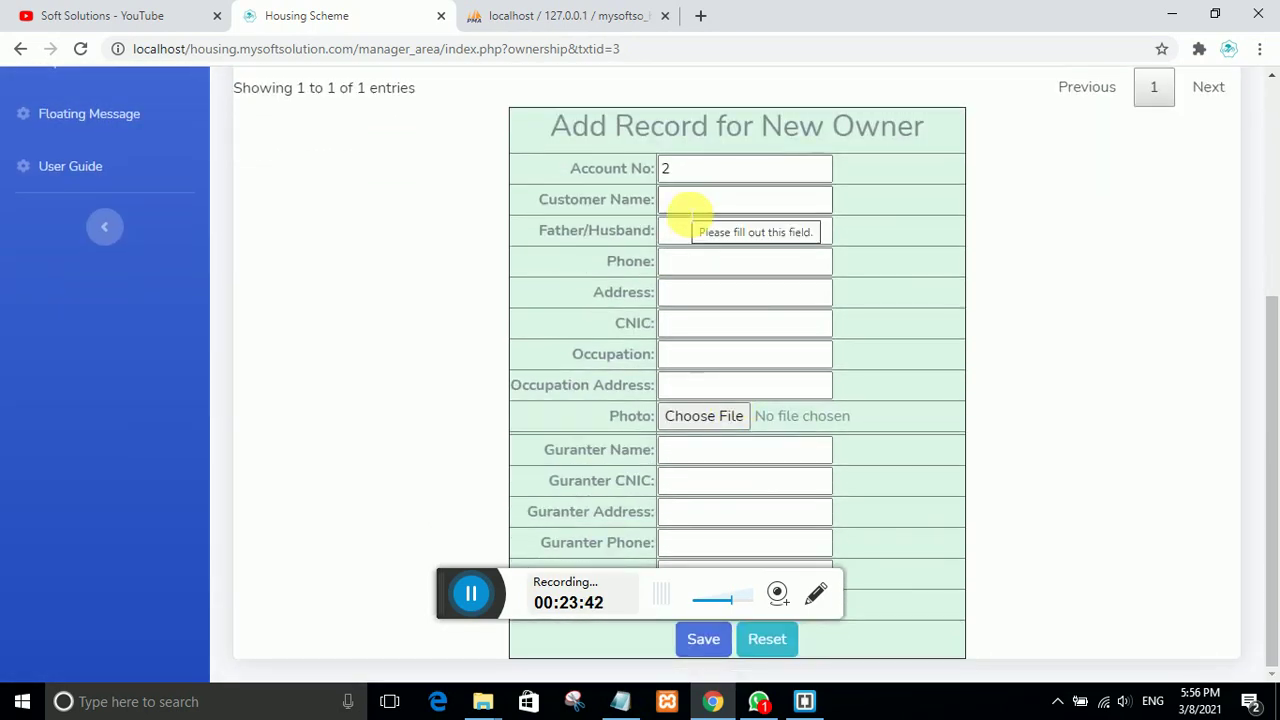
left_click(690, 205)
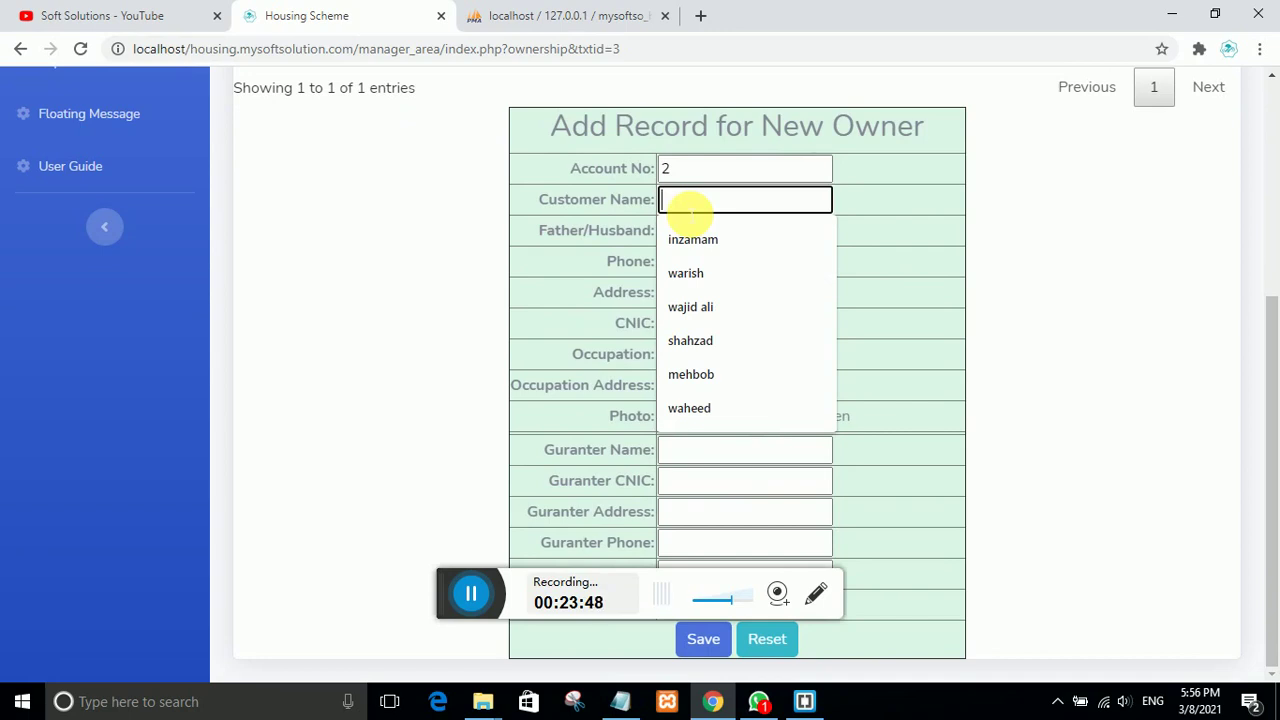
type("tahir")
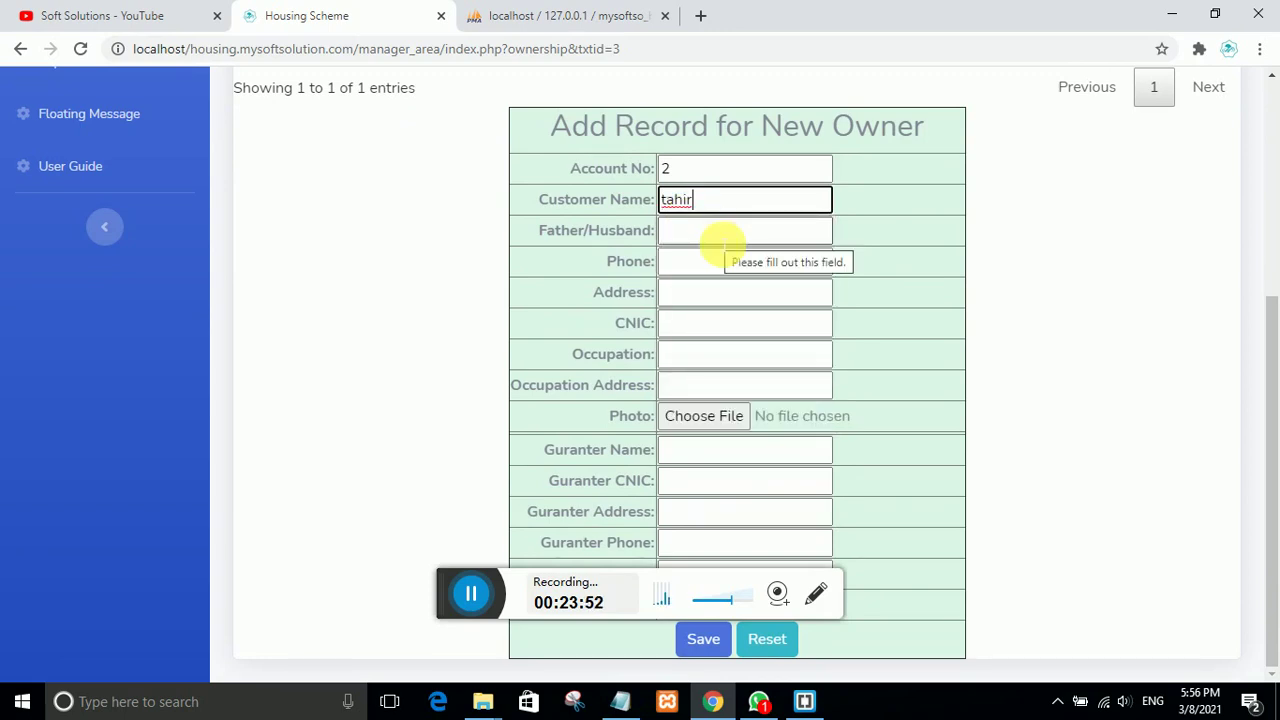
left_click(692, 232)
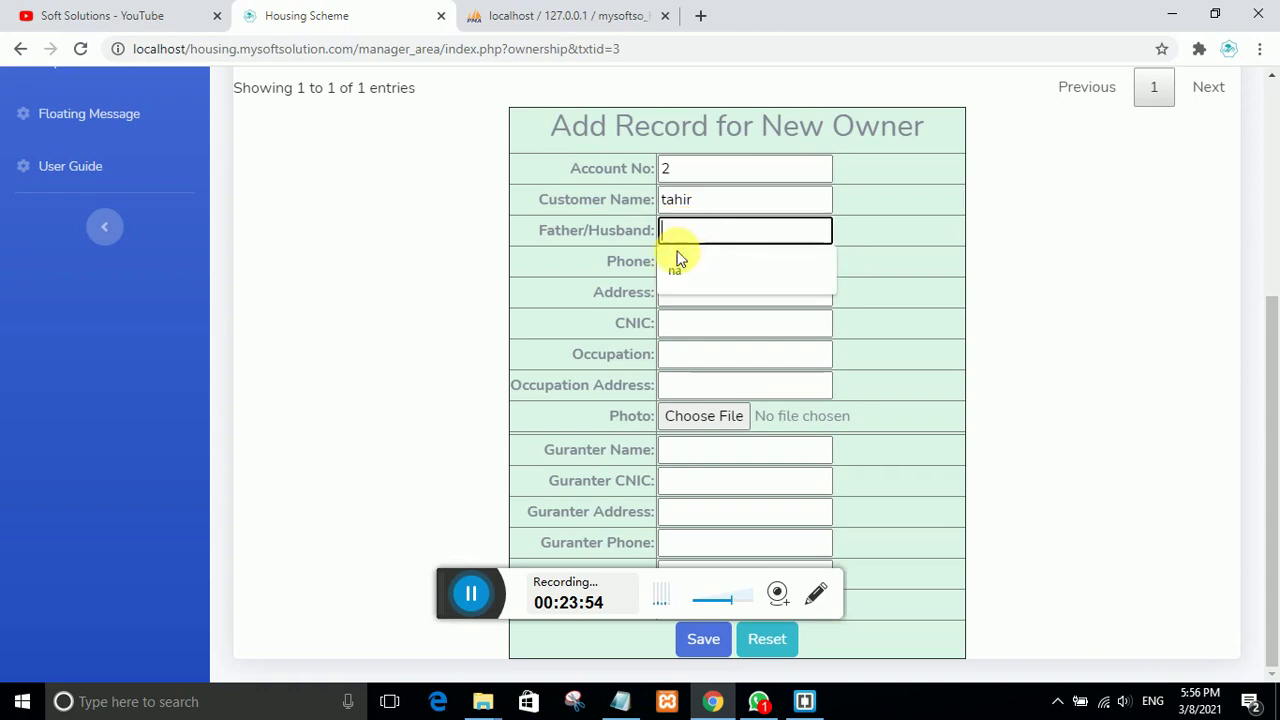
type("na")
left_click(686, 263)
type("00")
left_click(700, 300)
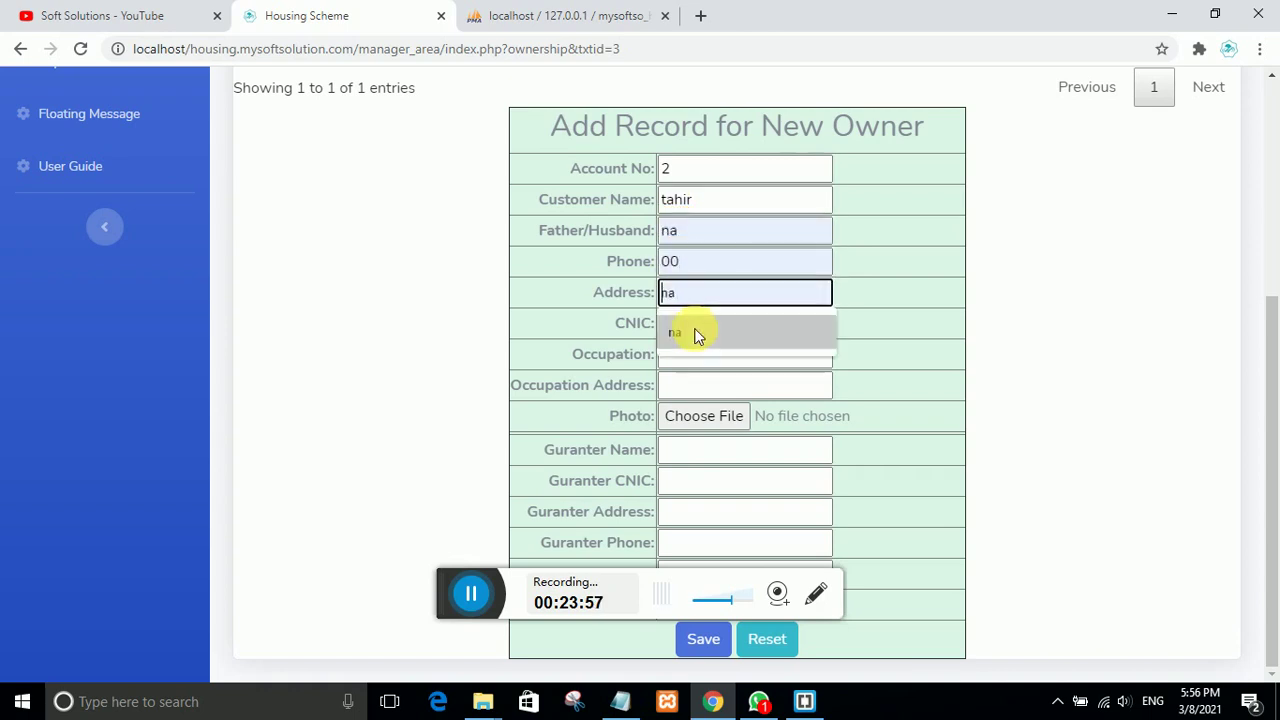
Step: Fill the new owner's address, CNIC, occupation and occupation address with na/00
left_click(697, 334)
left_click(703, 328)
left_click(706, 363)
left_click(706, 360)
left_click(700, 392)
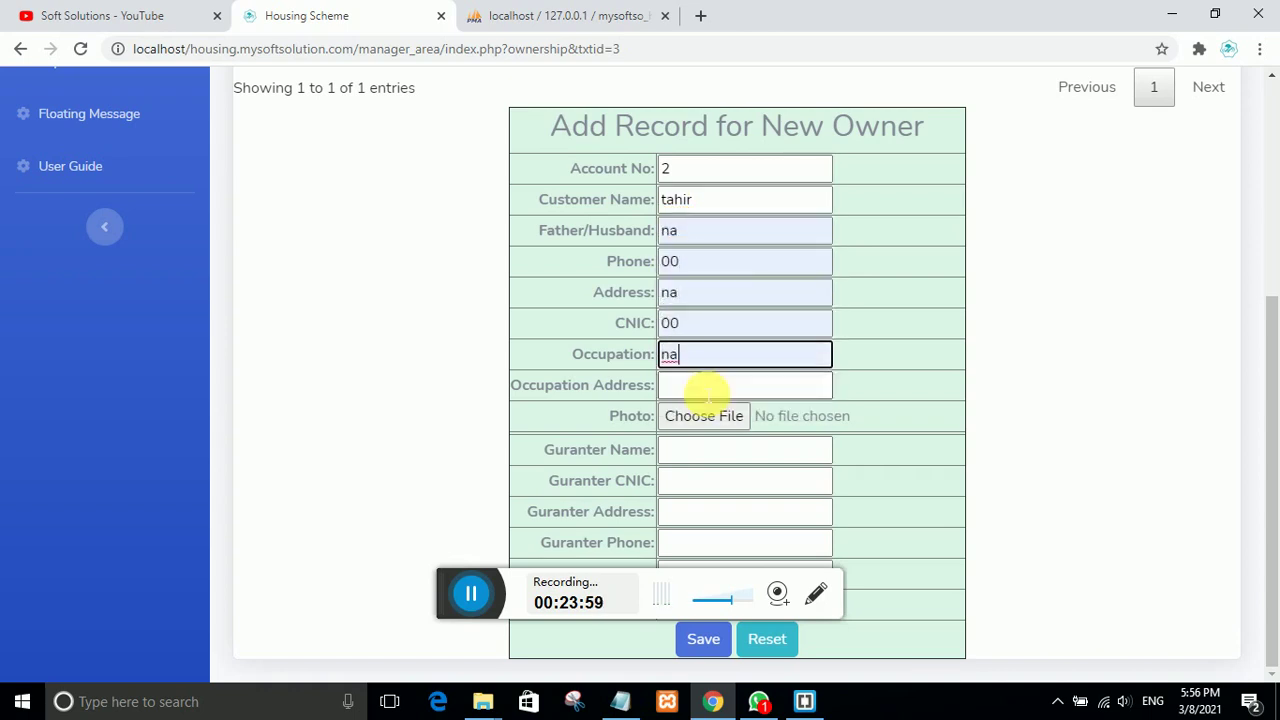
left_click(705, 388)
left_click(702, 414)
Step: Fill guarantor name, CNIC and address with na, moving on to Guranter Phone
left_click(706, 449)
left_click(703, 489)
left_click(706, 481)
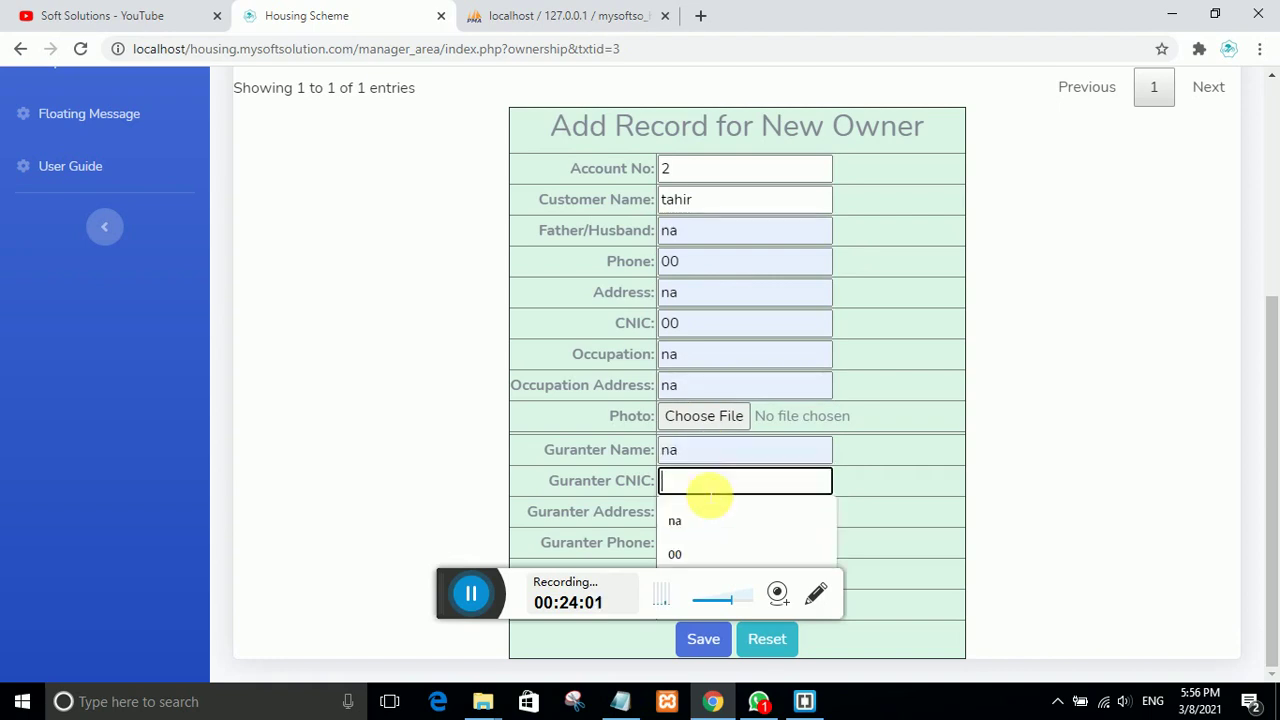
type("na")
left_click(749, 515)
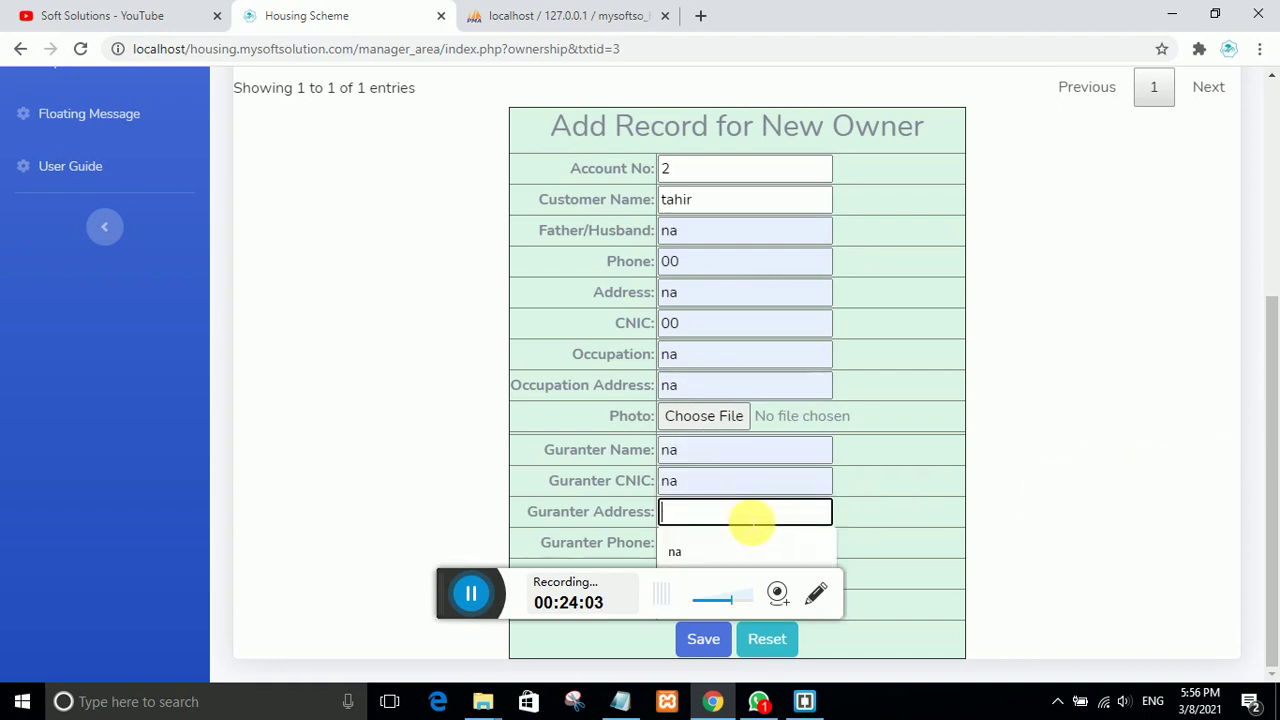
left_click(692, 546)
left_click(716, 545)
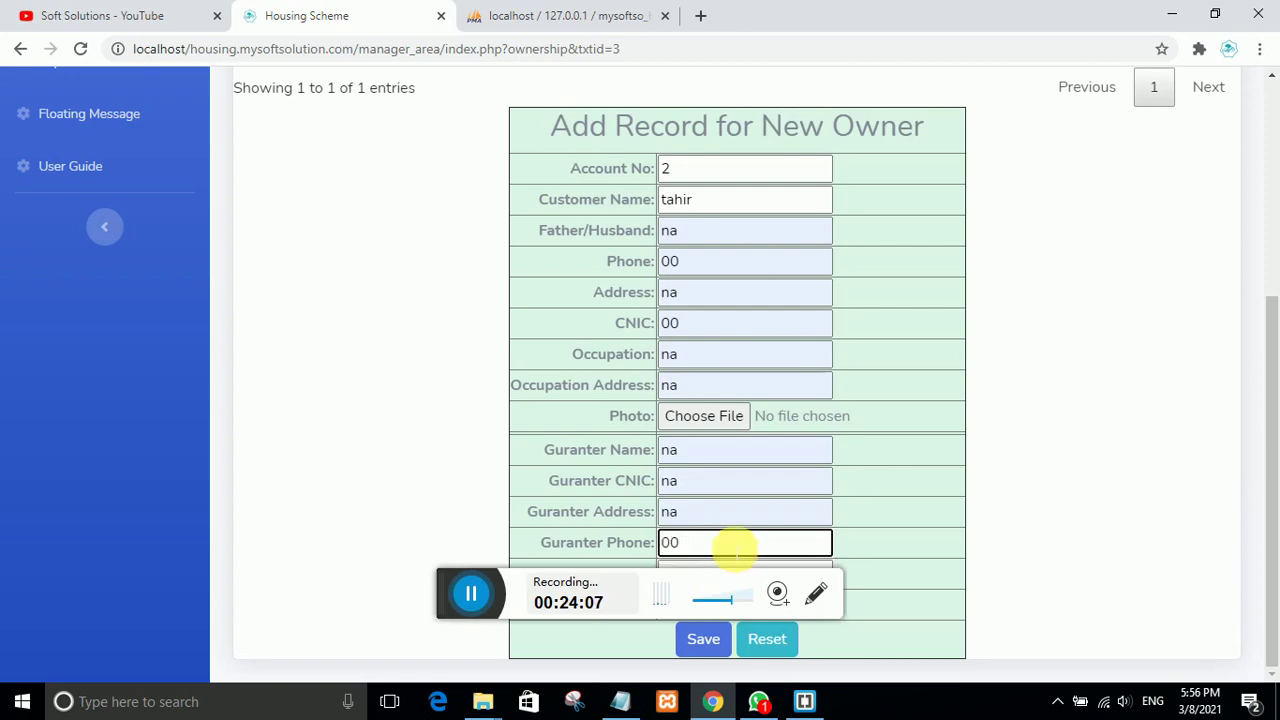
left_click_drag(995, 22, 990, 75)
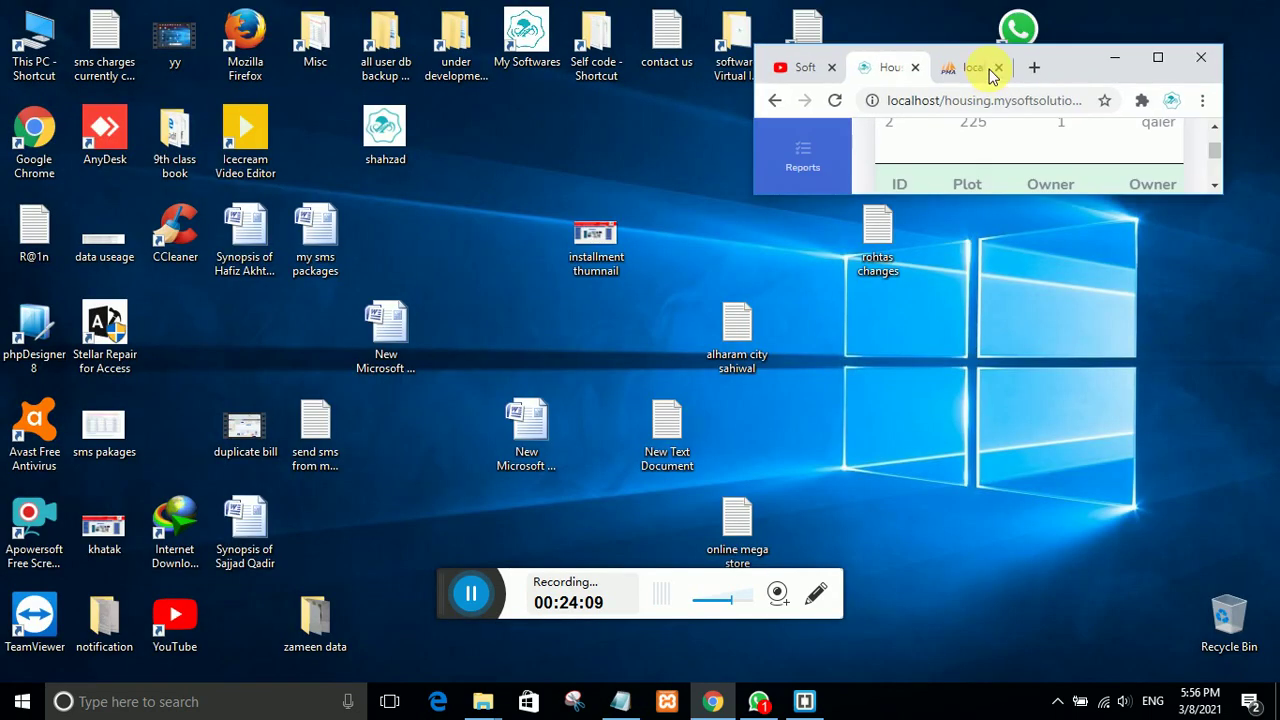
left_click(1157, 57)
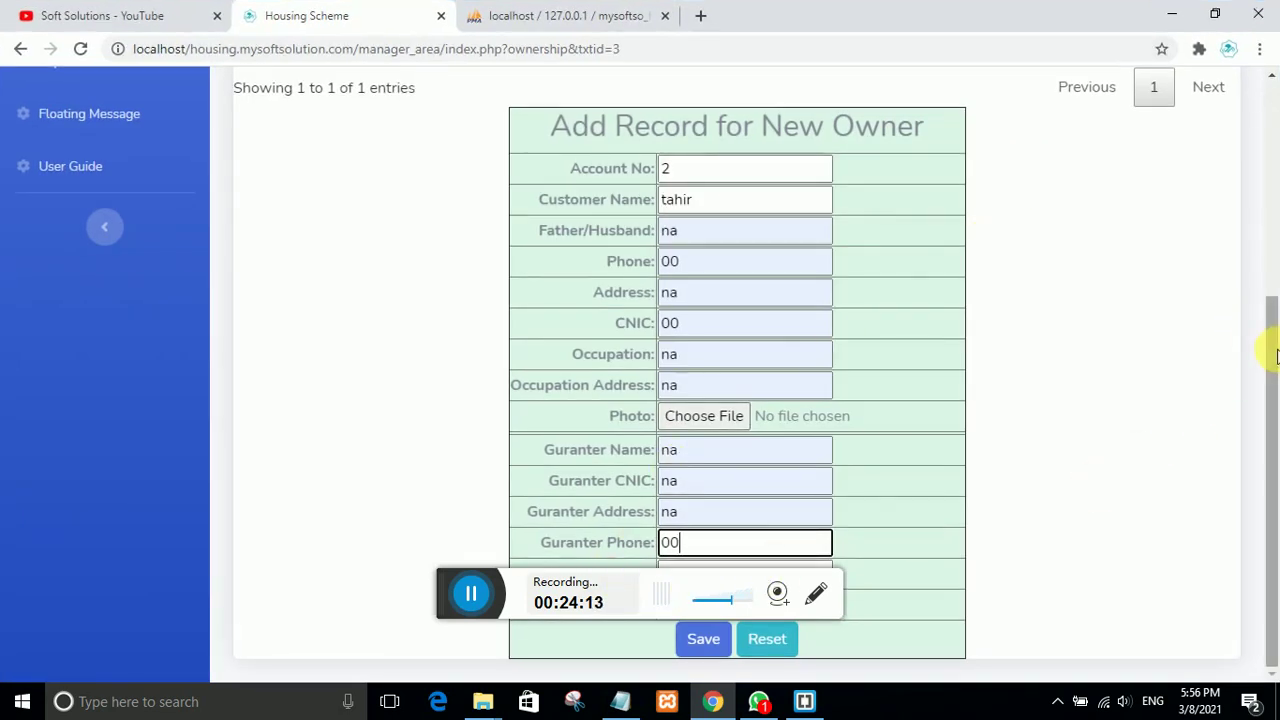
Step: Enter na for the guarantor's occupation and occupation address
left_click_drag(1266, 346, 1276, 314)
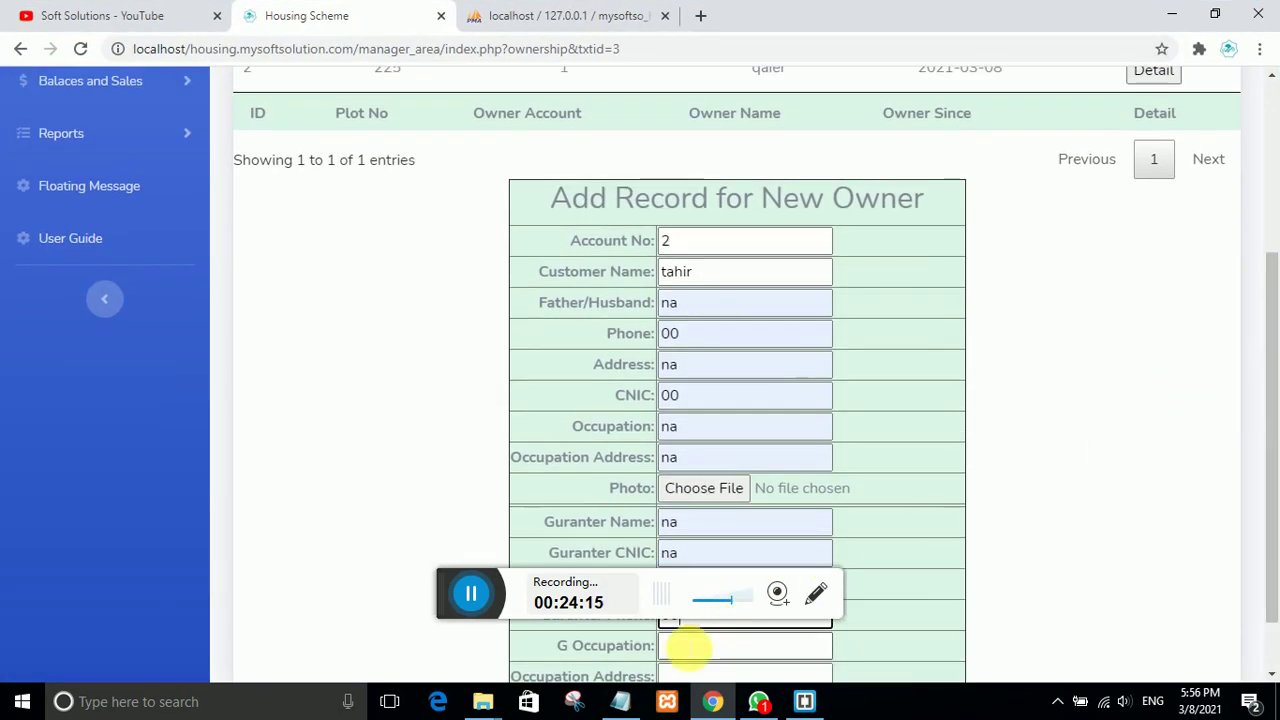
left_click(680, 646)
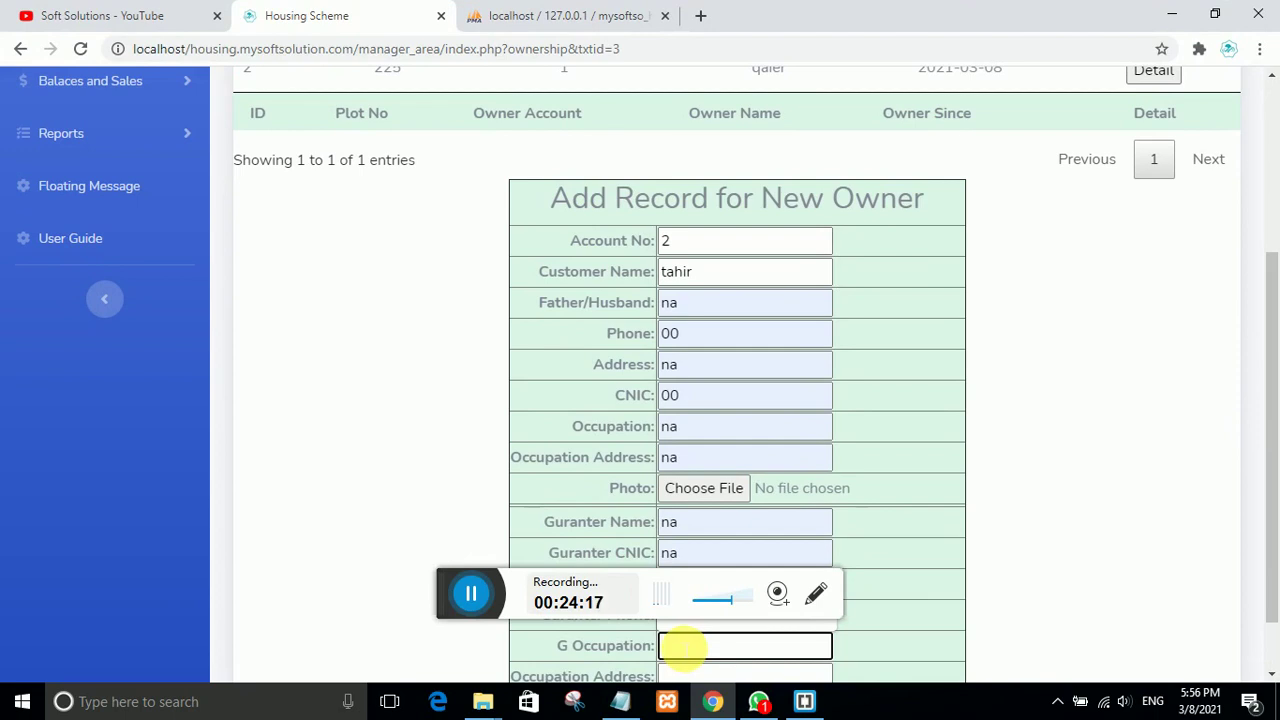
type("na")
scroll(725, 645, "down", 1)
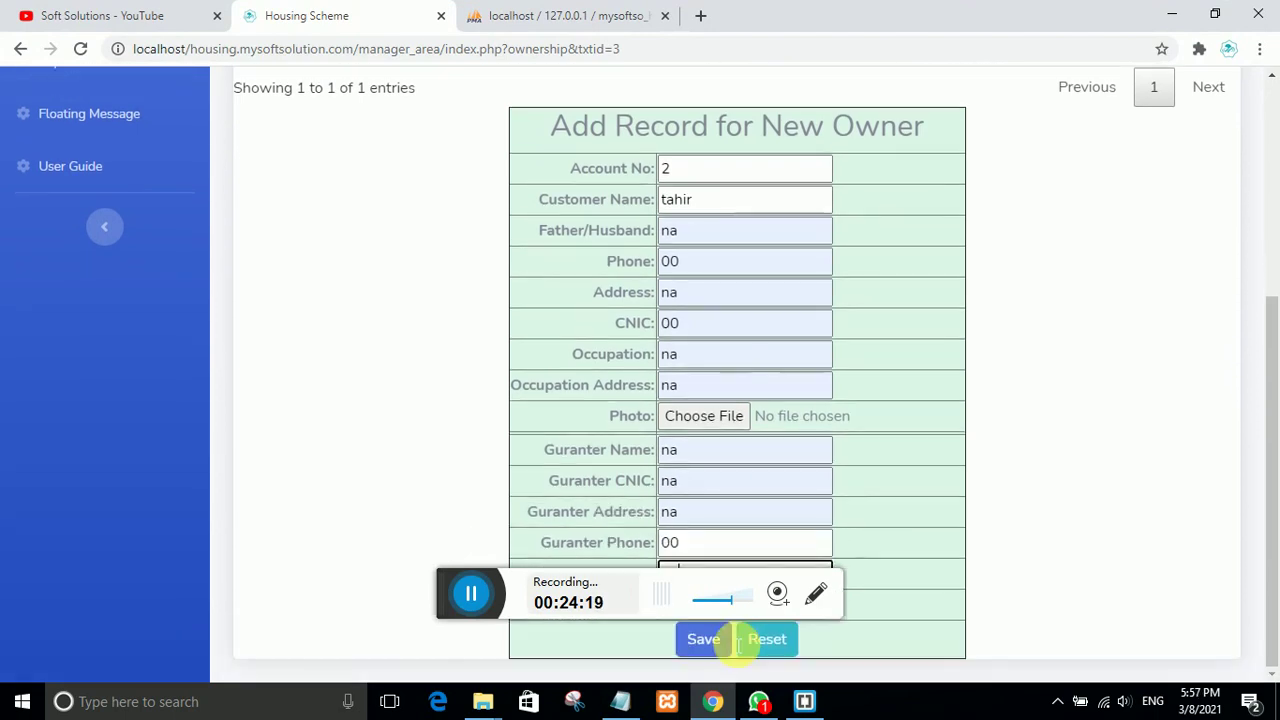
scroll(715, 634, "up", 1)
scroll(716, 645, "up", 1)
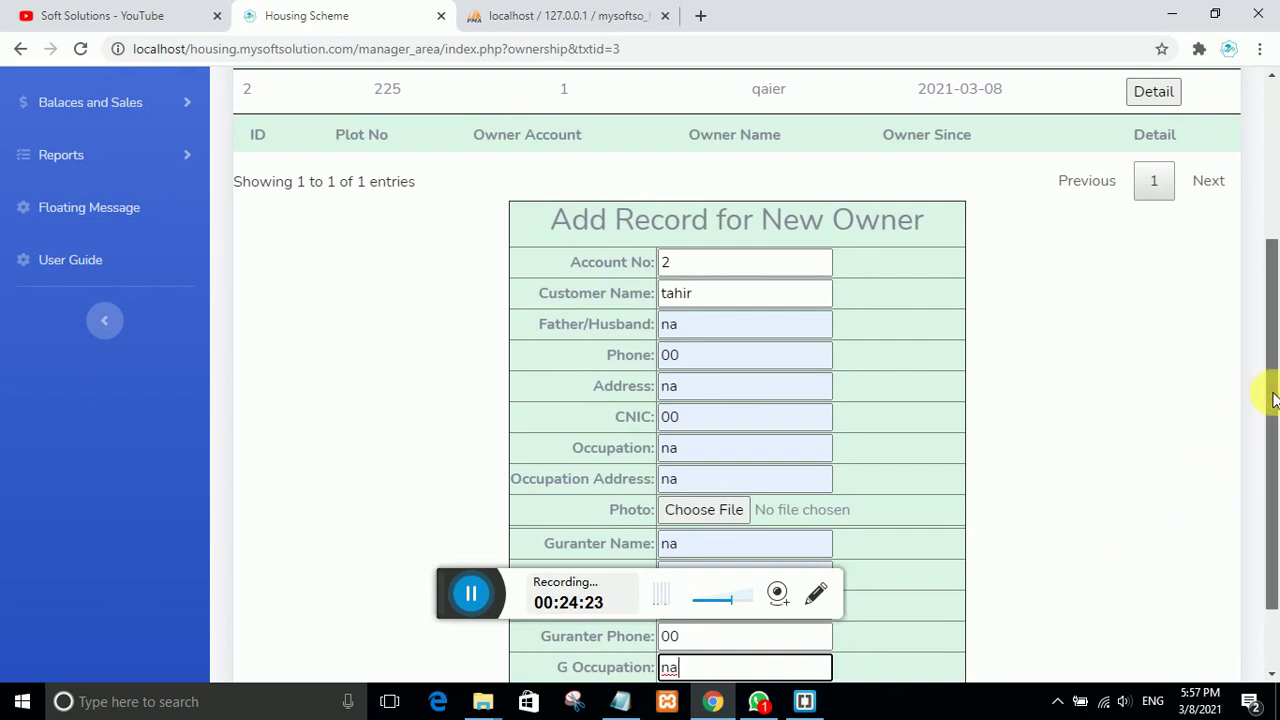
left_click_drag(1266, 394, 1266, 425)
left_click(688, 646)
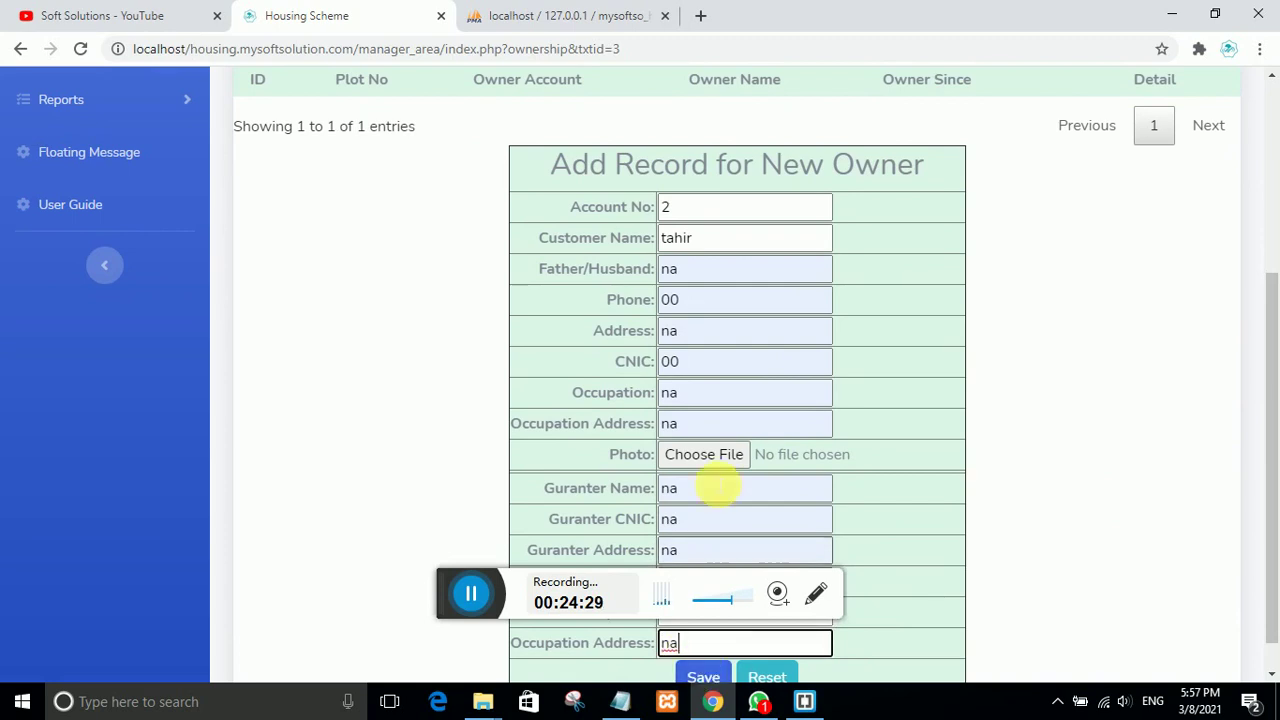
scroll(480, 266, "up", 2)
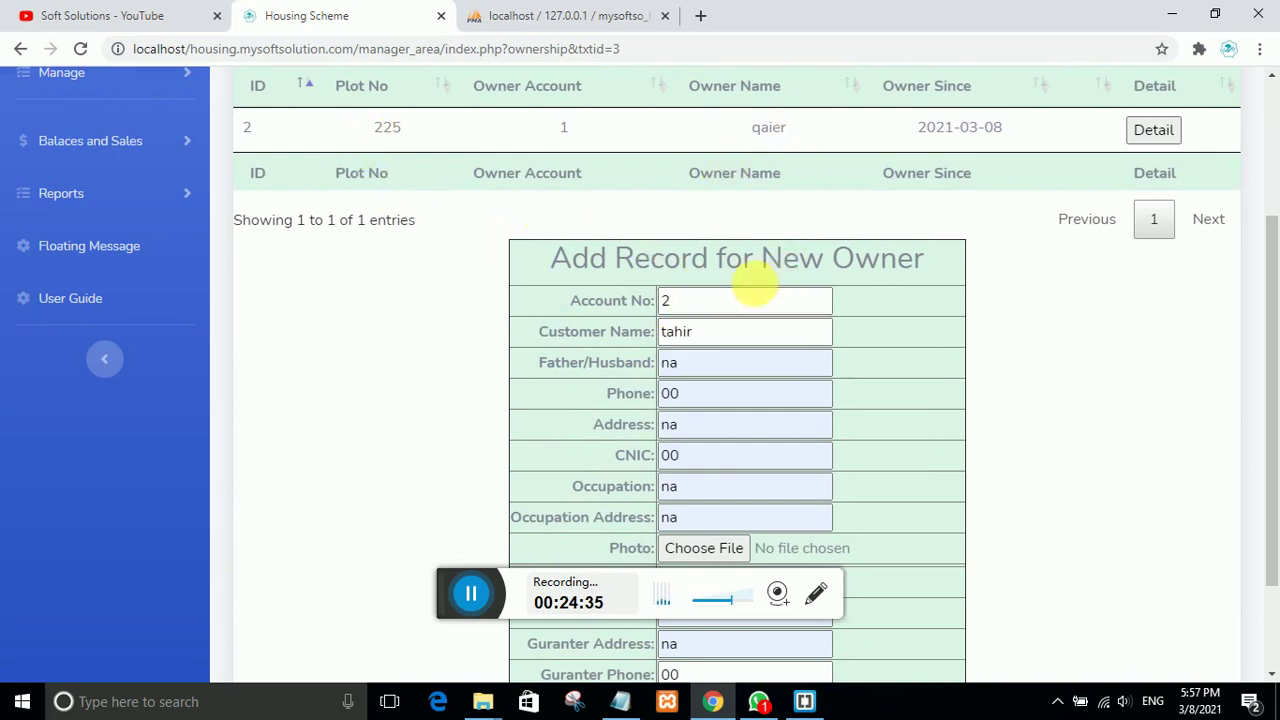
scroll(800, 500, "down", 3)
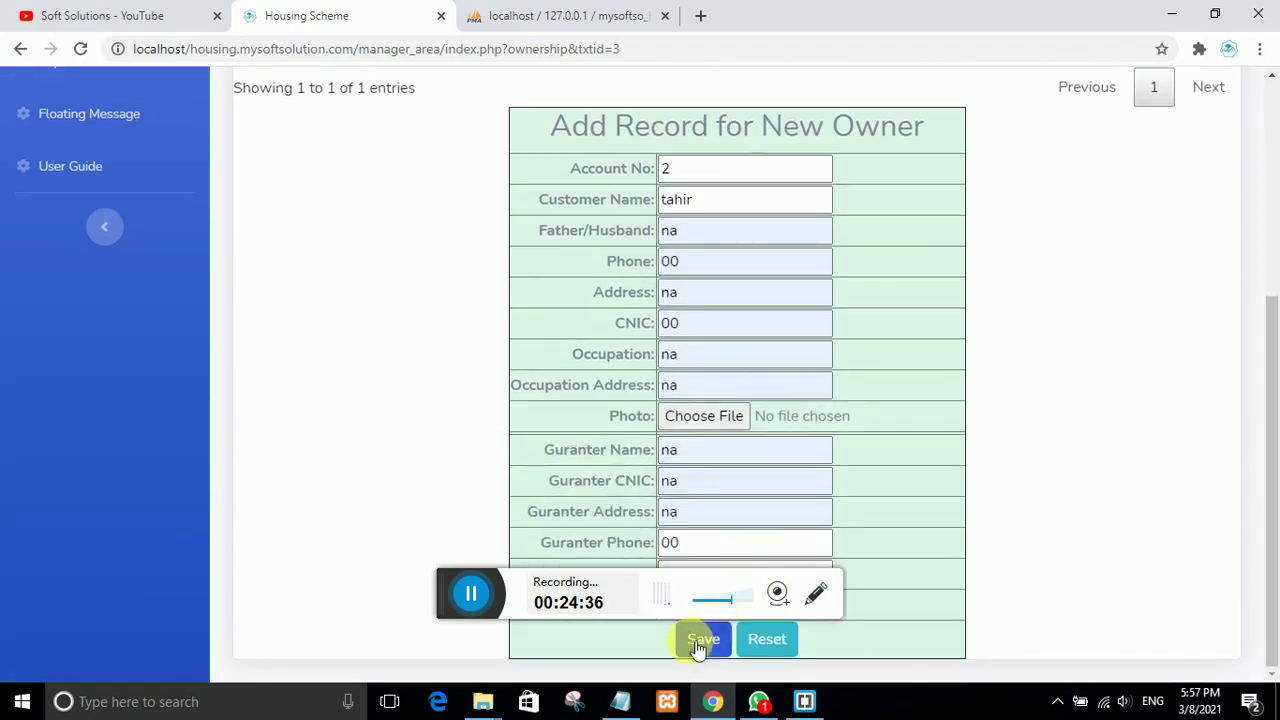
Step: Save the new-owner record, acknowledge the alert, and compare old and new owner account numbers
left_click(703, 638)
left_click(806, 155)
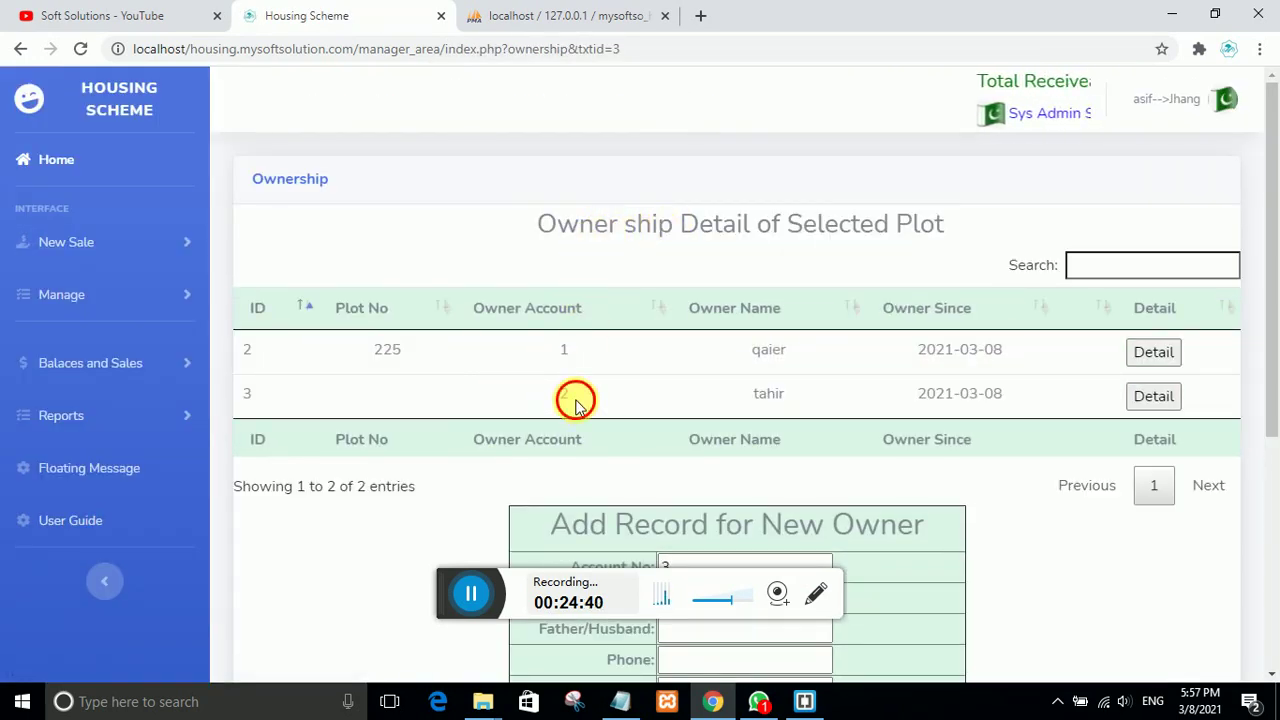
left_click_drag(576, 405, 543, 394)
double_click(563, 349)
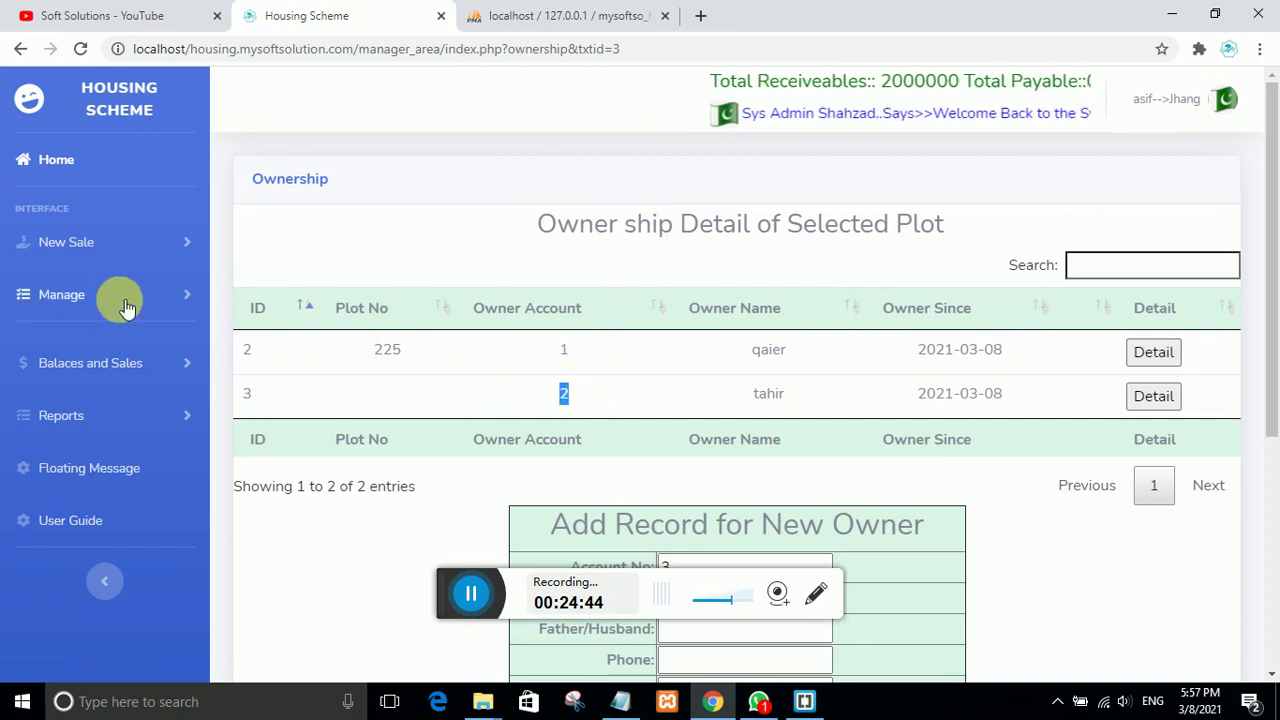
left_click(55, 363)
left_click(106, 448)
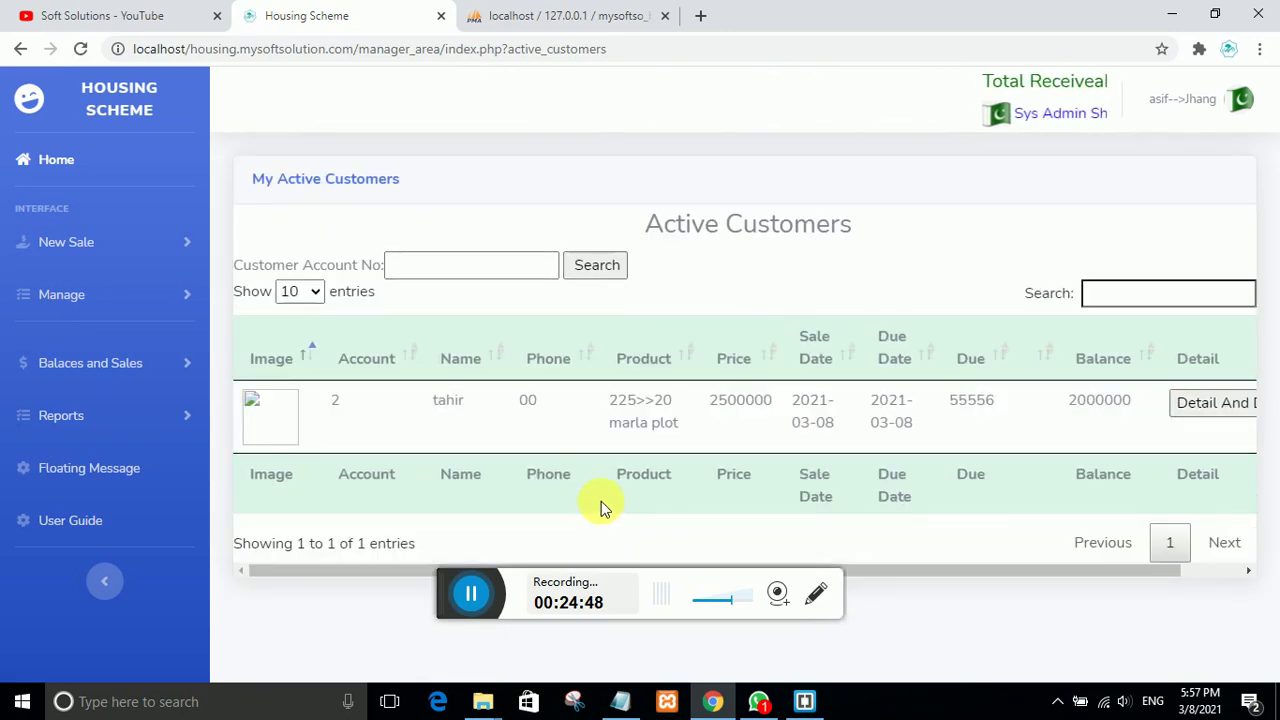
double_click(455, 400)
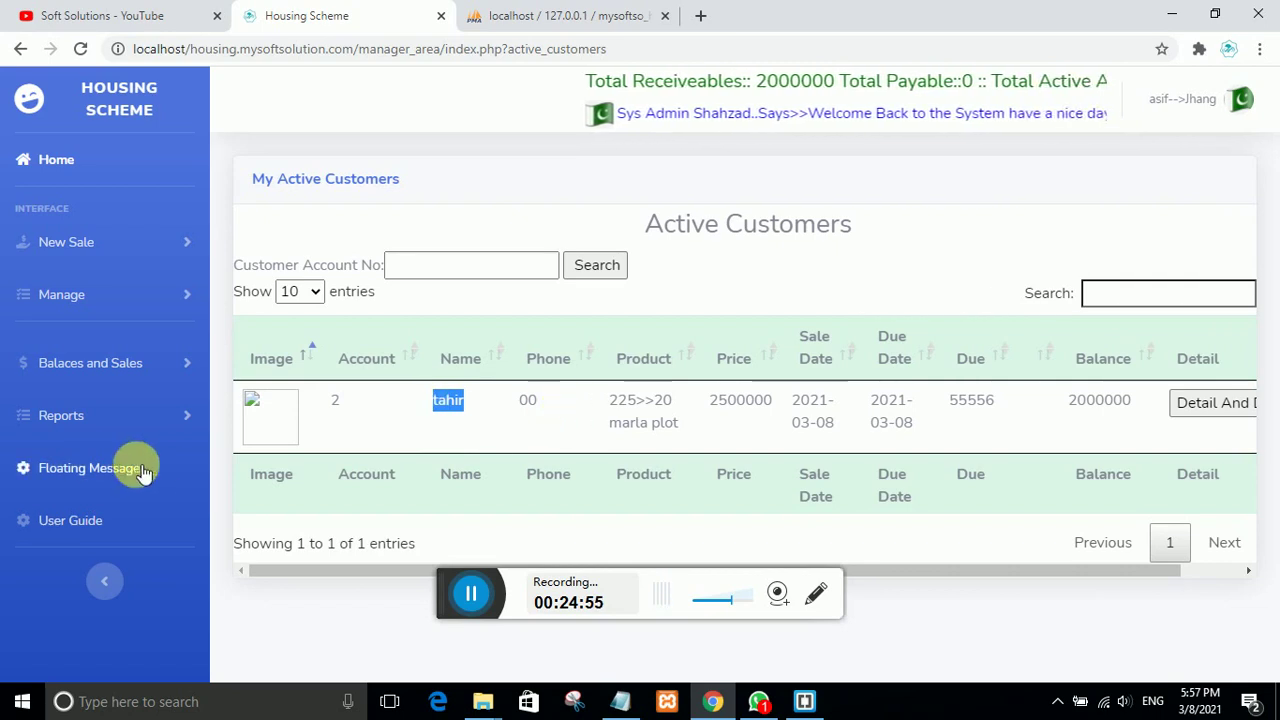
left_click(1187, 420)
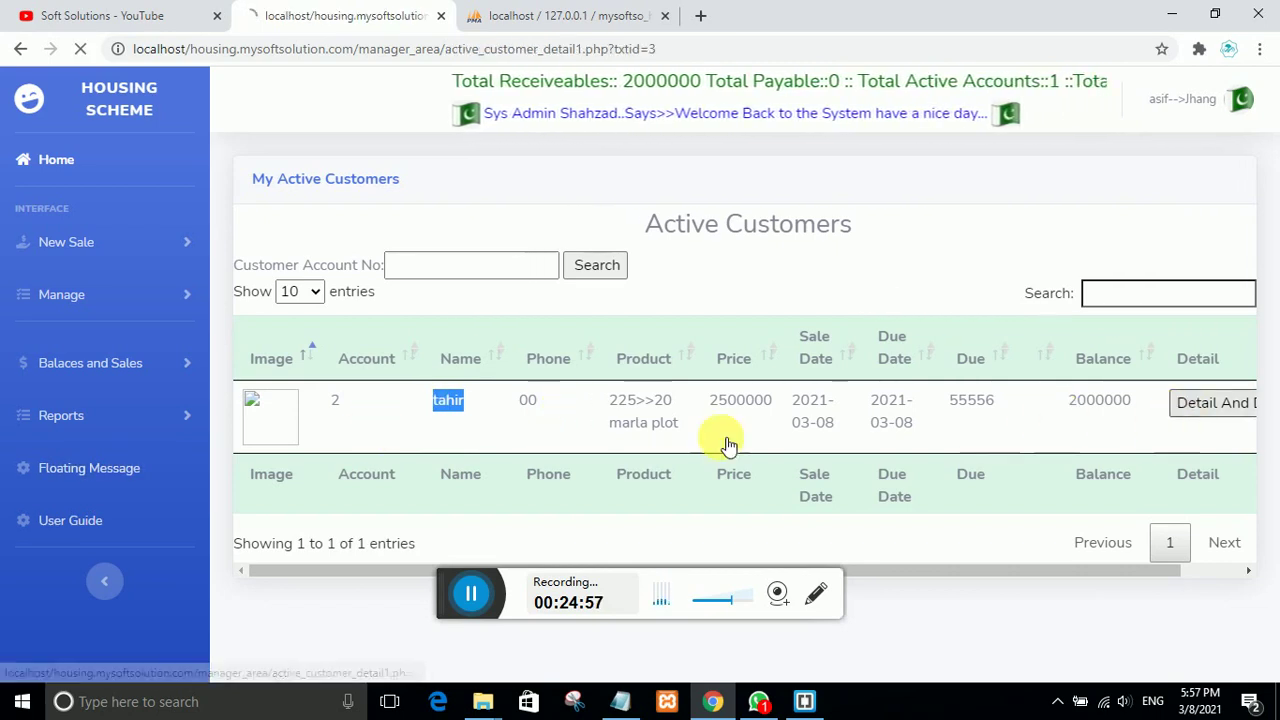
scroll(391, 437, "down", 2)
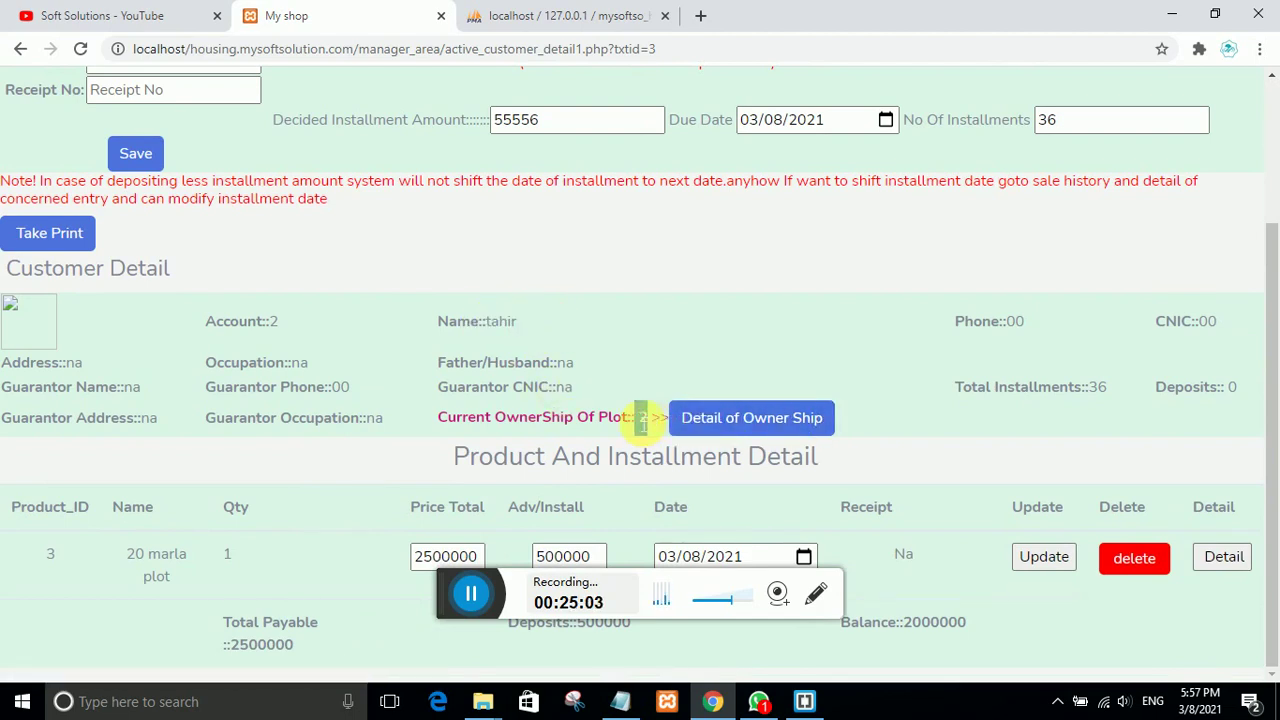
left_click(668, 418)
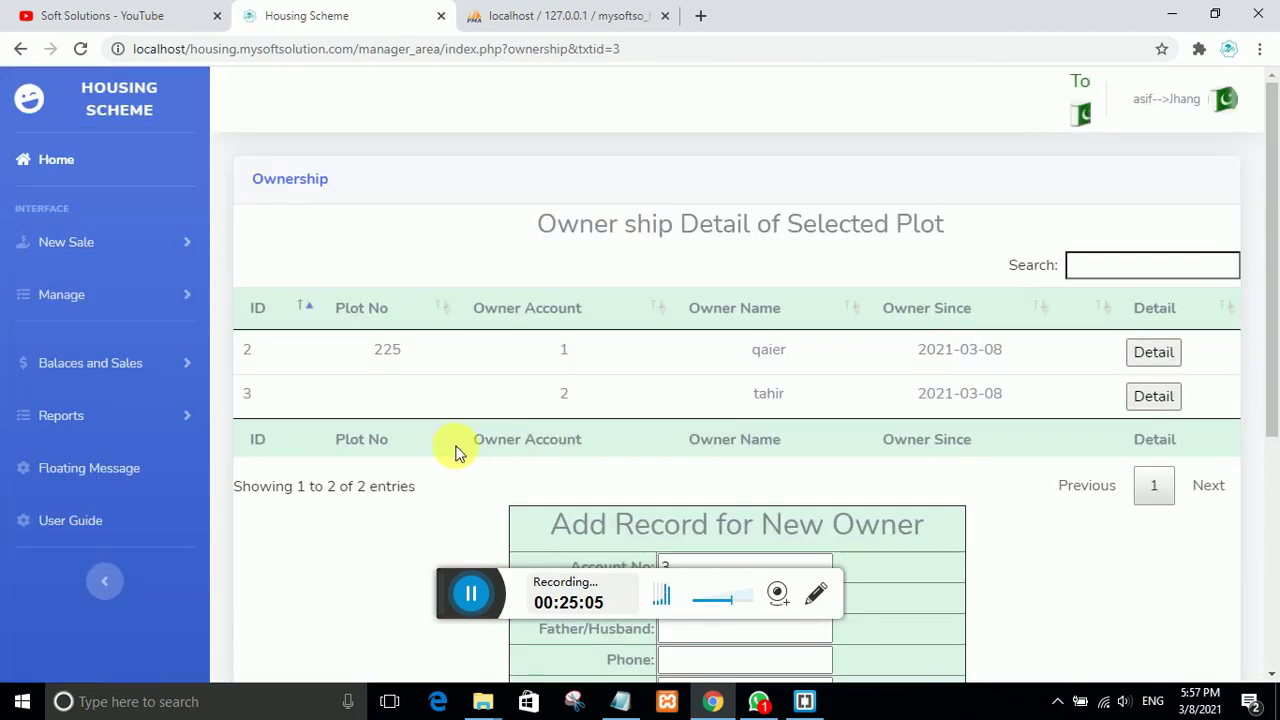
left_click_drag(837, 351, 731, 351)
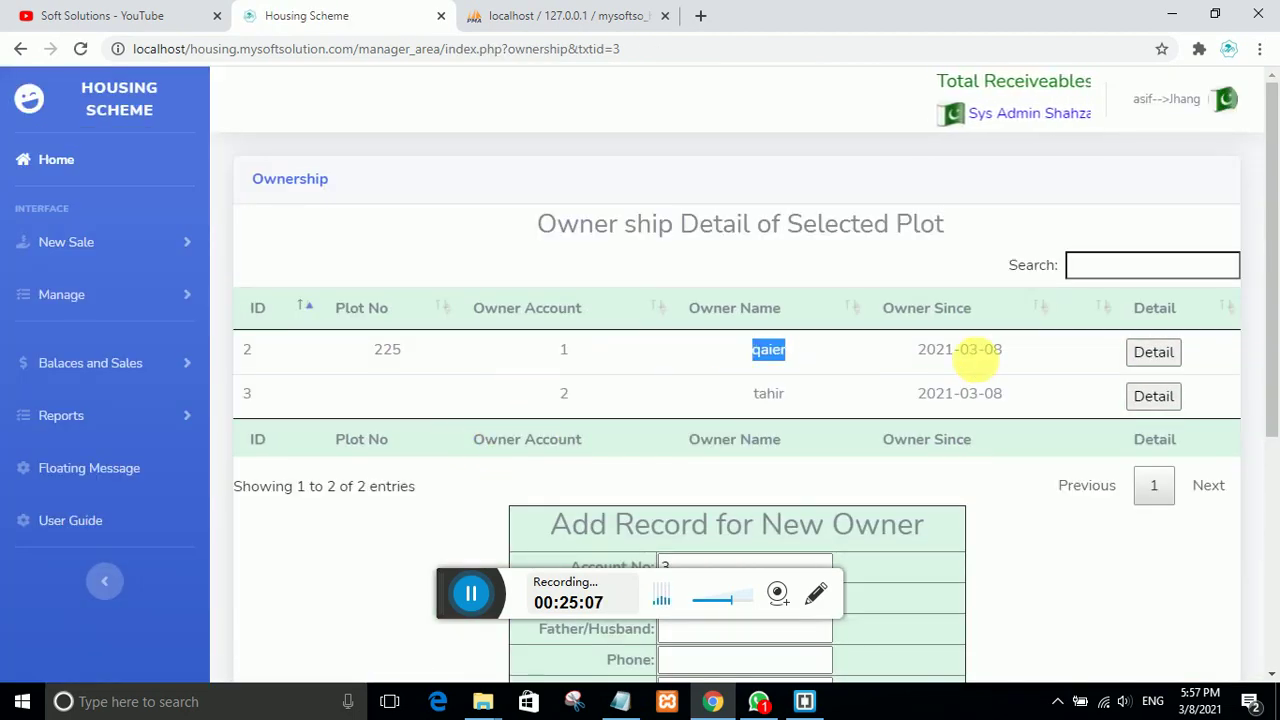
left_click(995, 358)
left_click_drag(995, 358, 925, 350)
left_click_drag(1003, 393, 928, 398)
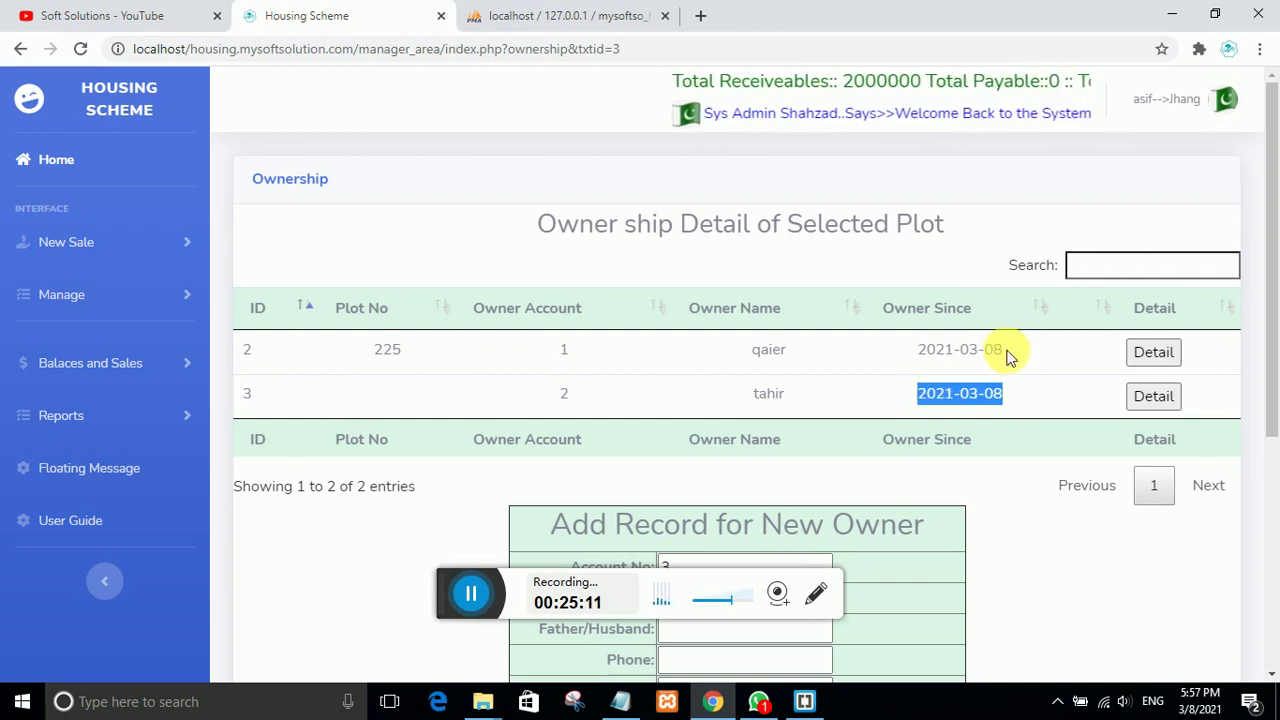
left_click_drag(1005, 349, 912, 353)
left_click_drag(1010, 396, 914, 400)
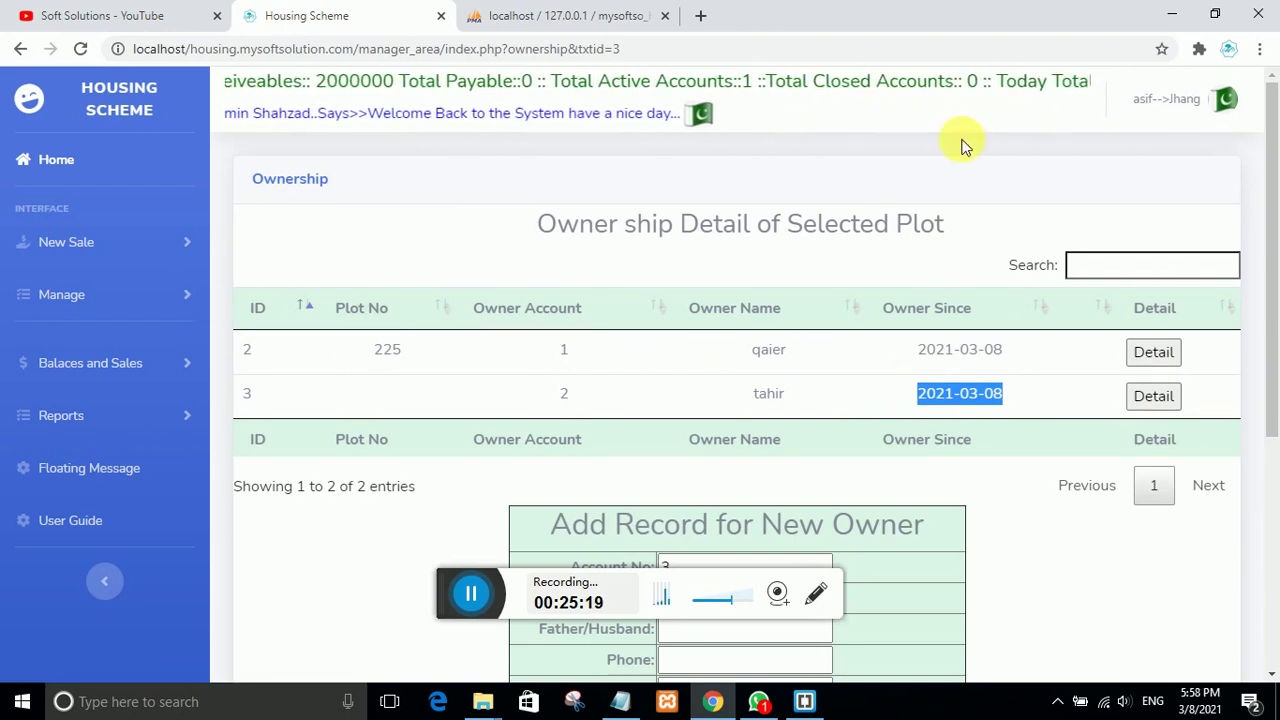
Step: Log out of the branch account and enter the admin login name and password
left_click(1225, 99)
left_click(1141, 199)
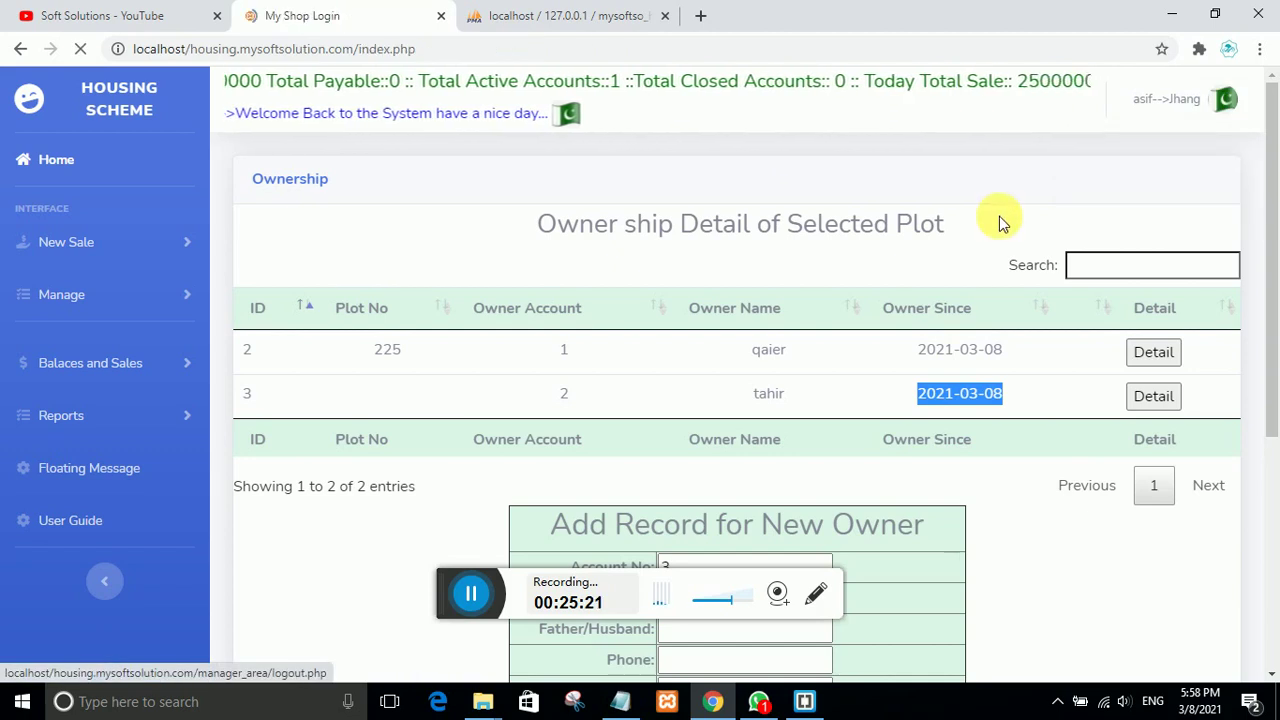
left_click(435, 405)
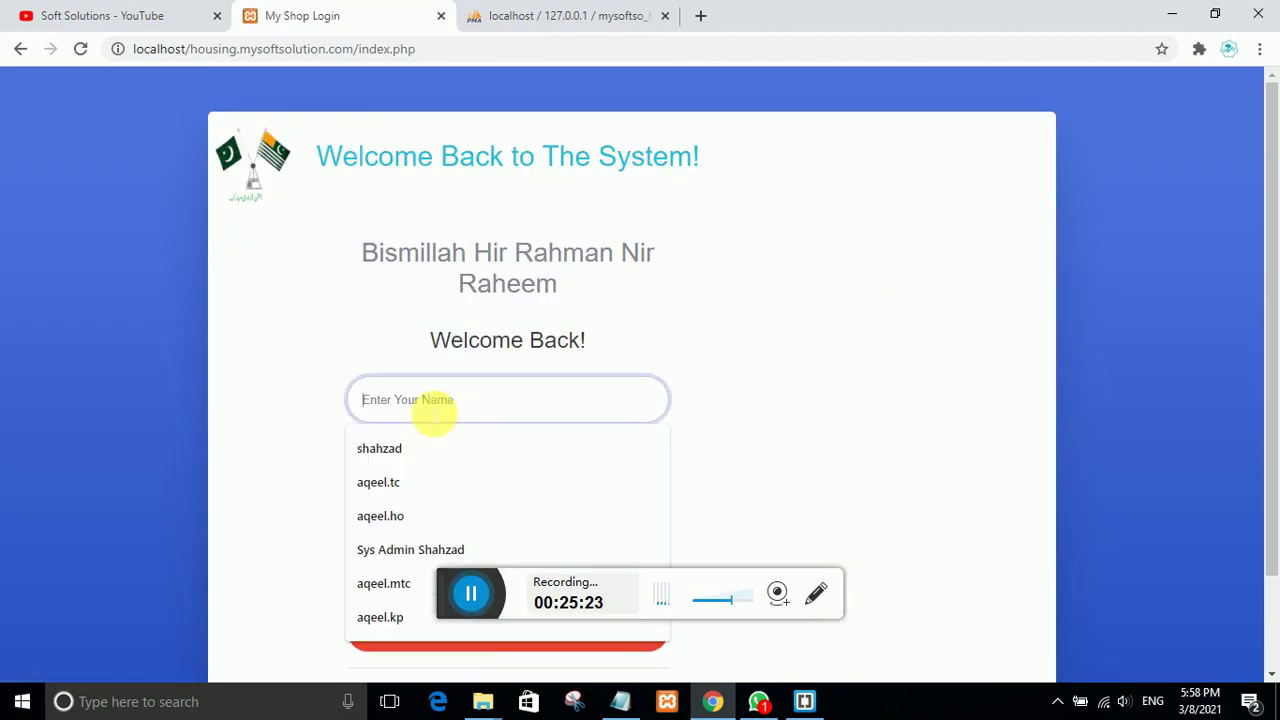
type("shahzad")
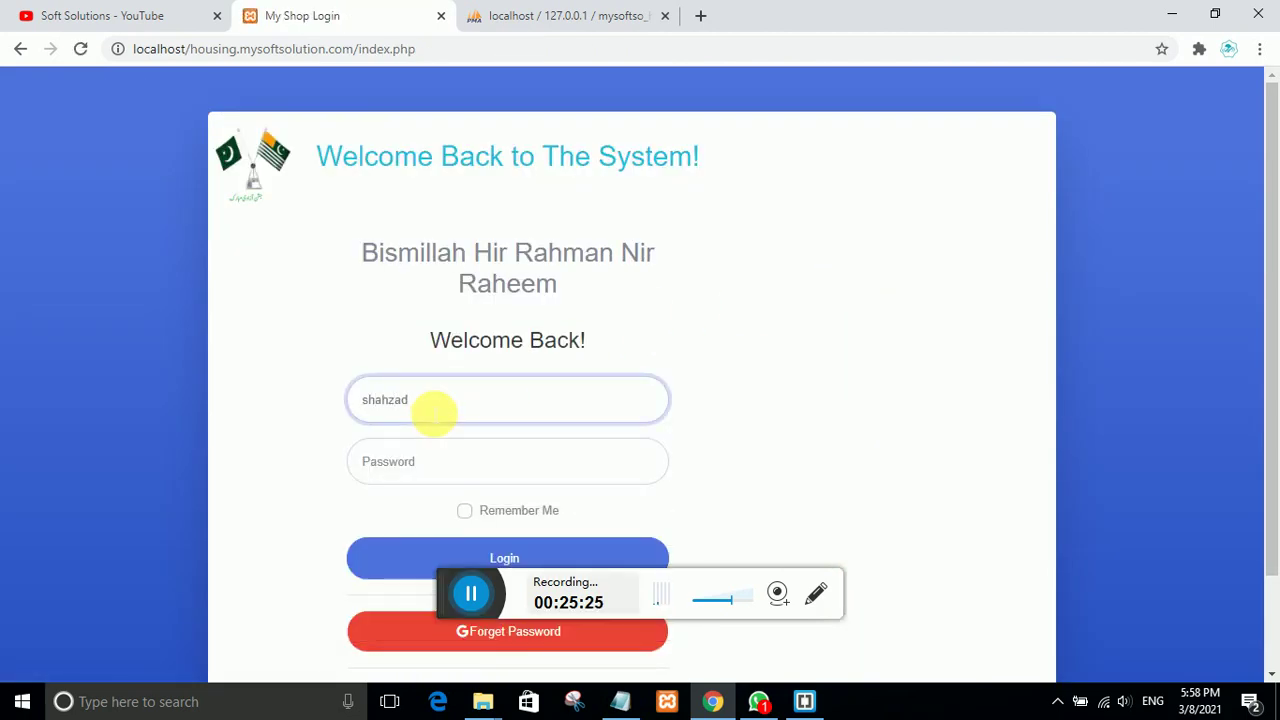
left_click(408, 466)
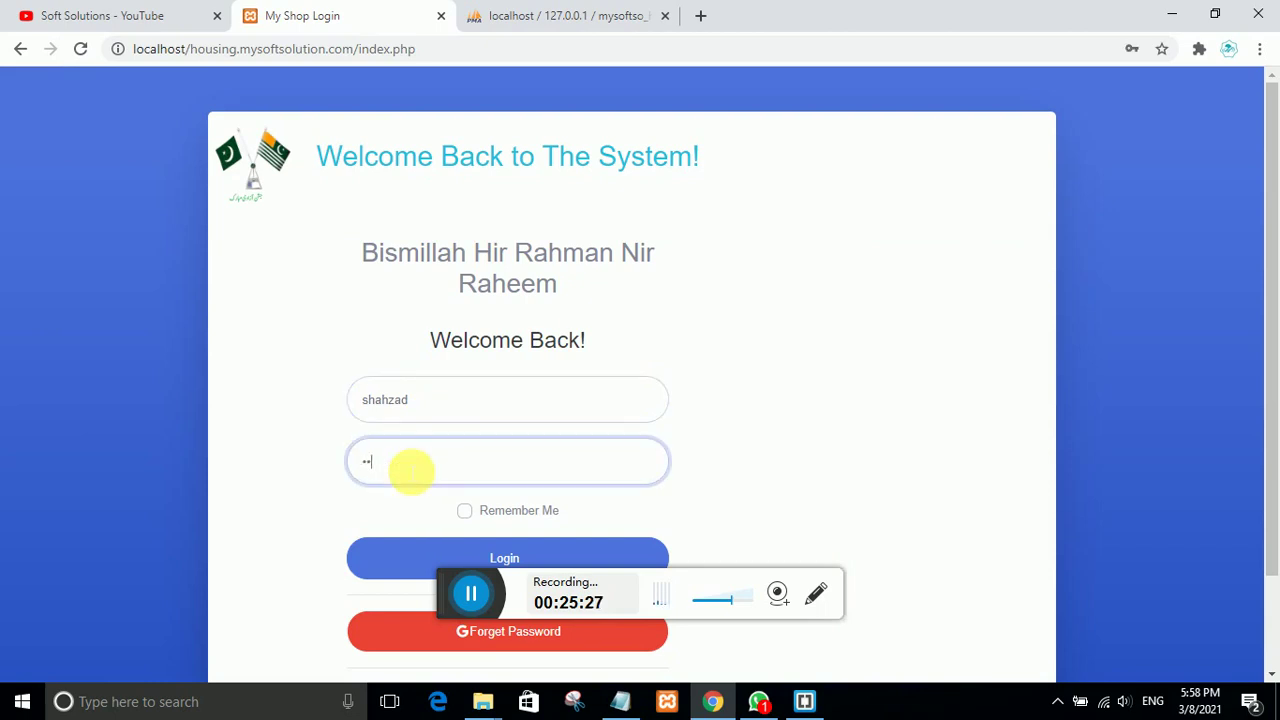
type("12345")
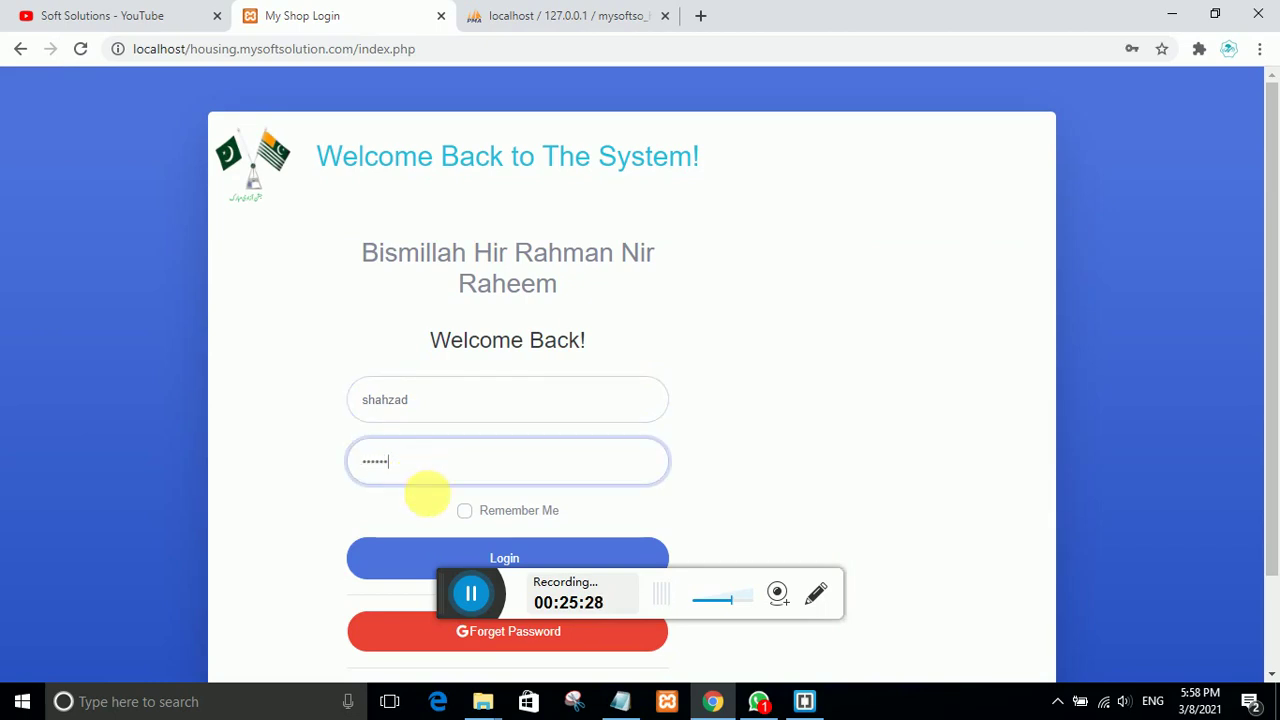
Step: Sign in to the admin dashboard, dismiss Chrome's password warning, and expand Balances and Sales
left_click(440, 550)
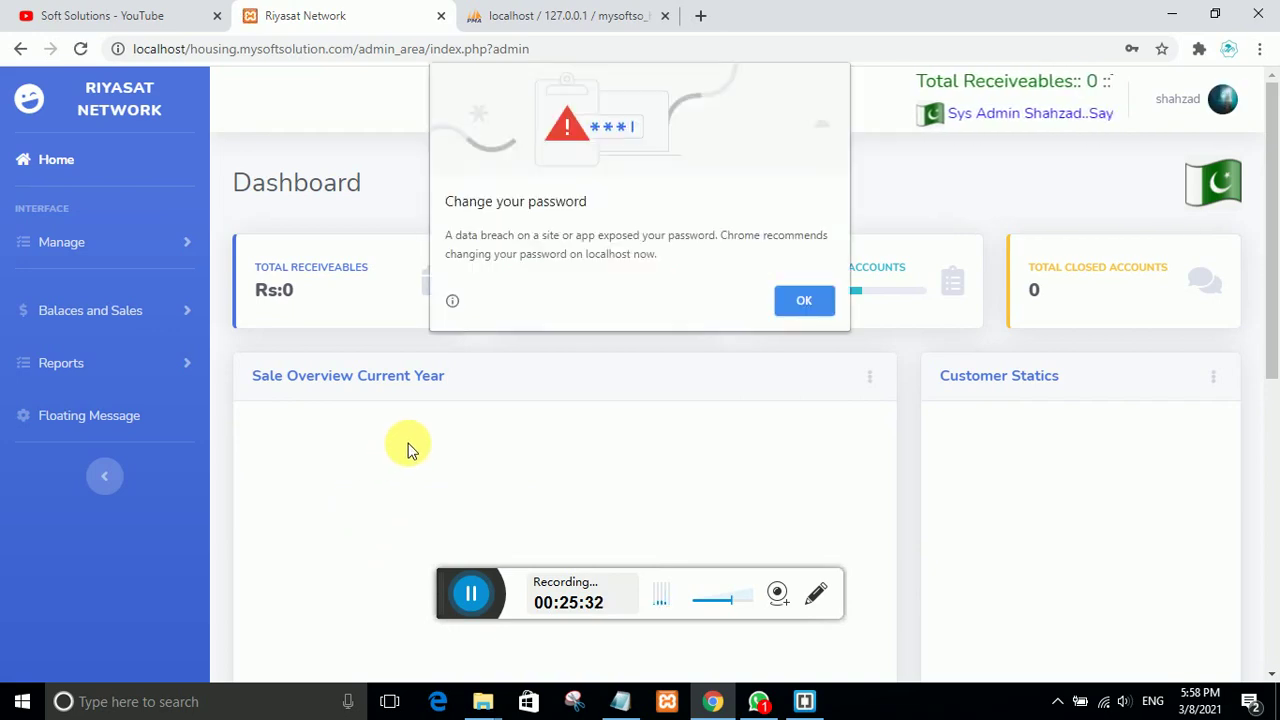
left_click(795, 300)
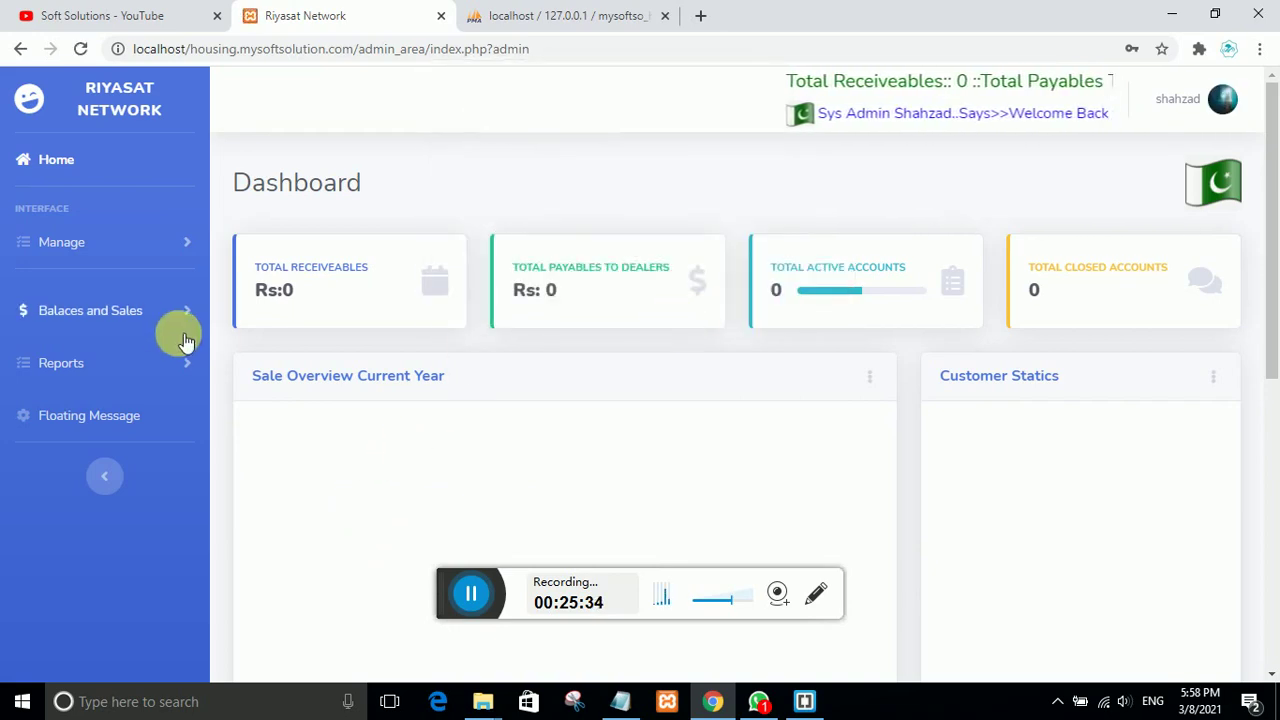
left_click(95, 308)
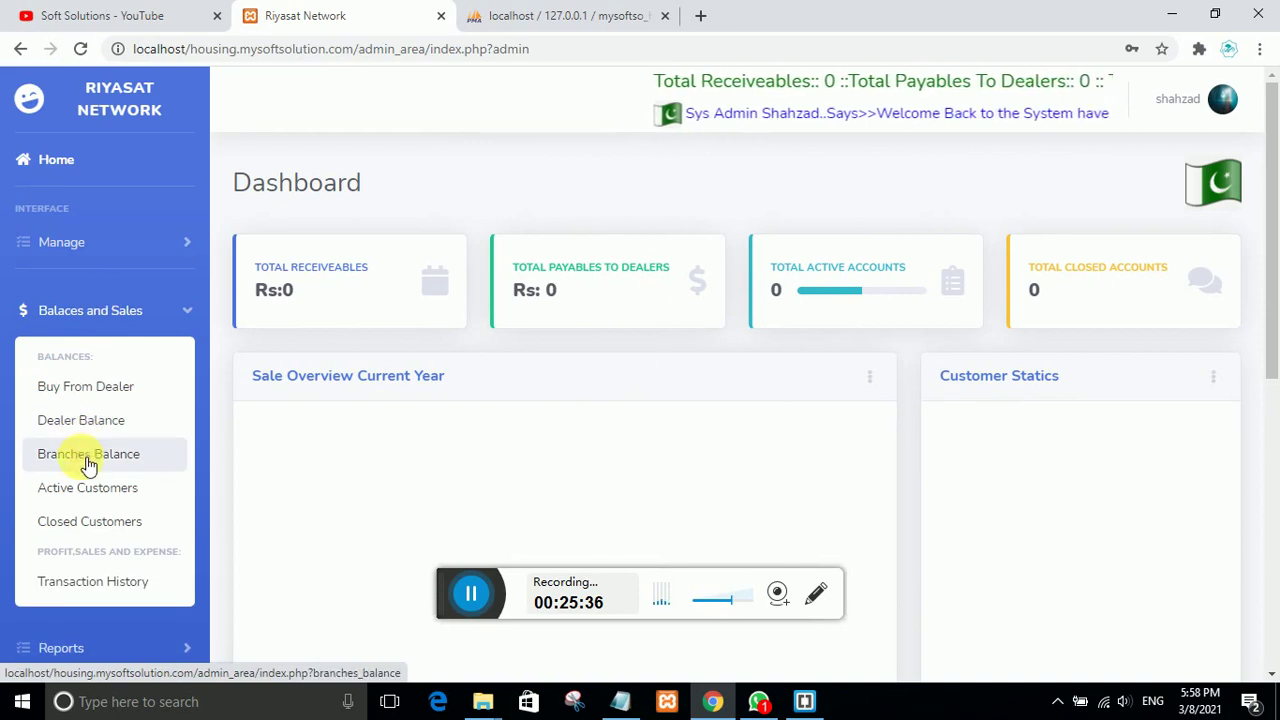
Step: Open Active Customers and filter the list to the Multan branch
left_click(180, 488)
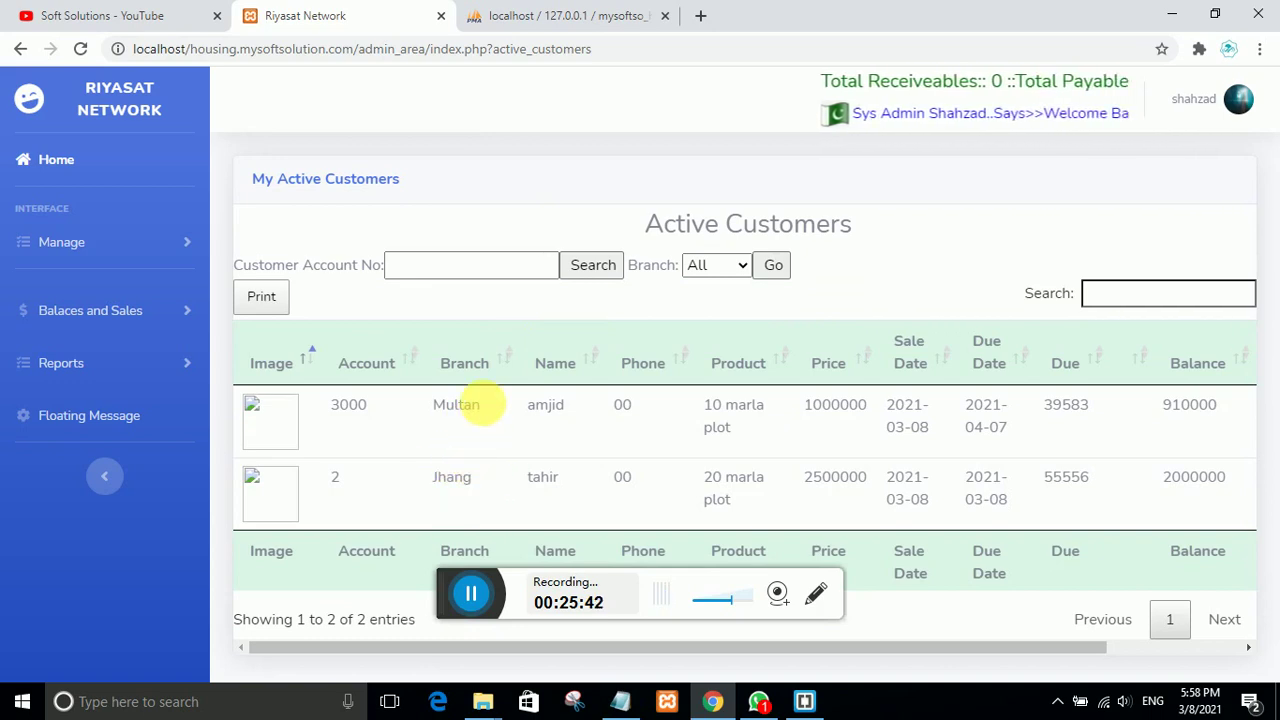
left_click_drag(490, 408, 447, 410)
left_click_drag(490, 479, 428, 481)
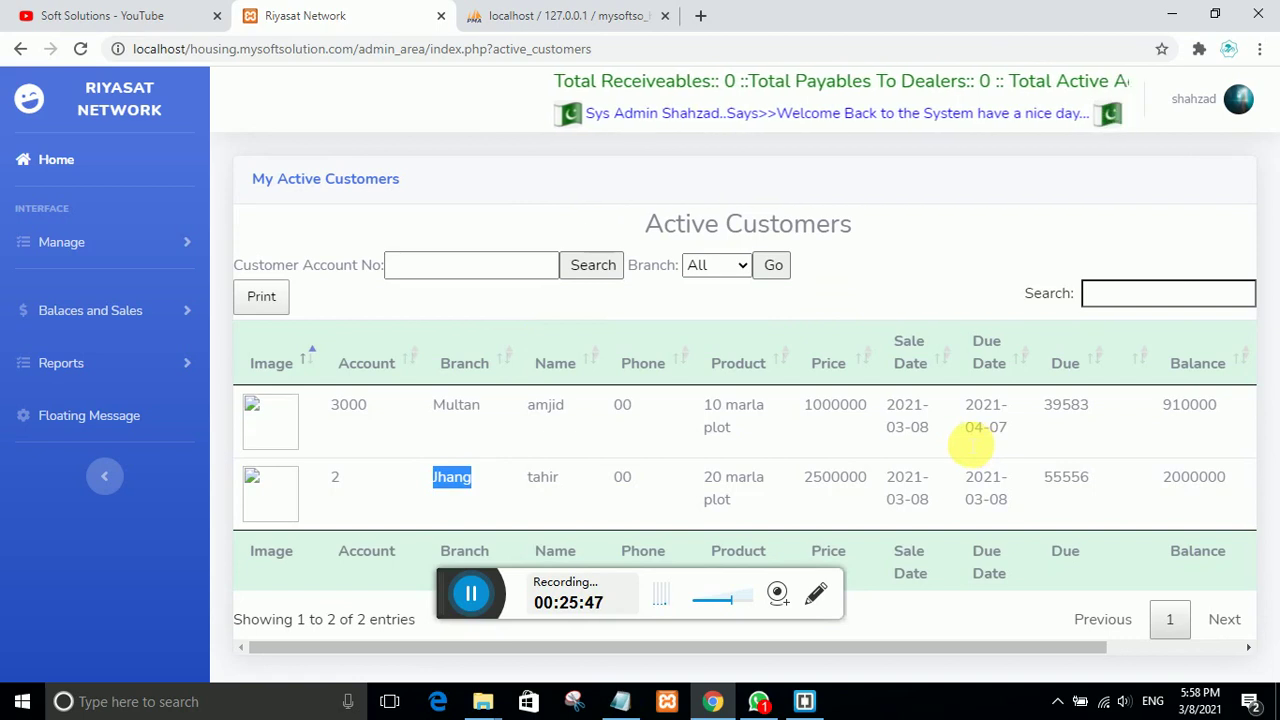
left_click(743, 267)
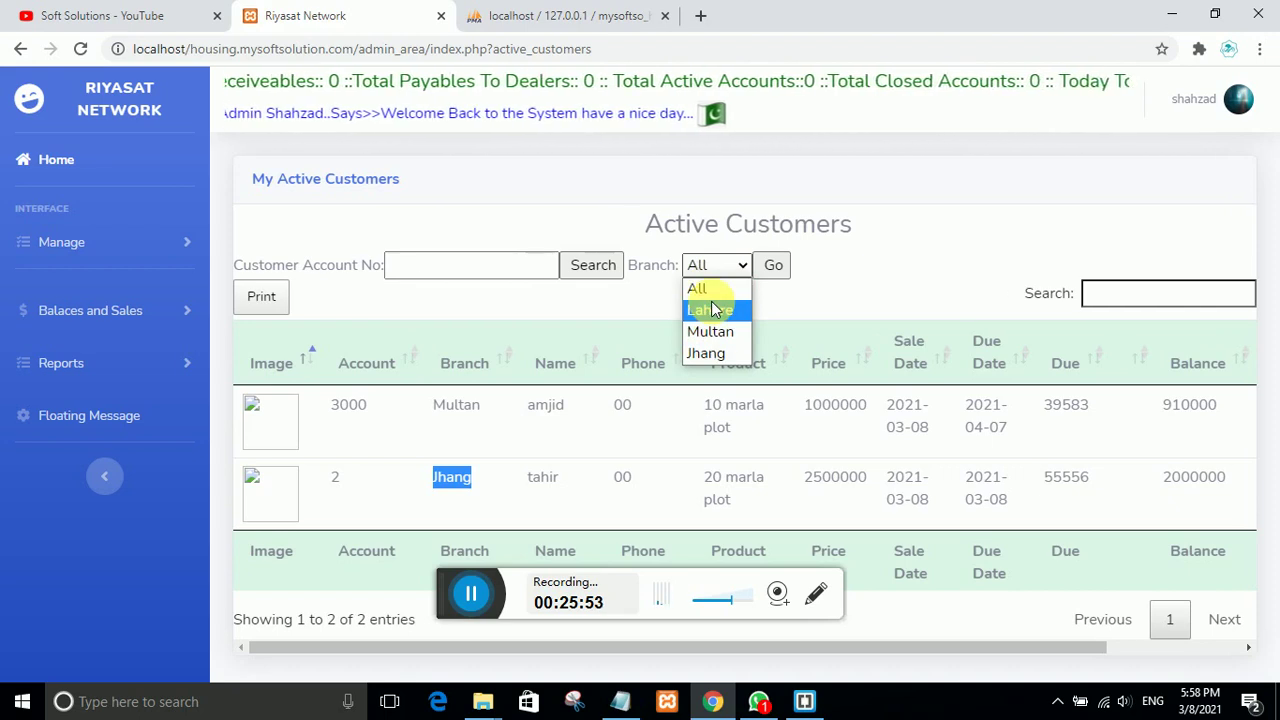
left_click(710, 331)
left_click(773, 265)
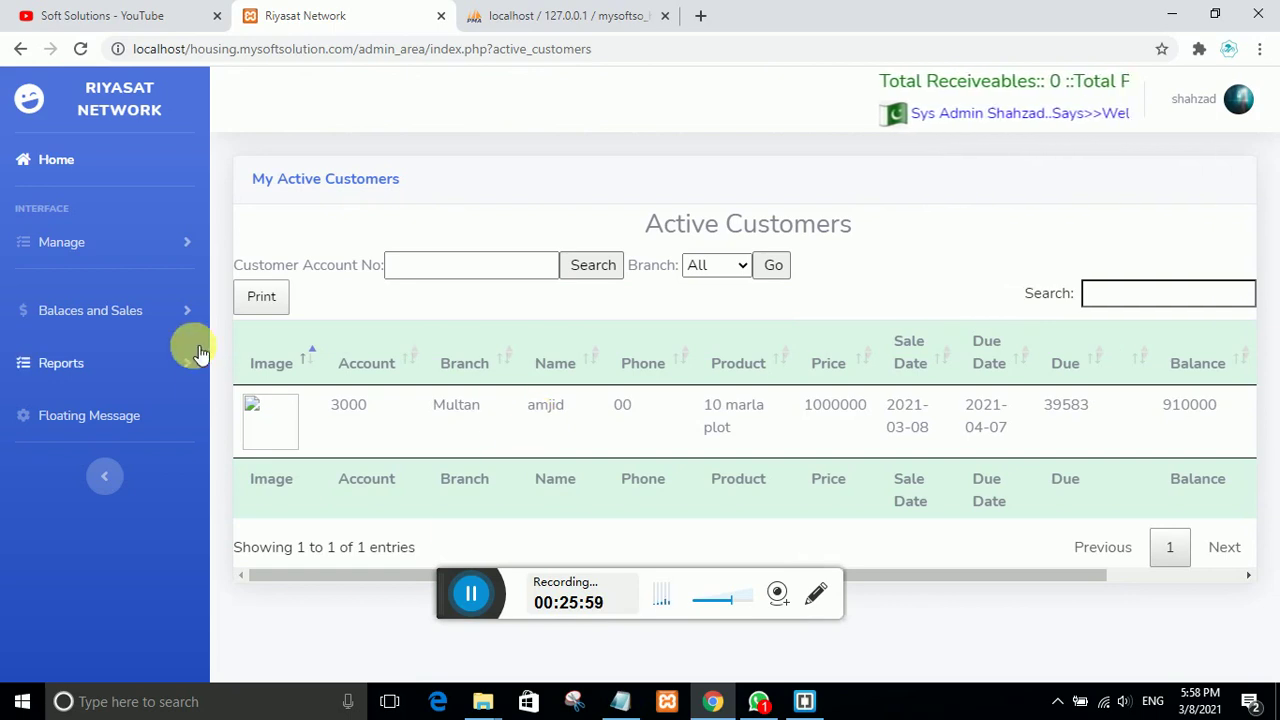
left_click(84, 322)
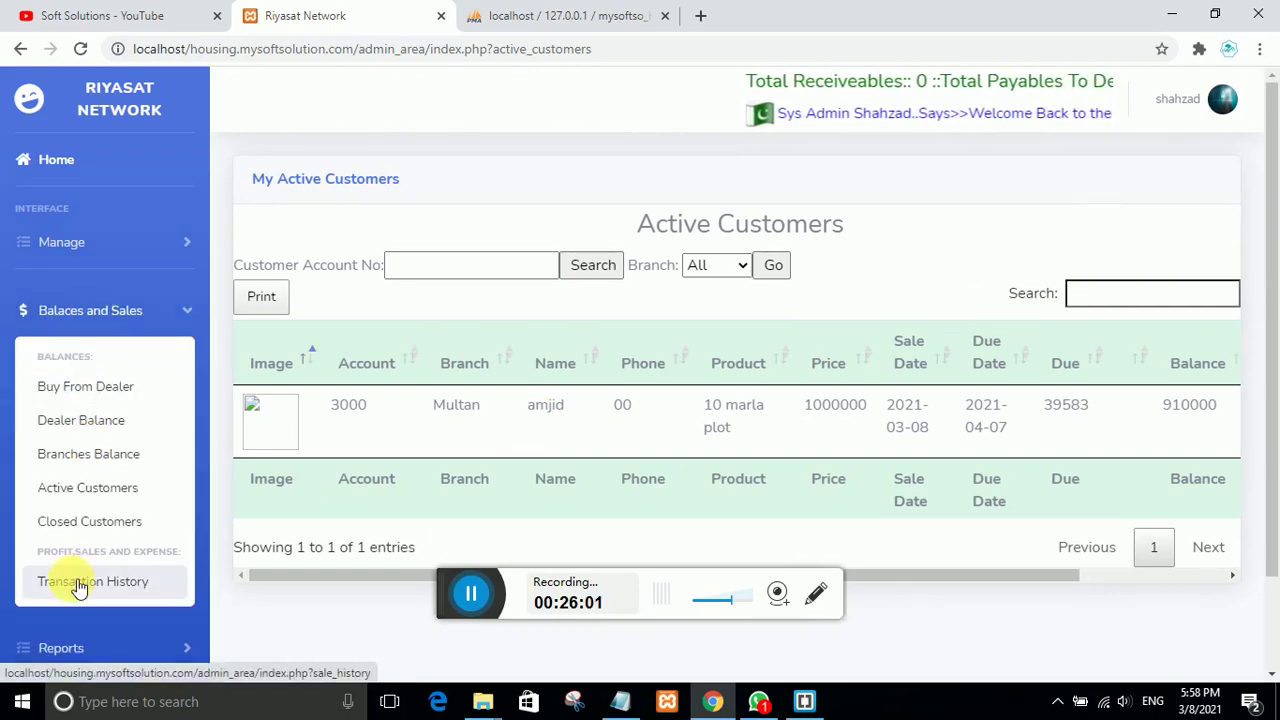
Step: Open Sale History and filter it to Multan, showing the 1000000 Installment sale
left_click(82, 582)
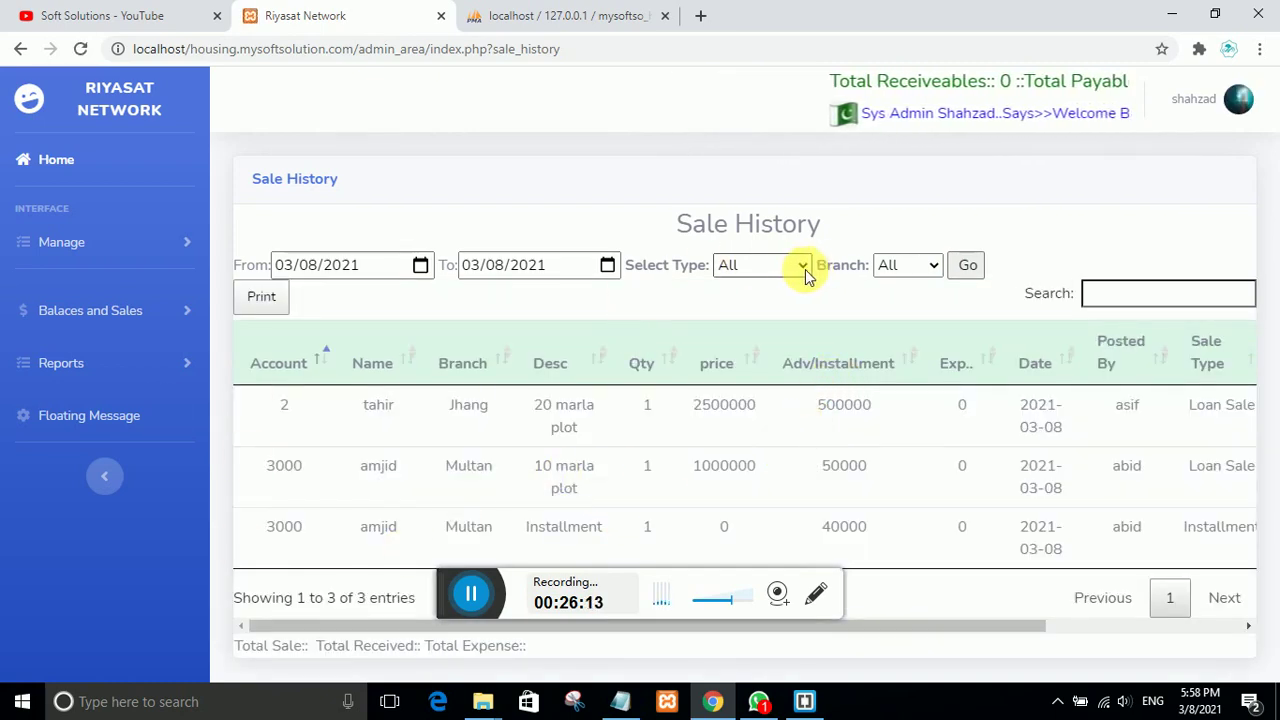
left_click(918, 265)
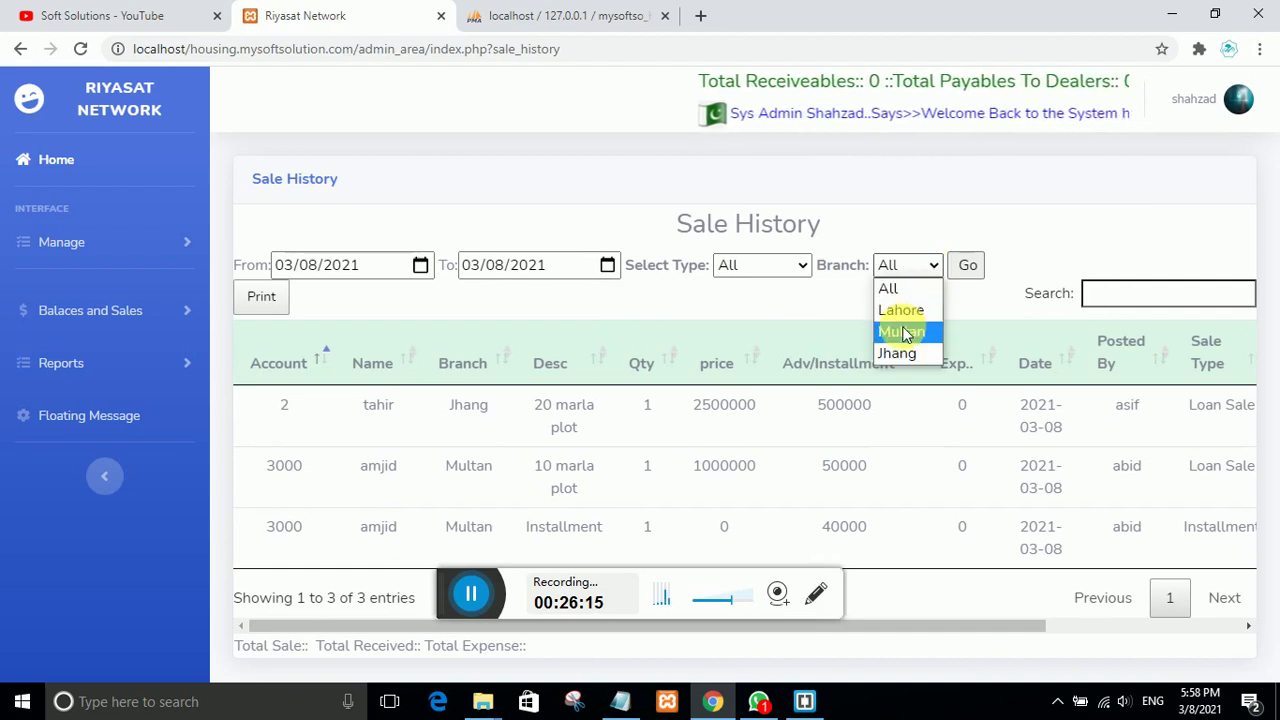
left_click(903, 332)
left_click(966, 265)
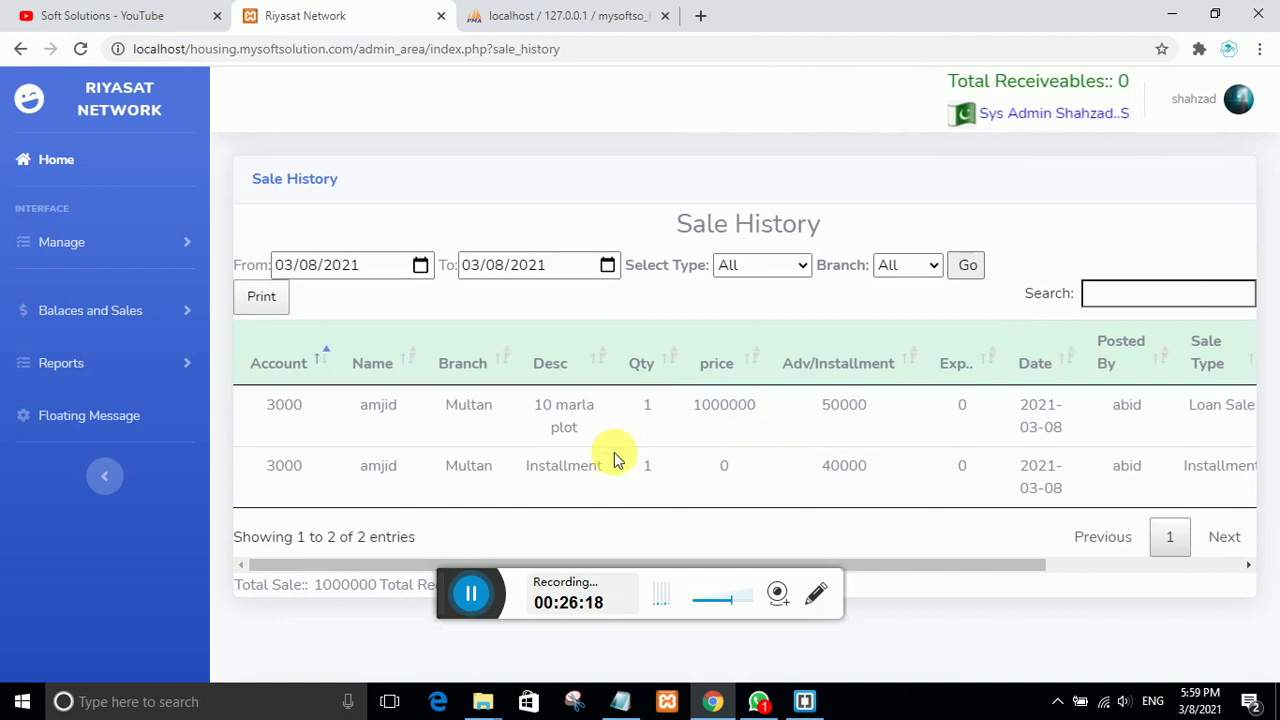
left_click_drag(615, 460, 524, 465)
left_click_drag(763, 408, 668, 412)
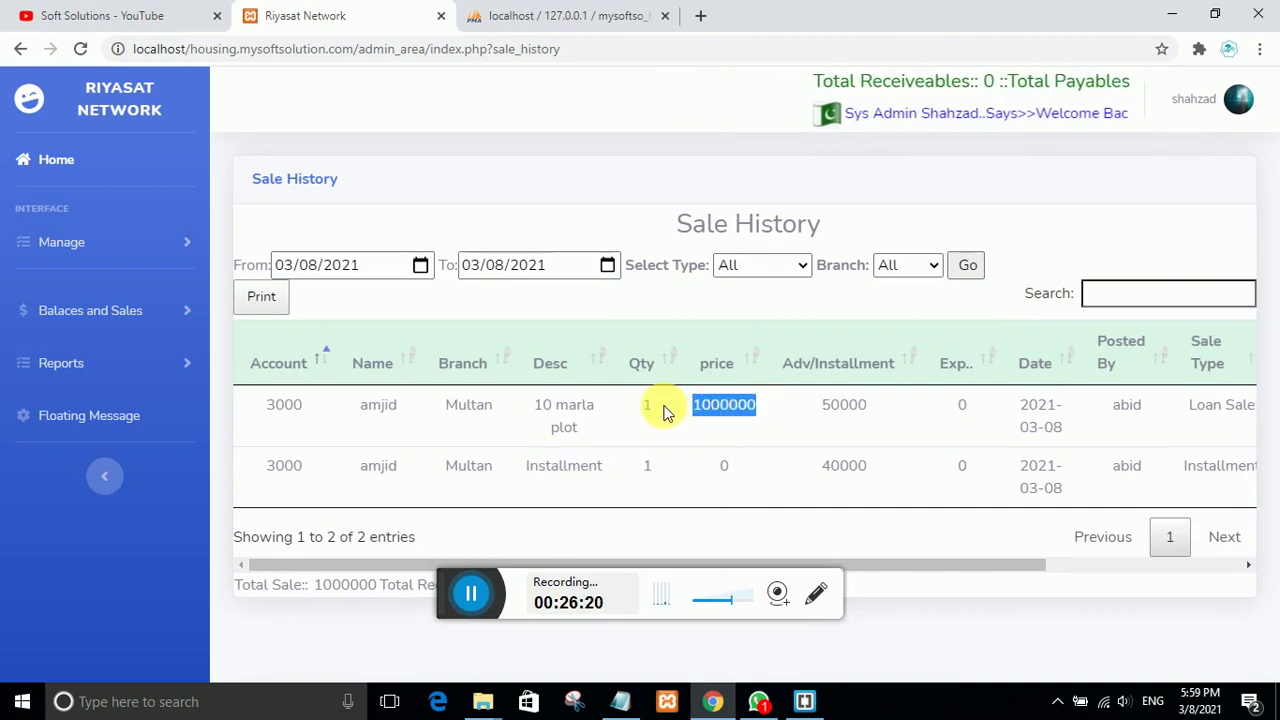
Step: Switch the Sale History branch filter to Jhang, leaving the 2500000 loan sale
left_click(920, 266)
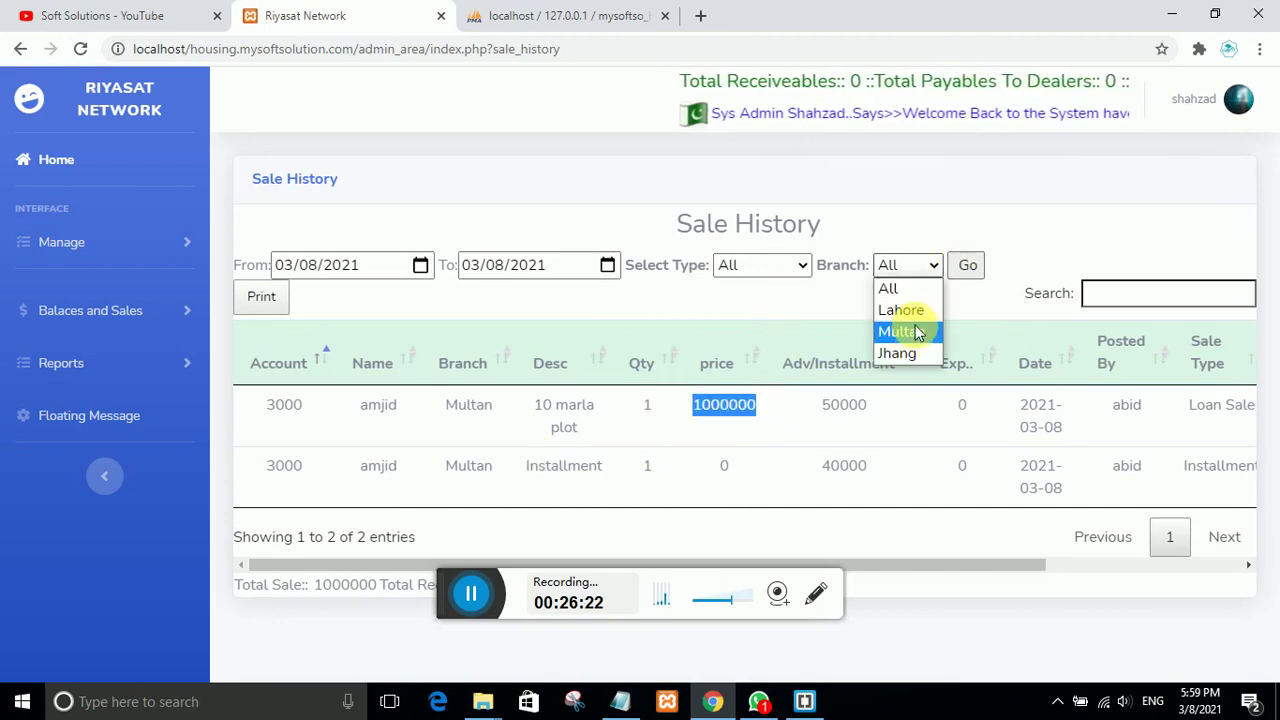
left_click(900, 353)
left_click(967, 267)
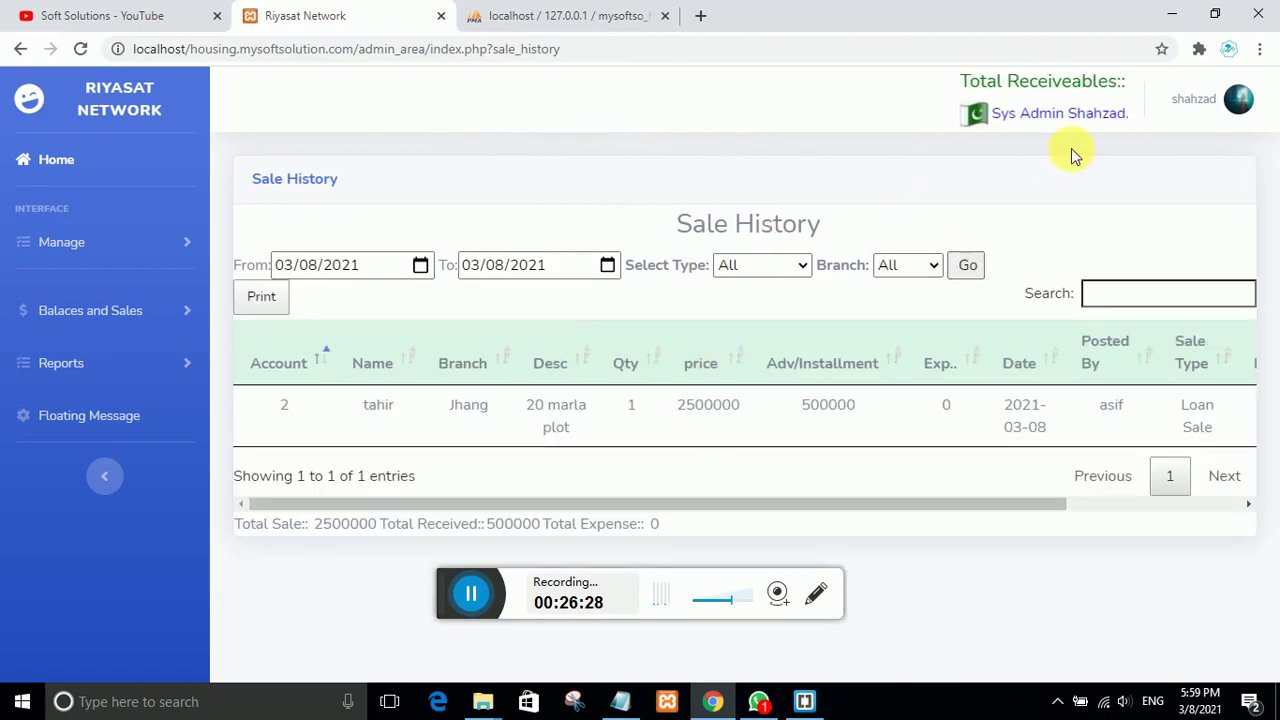
left_click(1236, 98)
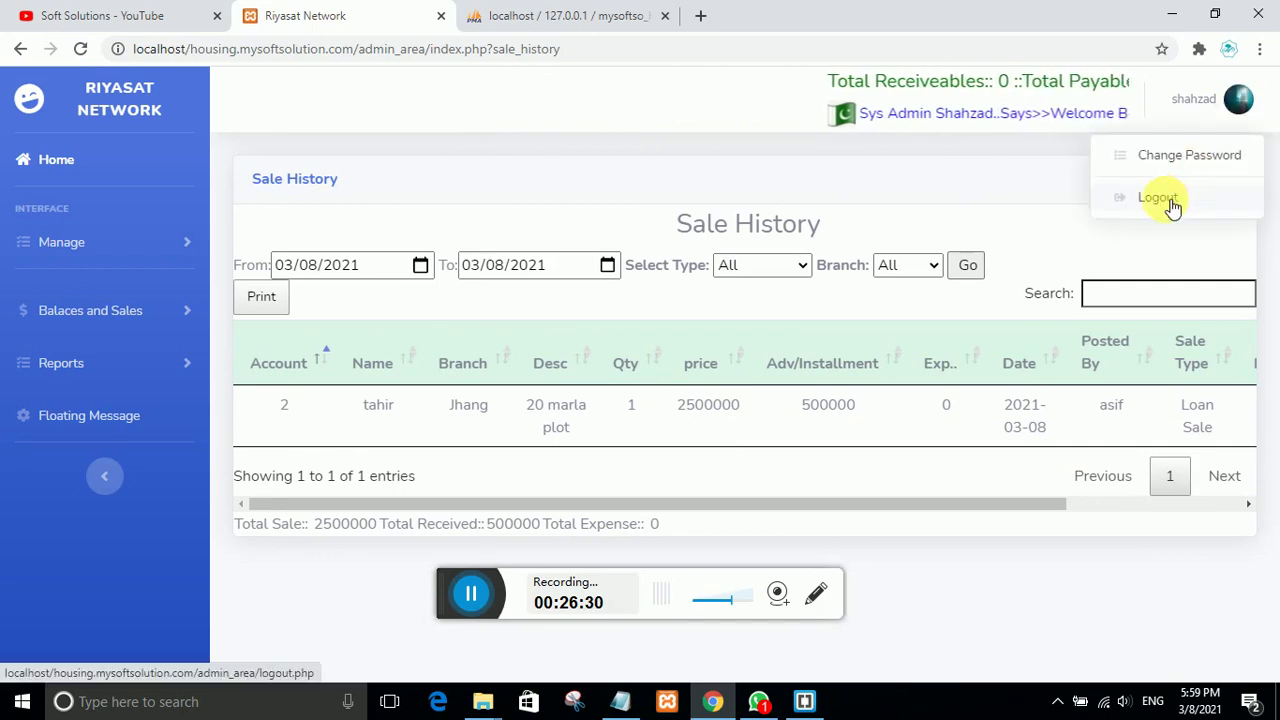
Step: Log out of the admin area and glance at the YouTube channel tab
left_click(1172, 203)
scroll(357, 400, "down", 1)
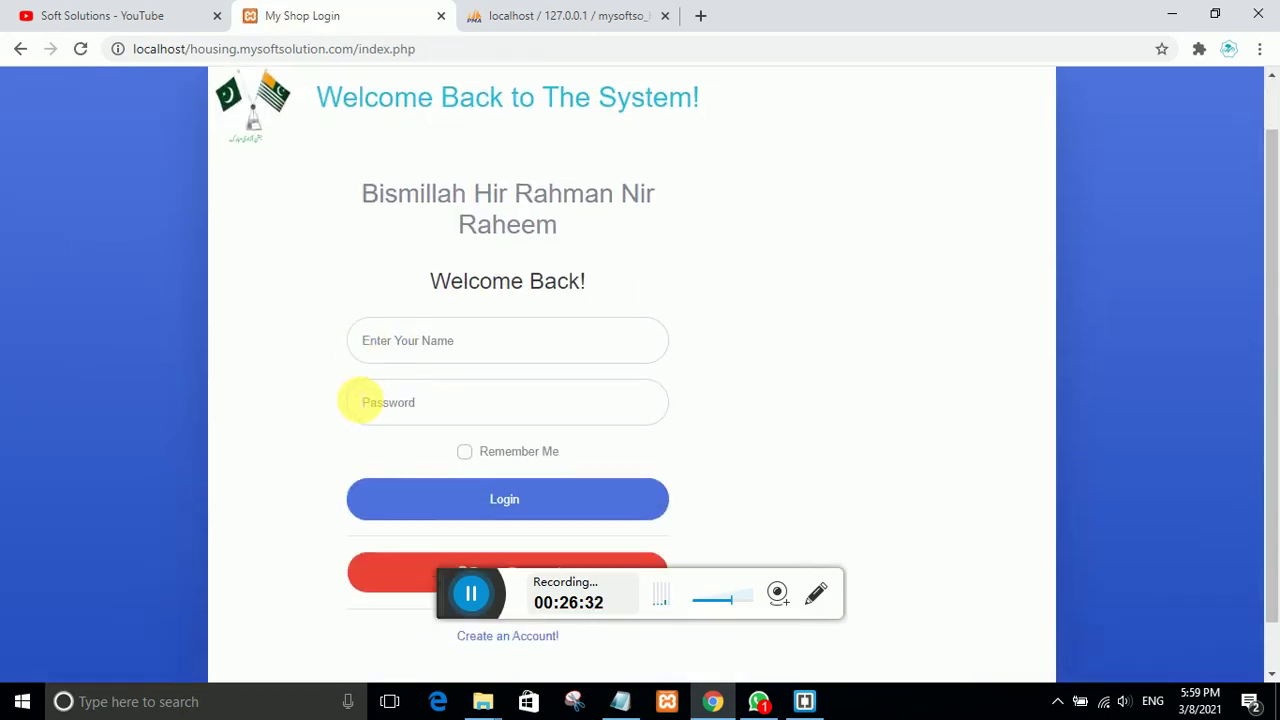
scroll(350, 398, "up", 1)
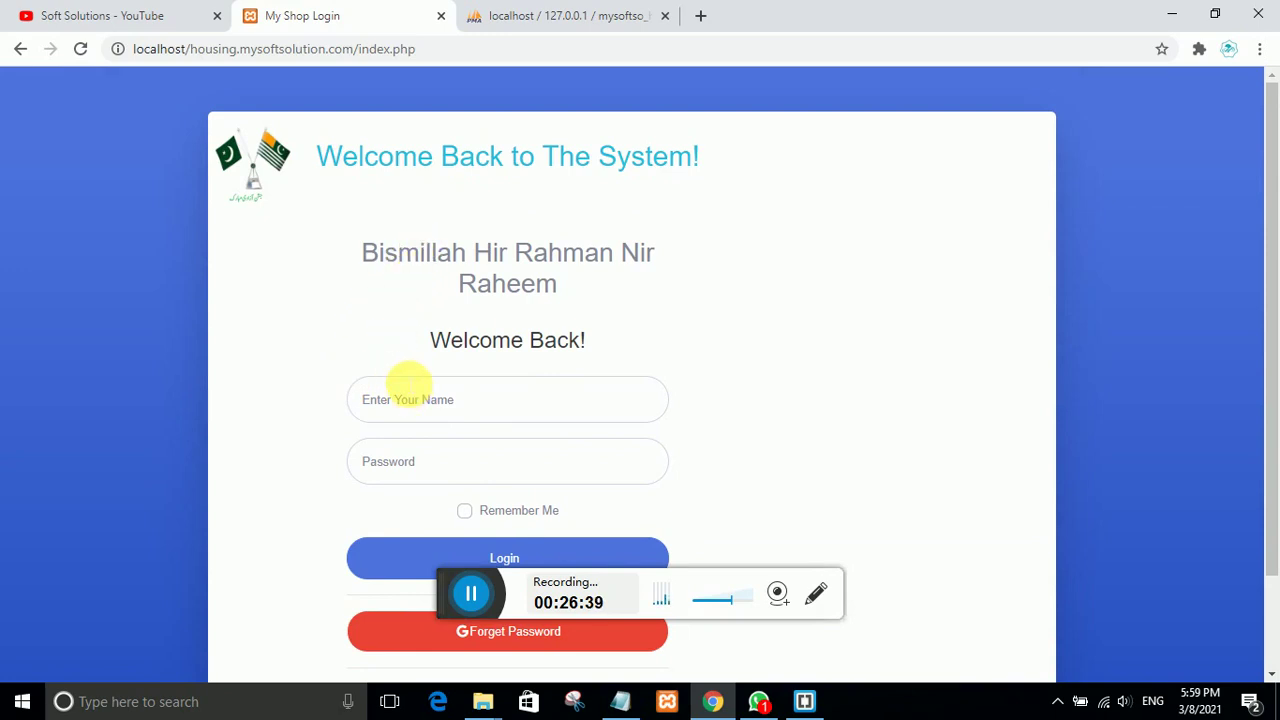
left_click(123, 14)
scroll(480, 334, "up", 2)
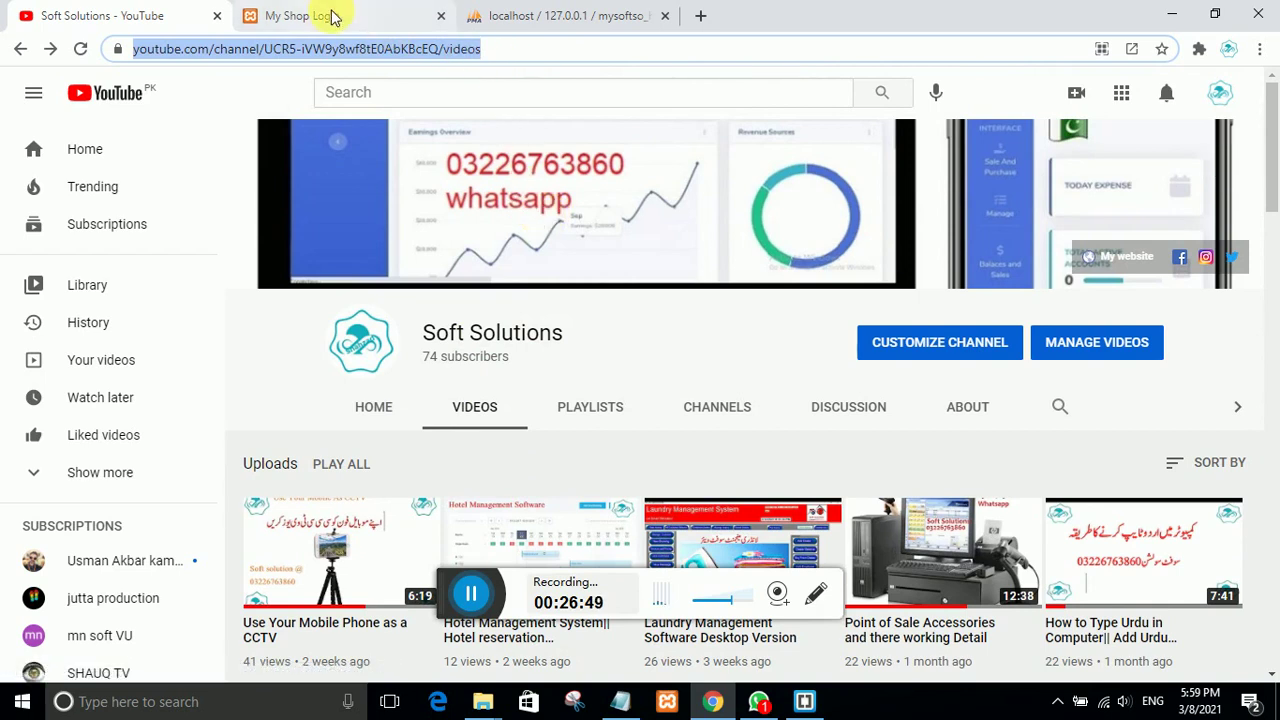
Step: Return to the Housing Scheme login page and reload it from the address bar
left_click(368, 28)
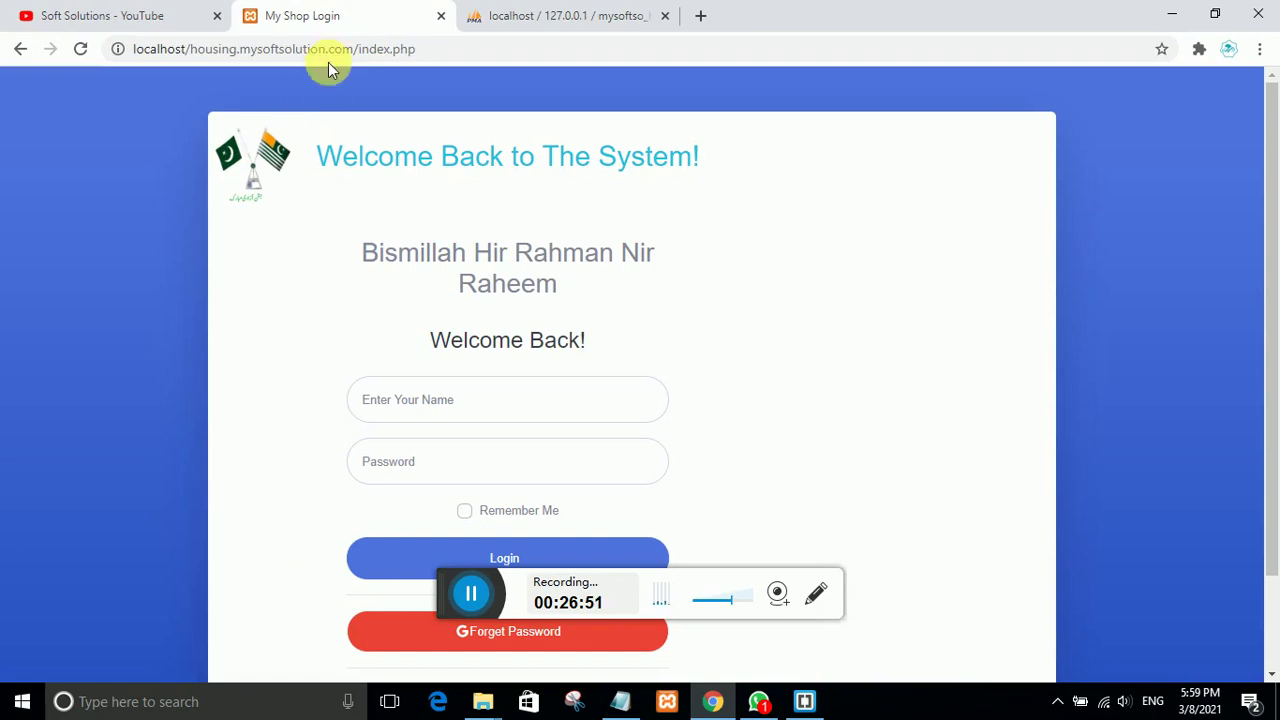
left_click(336, 55)
left_click(456, 58)
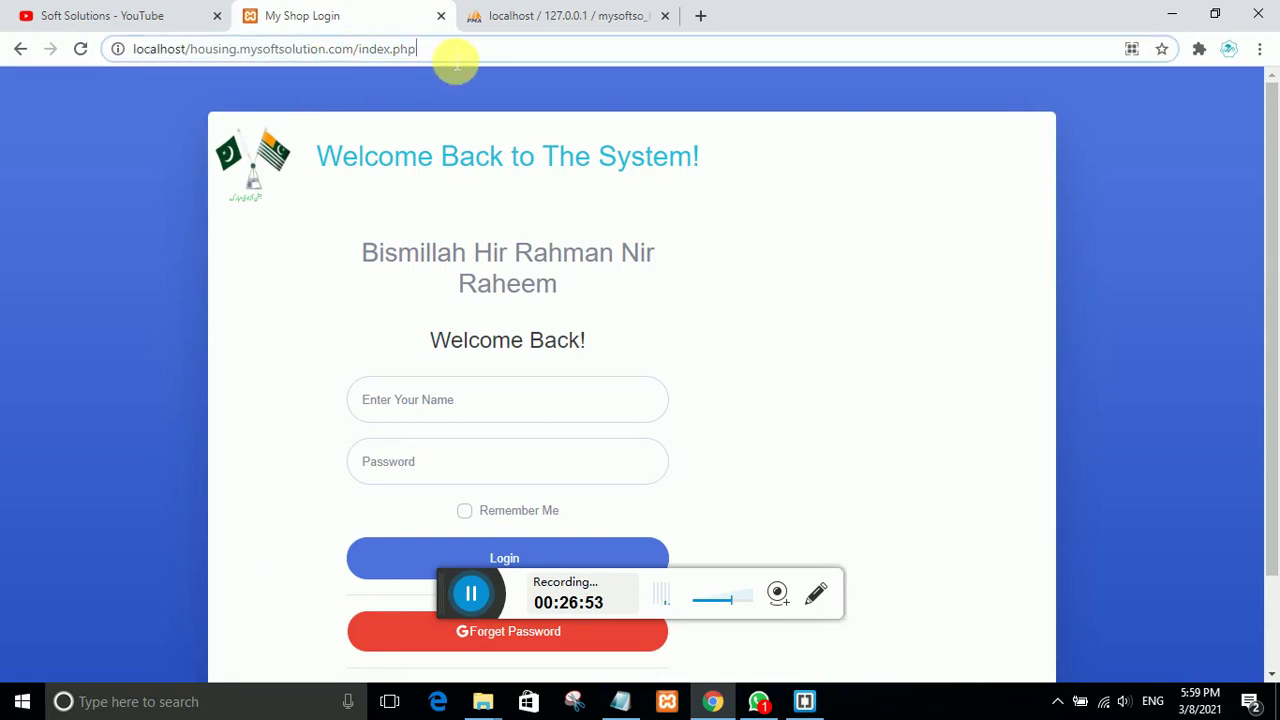
left_click_drag(455, 60, 77, 57)
left_click(497, 60)
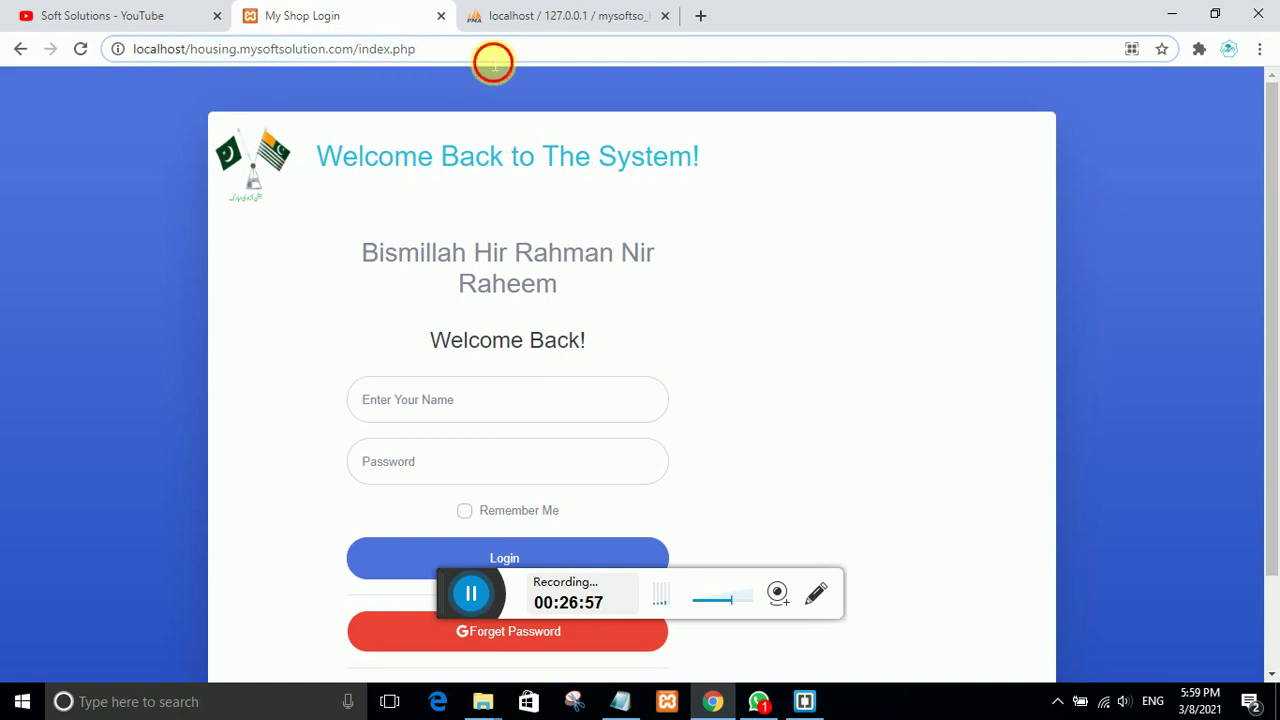
left_click_drag(493, 62, 128, 55)
left_click(460, 60)
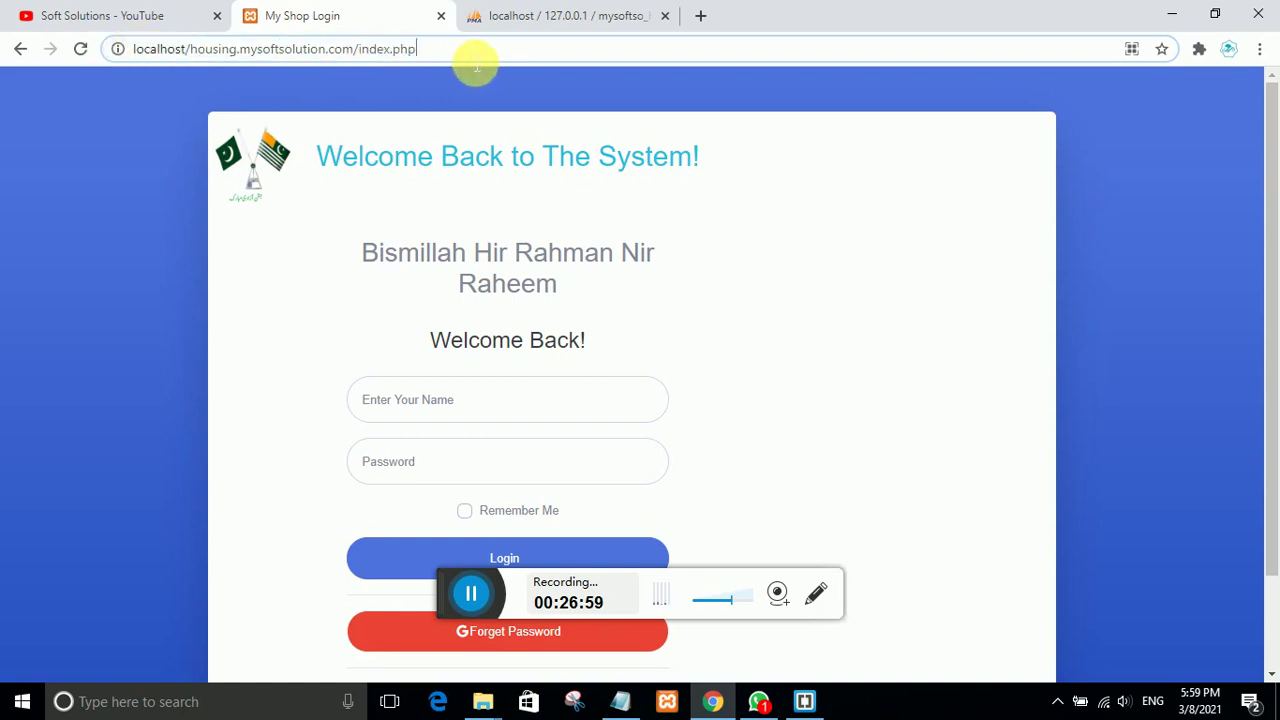
left_click_drag(471, 63, 80, 55)
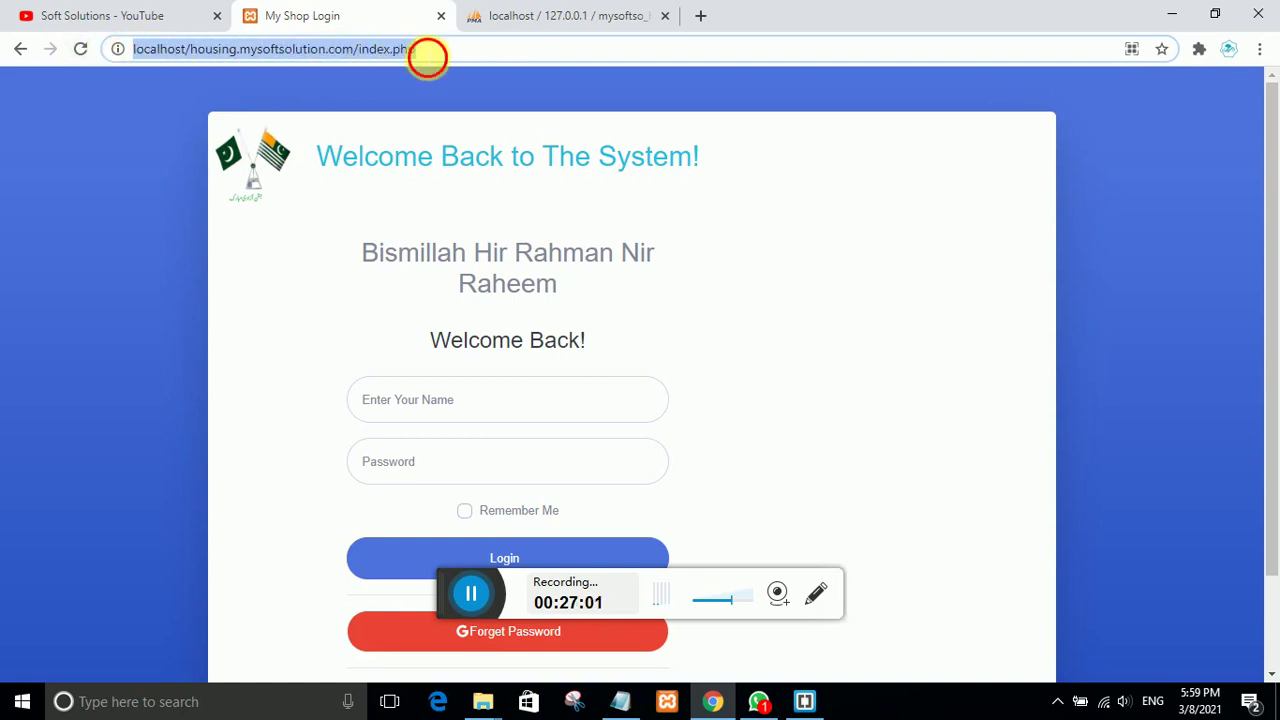
left_click(427, 58)
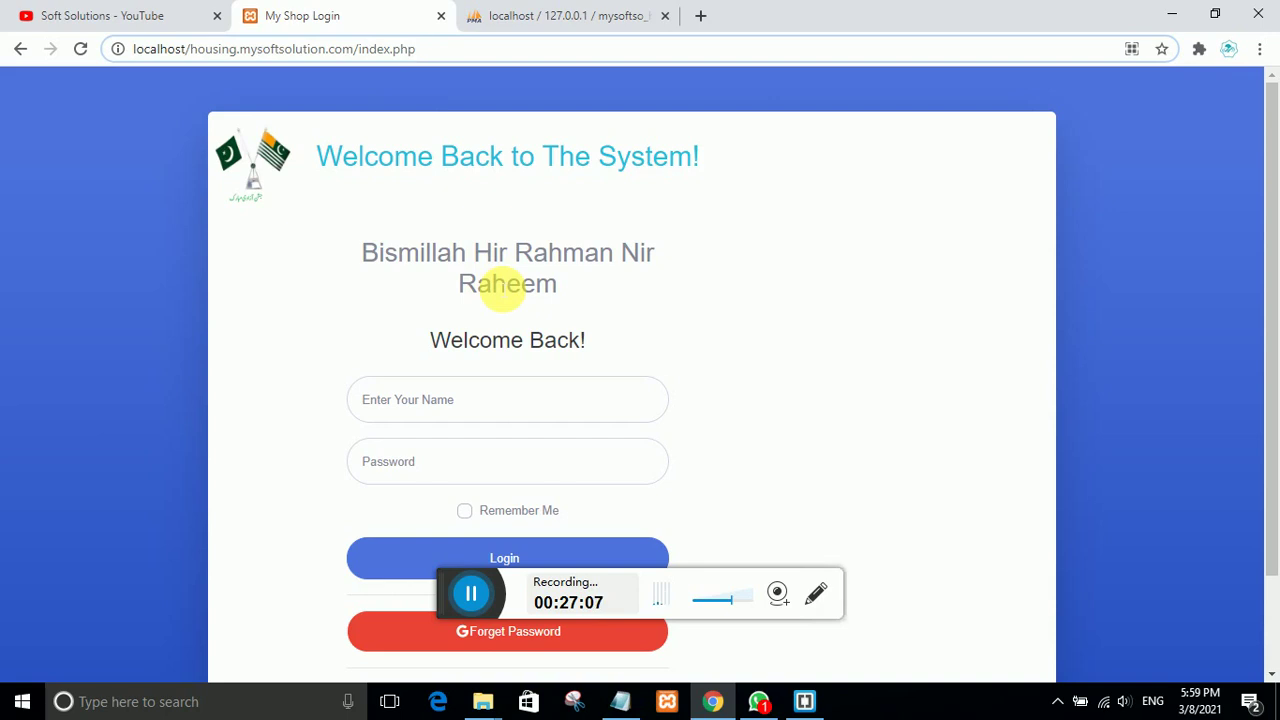
left_click(82, 50)
Step: Switch to the Soft Solutions YouTube tab and scroll through its Videos page
left_click(95, 18)
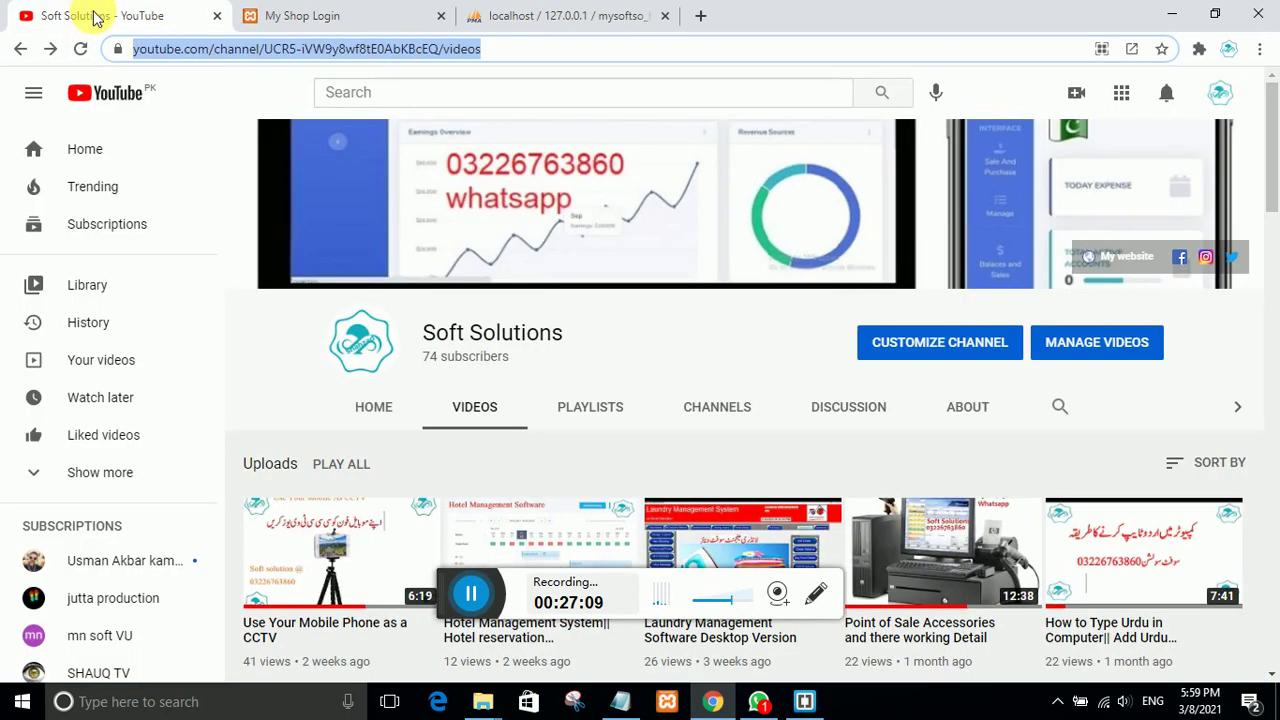
scroll(511, 459, "down", 4)
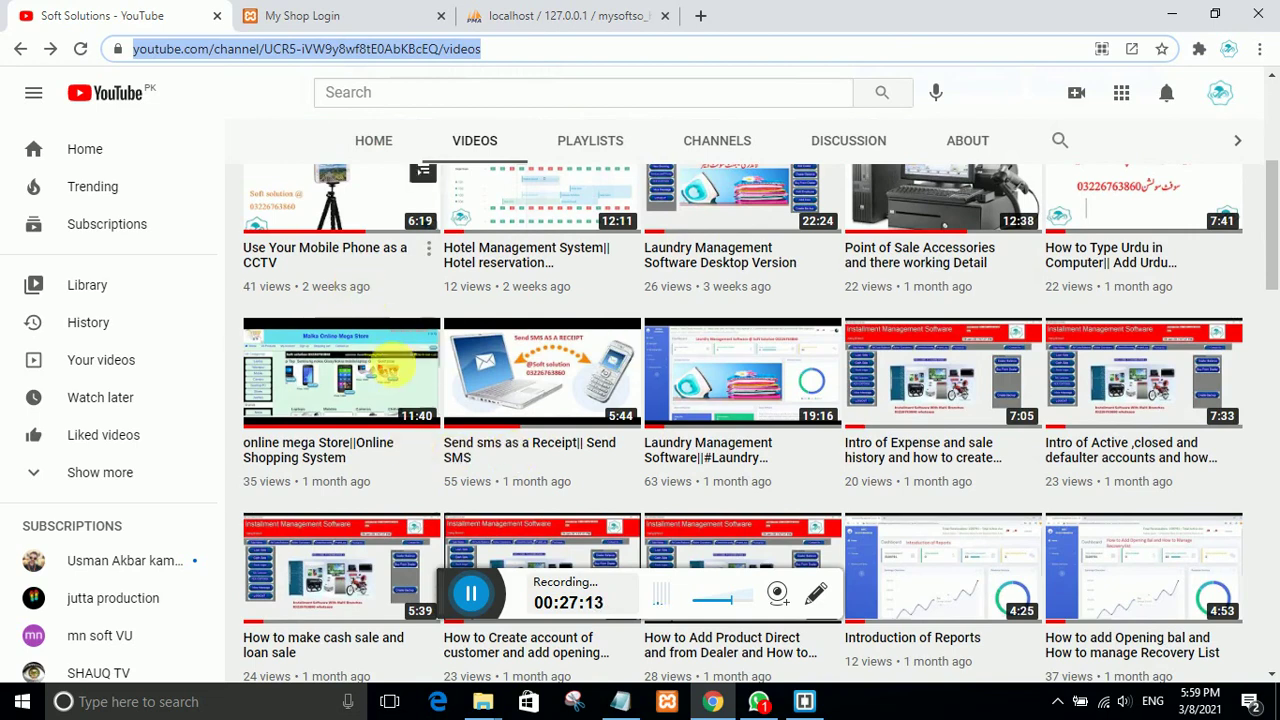
scroll(390, 400, "up", 4)
scroll(390, 400, "down", 4)
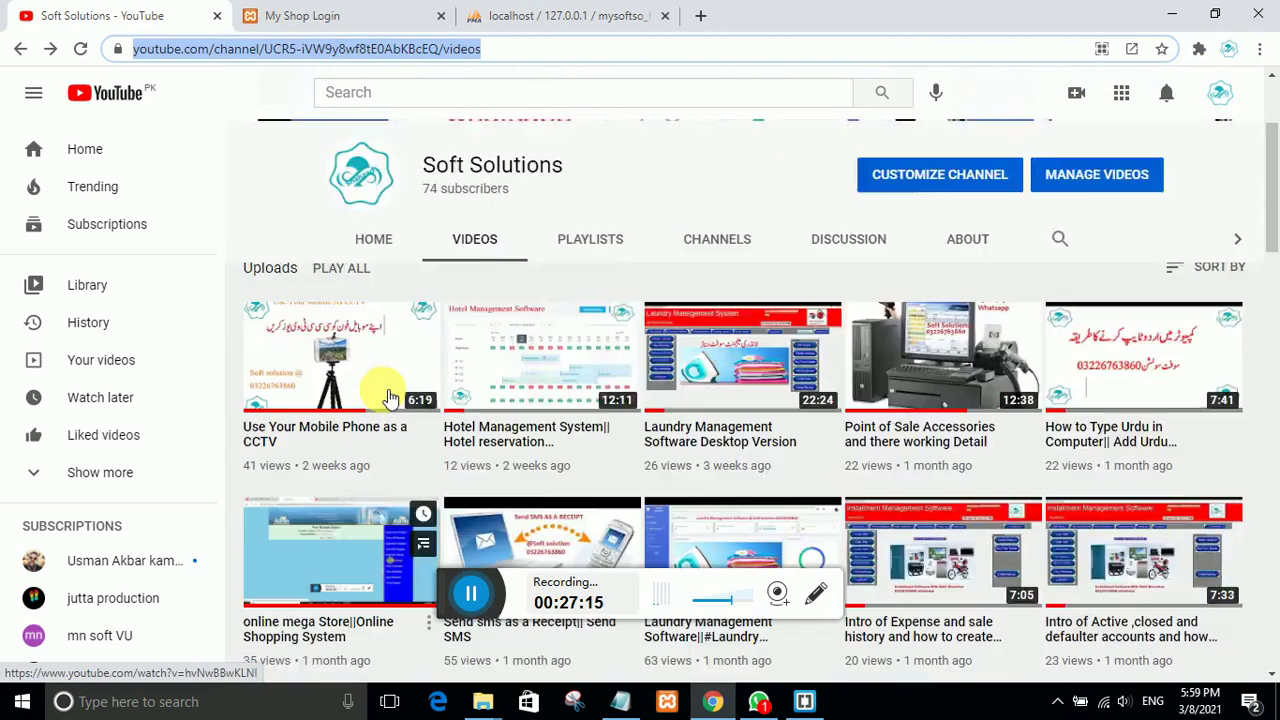
scroll(390, 400, "up", 4)
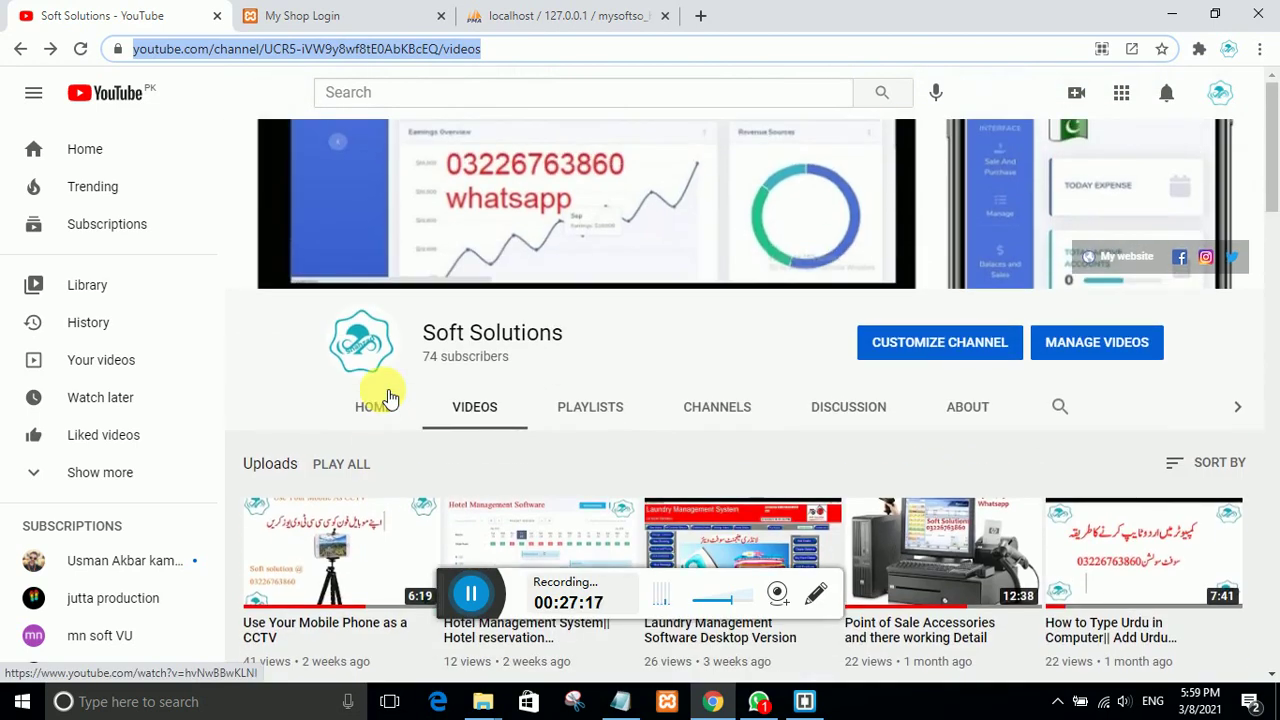